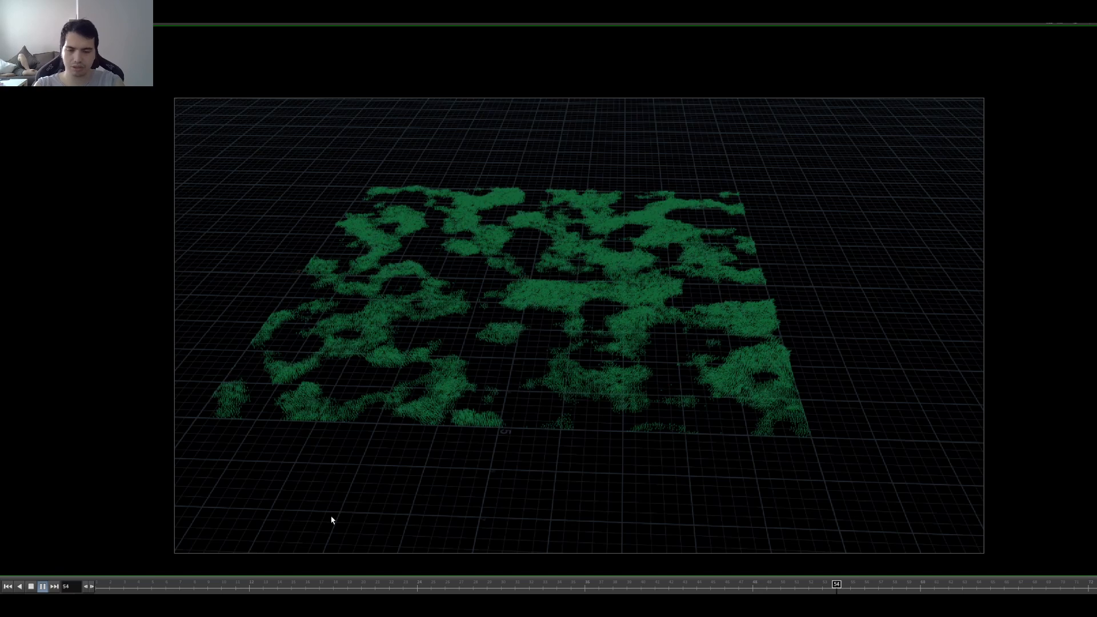
# - Jump the grass growth flipbook to frame 20 and switch to the Houdini scene containing the basic grass setup
pyautogui.click(368, 588)
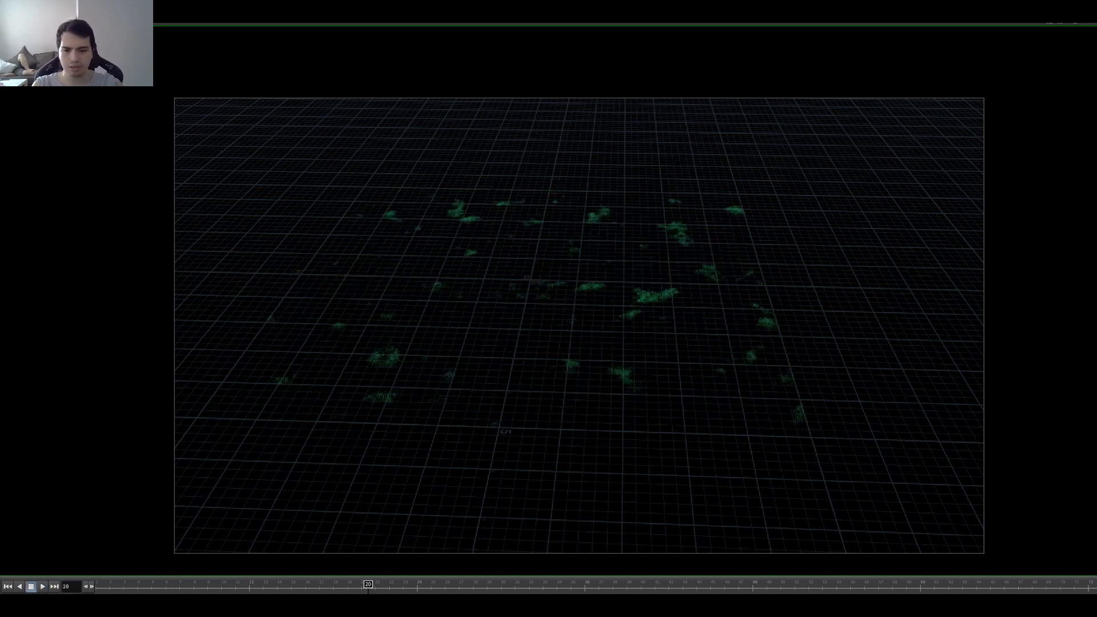
pyautogui.moveTo(585, 580)
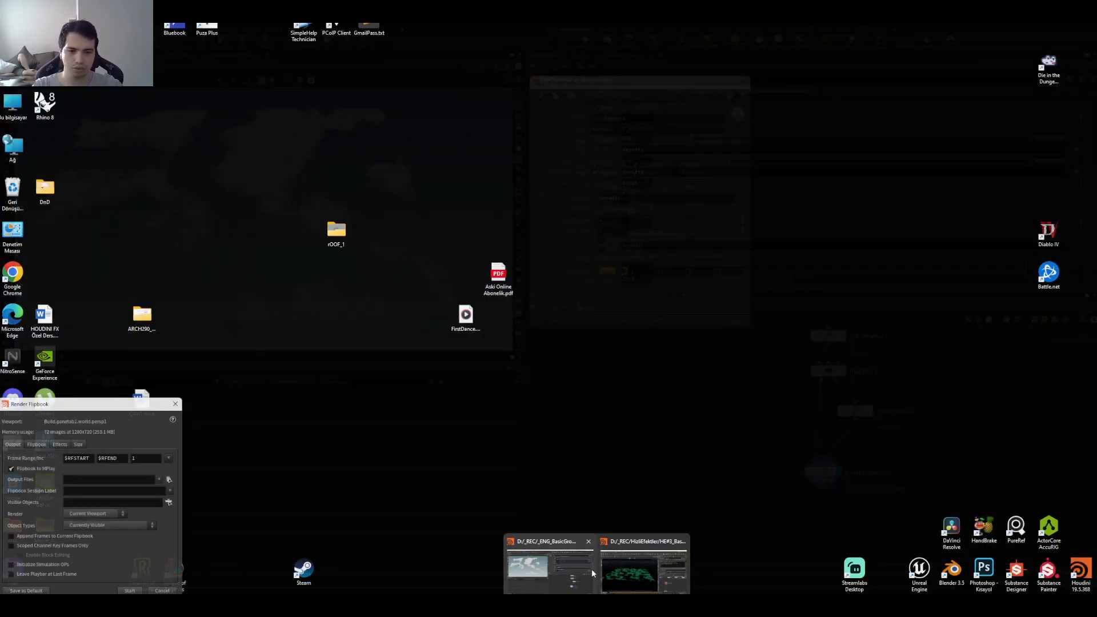
pyautogui.click(588, 570)
pyautogui.scroll(-5, 721, 451)
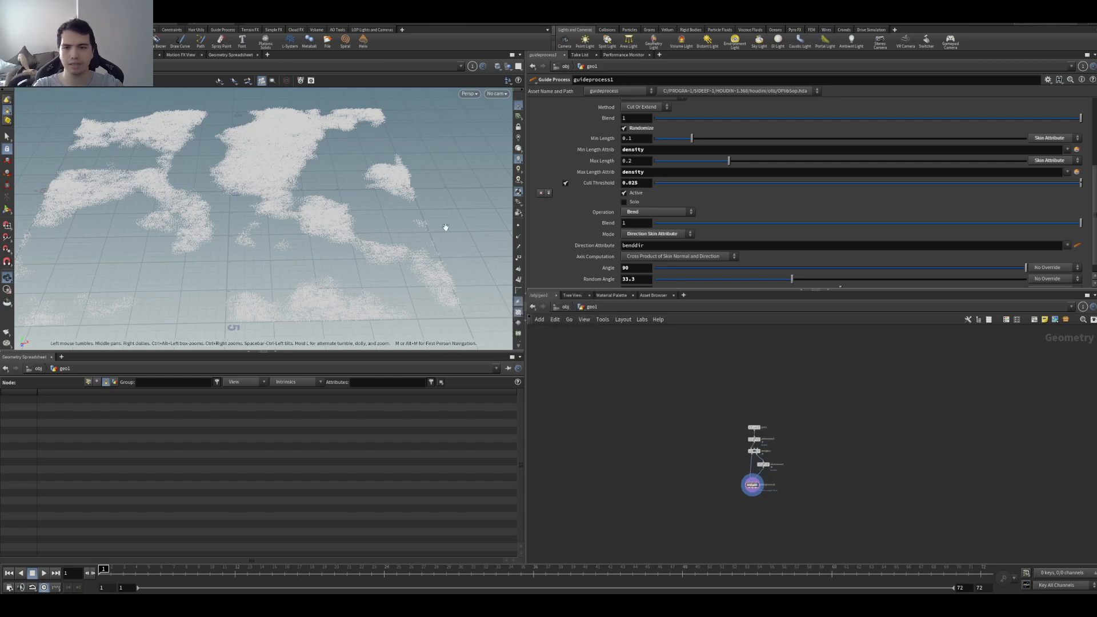
# - Display the grid1 node in the viewport and inspect its size, row and column parameters
pyautogui.scroll(2, 236, 183)
pyautogui.moveTo(236, 183); pyautogui.dragTo(269, 226)
pyautogui.scroll(5, 731, 430)
pyautogui.click(838, 426)
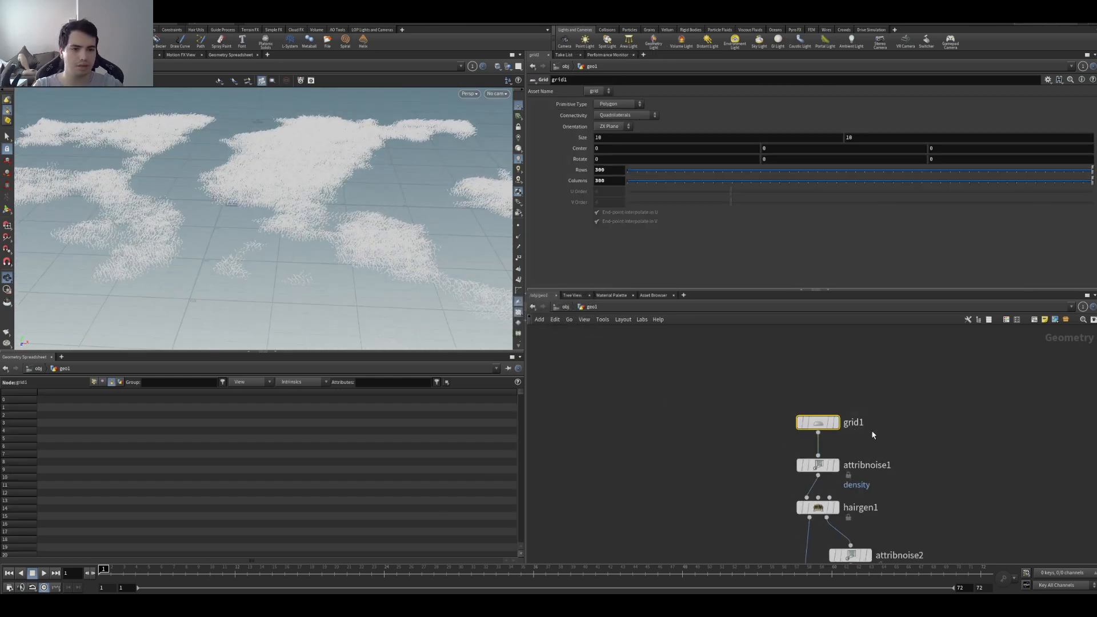
pyautogui.click(838, 423)
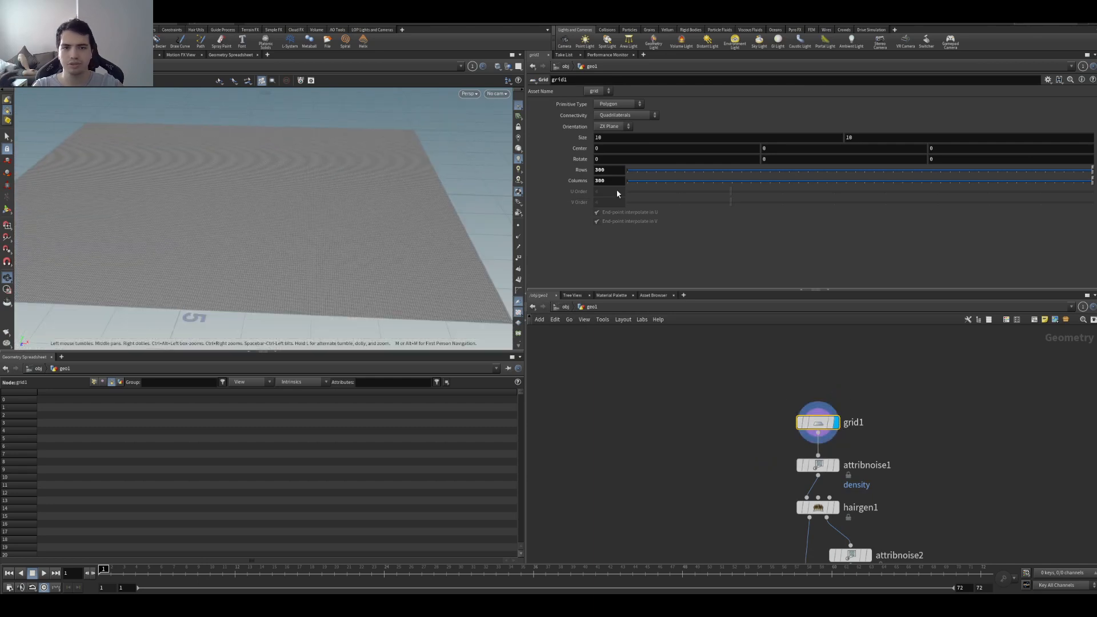
pyautogui.moveTo(300, 202); pyautogui.dragTo(304, 216)
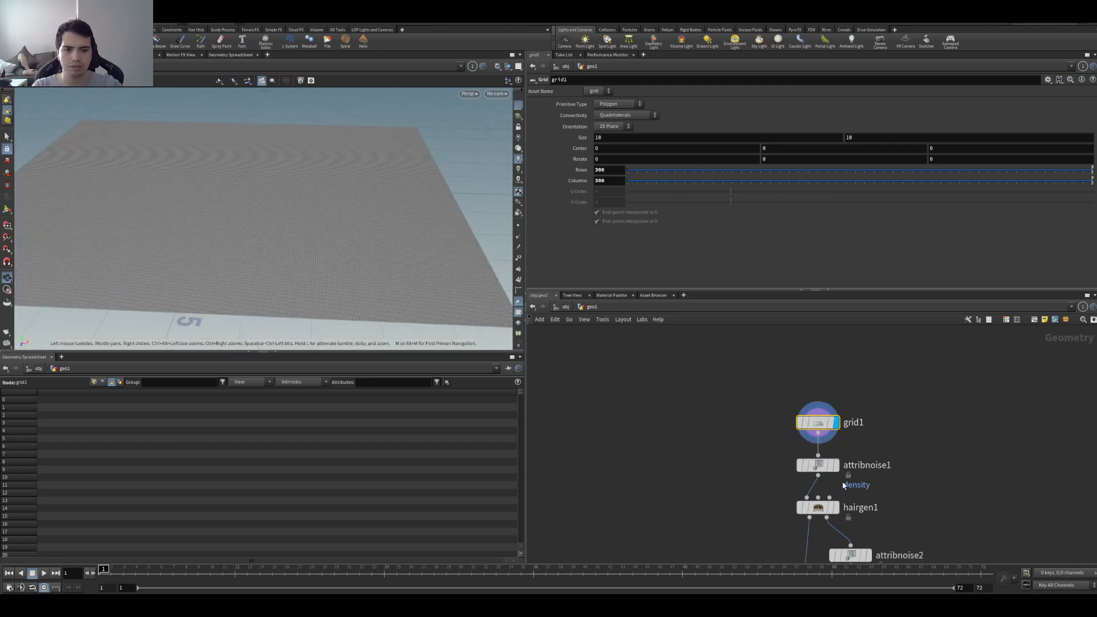
# - Display the attribnoise1 node and visualize its density attribute on the grid
pyautogui.click(836, 465)
pyautogui.click(808, 465)
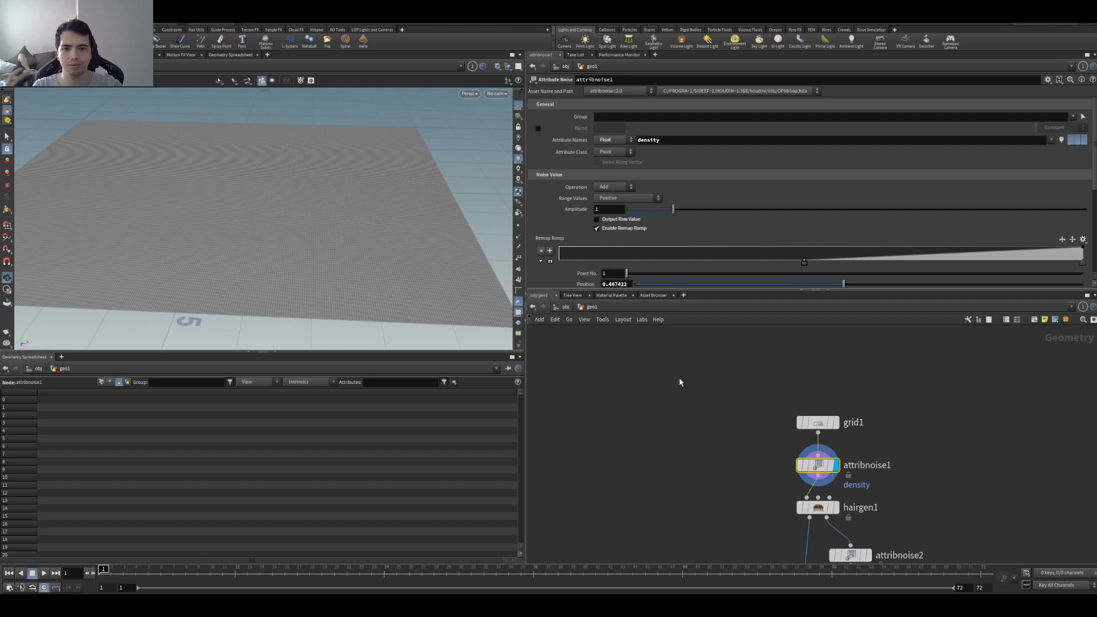
pyautogui.click(1062, 140)
pyautogui.moveTo(379, 225); pyautogui.dragTo(354, 264)
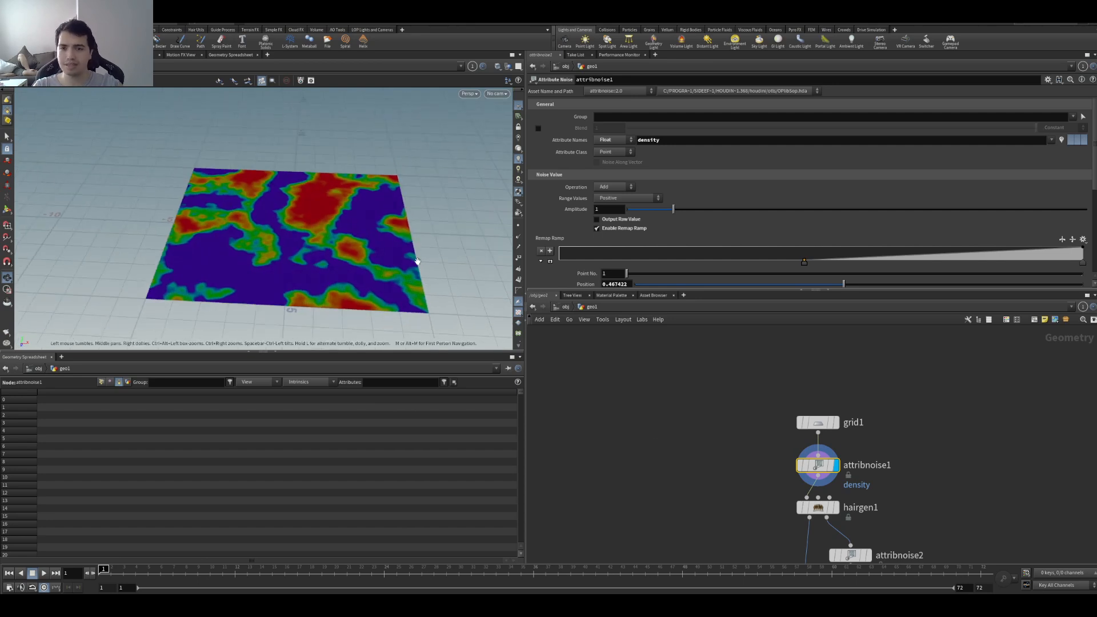
# - Display the hairgen1 output and bring up the parameters of the attribnoise2 node
pyautogui.click(838, 504)
pyautogui.moveTo(336, 221); pyautogui.dragTo(354, 252)
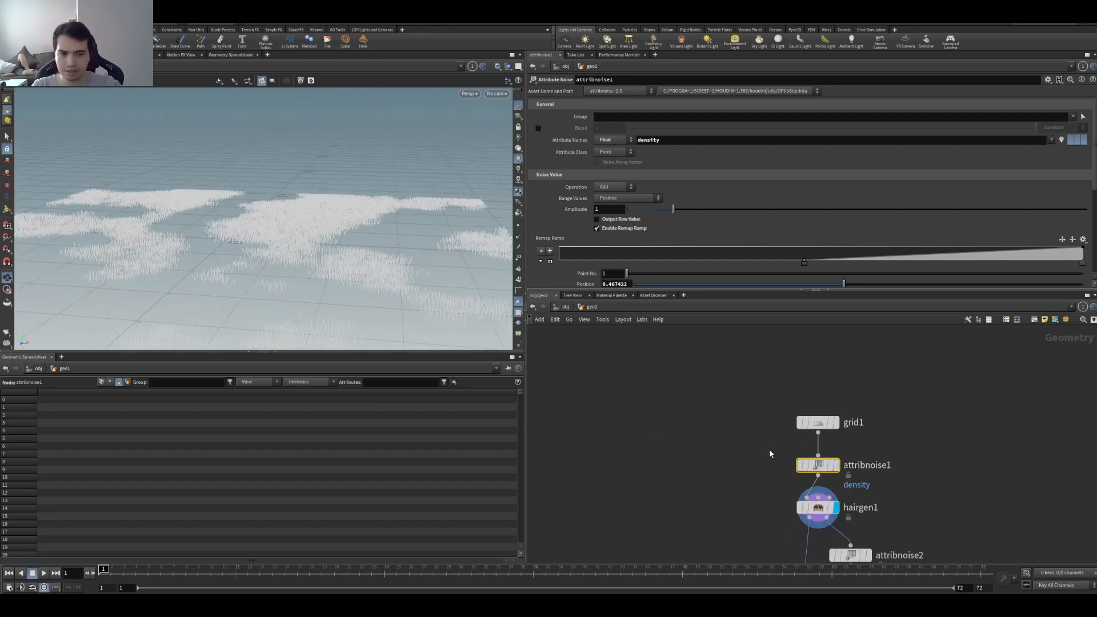
pyautogui.scroll(-5, 784, 483)
pyautogui.scroll(3, 822, 459)
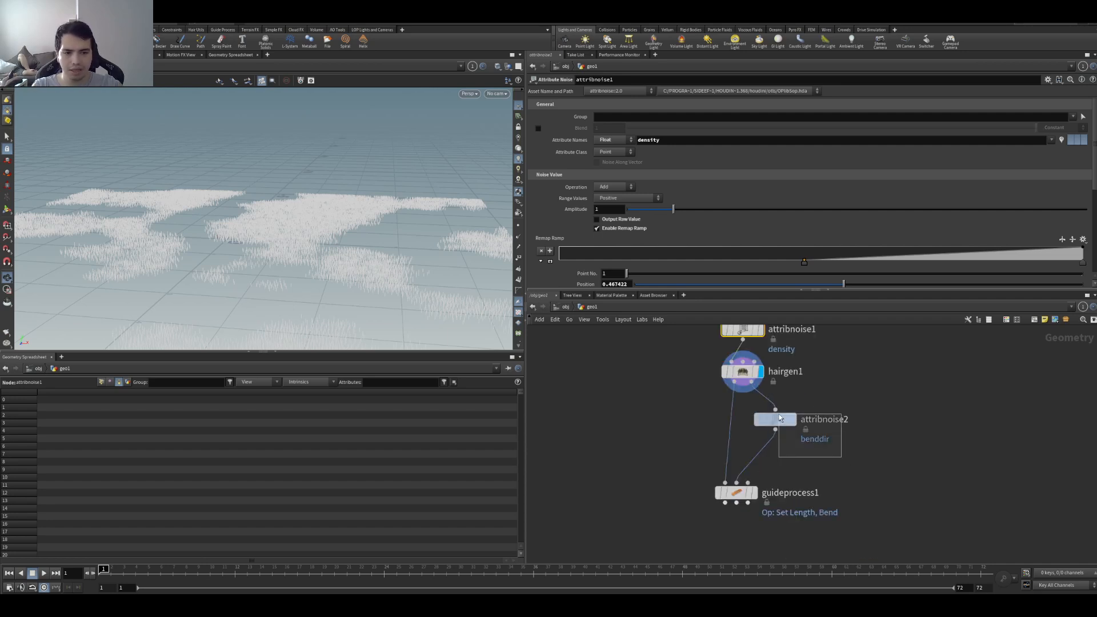
pyautogui.click(792, 428)
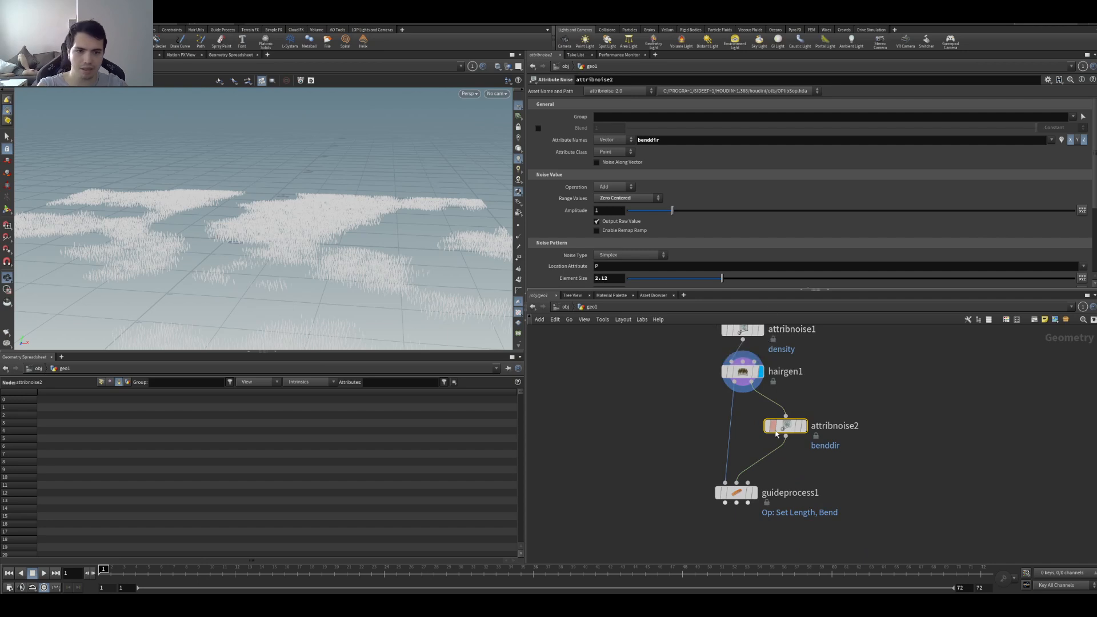
# - Display the guideprocess1 output and examine the bent grass guides
pyautogui.click(756, 493)
pyautogui.moveTo(825, 470); pyautogui.dragTo(683, 523)
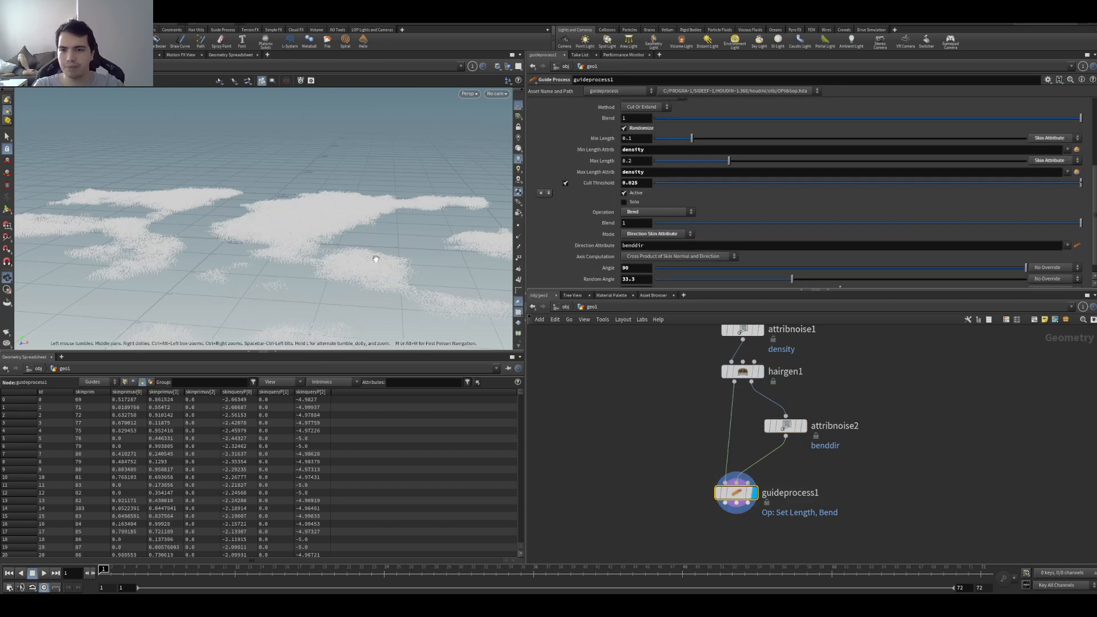
pyautogui.scroll(-10, 335, 250)
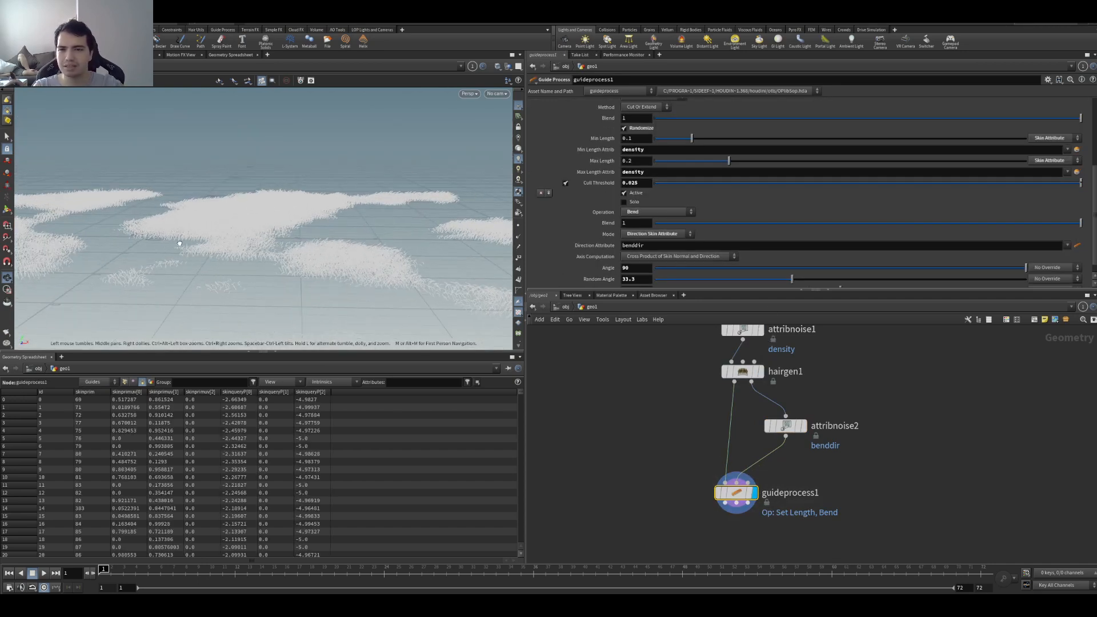
pyautogui.scroll(2, 577, 193)
# - Set the Max Length of guideprocess1's Set Length operation to 0.3
pyautogui.scroll(3, 588, 184)
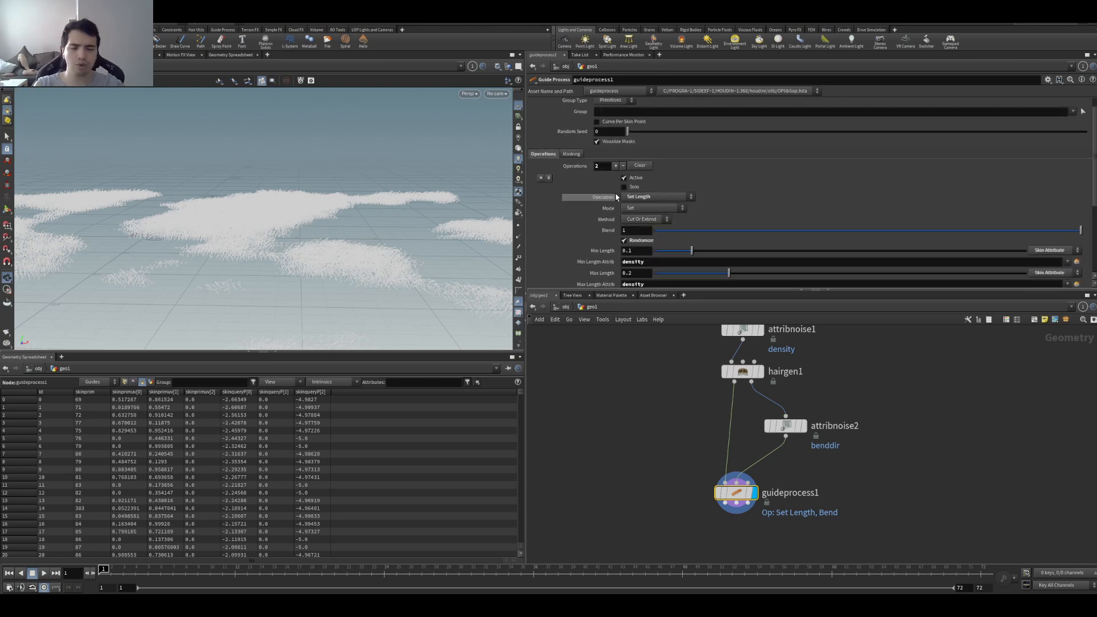
pyautogui.scroll(-2, 590, 210)
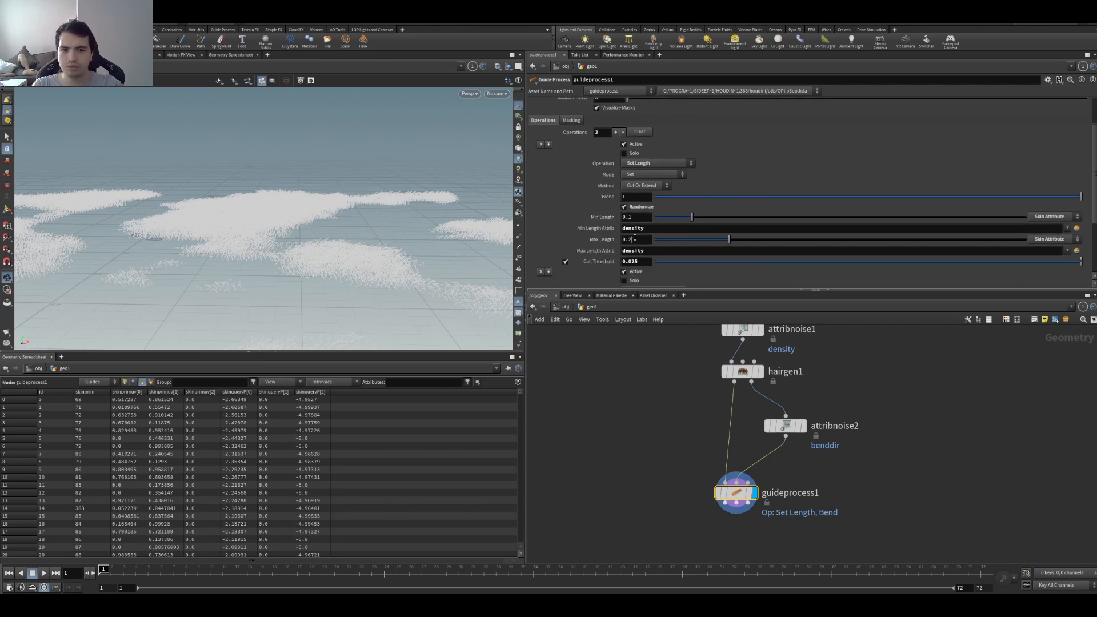
pyautogui.write('3')
pyautogui.press('Return')
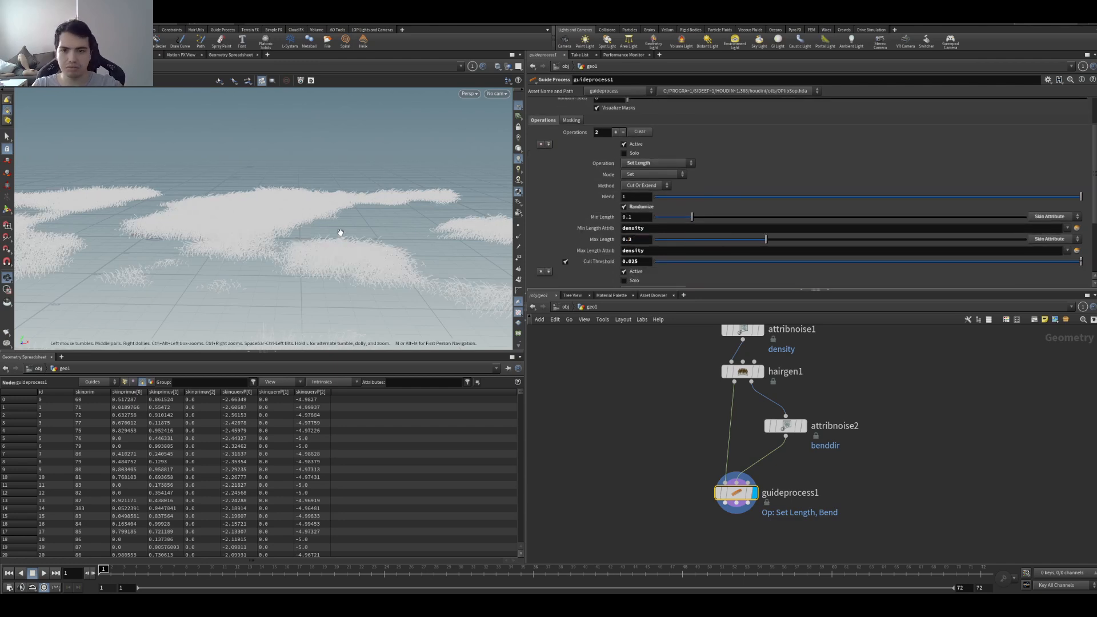
# - Examine the grass guides up close and from above, and check the density attribute that drives their length
pyautogui.scroll(5, 320, 257)
pyautogui.scroll(-5, 312, 283)
pyautogui.moveTo(183, 272); pyautogui.dragTo(189, 246)
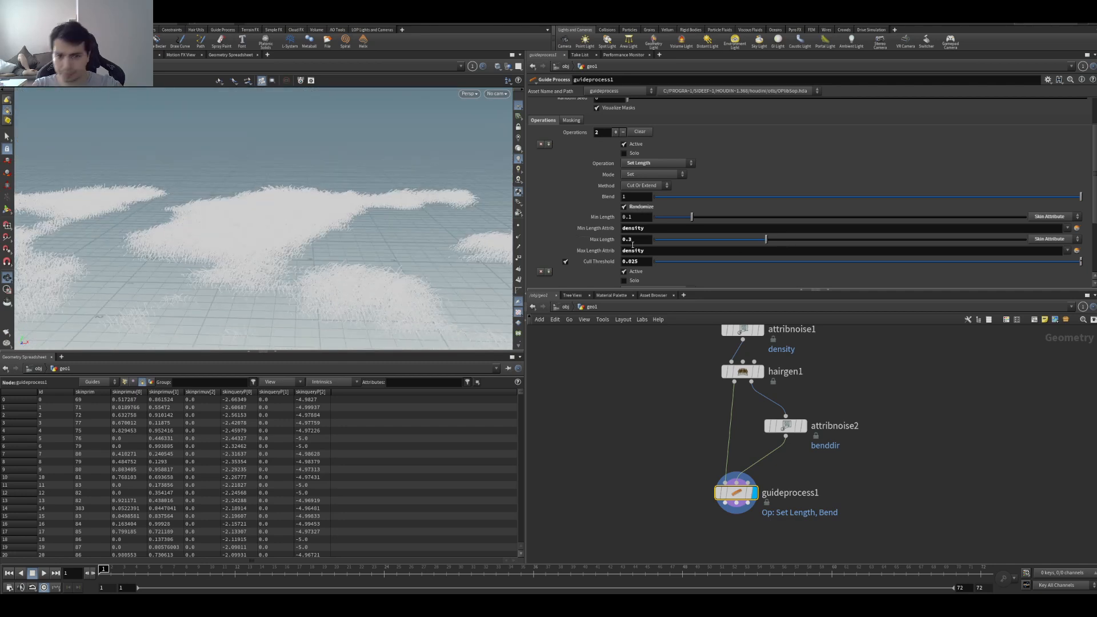
pyautogui.click(650, 229)
pyautogui.press('Tab')
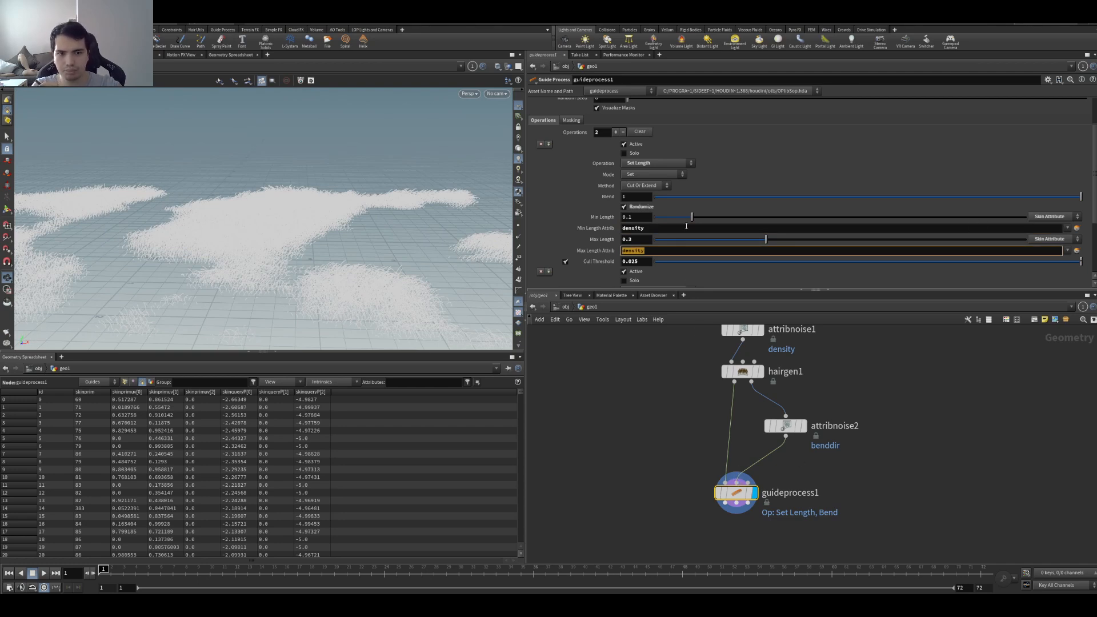
pyautogui.moveTo(275, 232); pyautogui.dragTo(106, 219)
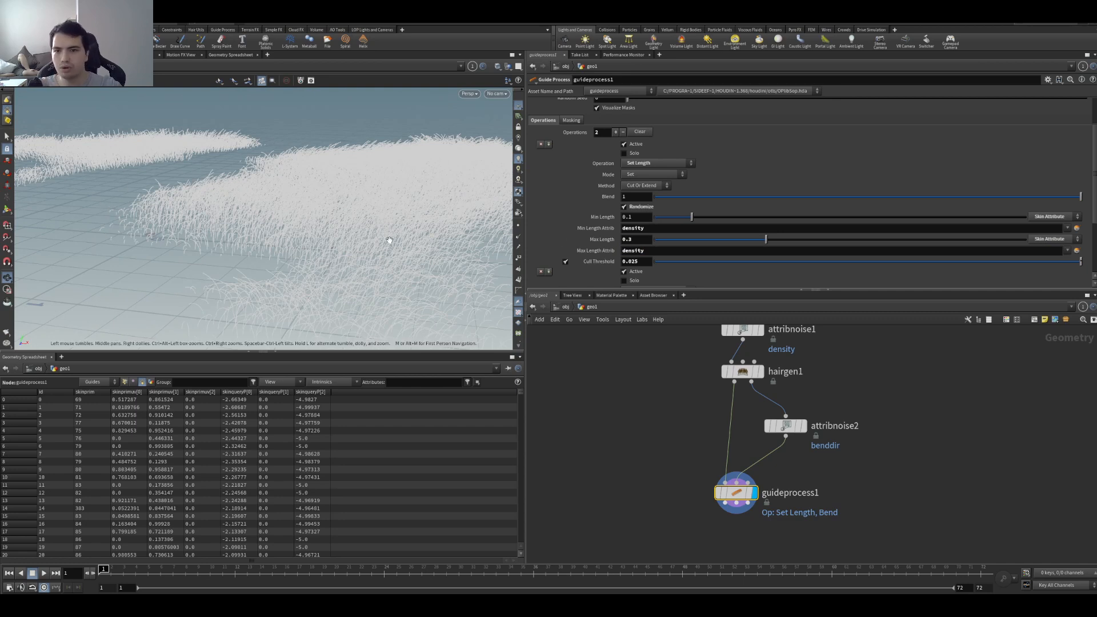
pyautogui.moveTo(151, 210); pyautogui.dragTo(231, 257)
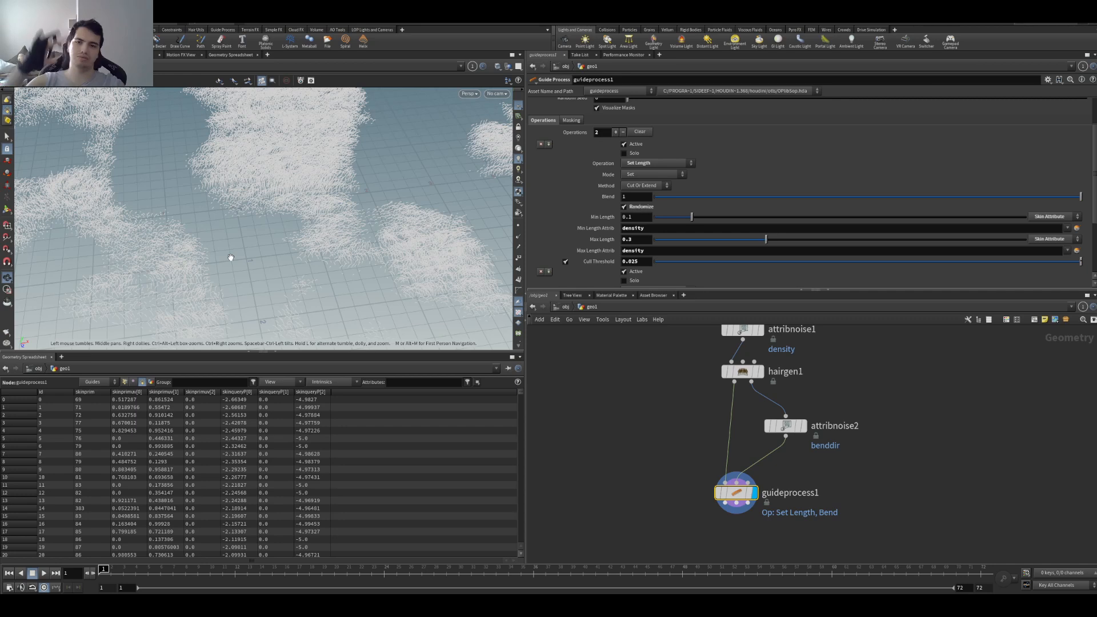
pyautogui.moveTo(239, 255); pyautogui.dragTo(259, 214)
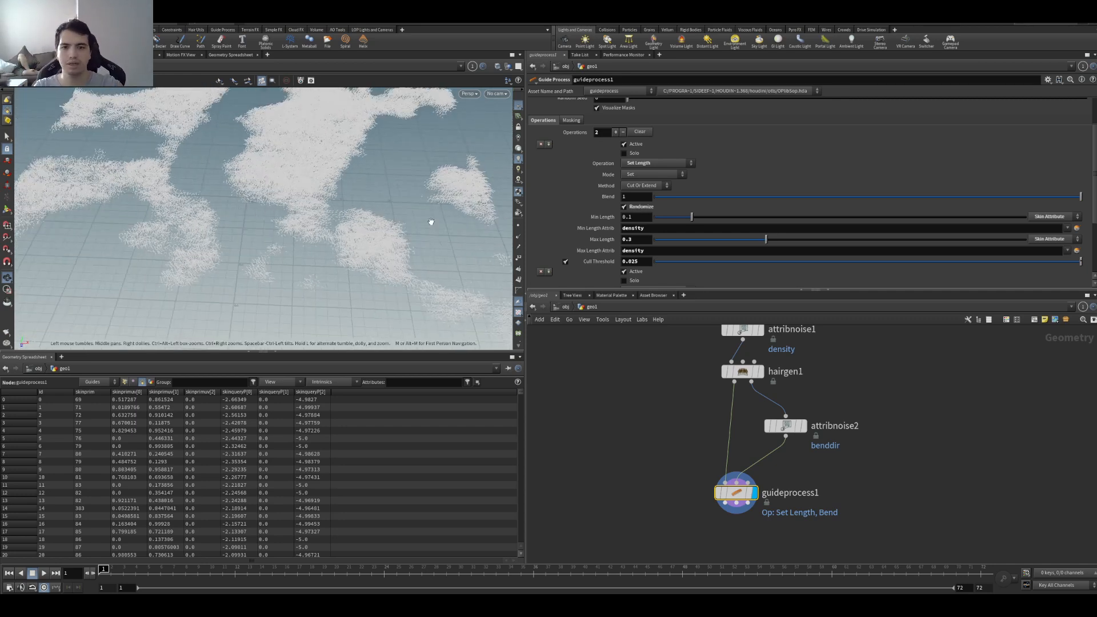
pyautogui.moveTo(398, 219); pyautogui.dragTo(124, 196)
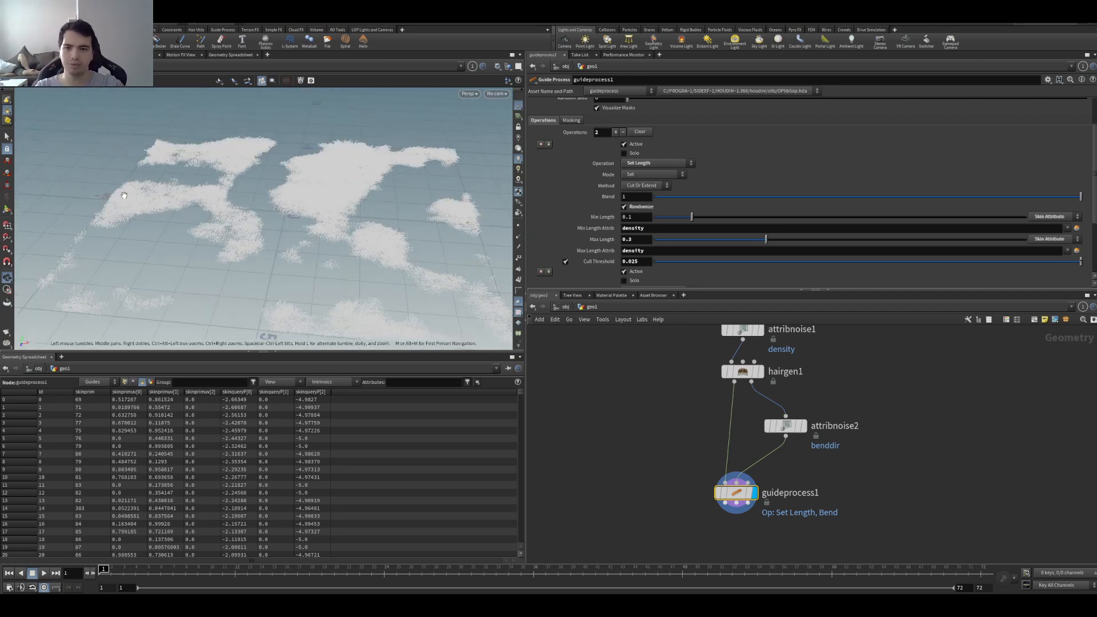
# - Set the Bend operation's Angle to 70 in guideprocess1, with its Mode on Direction Skin Attribute
pyautogui.scroll(-3, 582, 239)
pyautogui.scroll(-3, 585, 229)
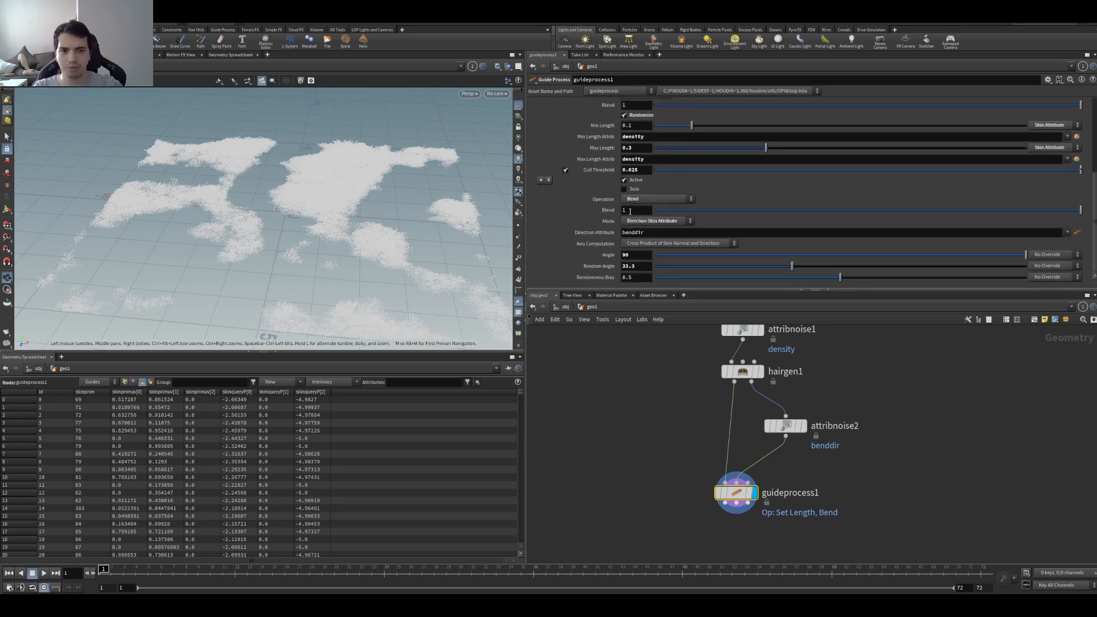
pyautogui.click(632, 255)
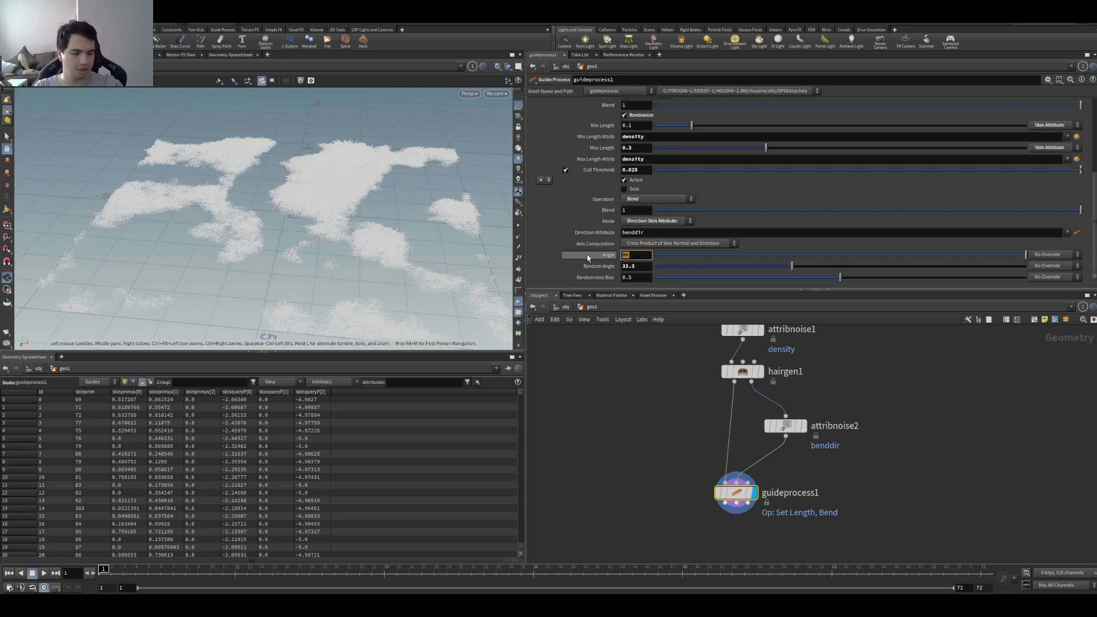
pyautogui.write('70')
pyautogui.press('Return')
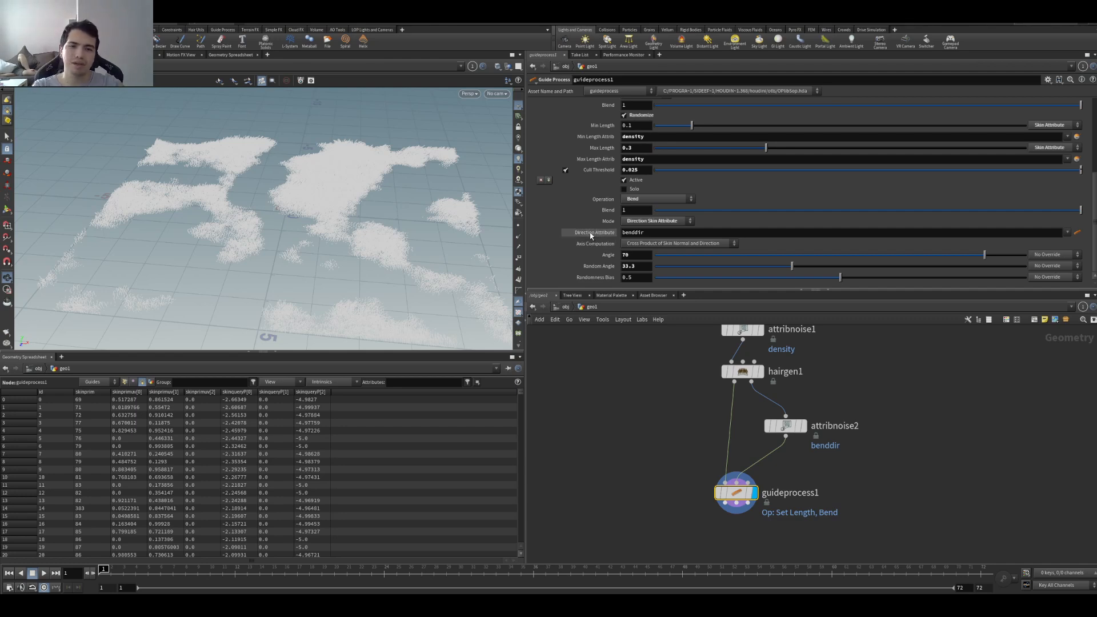
pyautogui.click(635, 222)
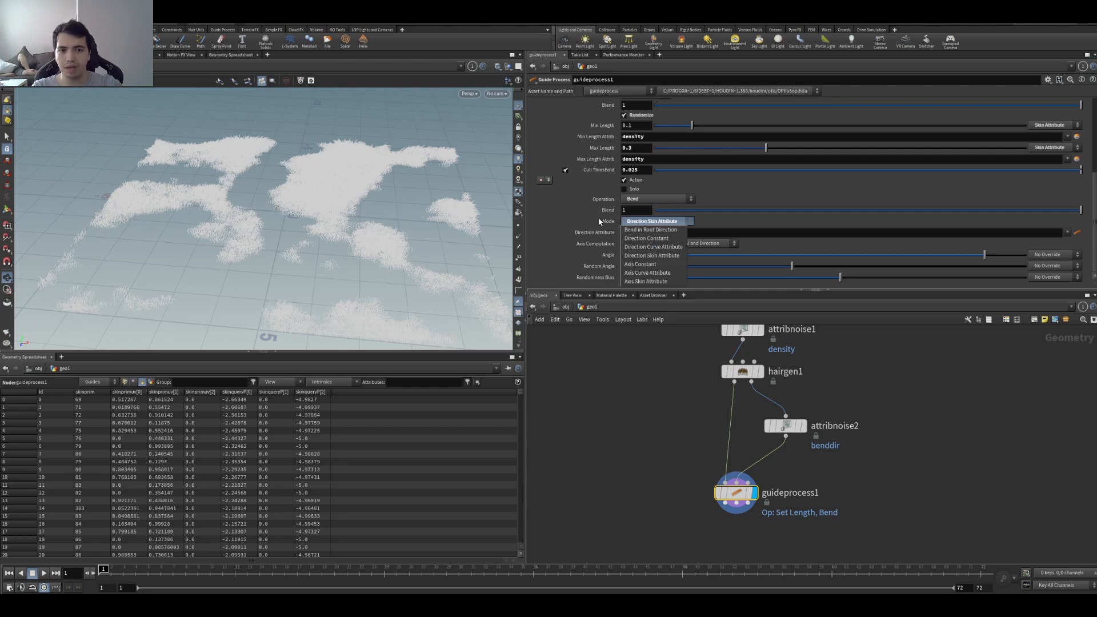
pyautogui.click(637, 255)
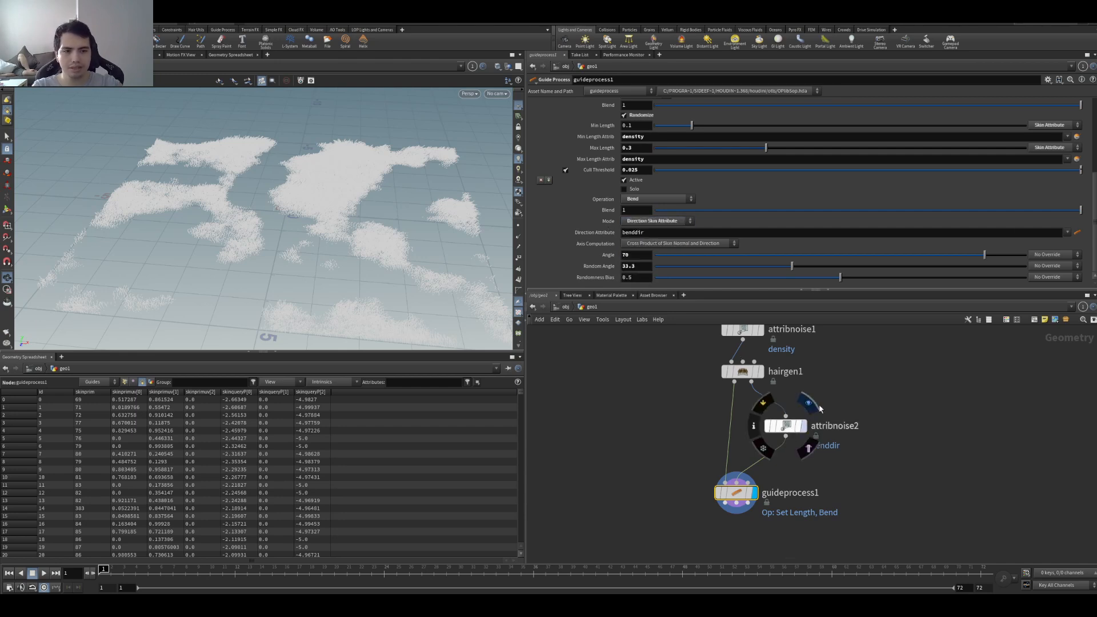
# - Display attribnoise2 and examine its benddir vectors up close along with the noise pattern settings
pyautogui.click(803, 426)
pyautogui.click(786, 426)
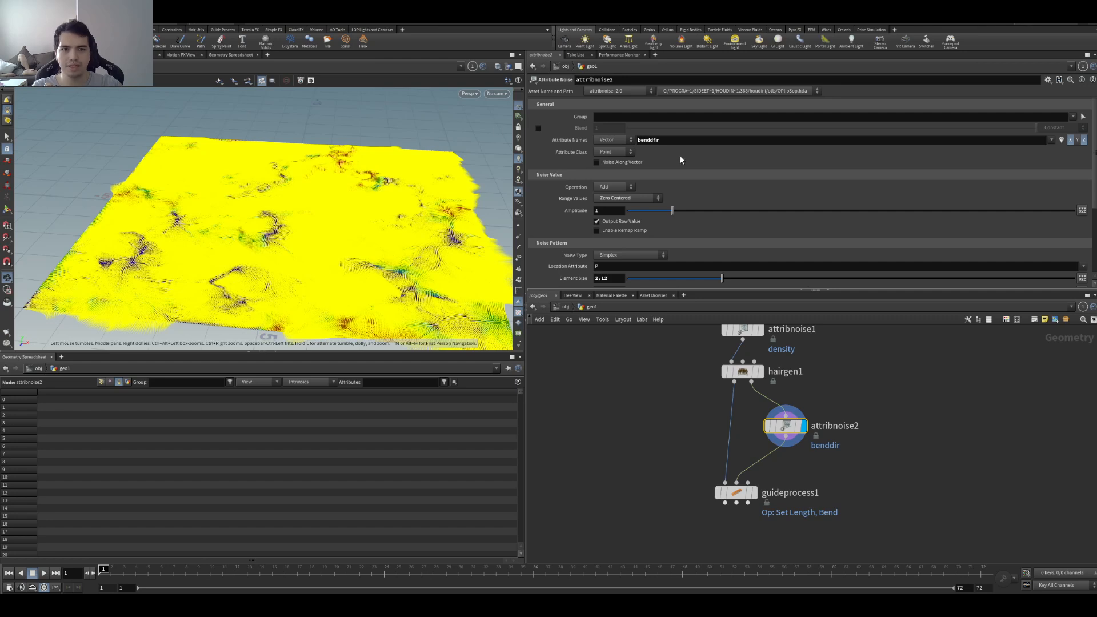
pyautogui.moveTo(232, 200); pyautogui.dragTo(269, 206)
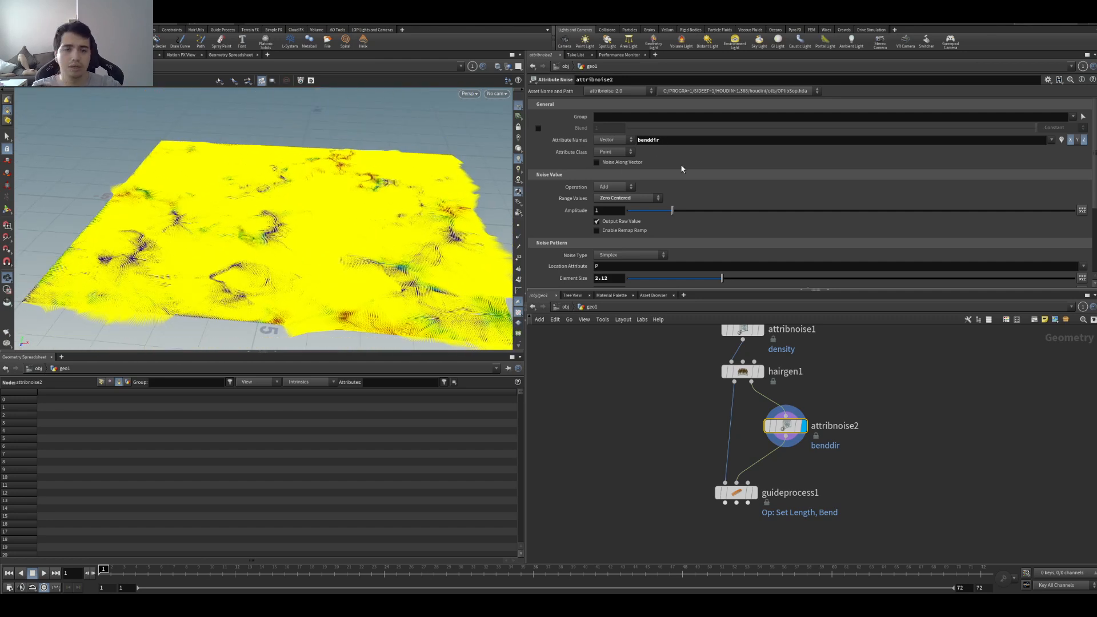
pyautogui.scroll(-3, 664, 218)
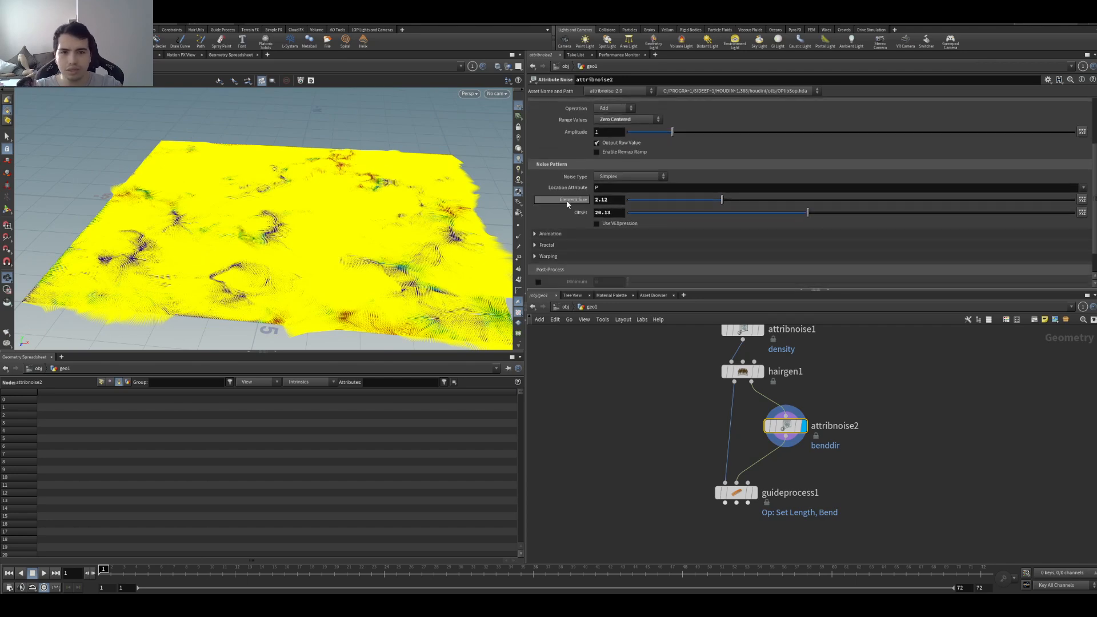
pyautogui.scroll(10, 427, 219)
pyautogui.moveTo(407, 277); pyautogui.dragTo(320, 259)
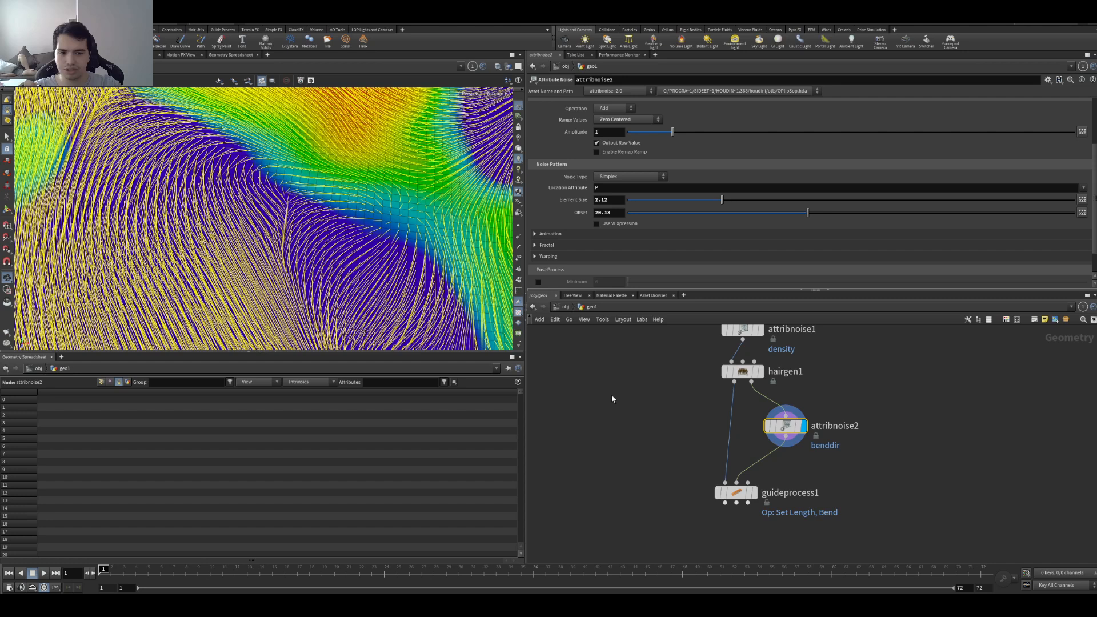
# - Display the guideprocess1 result and view the whole grass patch from above
pyautogui.click(753, 492)
pyautogui.click(738, 493)
pyautogui.moveTo(444, 303); pyautogui.dragTo(271, 189)
pyautogui.moveTo(271, 190); pyautogui.dragTo(42, 223, button='right')
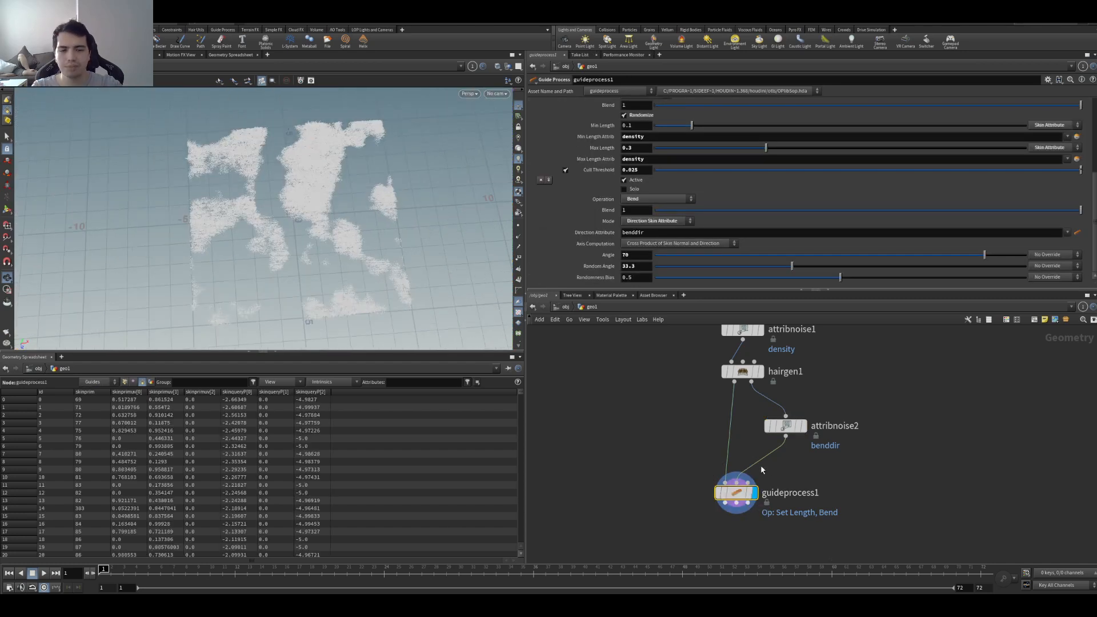
# - Display attribnoise2 and insert an Attribute Wrangle between it and guideprocess1
pyautogui.click(805, 428)
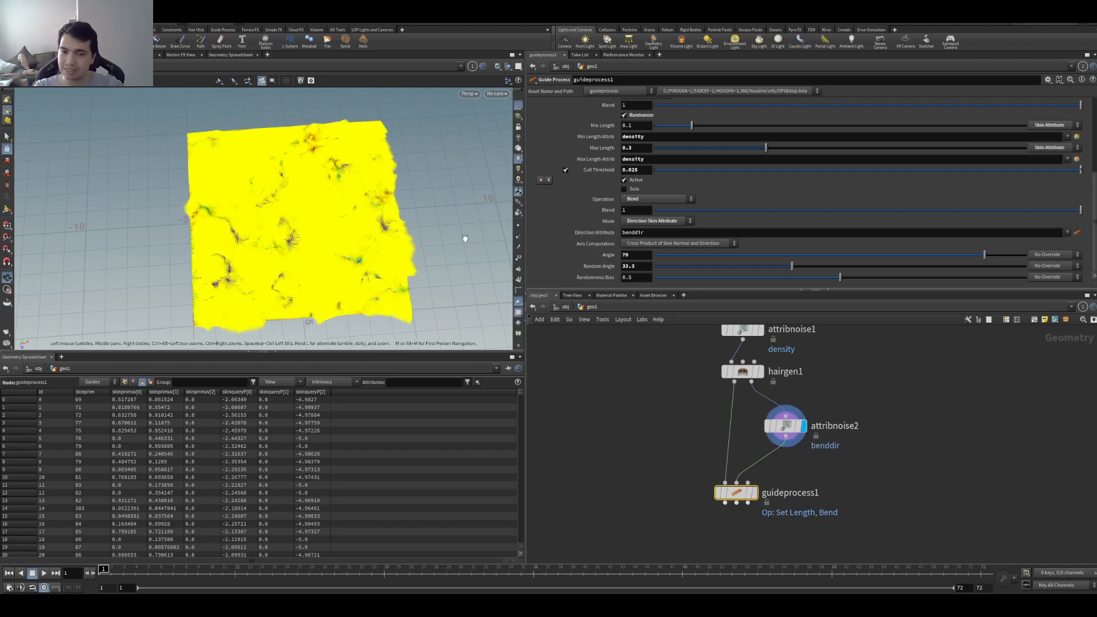
pyautogui.press('Tab')
pyautogui.write('wrangle')
pyautogui.press('Return')
pyautogui.click(806, 454)
pyautogui.click(783, 470)
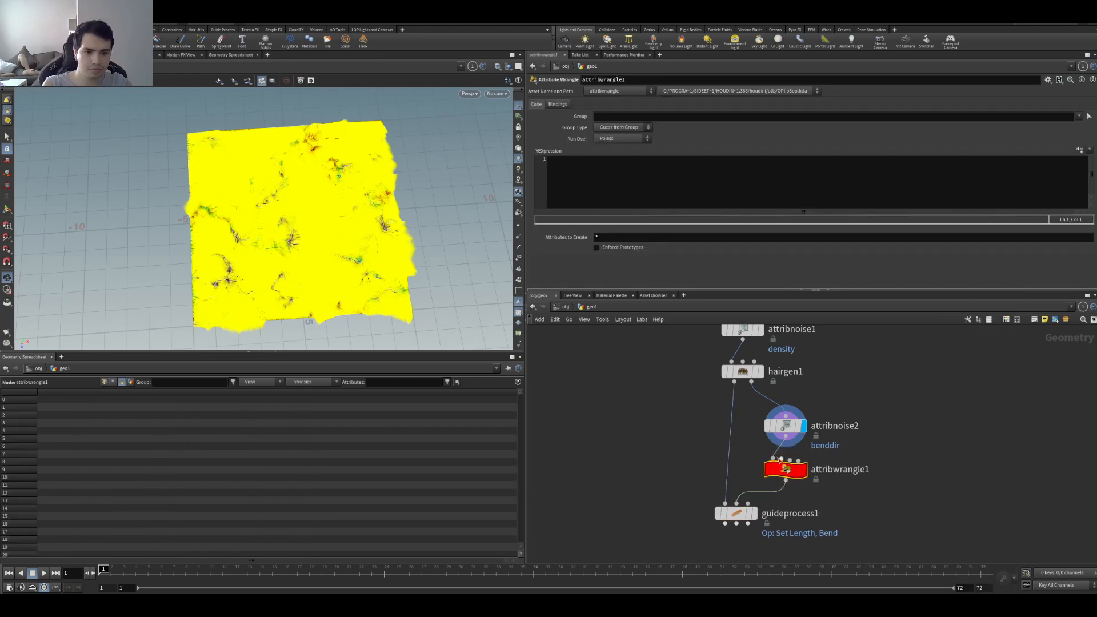
# - Enter the VEX code v@benddir = normalize(v@benddir); in attribwrangle1 and apply it
pyautogui.click(735, 186)
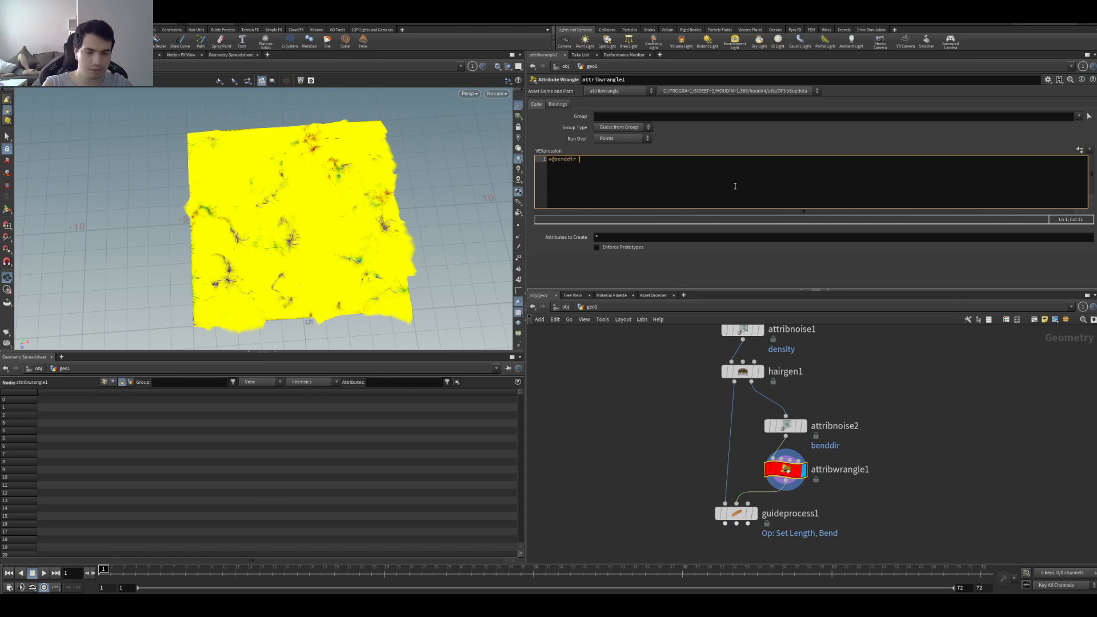
pyautogui.write('v@benddir = normaliz')
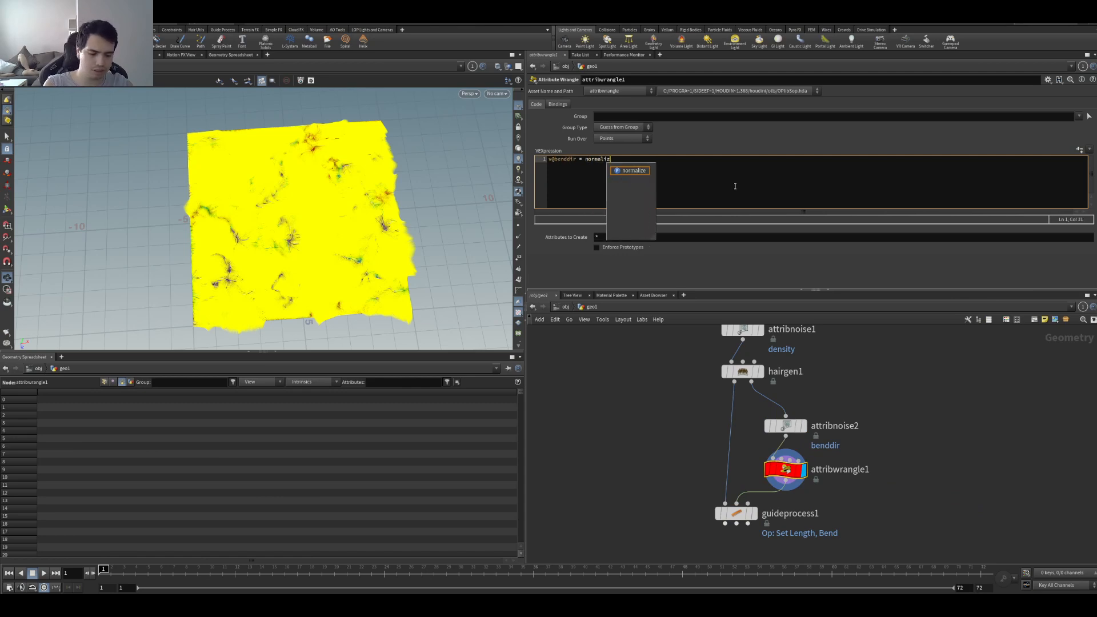
pyautogui.write('e(v@benddir);')
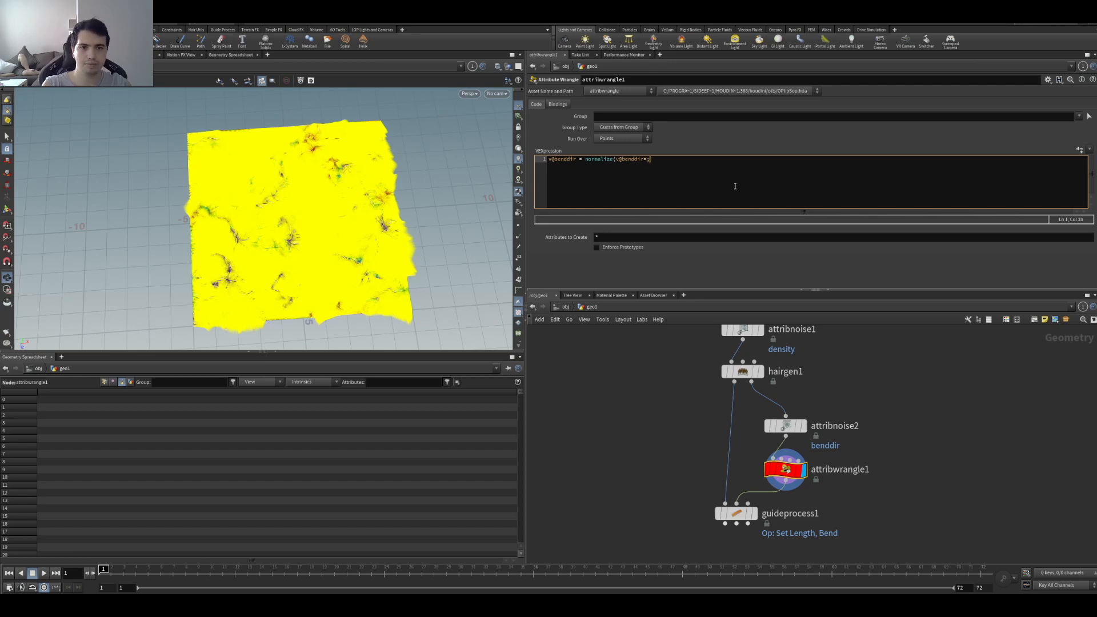
pyautogui.hotkey('ctrl', 'Return')
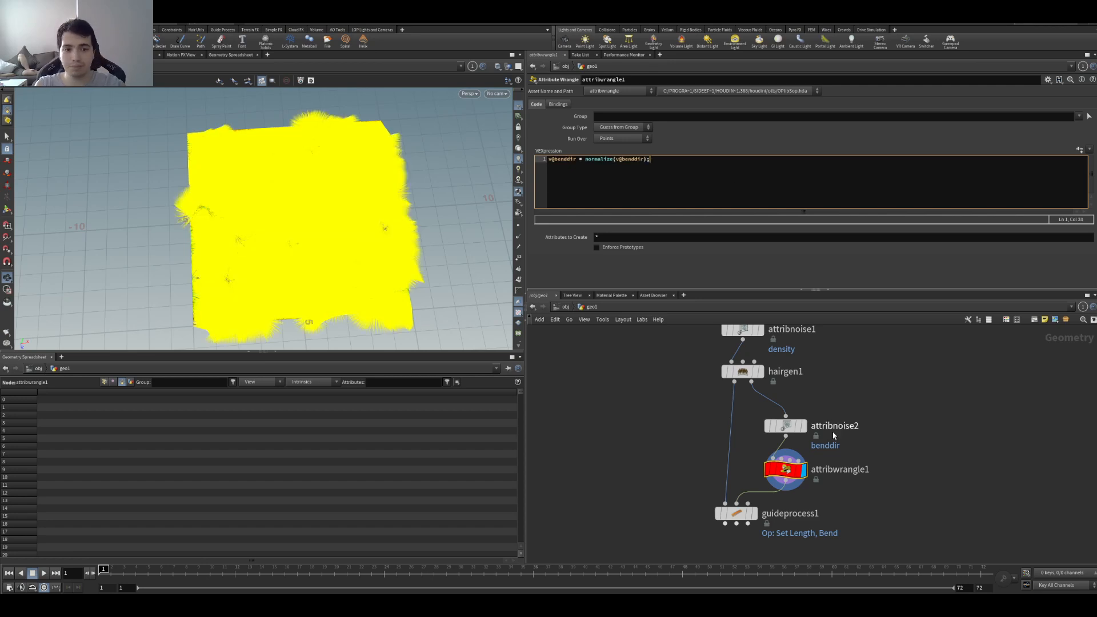
# - Display guideprocess1 and inspect the bent grass guides up close
pyautogui.click(754, 514)
pyautogui.scroll(8, 250, 247)
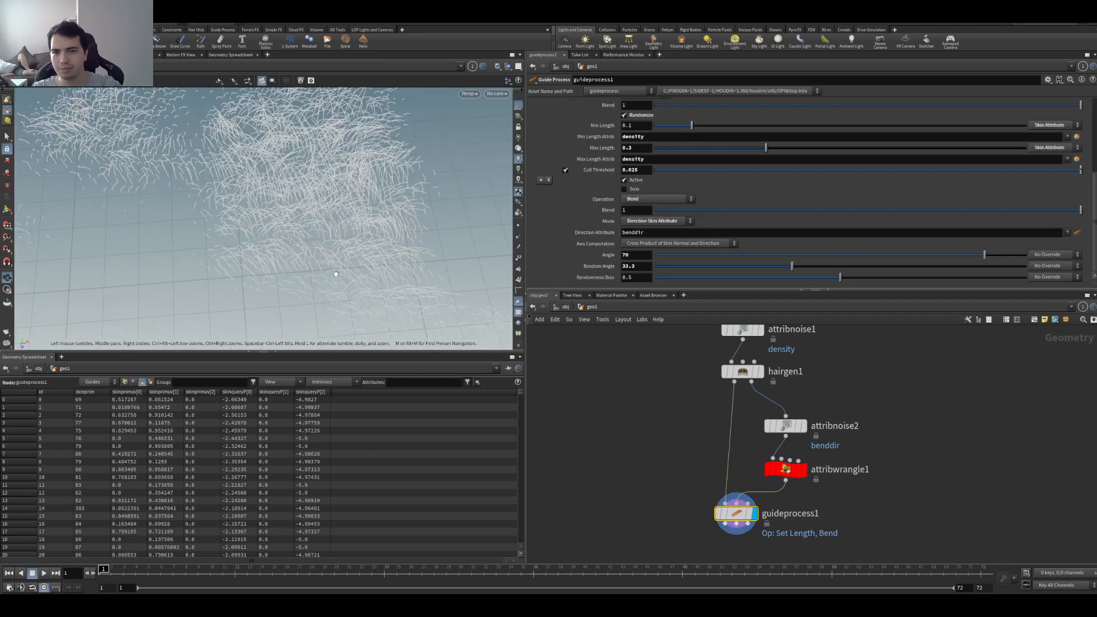
pyautogui.moveTo(250, 247); pyautogui.dragTo(478, 269)
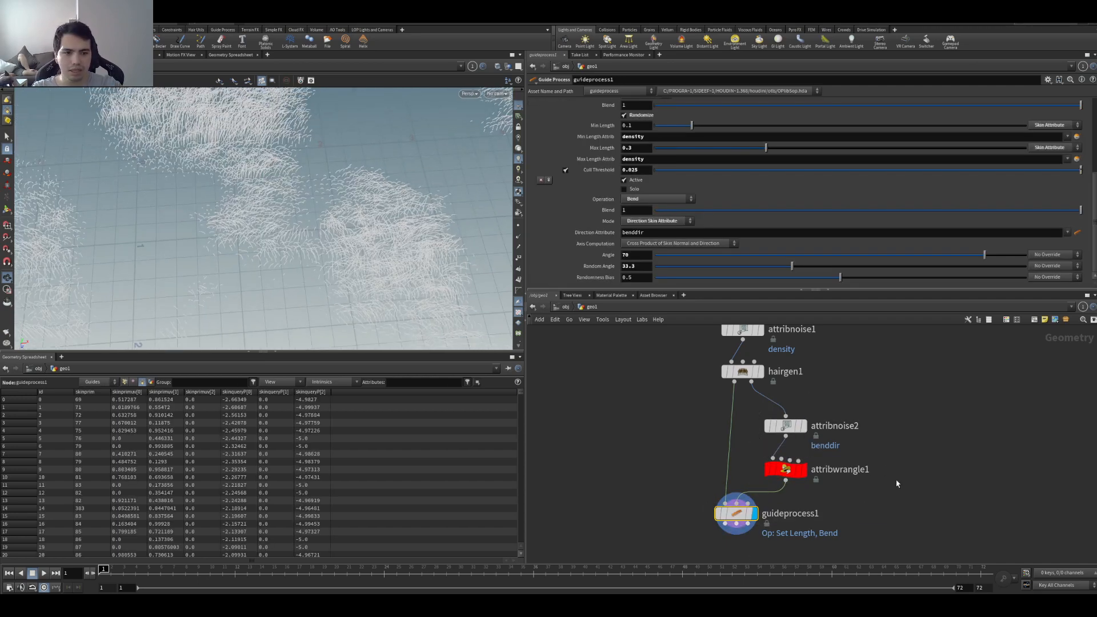
# - Raise the noise Element Size in attribnoise2 to about 3.38
pyautogui.click(787, 470)
pyautogui.click(786, 426)
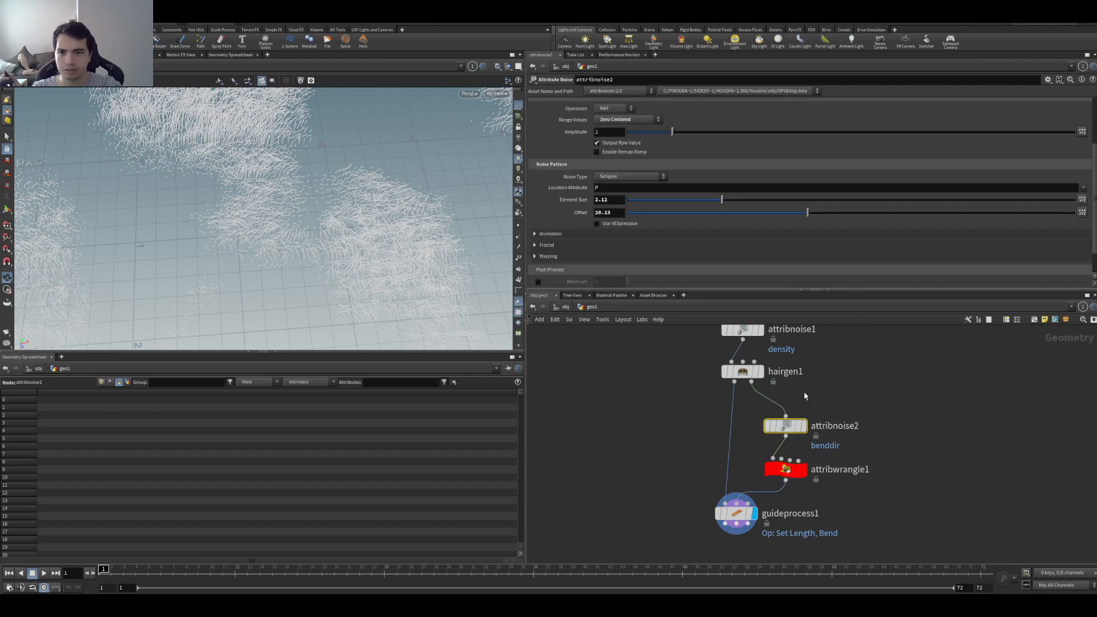
pyautogui.moveTo(709, 199); pyautogui.dragTo(780, 213)
pyautogui.scroll(3, 652, 236)
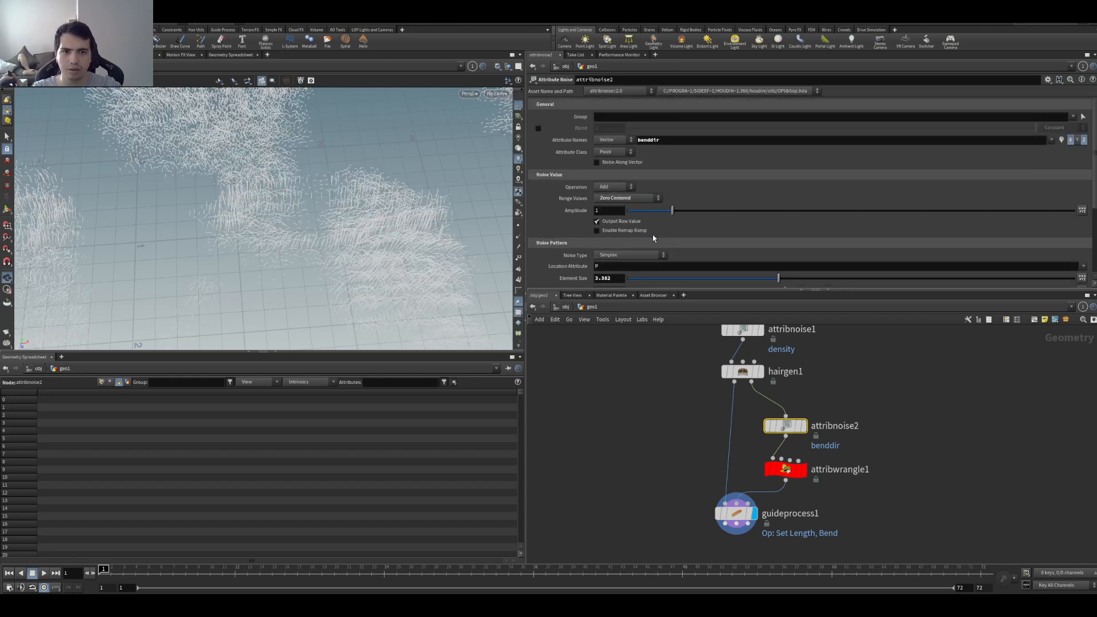
pyautogui.scroll(-3, 269, 180)
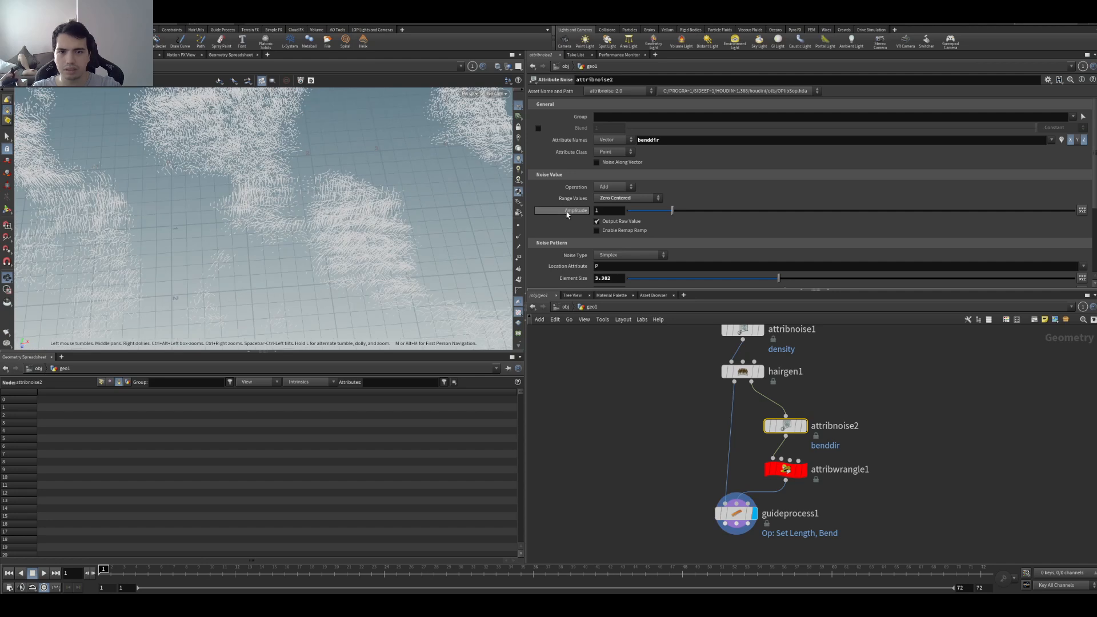
# - Examine the whole grass patch from several angles and bring up the guideprocess1 parameters
pyautogui.scroll(-6, 216, 166)
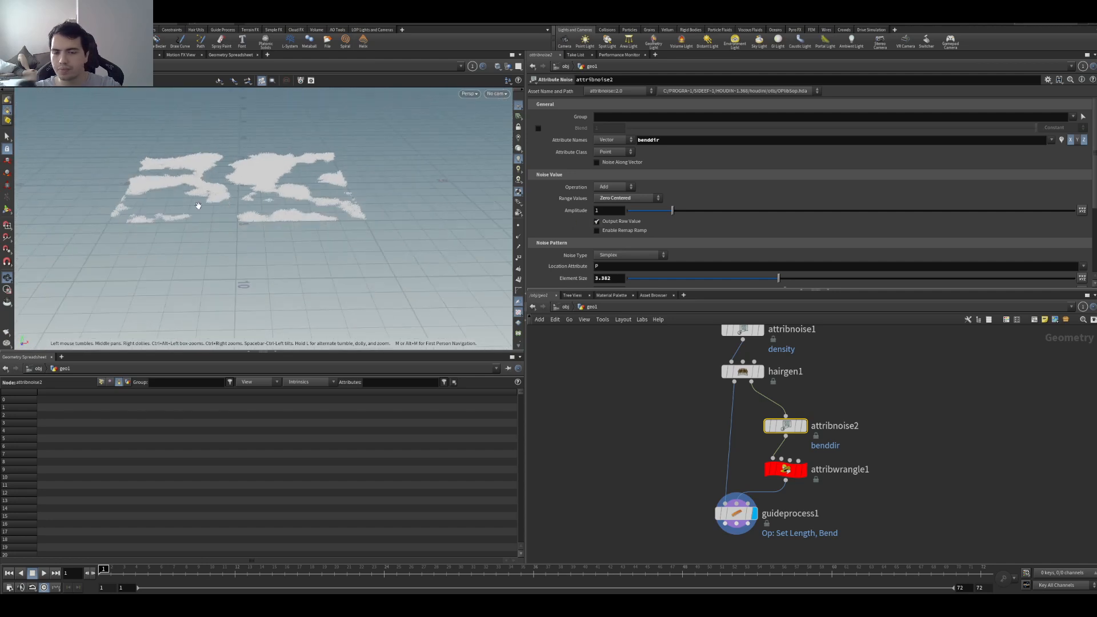
pyautogui.moveTo(209, 218); pyautogui.dragTo(307, 232, button='middle')
pyautogui.moveTo(306, 232); pyautogui.dragTo(302, 253)
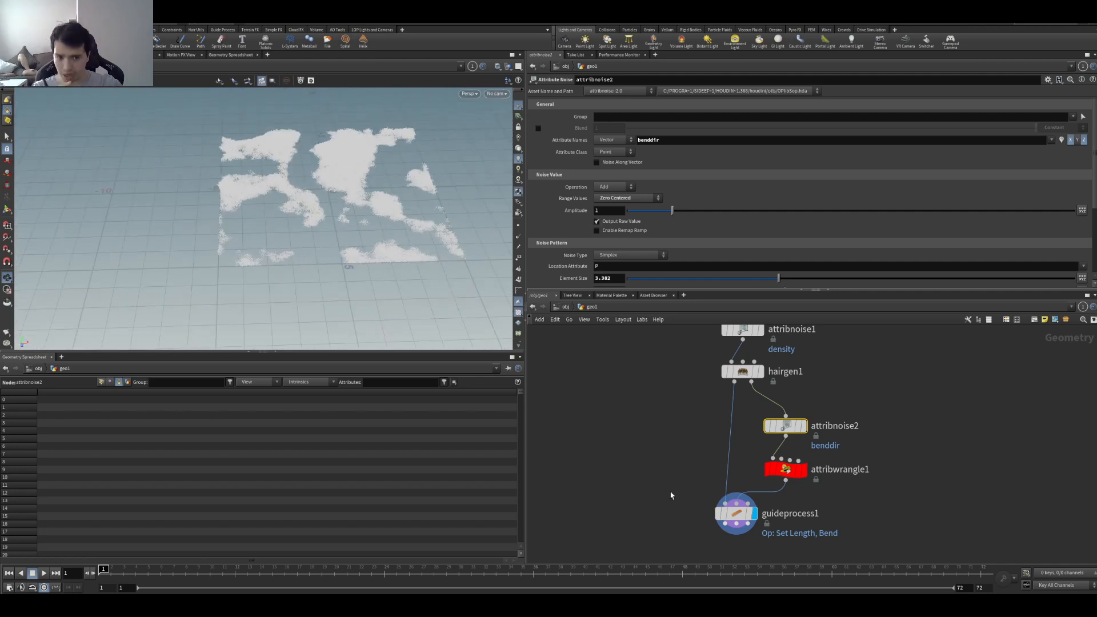
pyautogui.click(736, 513)
pyautogui.moveTo(292, 250); pyautogui.dragTo(381, 263)
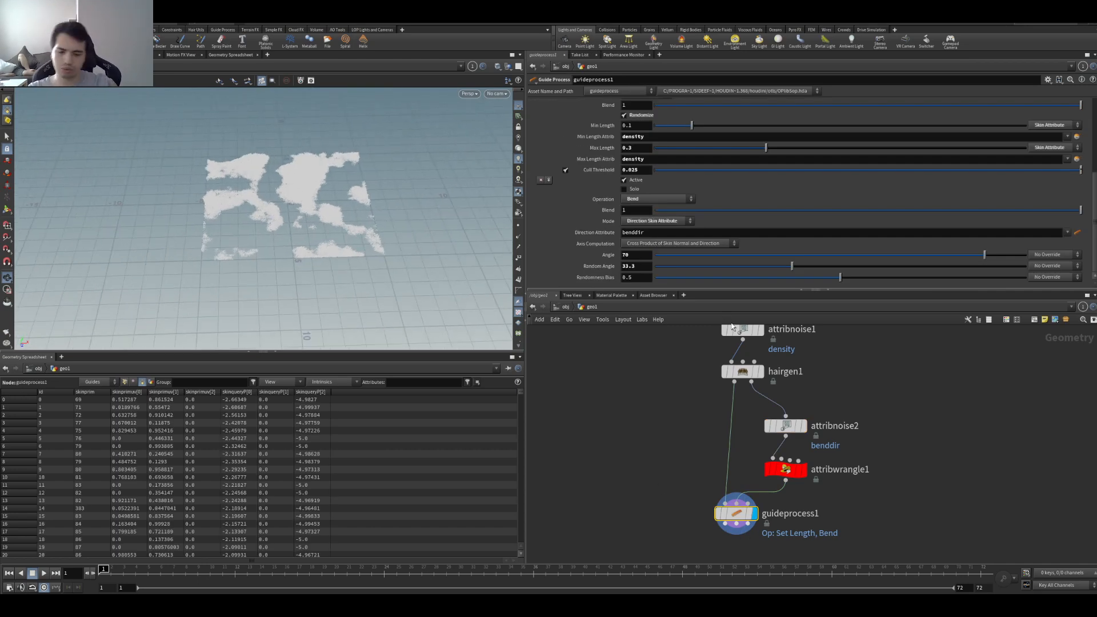
pyautogui.moveTo(738, 330)
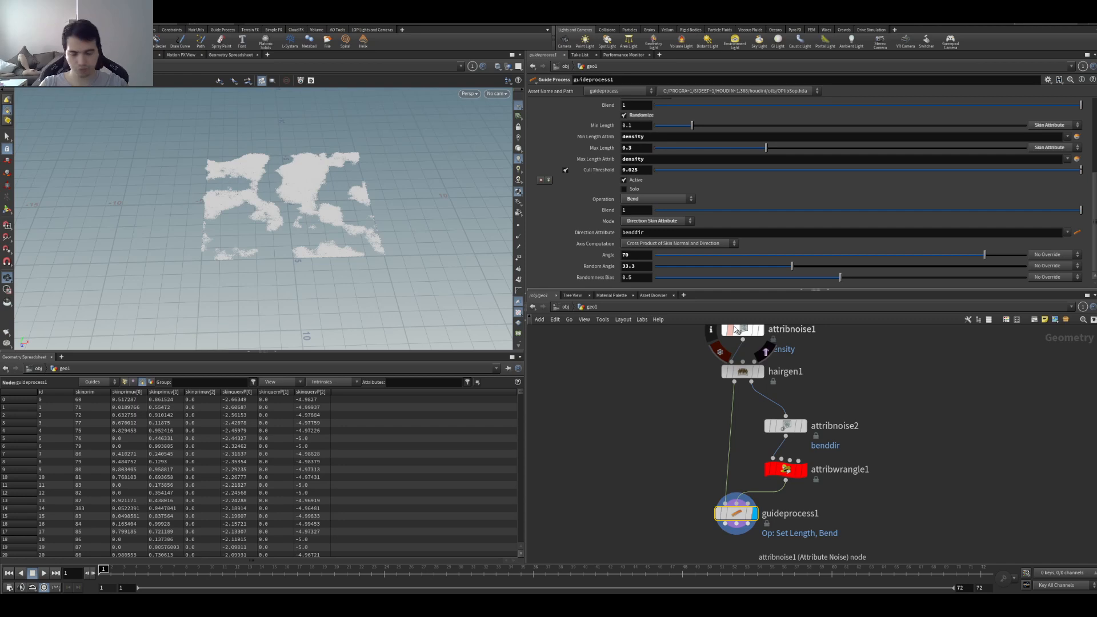
pyautogui.moveTo(291, 209); pyautogui.dragTo(246, 205)
# - Move guideprocess1 slightly away from the wrangle and add a displayed Primitive VOP connected to its first output
pyautogui.scroll(-3, 709, 446)
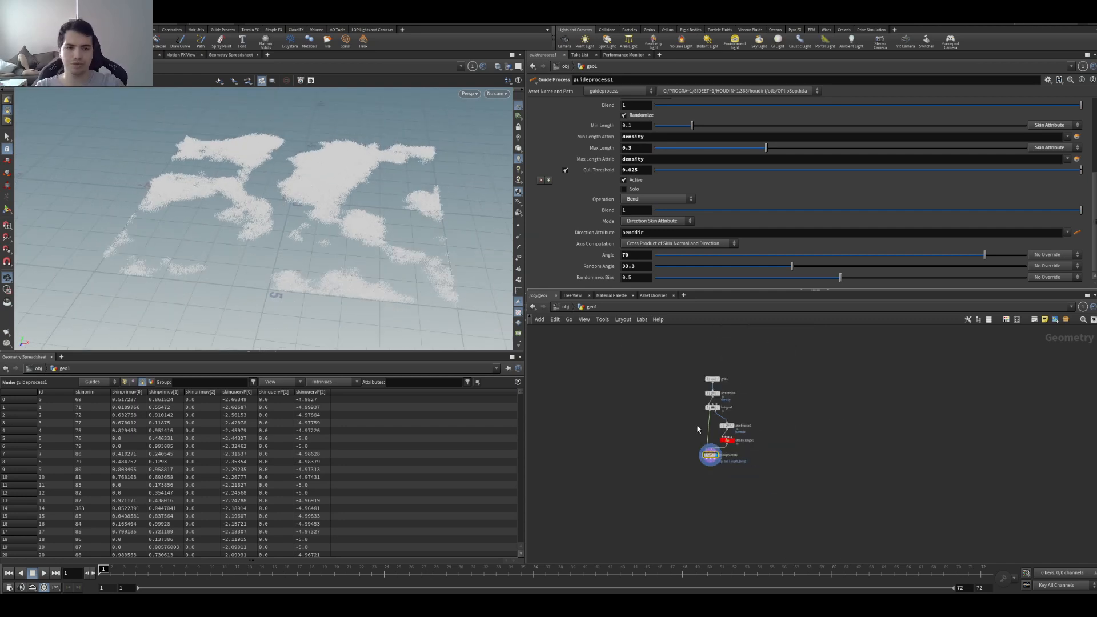
pyautogui.scroll(3, 709, 458)
pyautogui.moveTo(709, 484)
pyautogui.mouseDown()
pyautogui.moveTo(708, 459)
pyautogui.moveTo(714, 475)
pyautogui.mouseUp()
pyautogui.scroll(-2, 740, 480)
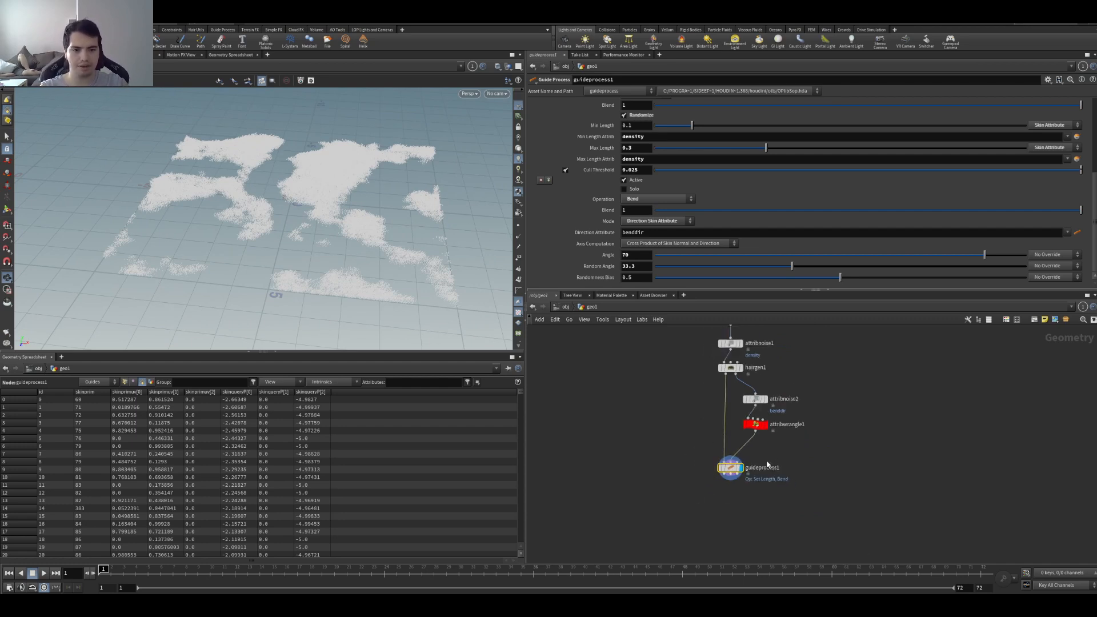
pyautogui.scroll(2, 737, 465)
pyautogui.click(723, 452)
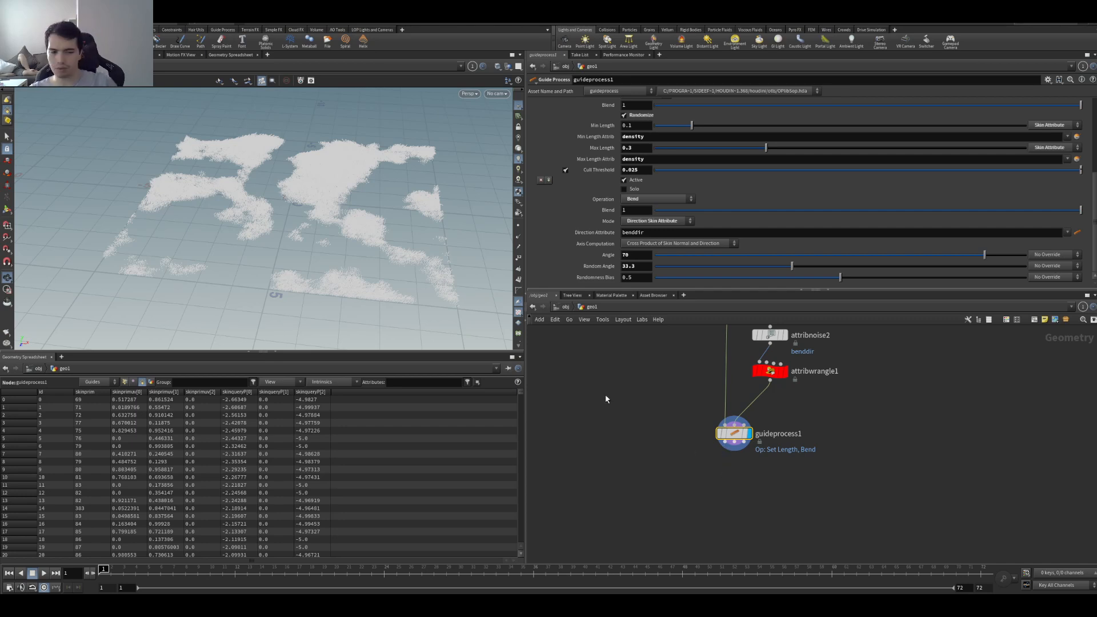
pyautogui.press('Tab')
pyautogui.moveTo(721, 194)
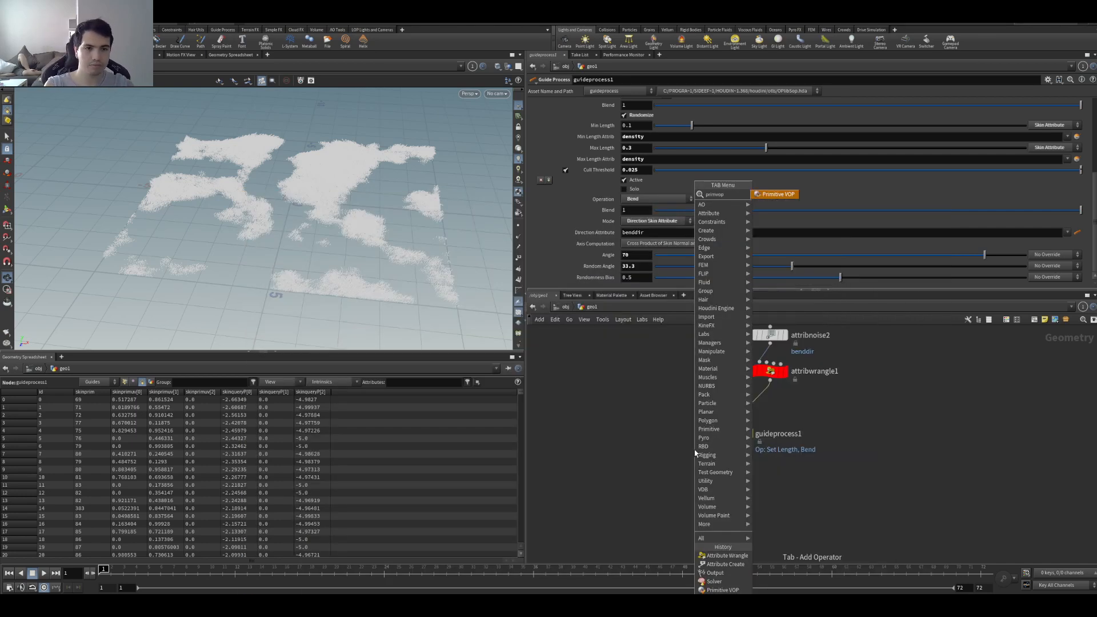
pyautogui.click(800, 193)
pyautogui.click(738, 513)
pyautogui.scroll(2, 739, 513)
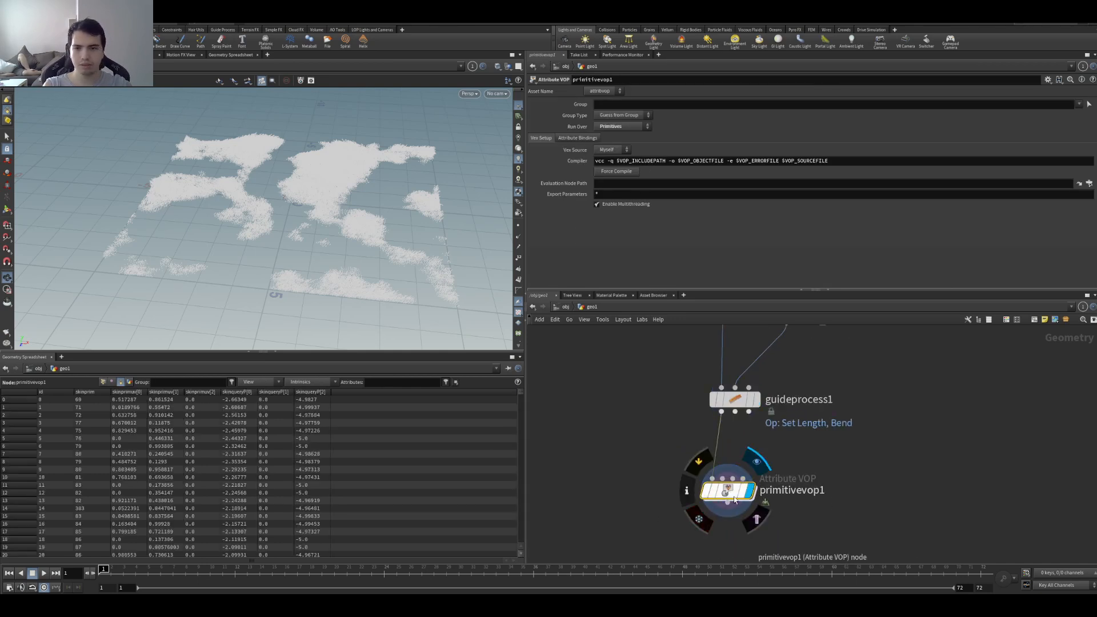
# - Inside primitivevop1, connect the global P output to Cd on geometryvopoutput1 and move the output node level with the globals
pyautogui.doubleClick(723, 490)
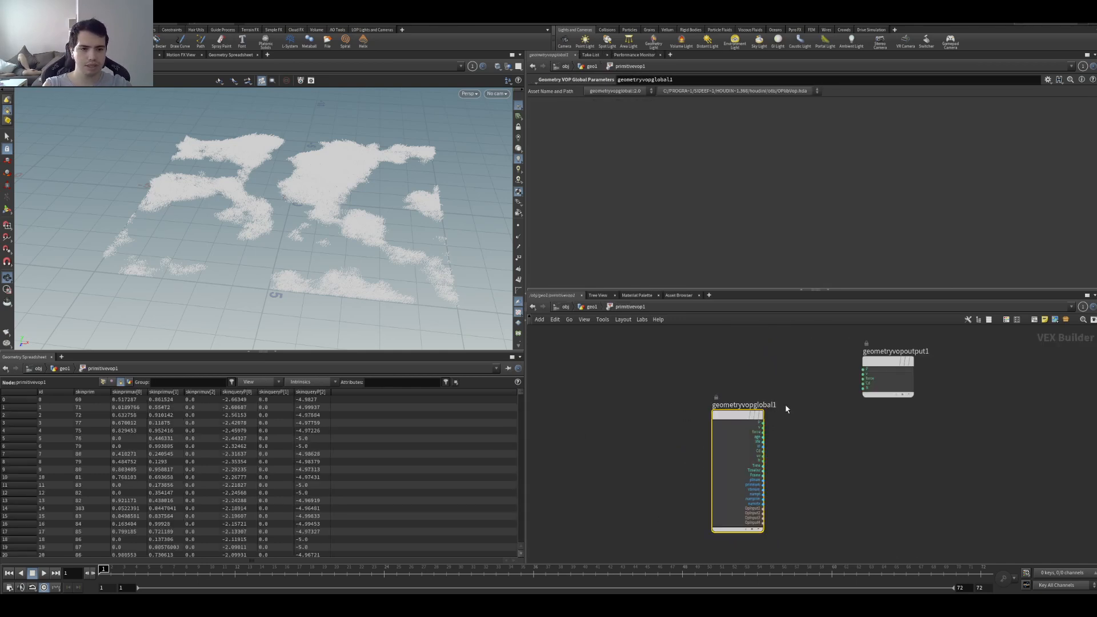
pyautogui.scroll(3, 769, 420)
pyautogui.moveTo(732, 419); pyautogui.dragTo(693, 396)
pyautogui.click(722, 407)
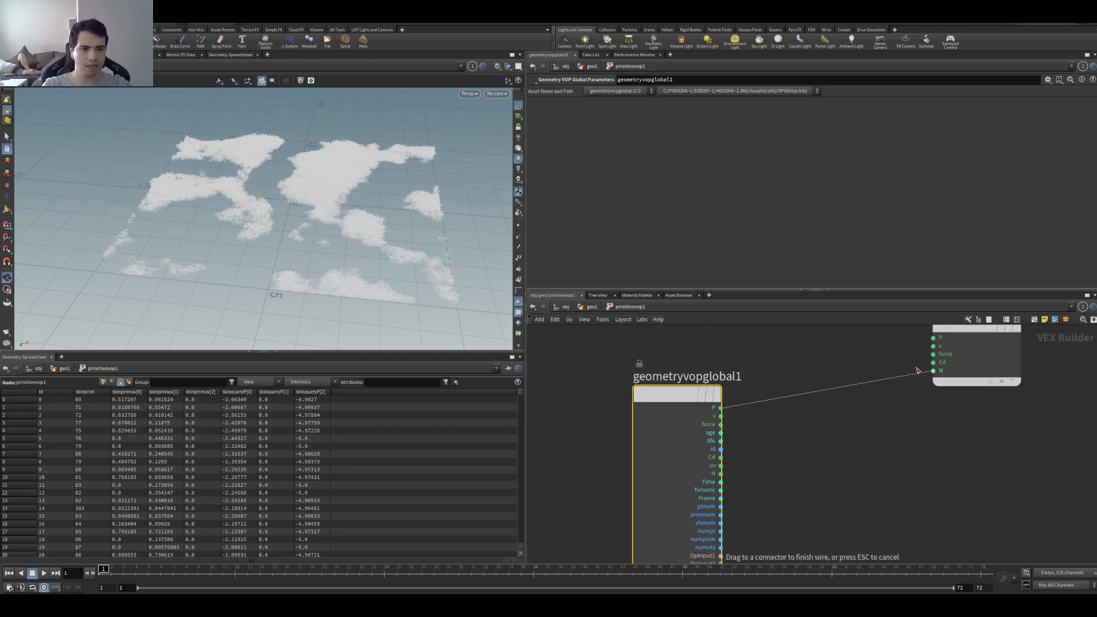
pyautogui.click(934, 362)
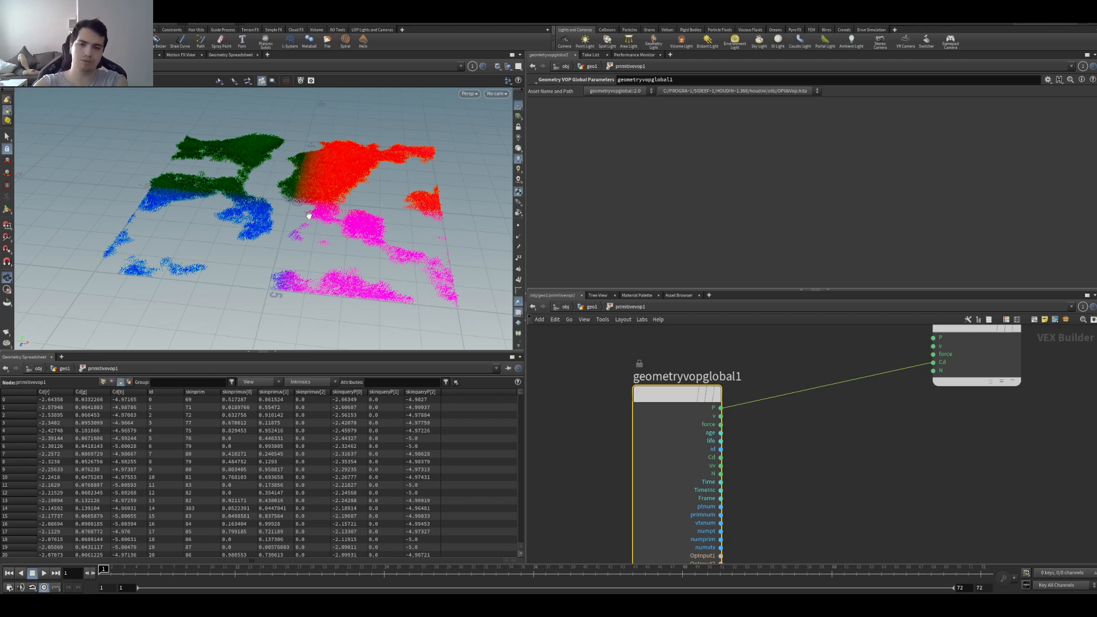
pyautogui.scroll(-4, 583, 444)
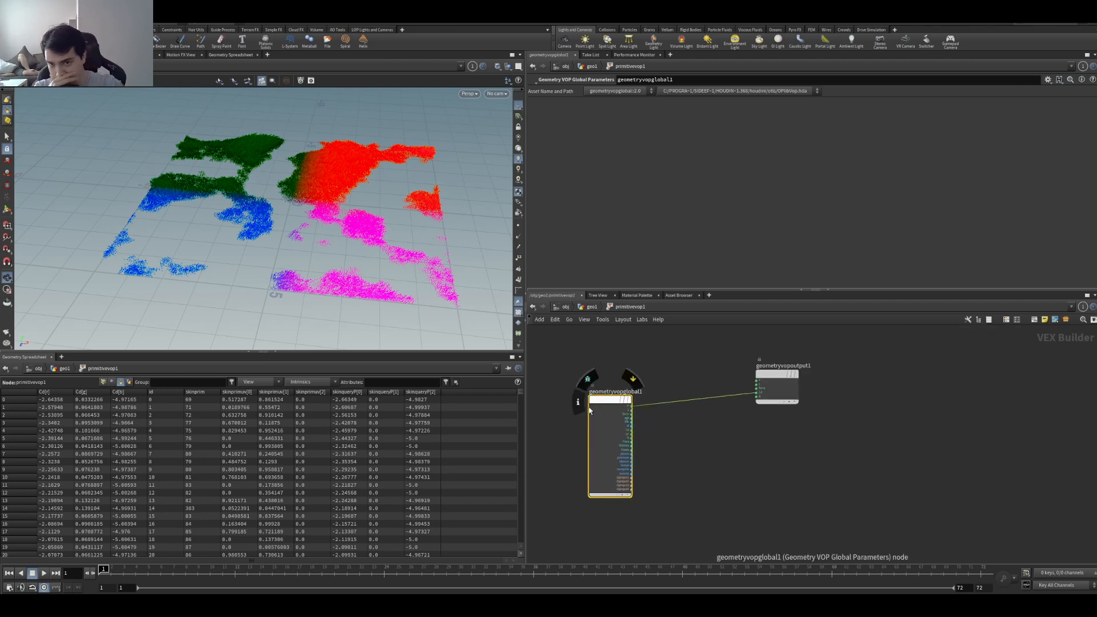
pyautogui.scroll(4, 623, 405)
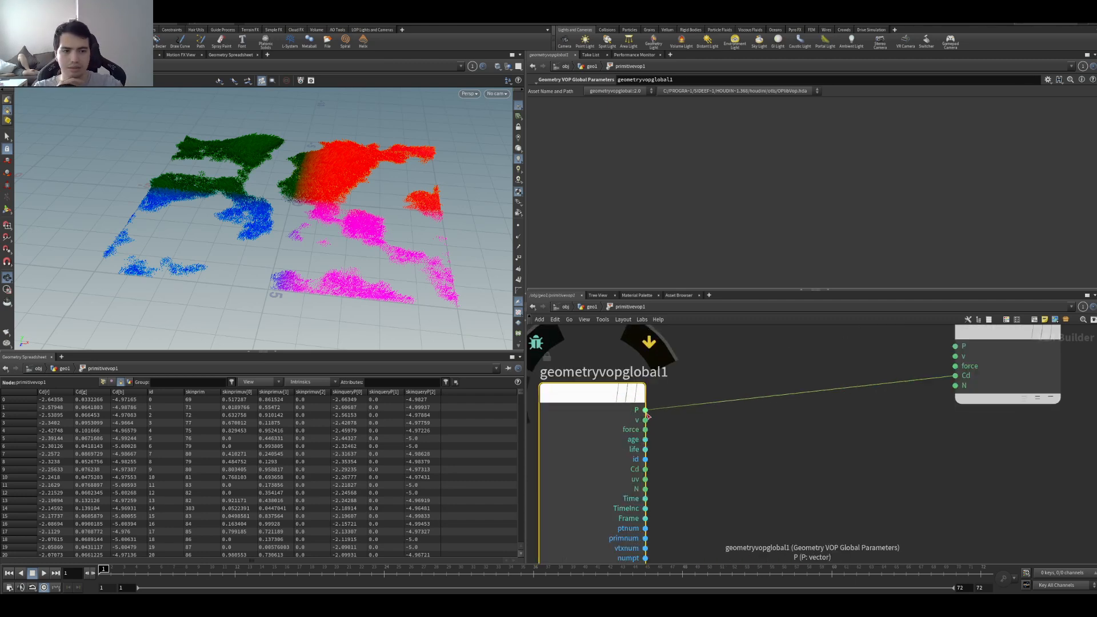
pyautogui.moveTo(990, 337); pyautogui.dragTo(999, 388)
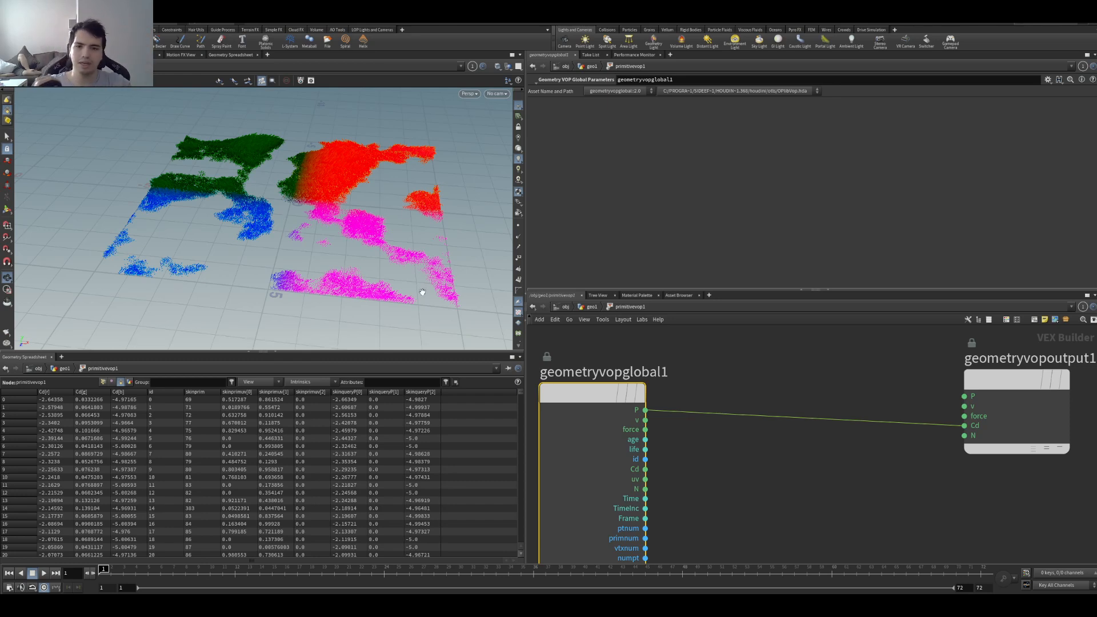
# - Insert an Anti-Aliased Flow Noise node on the wire between P and Cd
pyautogui.scroll(-5, 343, 252)
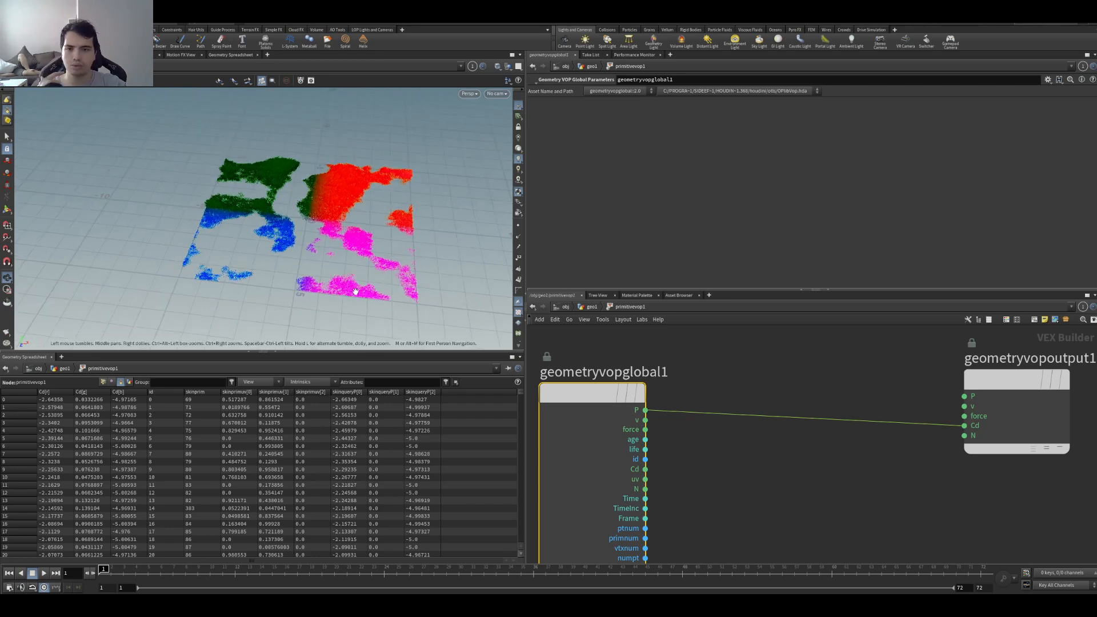
pyautogui.scroll(3, 270, 189)
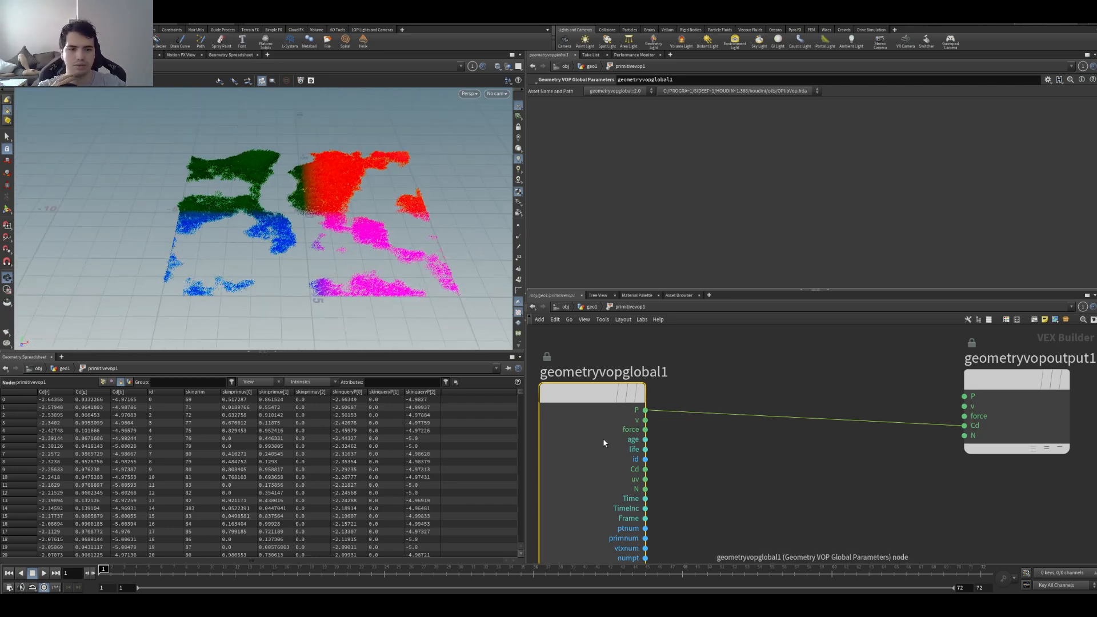
pyautogui.scroll(-5, 670, 480)
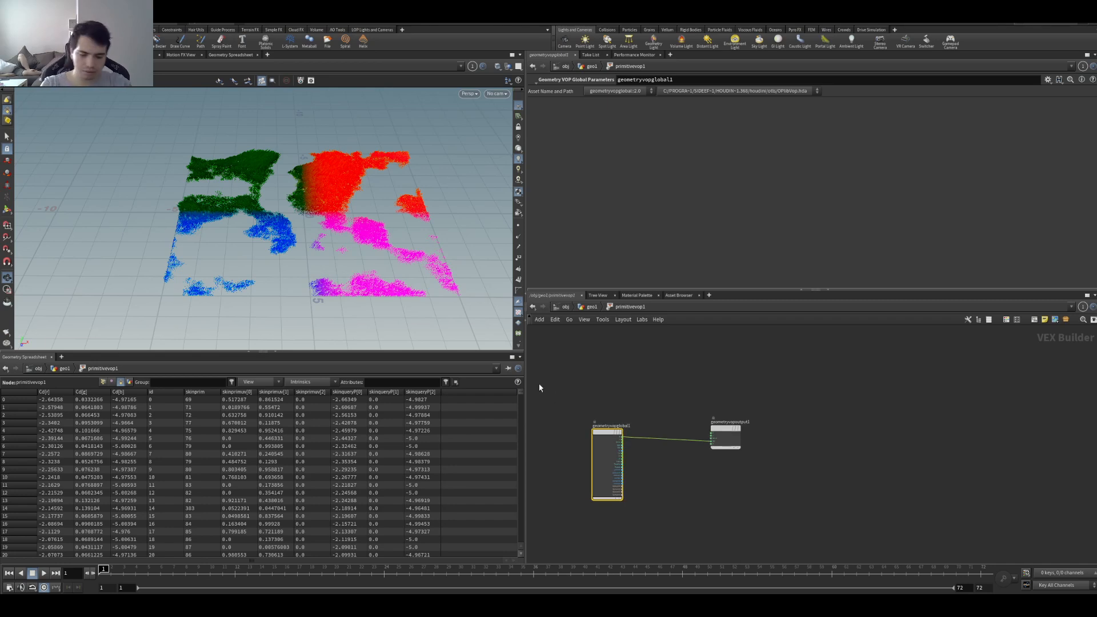
pyautogui.press('Tab')
pyautogui.write('noise')
pyautogui.press('Up')
pyautogui.press('Up')
pyautogui.press('Up')
pyautogui.press('Up')
pyautogui.press('Up')
pyautogui.press('Up')
pyautogui.press('Up')
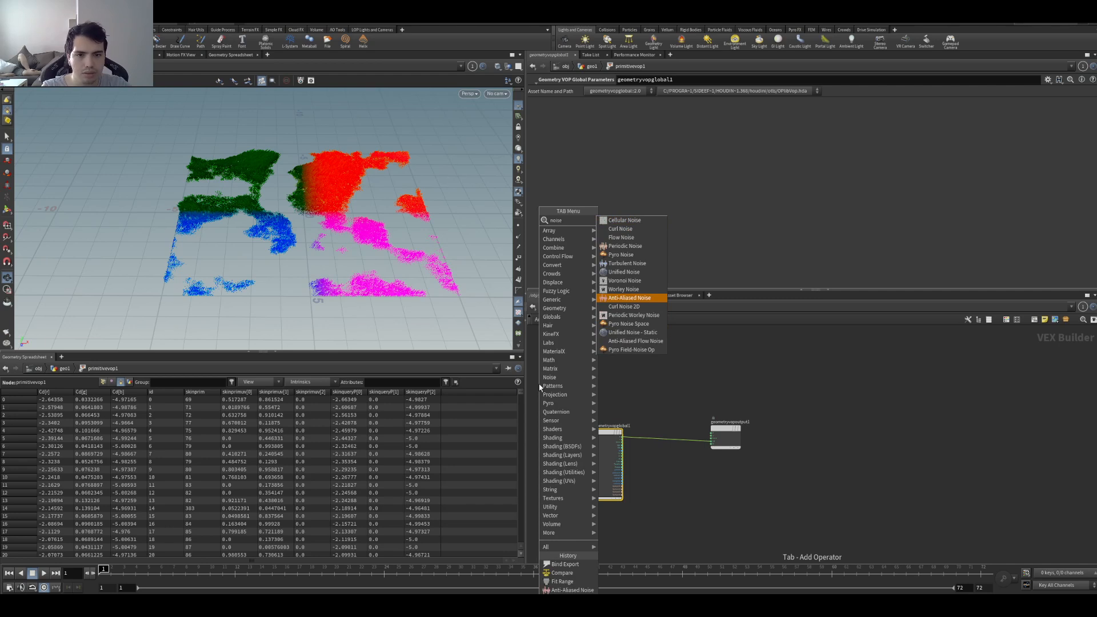
pyautogui.press('Down')
pyautogui.press('Down')
pyautogui.press('Down')
pyautogui.press('Down')
pyautogui.press('Down')
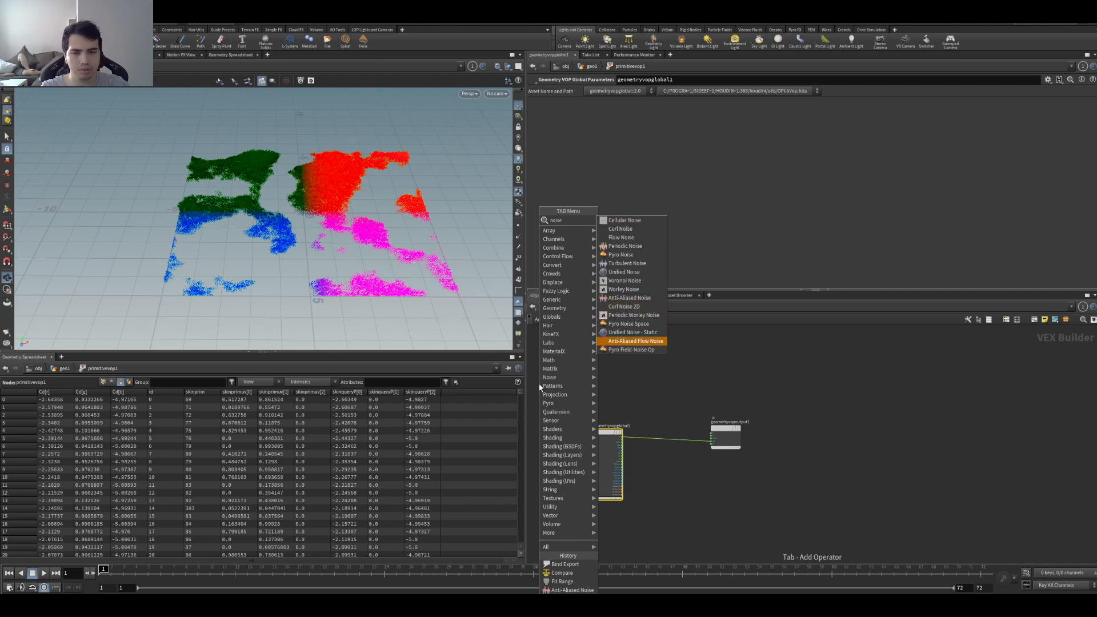
pyautogui.press('Return')
pyautogui.click(643, 438)
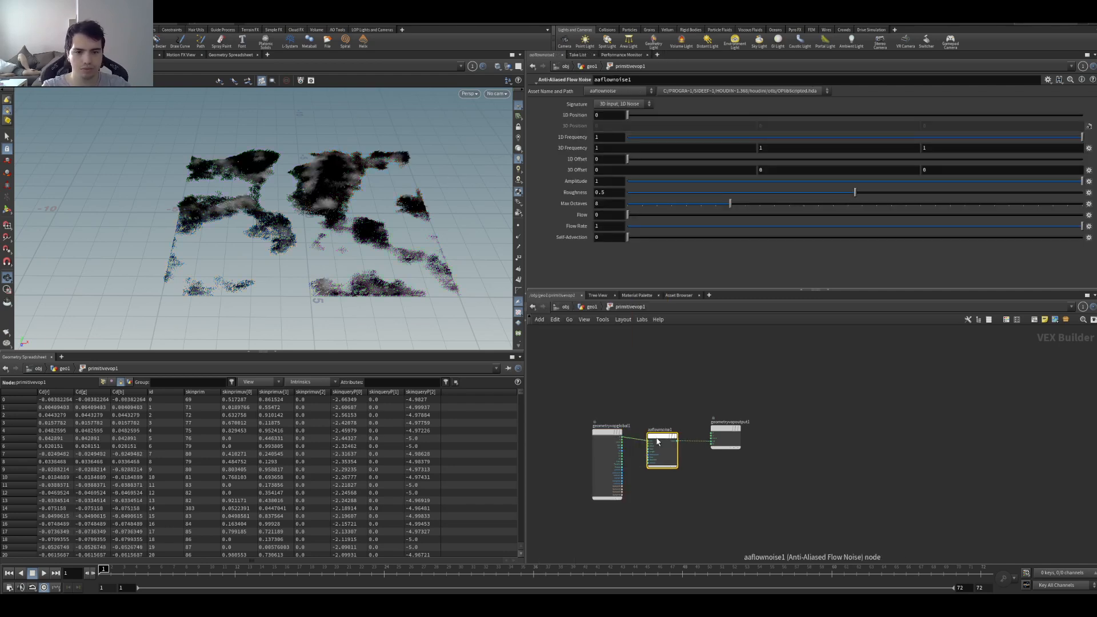
# - Sort the geometry spreadsheet by the Cd components to examine the range of the noise values
pyautogui.scroll(4, 694, 454)
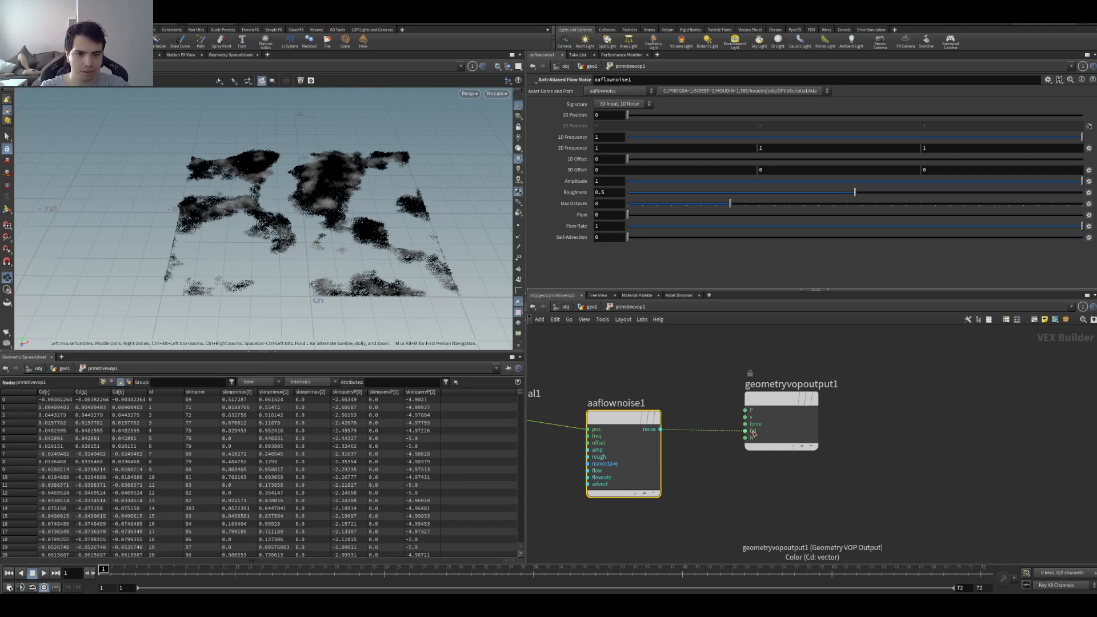
pyautogui.click(81, 392)
pyautogui.moveTo(89, 399)
pyautogui.mouseDown()
pyautogui.moveTo(103, 483)
pyautogui.moveTo(90, 489)
pyautogui.moveTo(86, 408)
pyautogui.mouseUp()
pyautogui.click(81, 400)
pyautogui.click(103, 393)
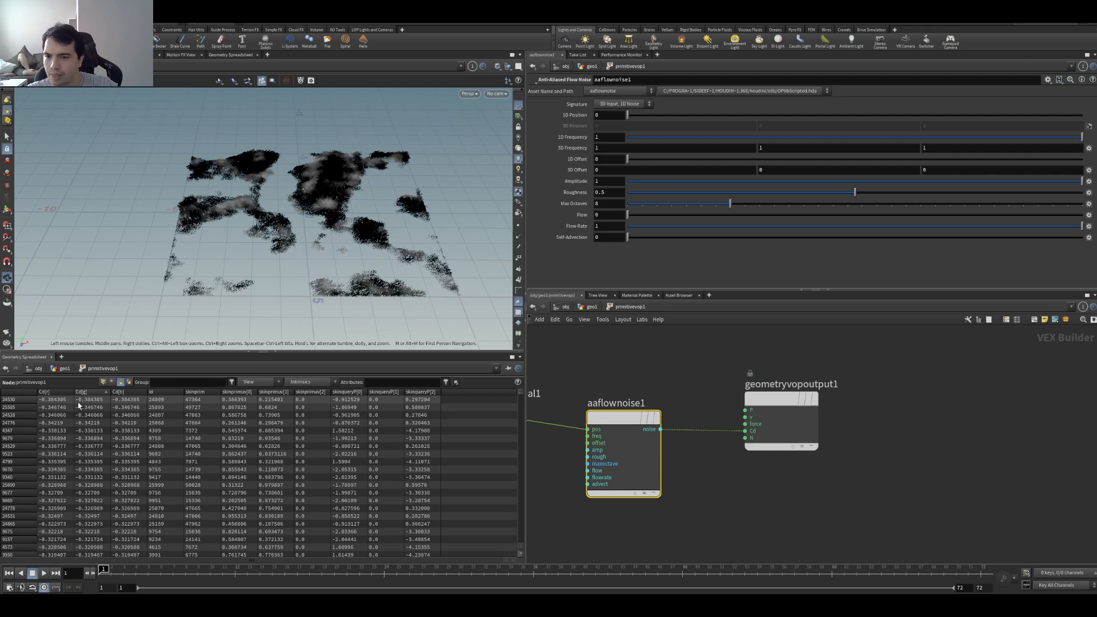
# - Open the help page for the Anti-Aliased Flow Noise node and place its window over the viewport
pyautogui.scroll(-3, 685, 407)
pyautogui.moveTo(675, 396); pyautogui.dragTo(611, 497)
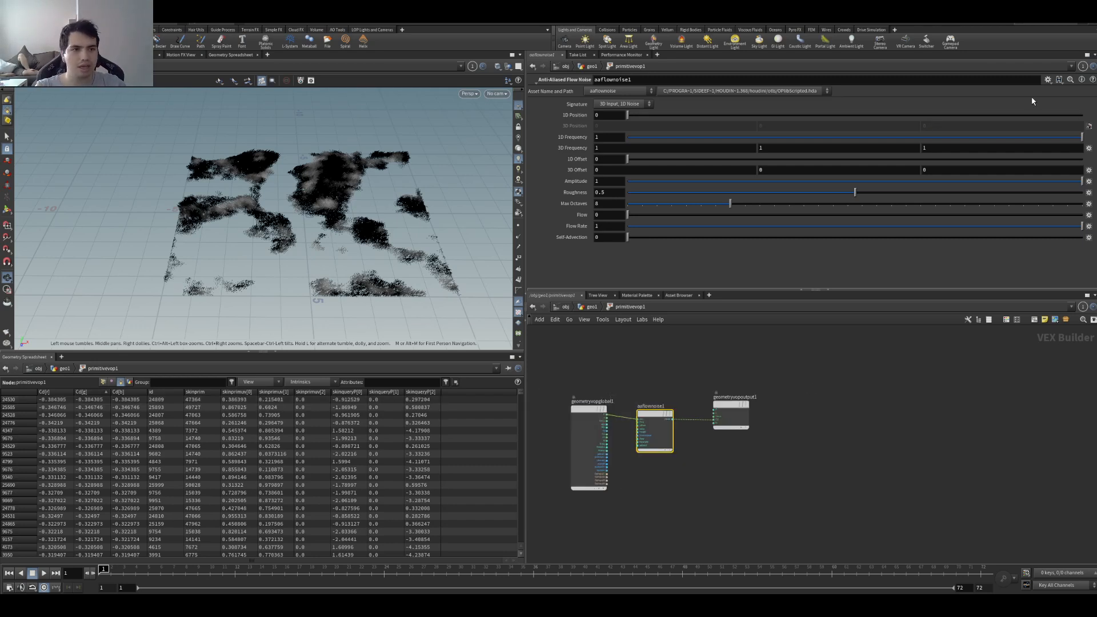
pyautogui.click(1093, 80)
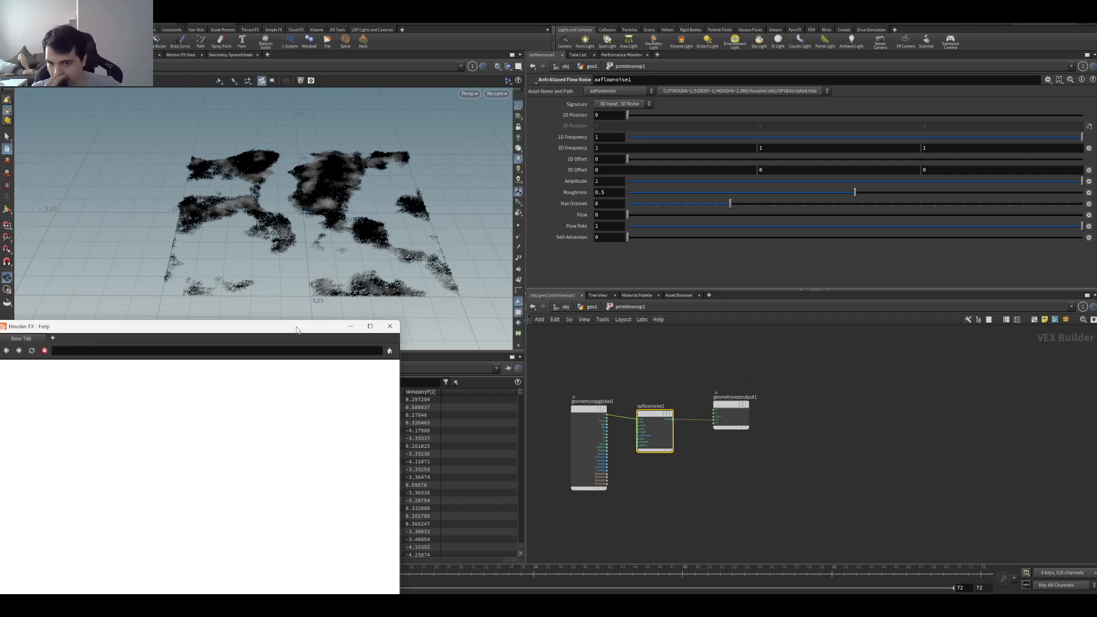
pyautogui.moveTo(325, 326); pyautogui.dragTo(418, 188)
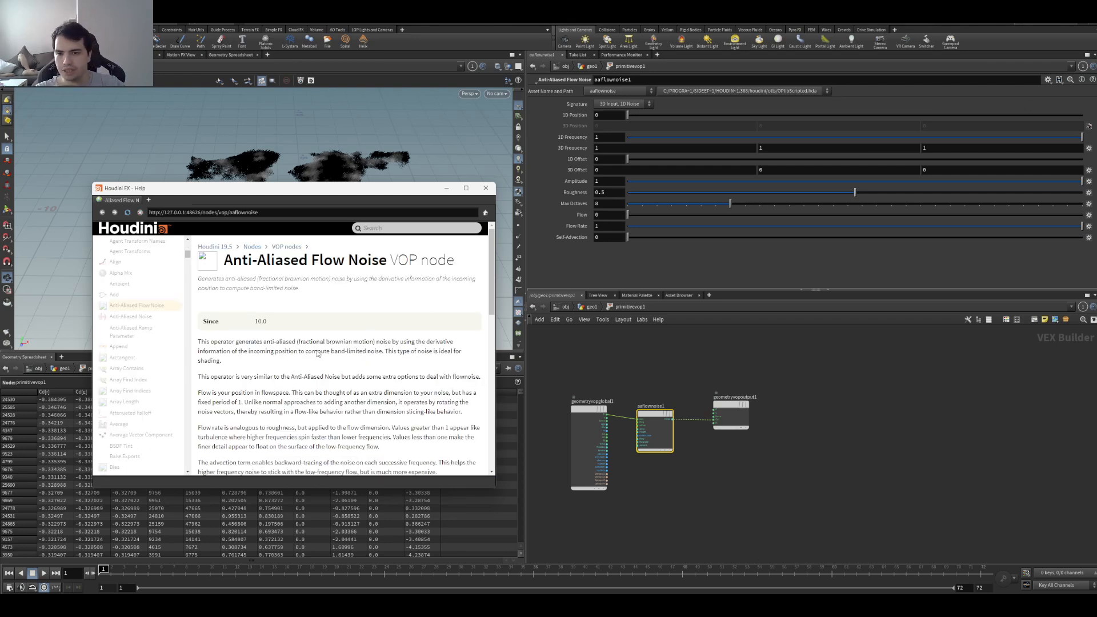
# - Read the noise node's help on flow, flow rate and the typical output range, and close the help window
pyautogui.scroll(-1, 317, 355)
pyautogui.moveTo(265, 341); pyautogui.dragTo(354, 399)
pyautogui.scroll(-1, 228, 423)
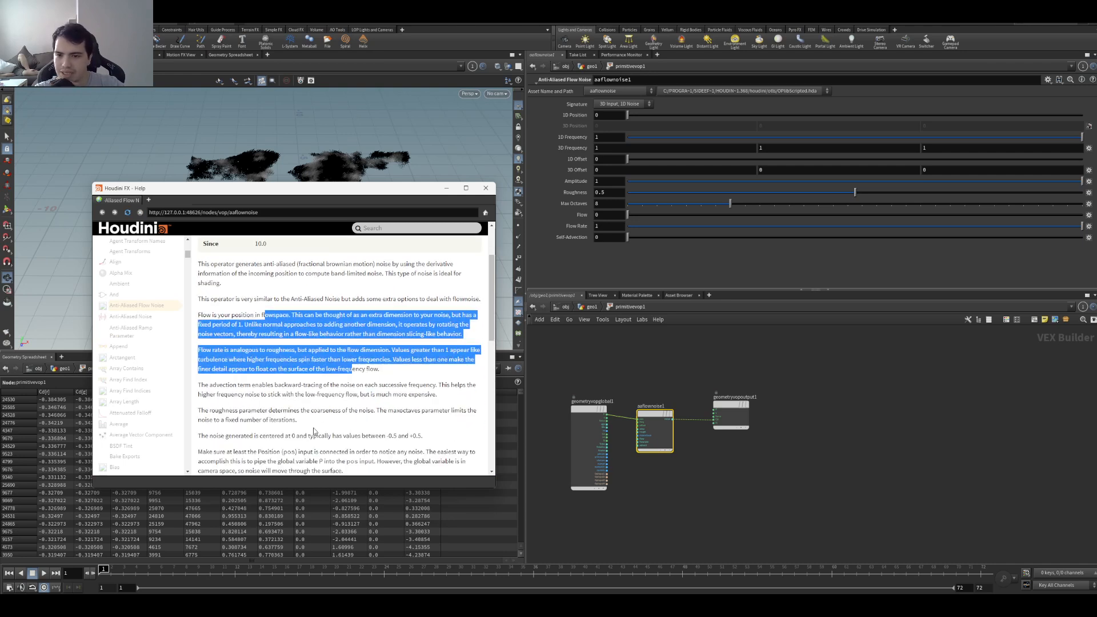
pyautogui.click(209, 441)
pyautogui.moveTo(201, 437); pyautogui.dragTo(440, 433)
pyautogui.click(486, 188)
# - Insert a Fit Range node on the wire between aaflownoise1 and the Cd input of geometryvopoutput1
pyautogui.scroll(4, 709, 392)
pyautogui.press('Tab')
pyautogui.write('fit')
pyautogui.press('Return')
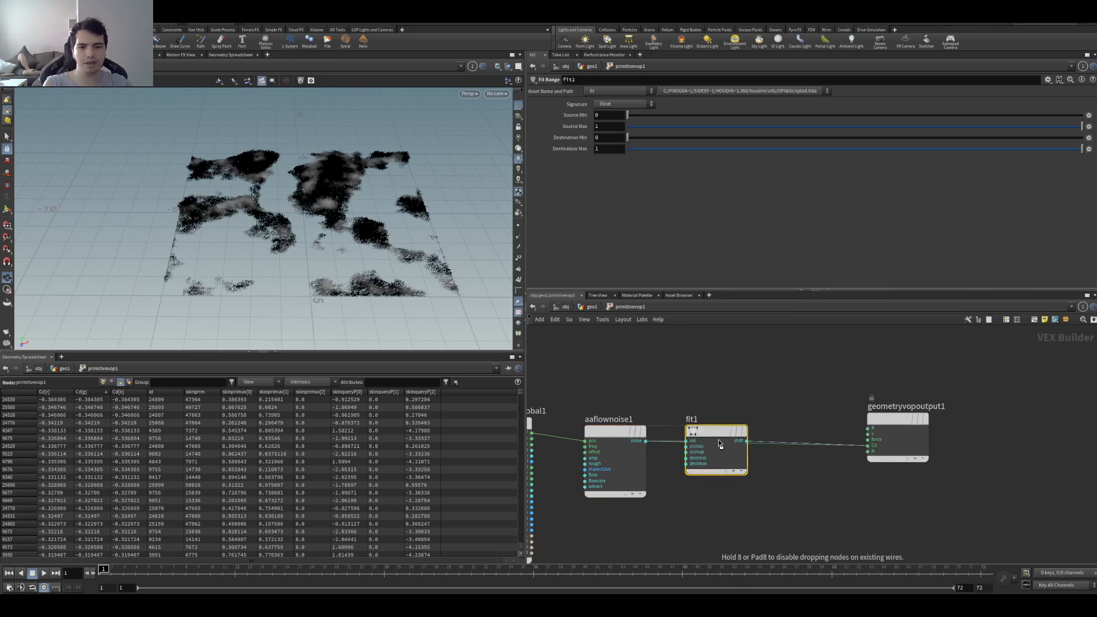
pyautogui.click(734, 442)
# - Set fit1's Source Min to -.5 and Source Max to .5
pyautogui.click(610, 115)
pyautogui.write('-.5')
pyautogui.press('Tab')
pyautogui.write('.5')
pyautogui.press('Tab')
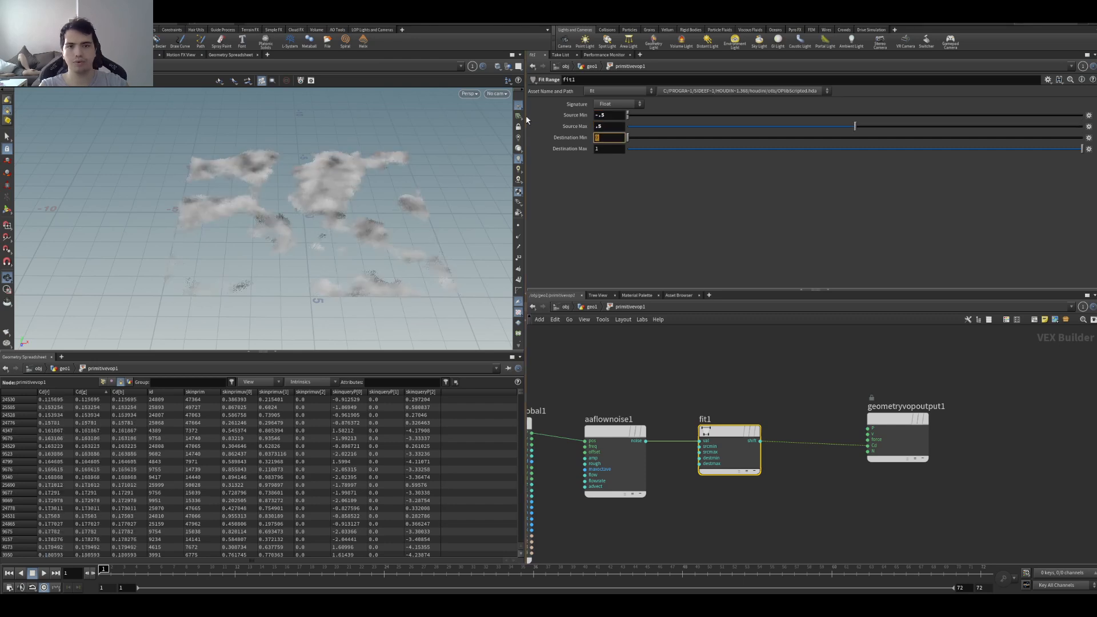
# - Check the remapped Cd values in the geometry spreadsheet and reselect the fit1 node
pyautogui.moveTo(802, 384); pyautogui.dragTo(903, 455)
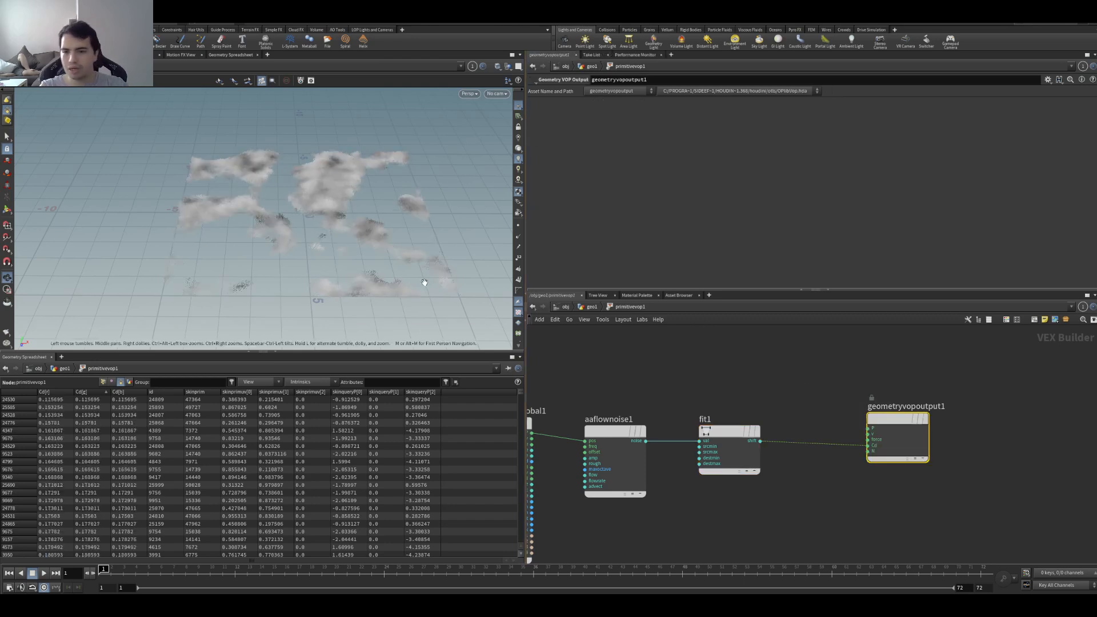
pyautogui.click(98, 393)
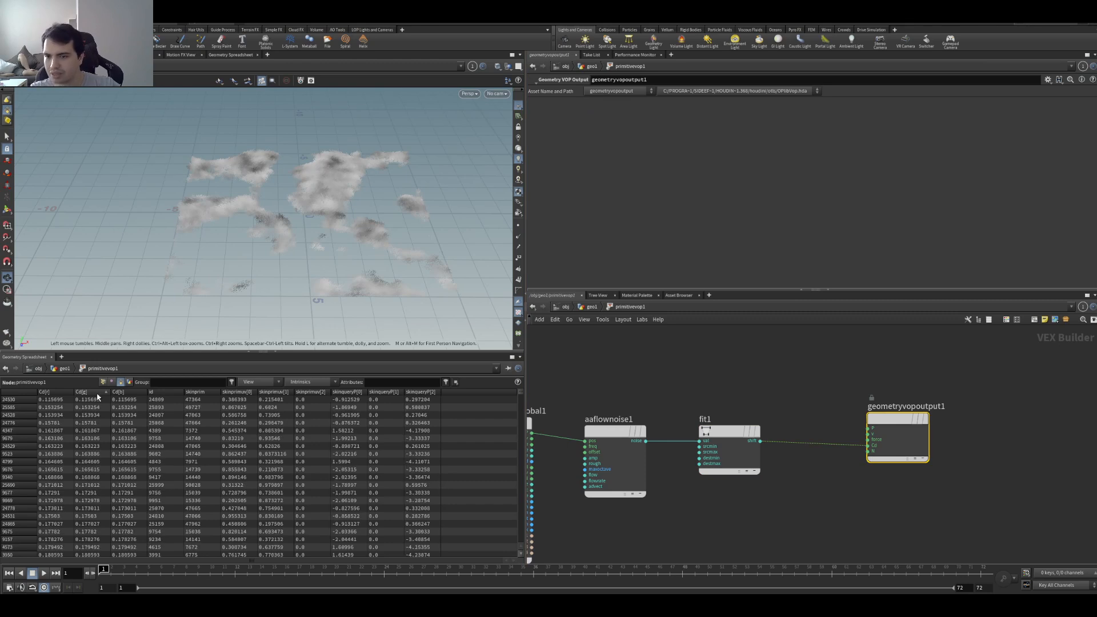
pyautogui.click(98, 394)
pyautogui.moveTo(785, 383); pyautogui.dragTo(667, 477)
pyautogui.moveTo(680, 384); pyautogui.dragTo(797, 531)
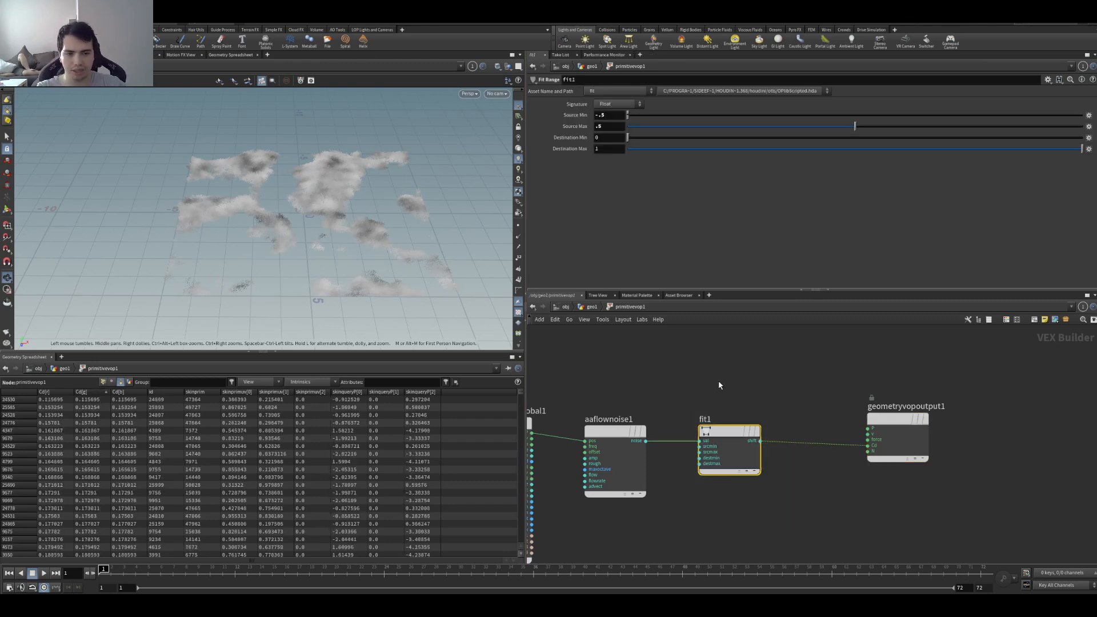
# - Move geometryvopoutput1 farther away from fit1 to make room for more nodes
pyautogui.scroll(-5, 721, 383)
pyautogui.moveTo(737, 389); pyautogui.dragTo(662, 385, button='middle')
pyautogui.scroll(4, 686, 391)
pyautogui.moveTo(740, 392); pyautogui.dragTo(875, 389)
pyautogui.moveTo(627, 360); pyautogui.dragTo(864, 362, button='middle')
# - Set aaflownoise1's 3D Frequency to 2 on all axes and its Roughness to 0.5736
pyautogui.moveTo(759, 363); pyautogui.dragTo(746, 395)
pyautogui.moveTo(578, 149); pyautogui.dragTo(680, 172, button='middle')
pyautogui.moveTo(867, 192)
pyautogui.mouseDown()
pyautogui.moveTo(902, 192)
pyautogui.moveTo(888, 192)
pyautogui.mouseUp()
# - Try stretching the noise along X, and set aaflownoise1's 3D Frequency to 1.9 on all axes
pyautogui.moveTo(576, 152); pyautogui.dragTo(572, 152, button='middle')
pyautogui.moveTo(670, 150); pyautogui.dragTo(594, 159, button='middle')
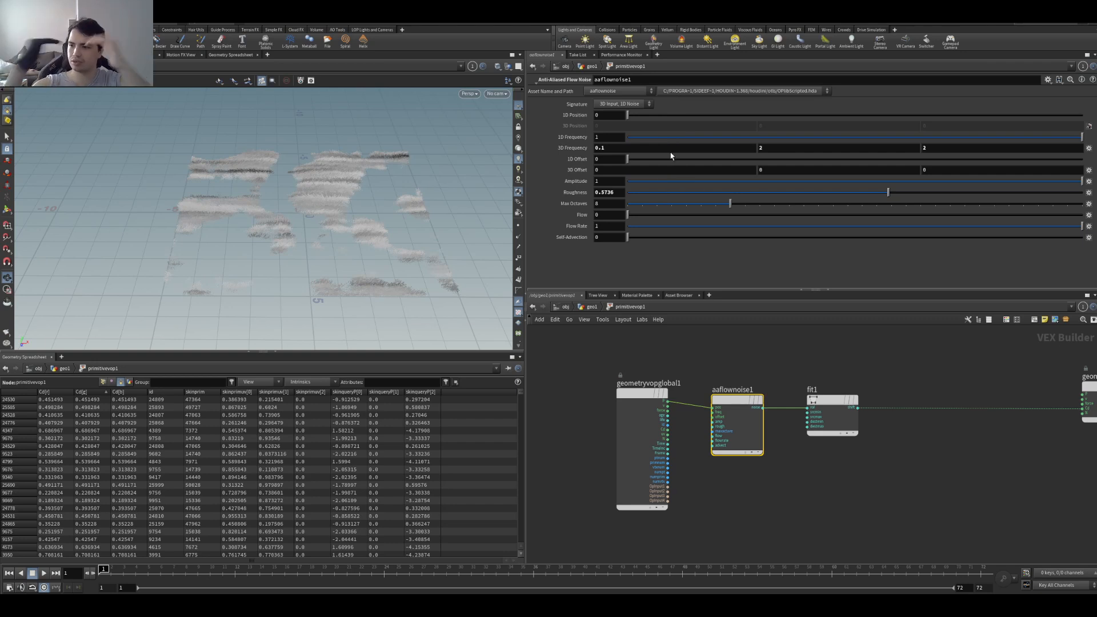
pyautogui.moveTo(615, 148); pyautogui.dragTo(583, 148, button='middle')
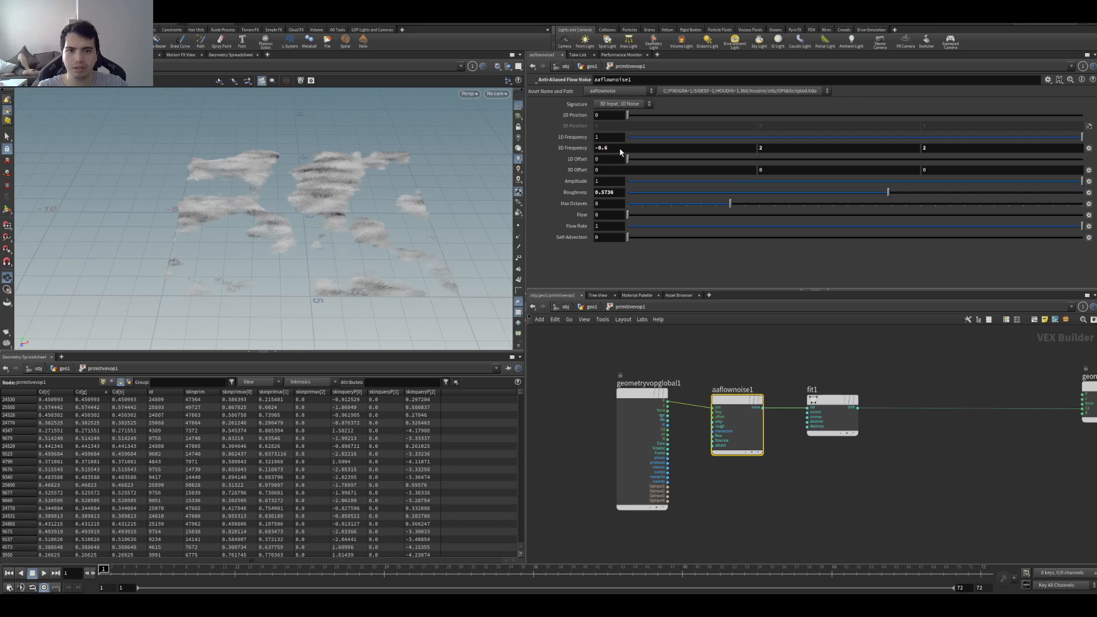
pyautogui.keyDown('ctrl'); pyautogui.middleClick(570, 148); pyautogui.keyUp('ctrl')
pyautogui.moveTo(570, 148)
pyautogui.mouseDown(button='middle')
pyautogui.moveTo(610, 152)
pyautogui.moveTo(569, 152)
pyautogui.mouseUp(button='middle')
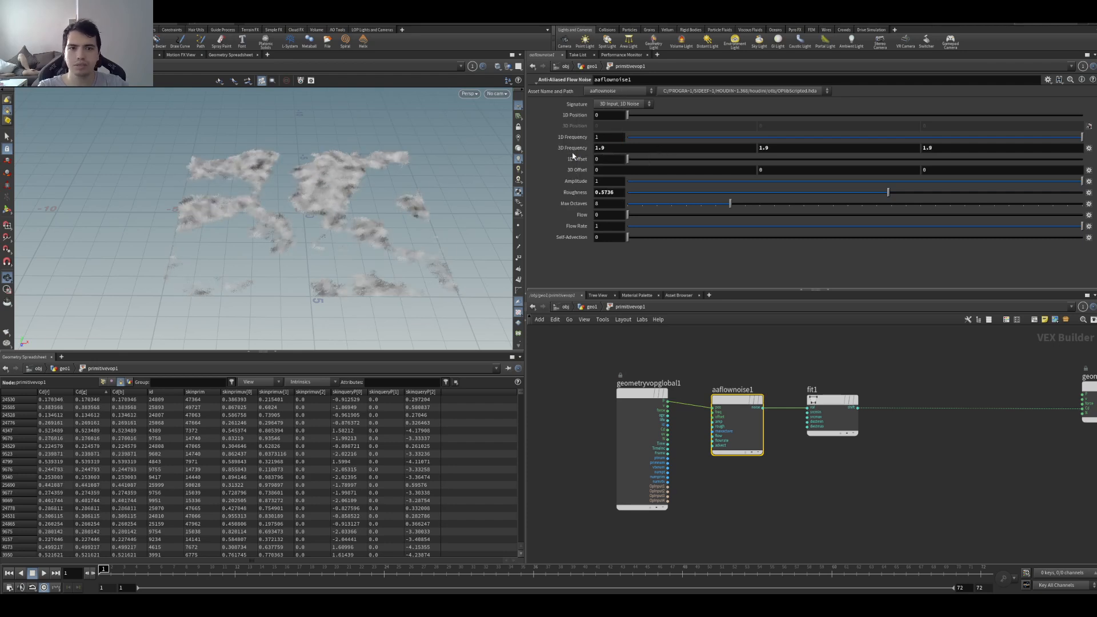
# - Insert a Compare node on the wire between fit1 and geometryvopoutput1
pyautogui.scroll(-5, 764, 436)
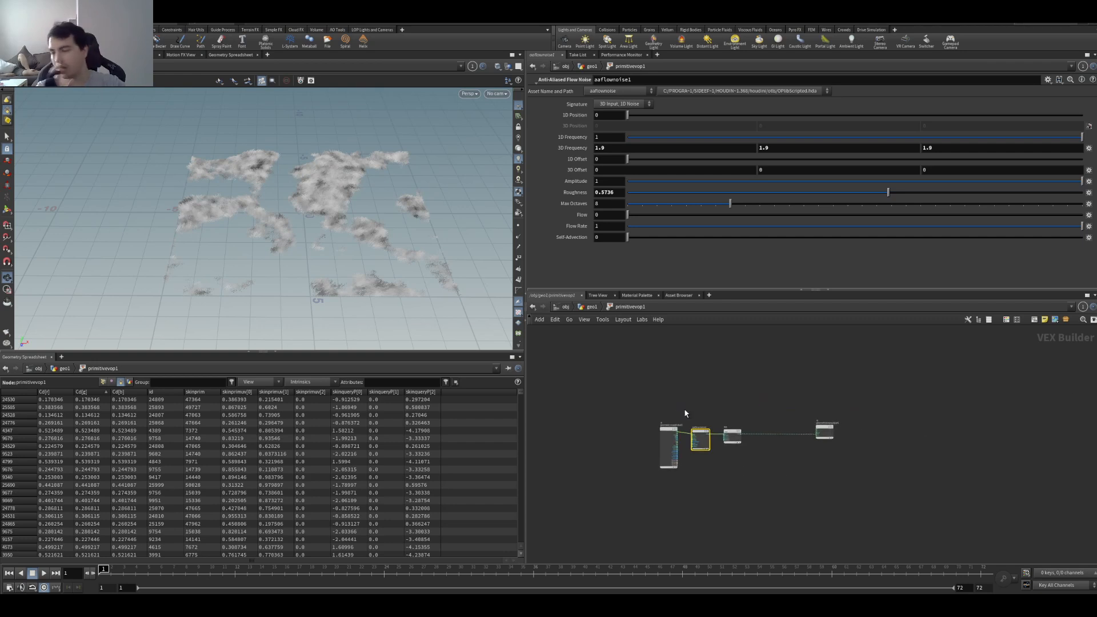
pyautogui.scroll(5, 697, 414)
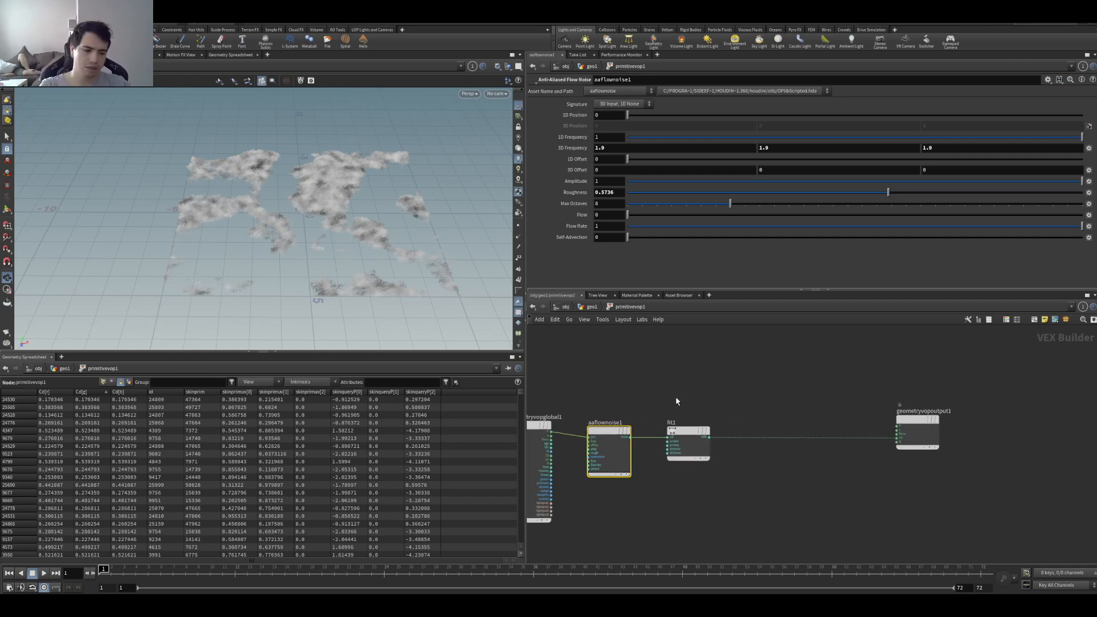
pyautogui.press('Tab')
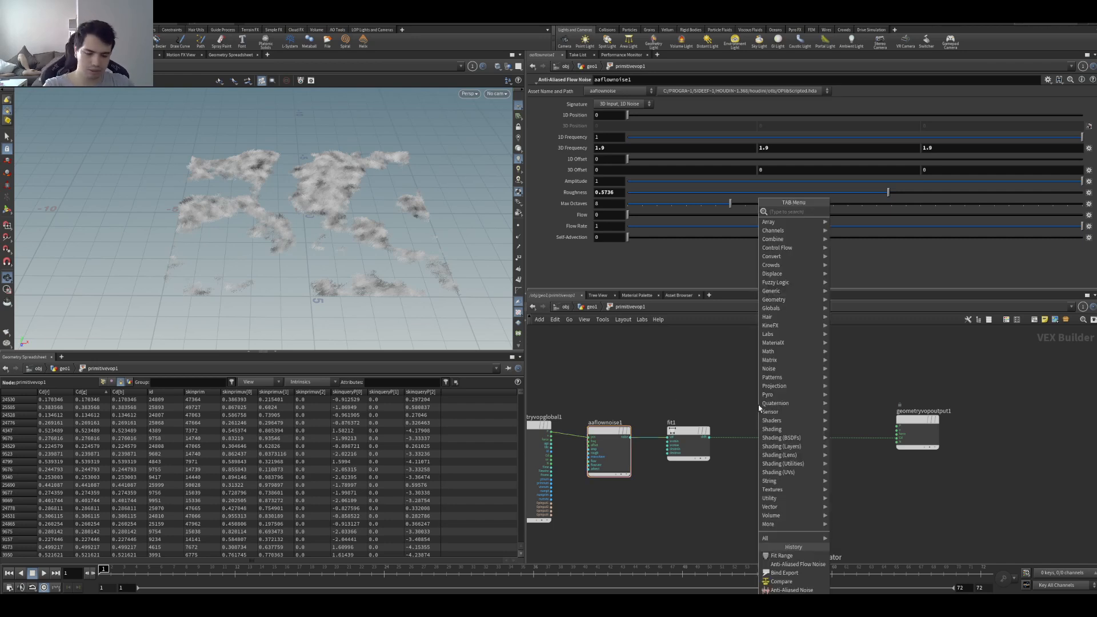
pyautogui.click(759, 409)
pyautogui.click(759, 408)
pyautogui.moveTo(760, 407); pyautogui.dragTo(763, 453)
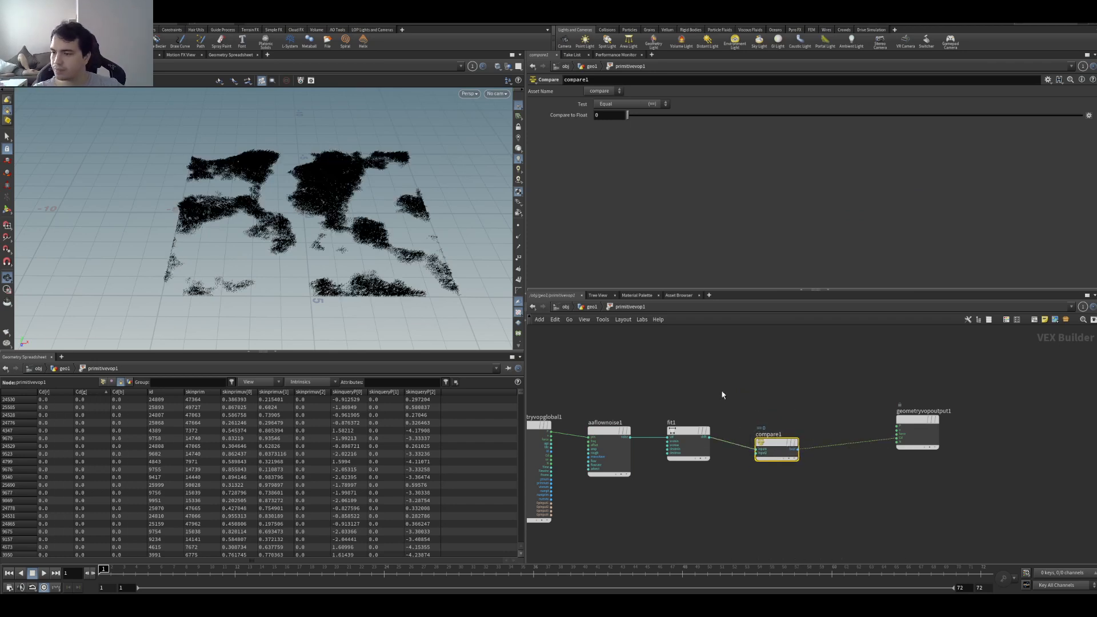
# - Lower geometryvopoutput1 nearer compare1's level and set compare1's Test to Less Than Or Equal
pyautogui.scroll(5, 769, 443)
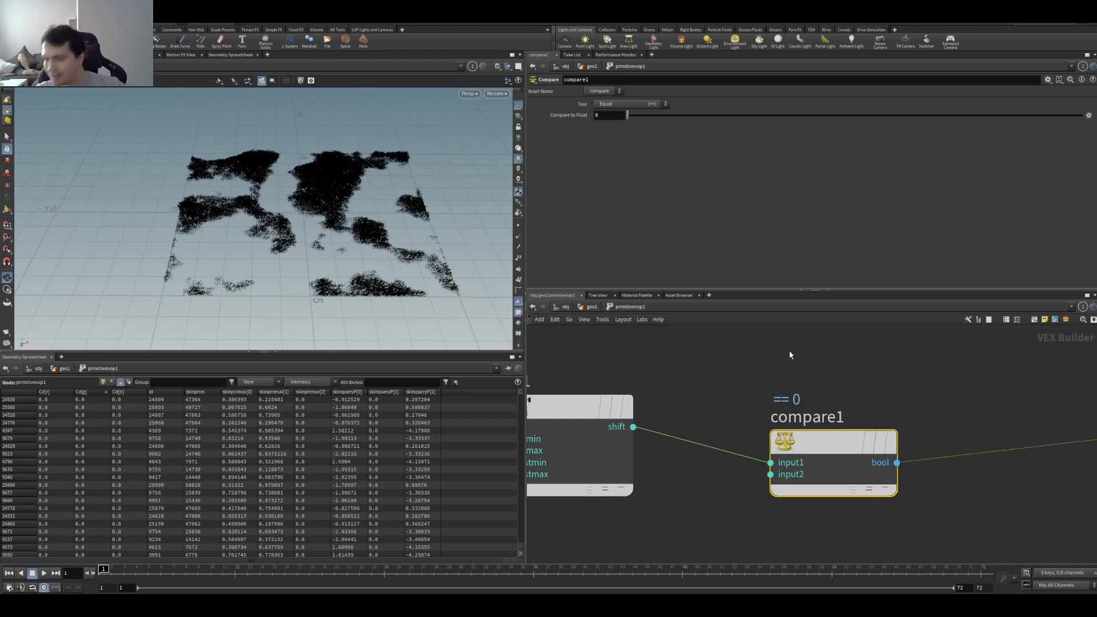
pyautogui.scroll(-4, 807, 392)
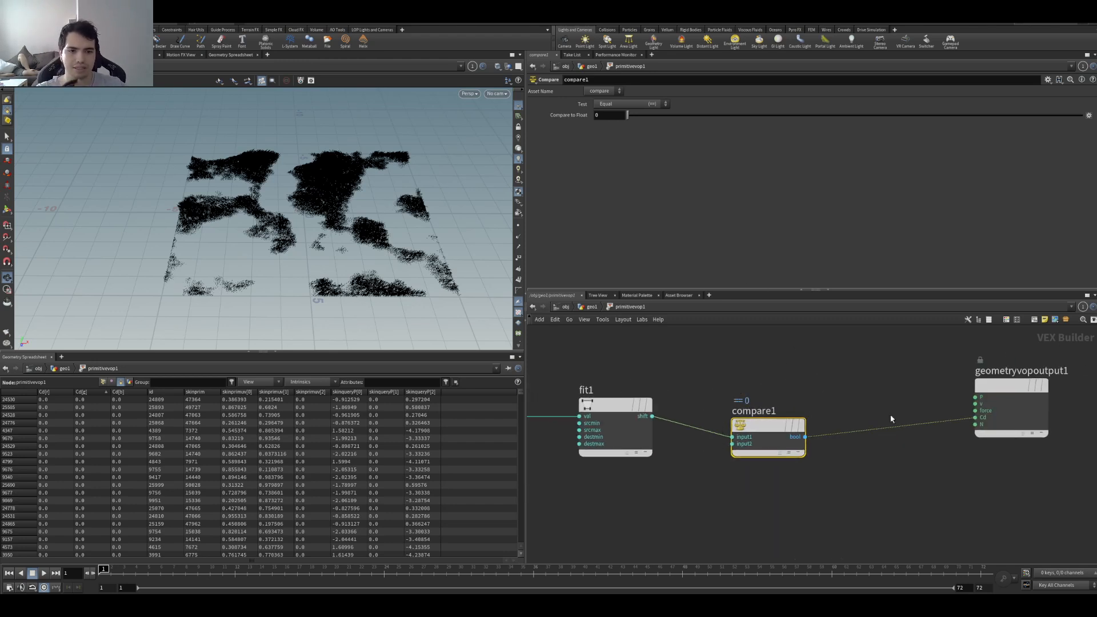
pyautogui.moveTo(1012, 388); pyautogui.dragTo(1027, 429)
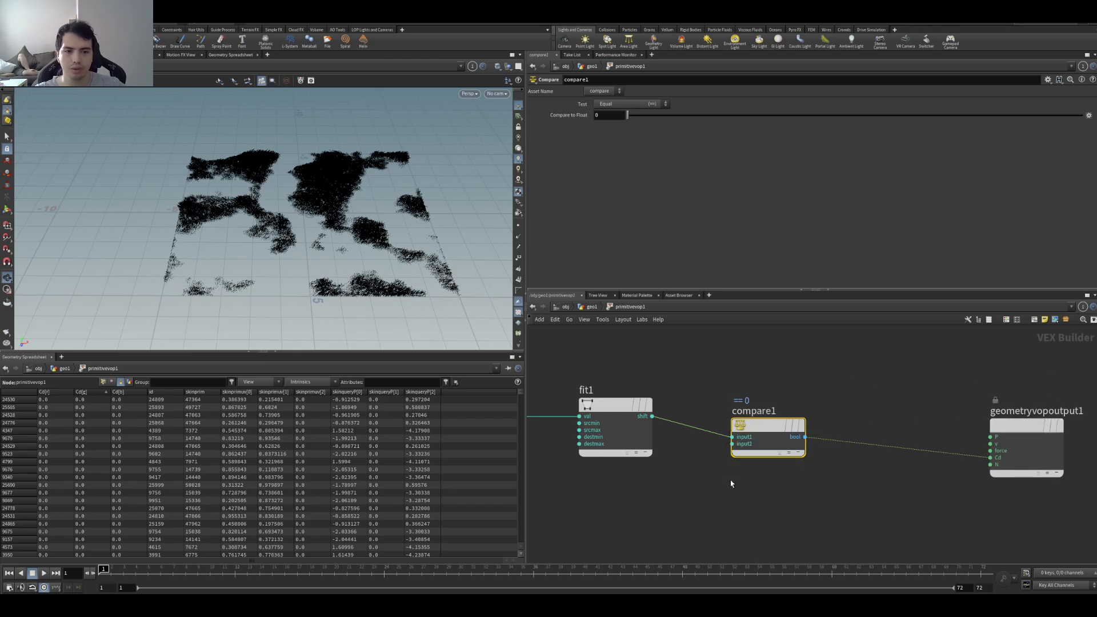
pyautogui.click(629, 104)
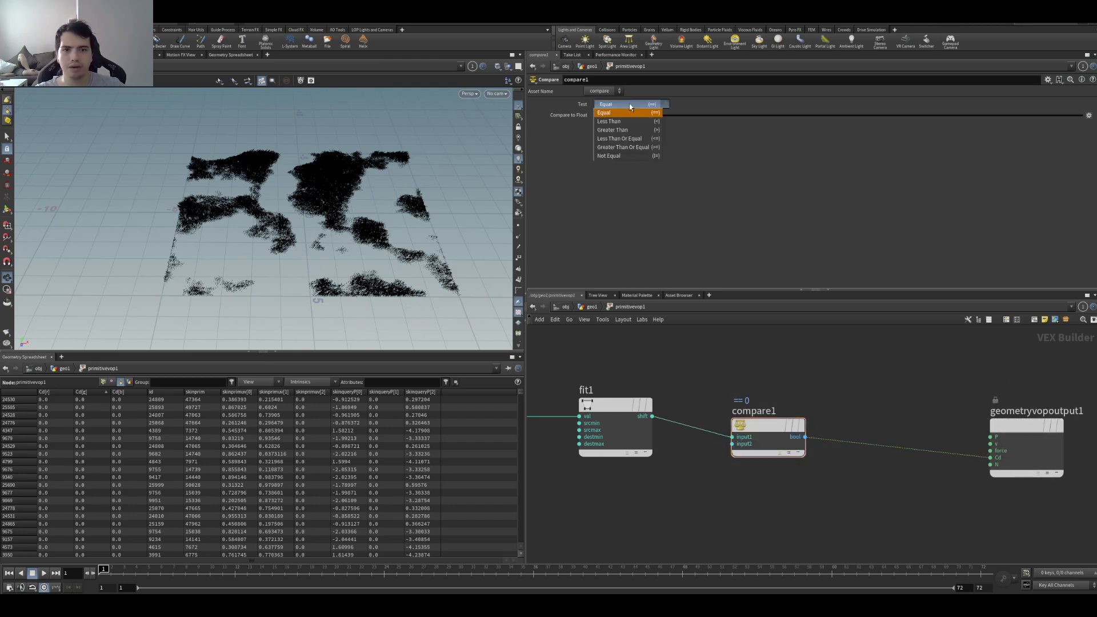
pyautogui.click(627, 142)
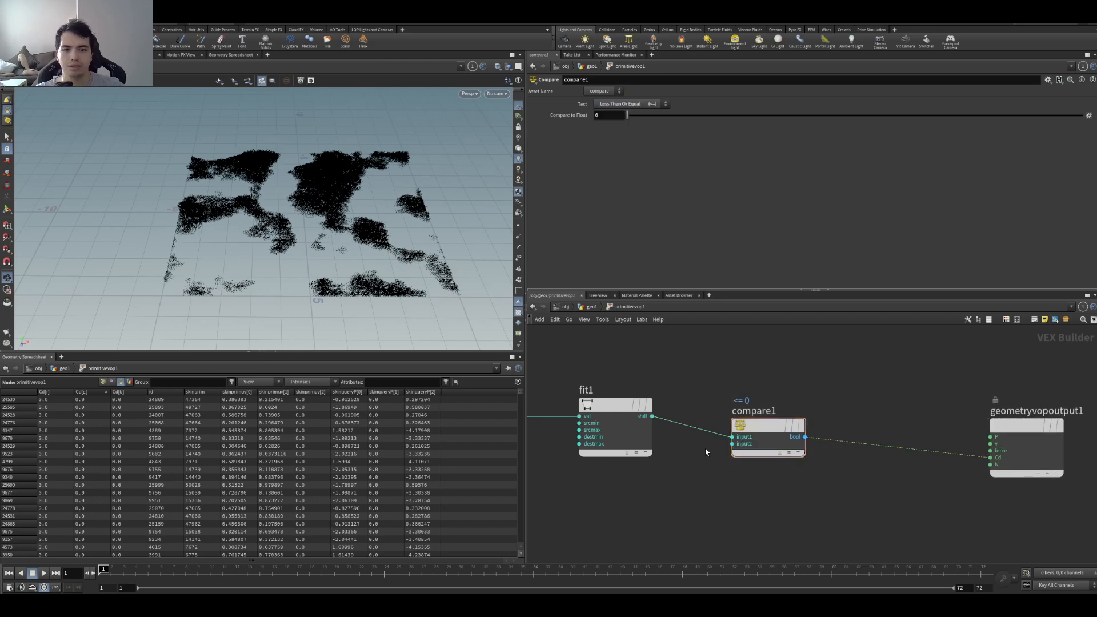
# - Promote compare1's input2 to a parameter and select the promoted parameter node
pyautogui.scroll(3, 712, 457)
pyautogui.rightClick(745, 441)
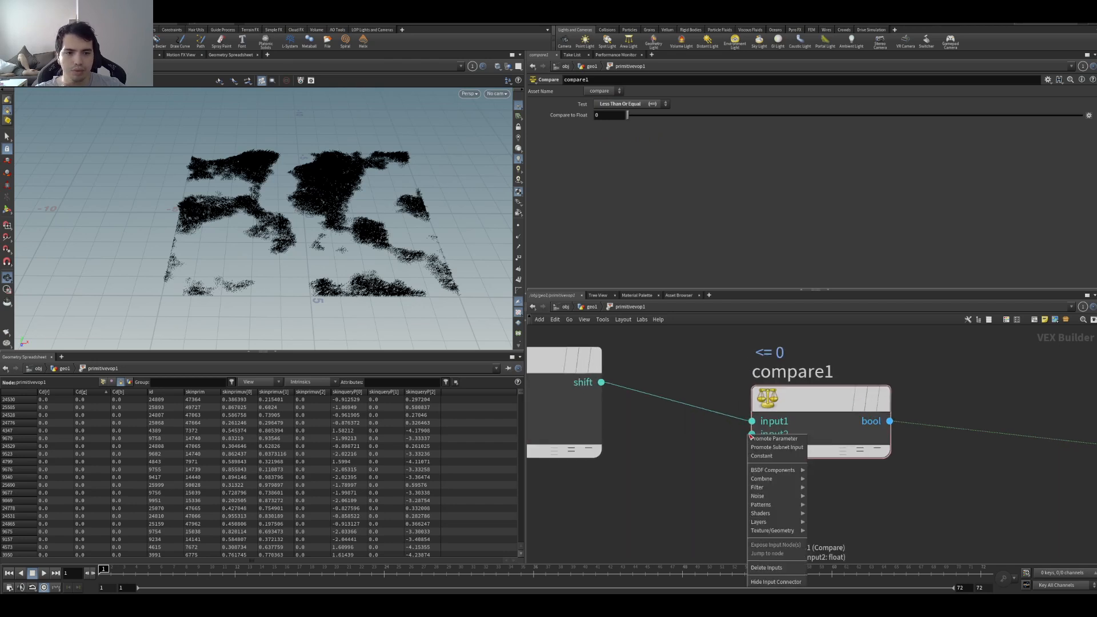
pyautogui.click(747, 437)
pyautogui.click(743, 437)
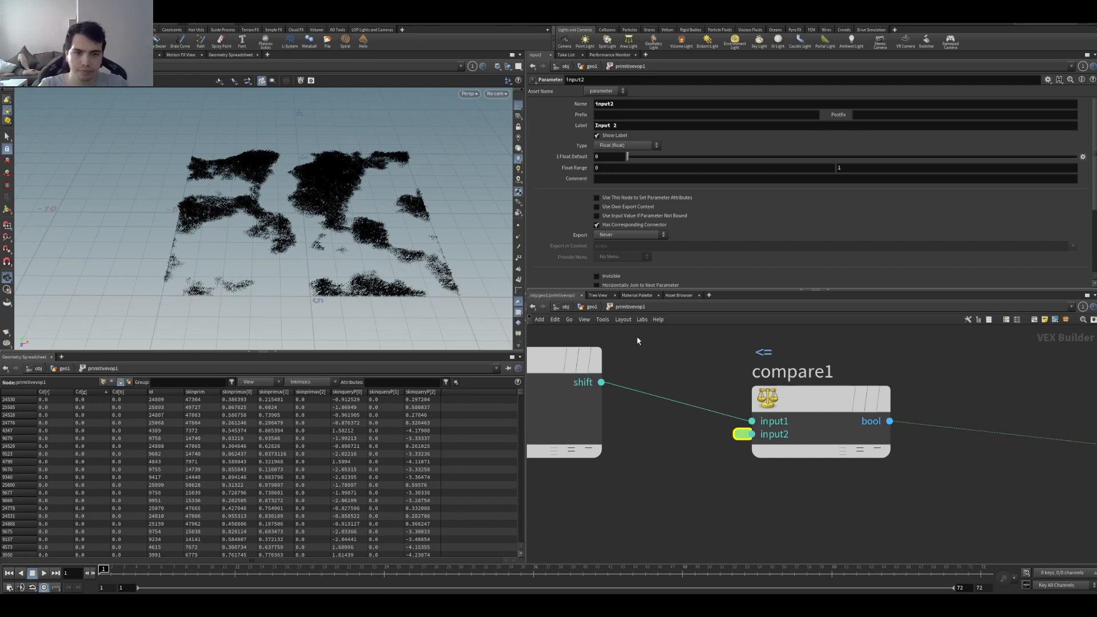
# - Name the promoted parameter grow_th and label it Grow Threshold
pyautogui.click(652, 104)
pyautogui.write('s')
pyautogui.press('BackSpace')
pyautogui.press('BackSpace')
pyautogui.press('BackSpace')
pyautogui.press('BackSpace')
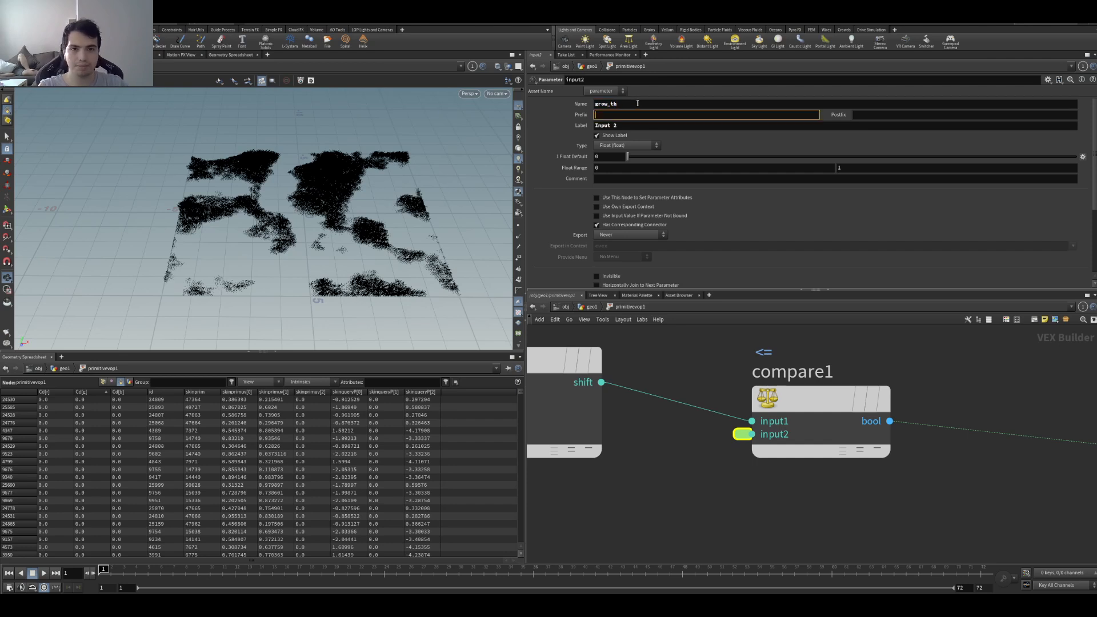
pyautogui.press('Tab')
pyautogui.press('Tab')
pyautogui.write('Grow Threshold')
pyautogui.press('Return')
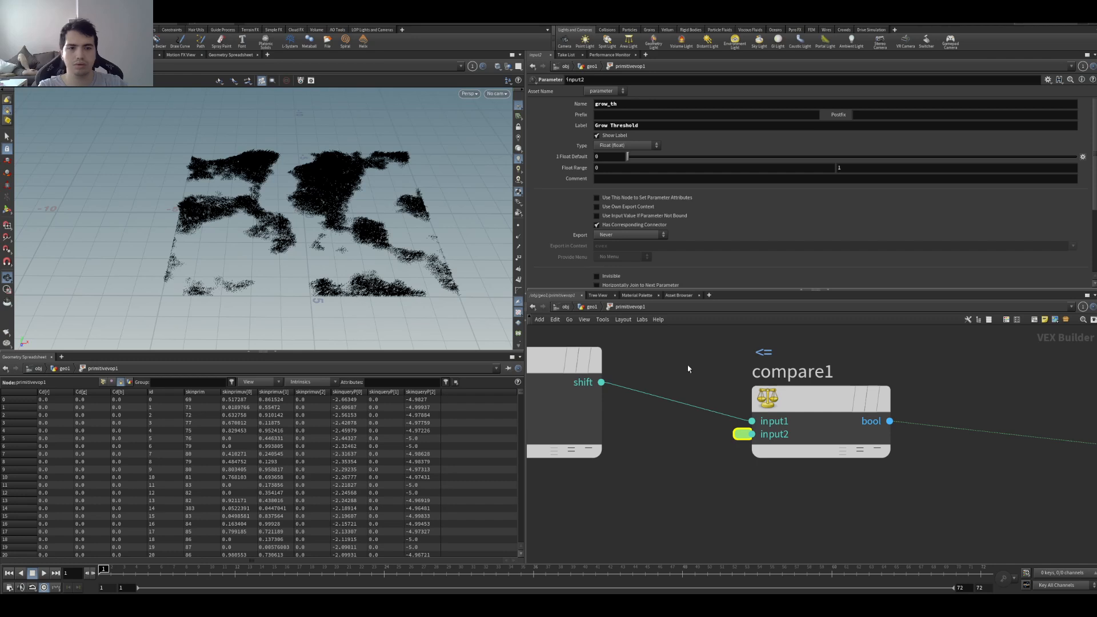
# - Return to the geo1 network and keyframe primitivevop1's Grow Threshold at 0 on frame 12
pyautogui.press('u')
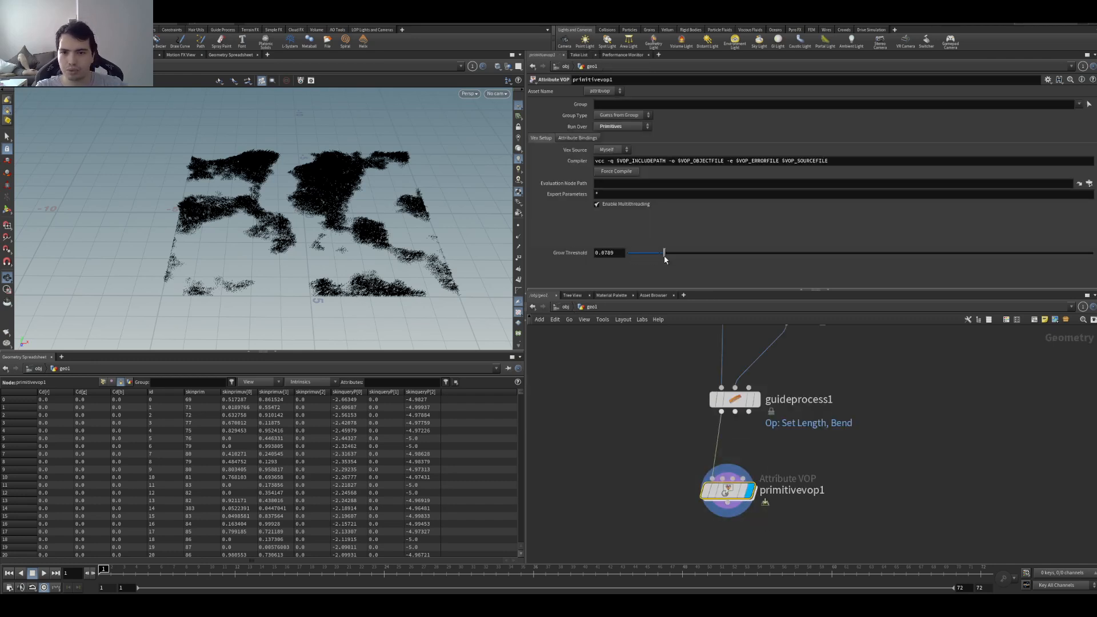
pyautogui.moveTo(864, 264); pyautogui.dragTo(626, 260)
pyautogui.click(235, 570)
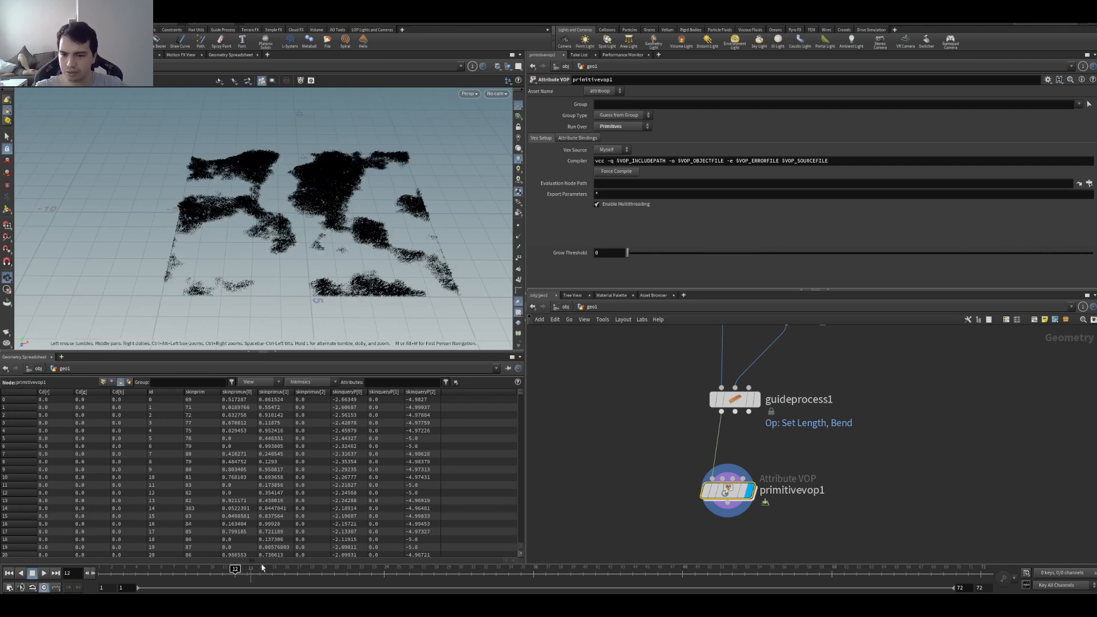
pyautogui.keyDown('alt'); pyautogui.click(576, 257); pyautogui.keyUp('alt')
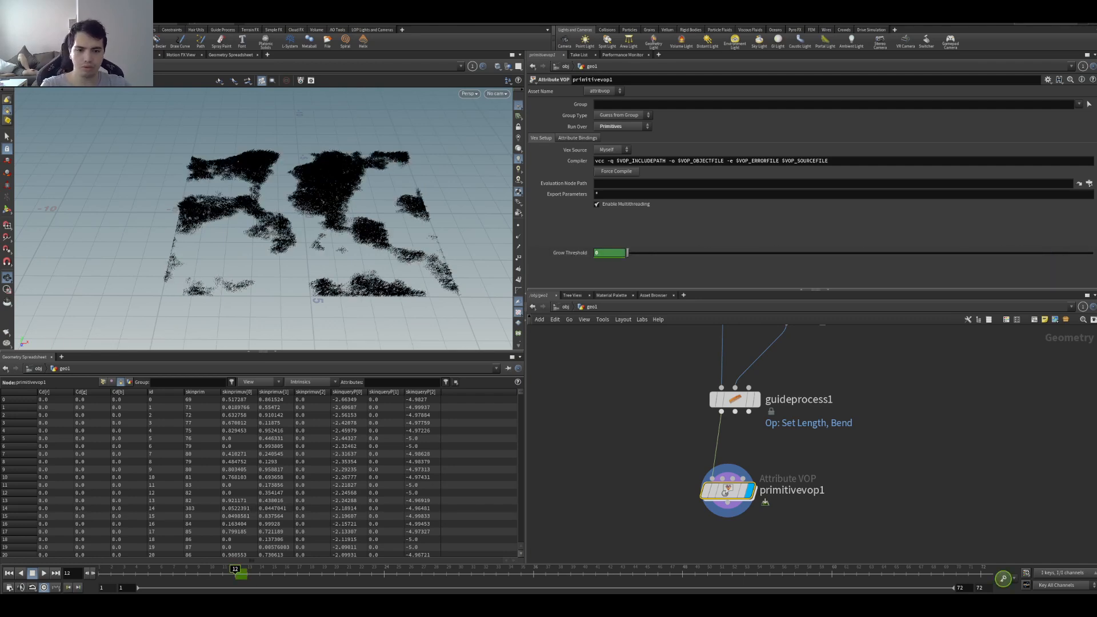
# - Keyframe primitivevop1's Grow Threshold at 1 on about frame 48
pyautogui.click(685, 577)
pyautogui.moveTo(712, 257); pyautogui.dragTo(1093, 253)
pyautogui.keyDown('alt'); pyautogui.click(570, 252); pyautogui.keyUp('alt')
# - Play the timeline and replay it from the start to review the animated growth mask on the grass
pyautogui.press('Up')
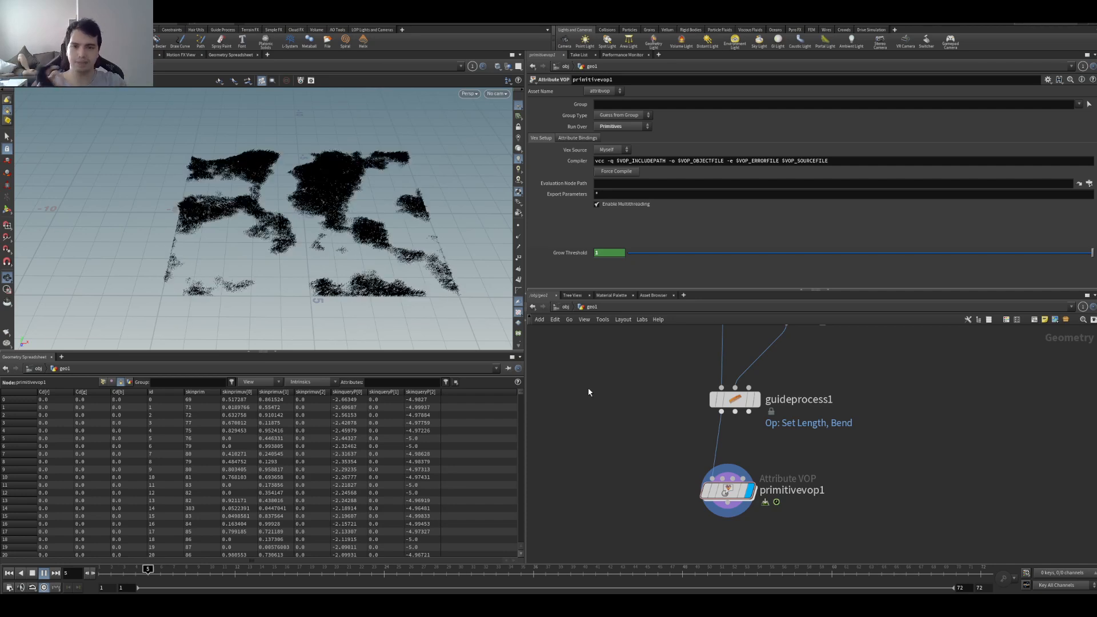
pyautogui.press('Up')
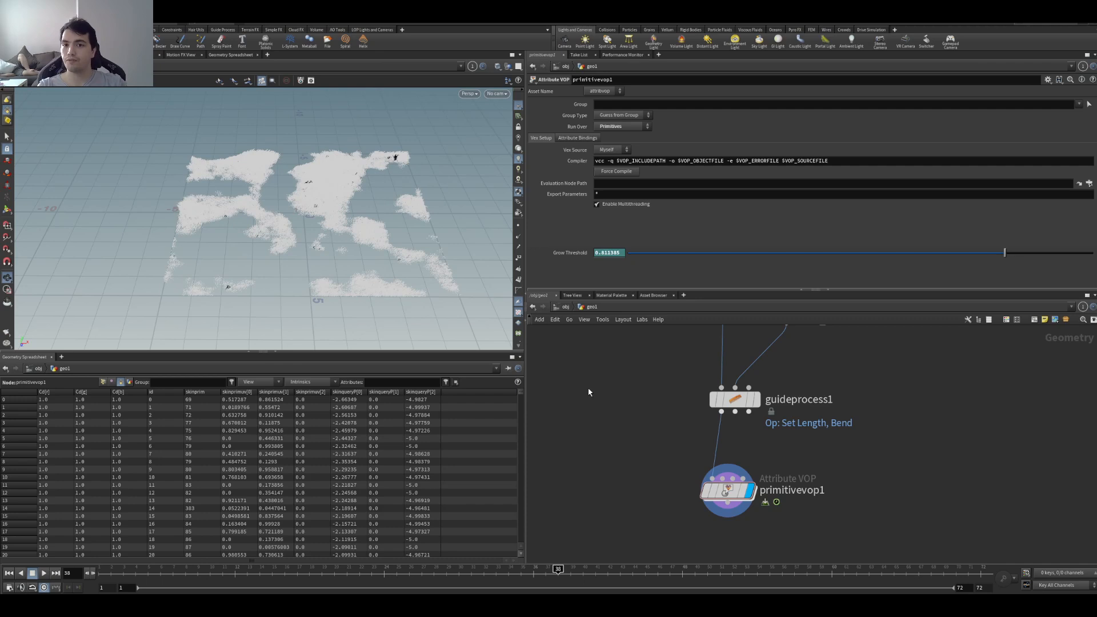
pyautogui.hotkey('ctrl', 'Up')
pyautogui.press('Up')
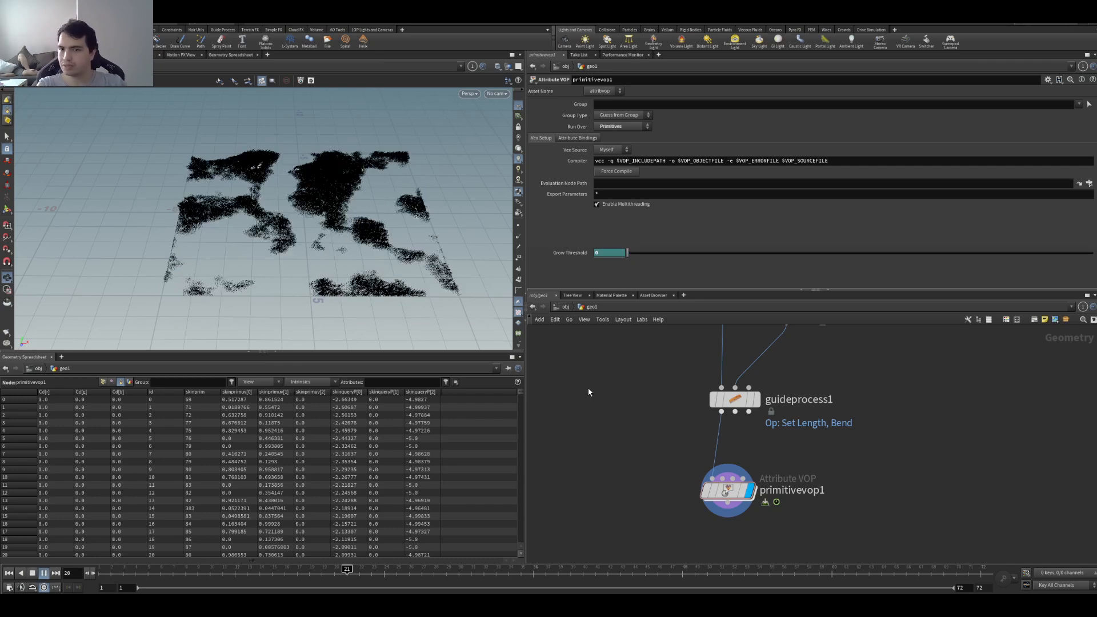
pyautogui.press('Up')
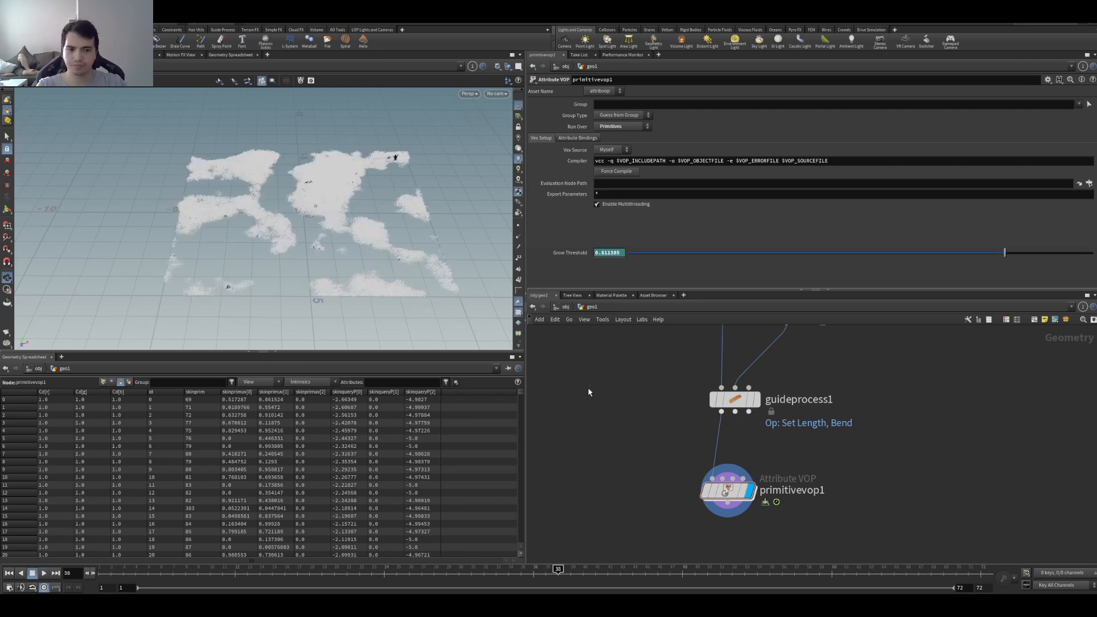
# - Inside primitivevop1, move geometryvopoutput1 above compare1 and disconnect compare1's bool output from Cd
pyautogui.doubleClick(727, 492)
pyautogui.scroll(3, 794, 428)
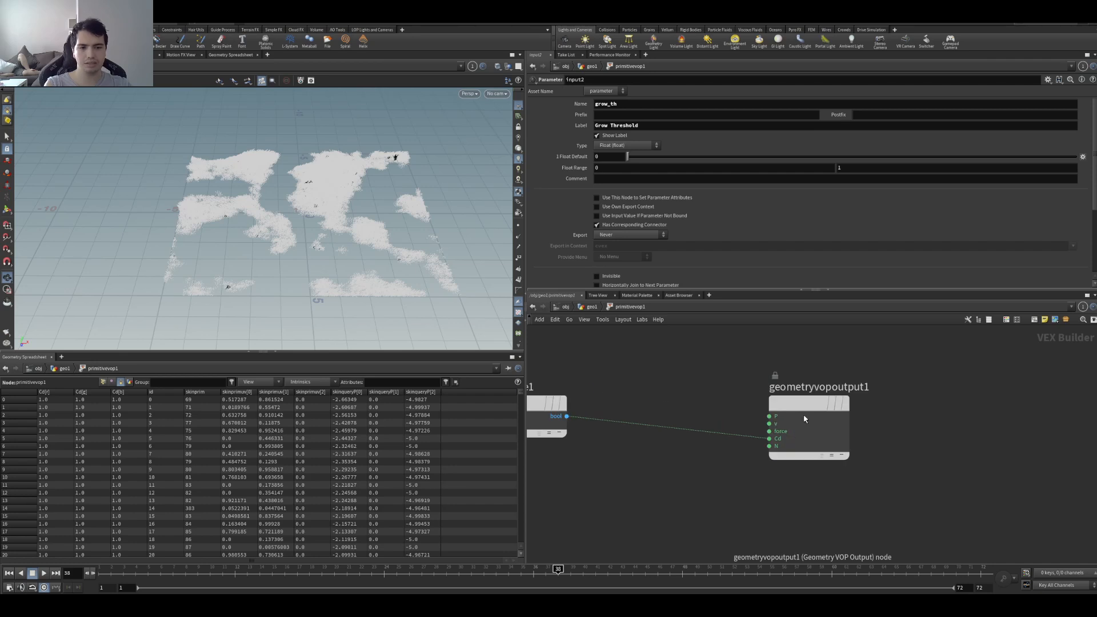
pyautogui.scroll(-2, 795, 423)
pyautogui.moveTo(795, 413); pyautogui.dragTo(748, 378)
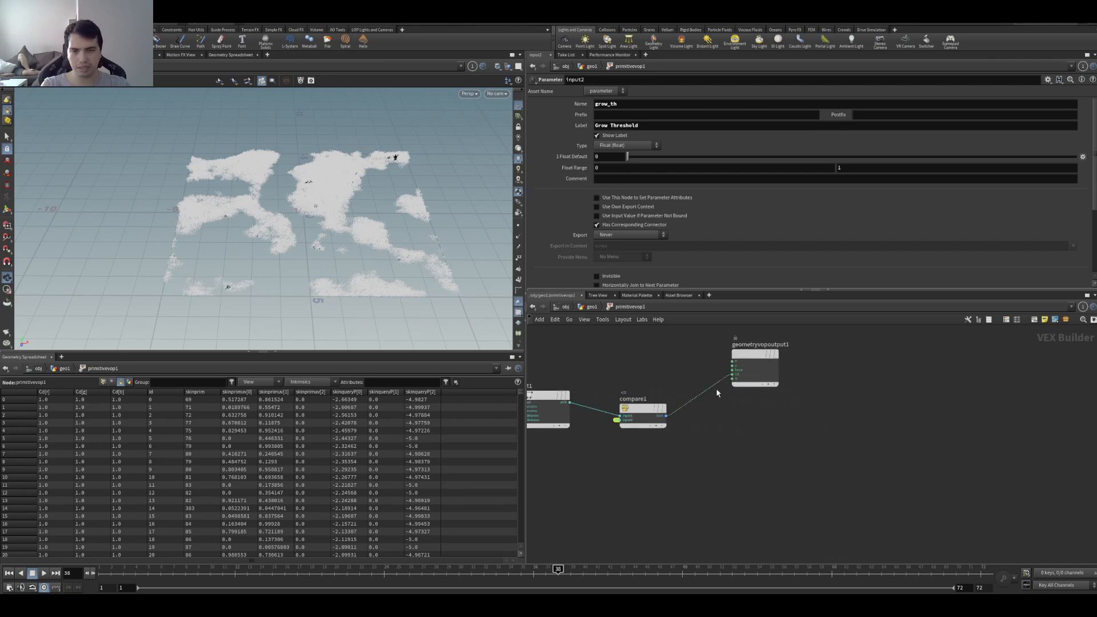
pyautogui.scroll(3, 716, 389)
pyautogui.moveTo(698, 390); pyautogui.dragTo(643, 341)
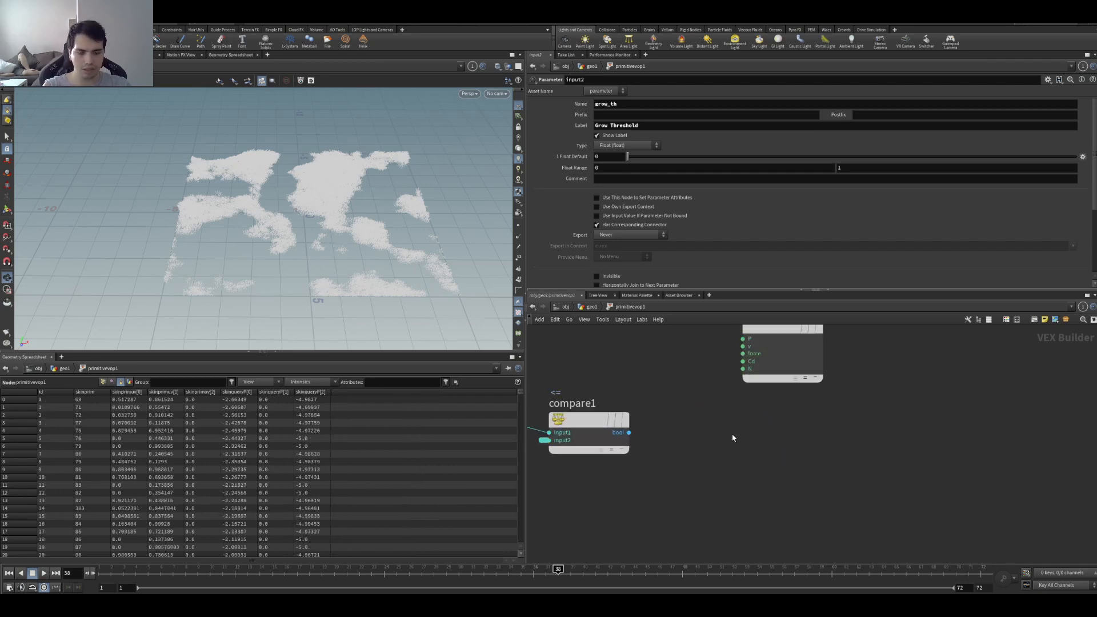
# - Add a Bind Export node beside compare1 and feed compare1's bool output into it
pyautogui.press('Tab')
pyautogui.write('binde')
pyautogui.press('Return')
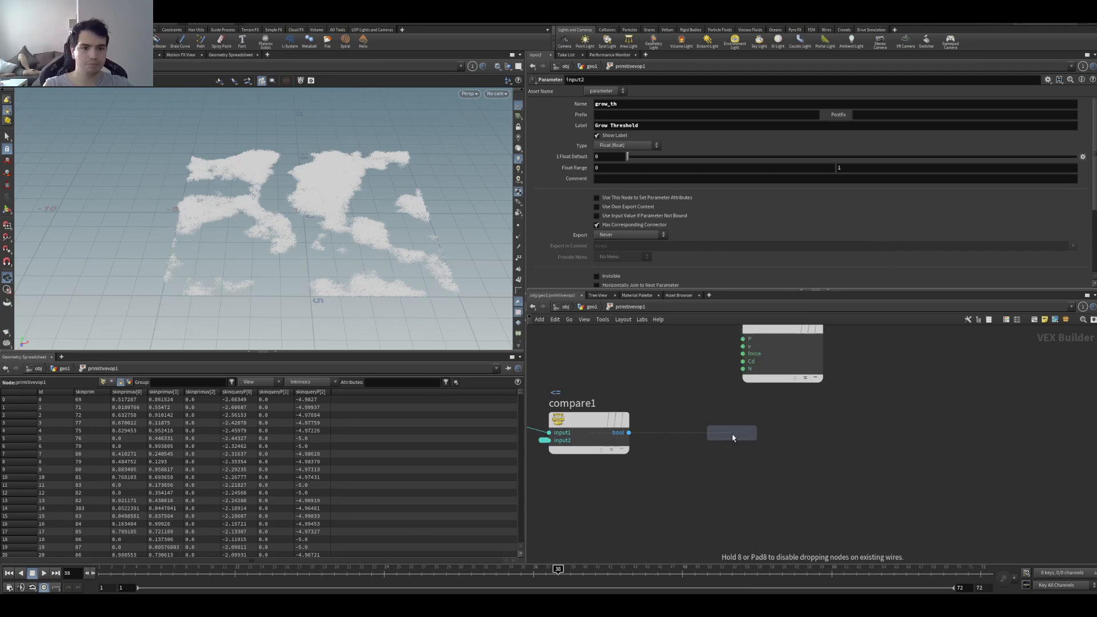
pyautogui.click(786, 462)
pyautogui.moveTo(749, 466); pyautogui.dragTo(649, 448)
pyautogui.click(648, 448)
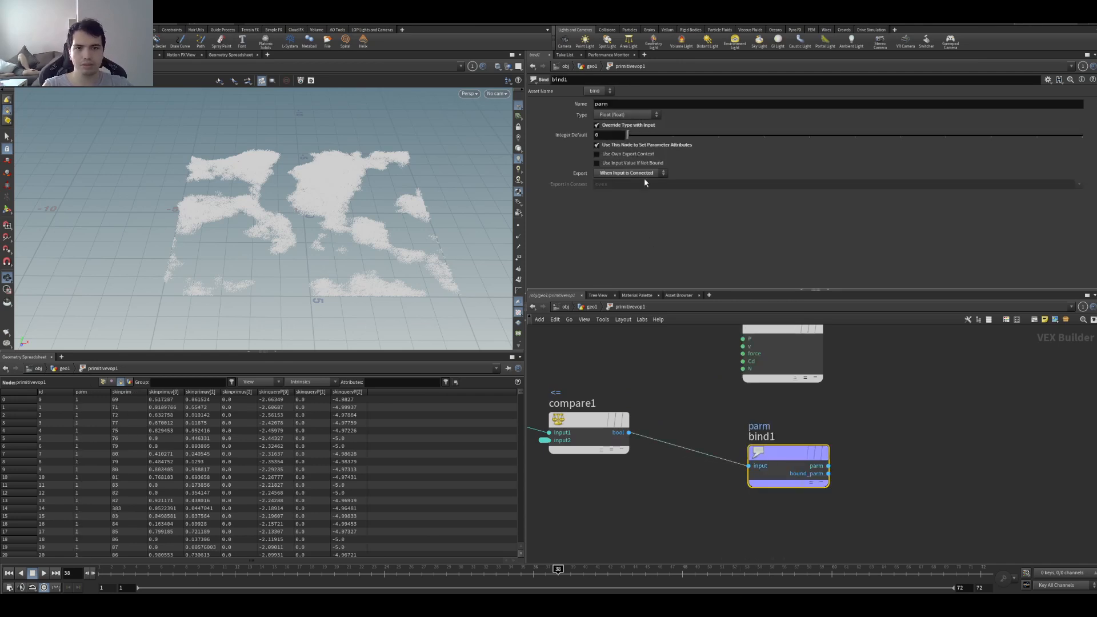
# - Set bind1's type to Integer and name its exported attribute isGrowing
pyautogui.click(627, 114)
pyautogui.click(631, 130)
pyautogui.click(634, 102)
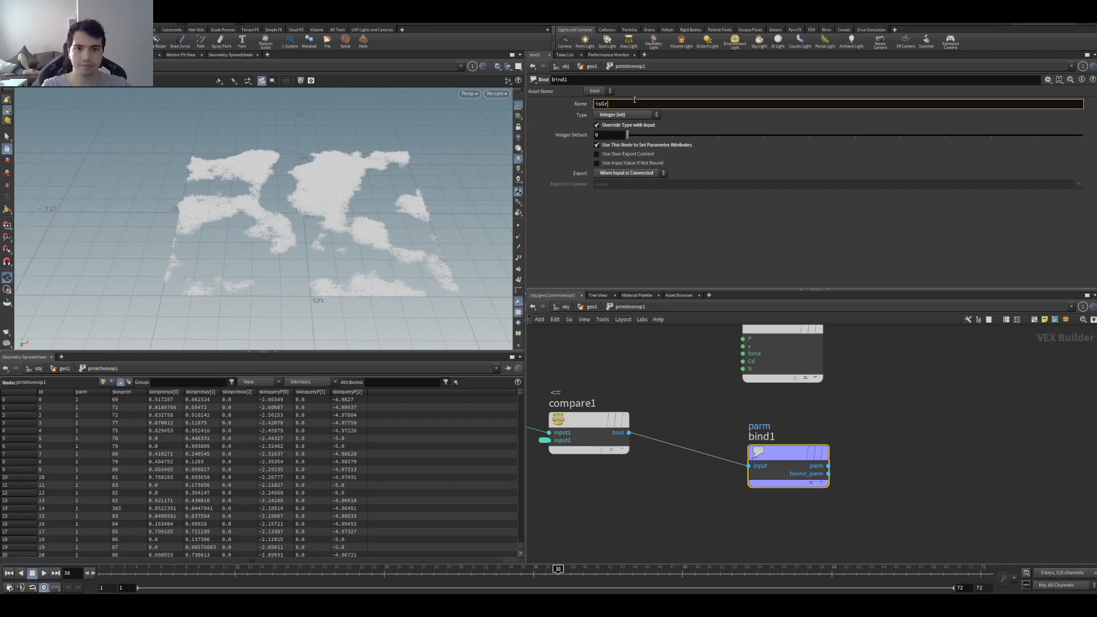
pyautogui.write('isGrowing')
pyautogui.press('Return')
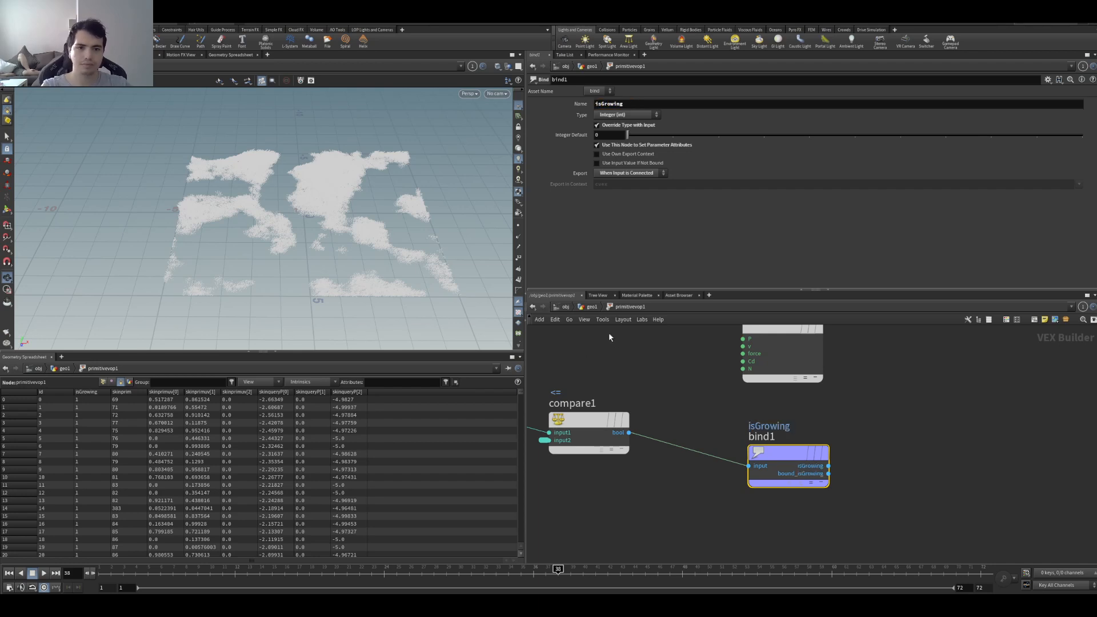
# - Return to geo1 and turn on the viewport visualizer for isGrowing from primitivevop1's node information
pyautogui.click(592, 307)
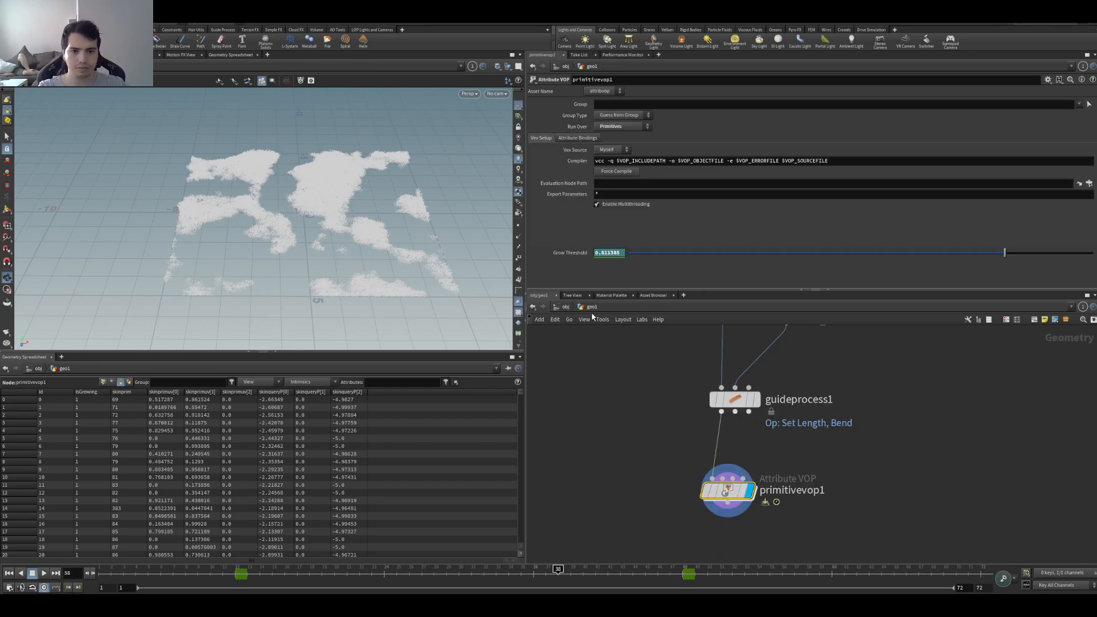
pyautogui.middleClick(752, 483)
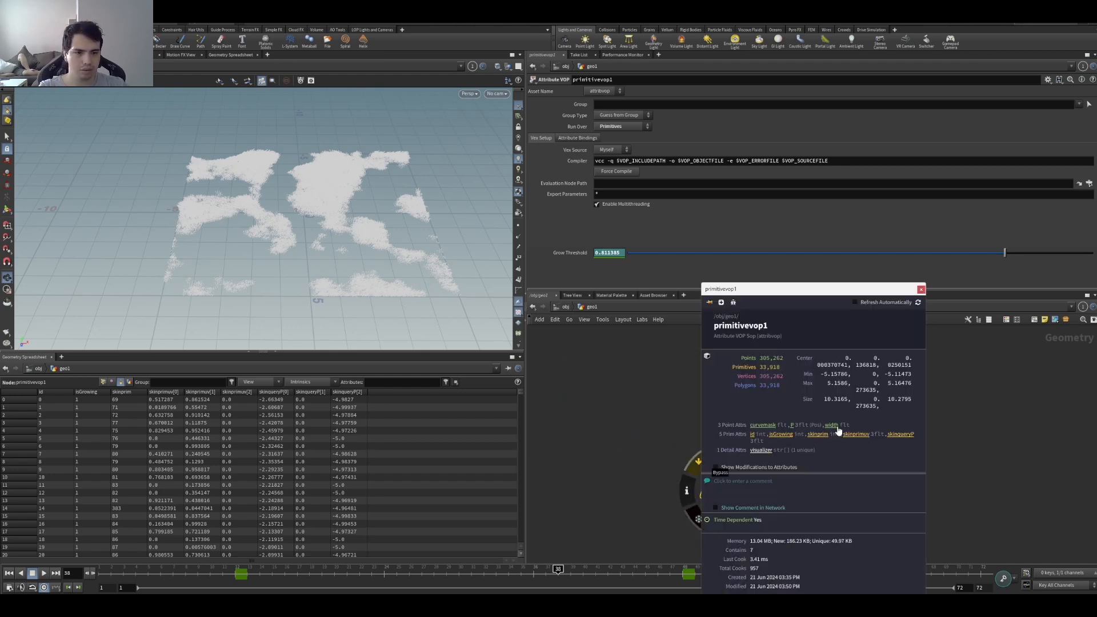
pyautogui.click(782, 435)
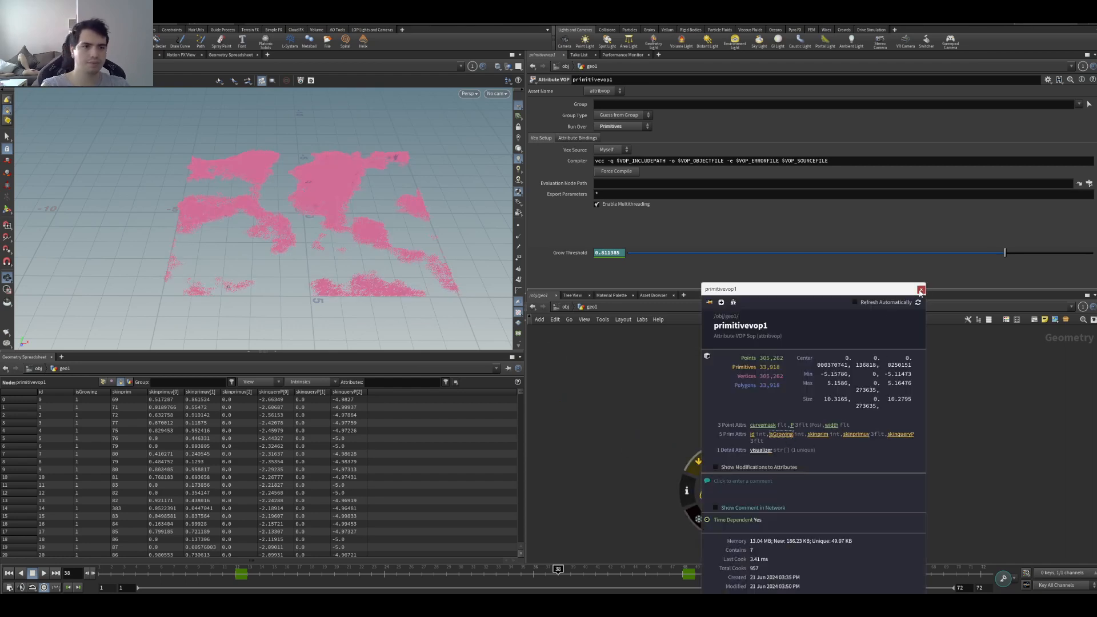
pyautogui.click(921, 290)
# - Set the isGrowing visualizer's random seed to 2 and play the timeline to check the mask's colours
pyautogui.click(518, 304)
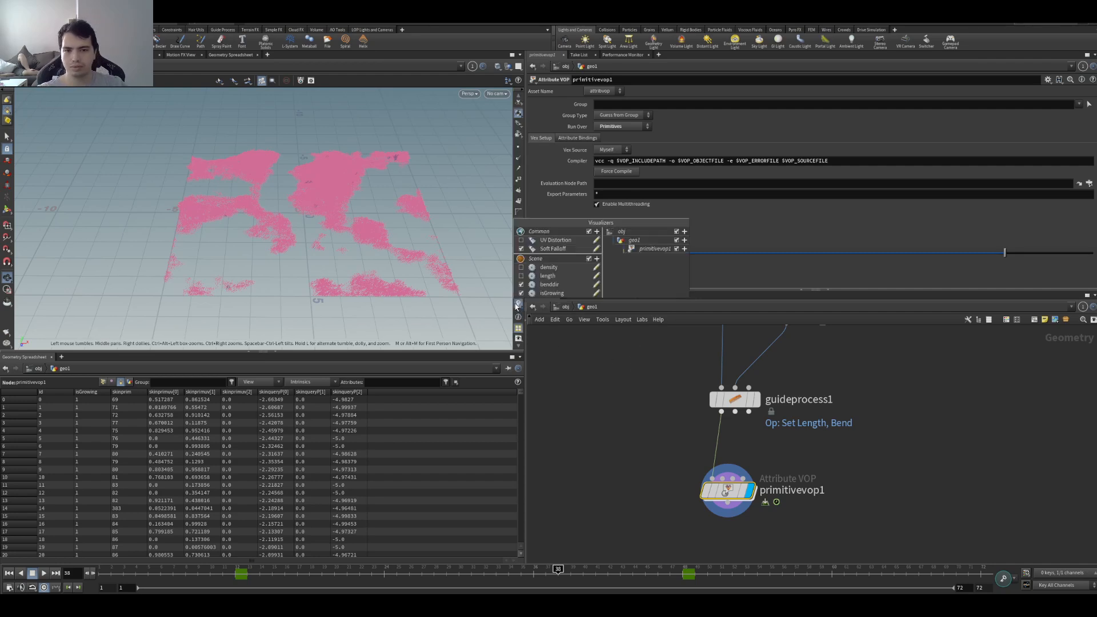
pyautogui.click(596, 294)
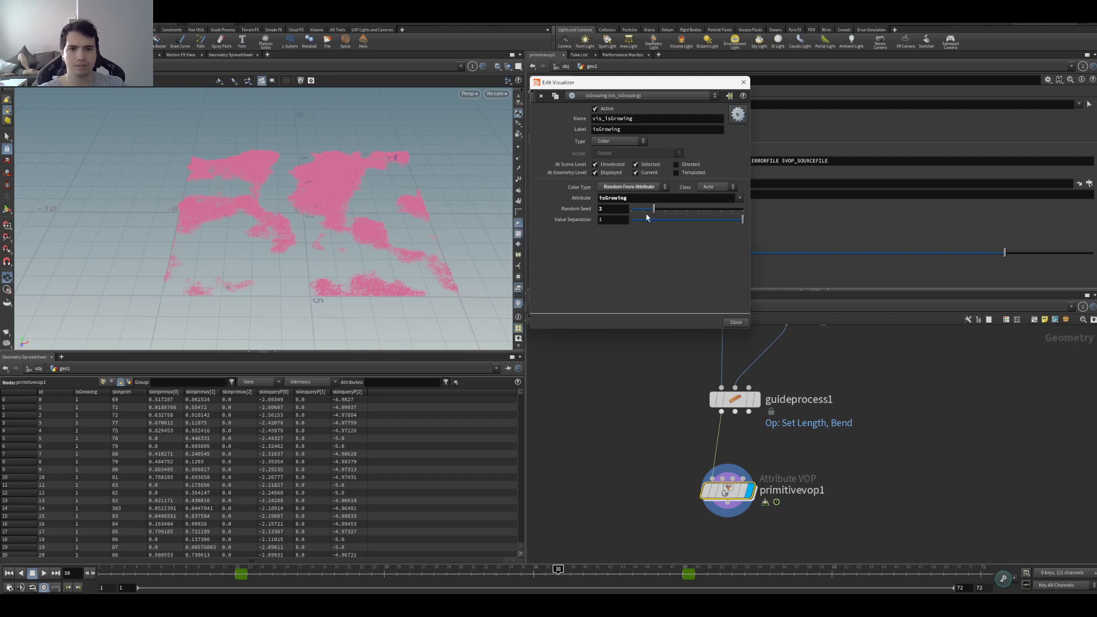
pyautogui.press('Up')
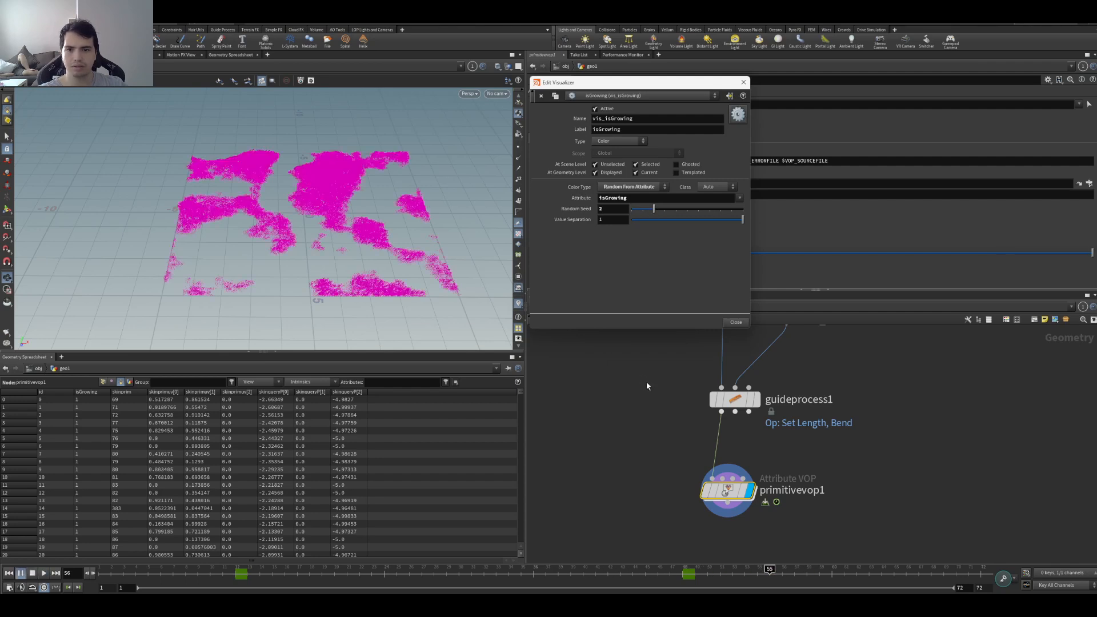
pyautogui.click(743, 83)
pyautogui.press('Up')
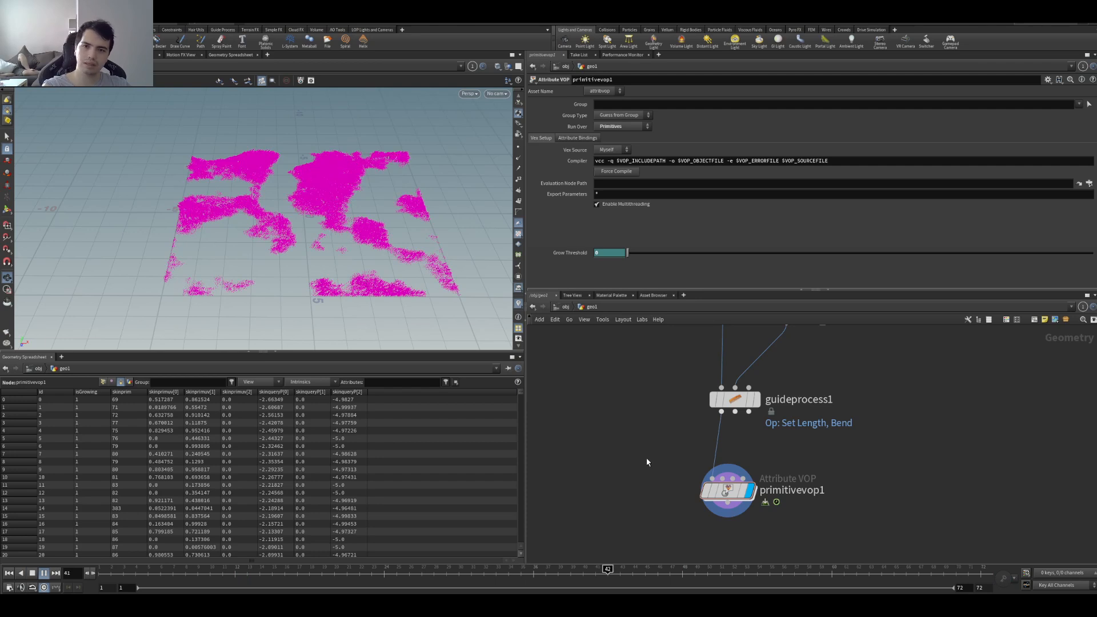
# - Add a Solver node below primitivevop1 and connect primitivevop1's output to the solver's first input
pyautogui.scroll(-5, 646, 445)
pyautogui.scroll(2, 646, 444)
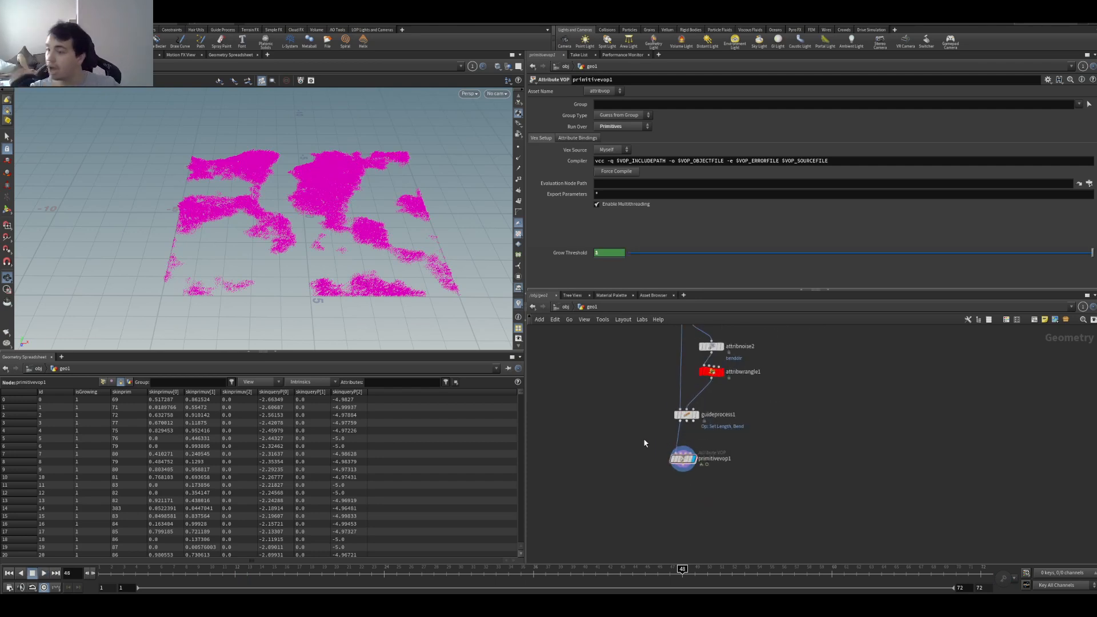
pyautogui.press('Tab')
pyautogui.moveTo(672, 194)
pyautogui.click(714, 194)
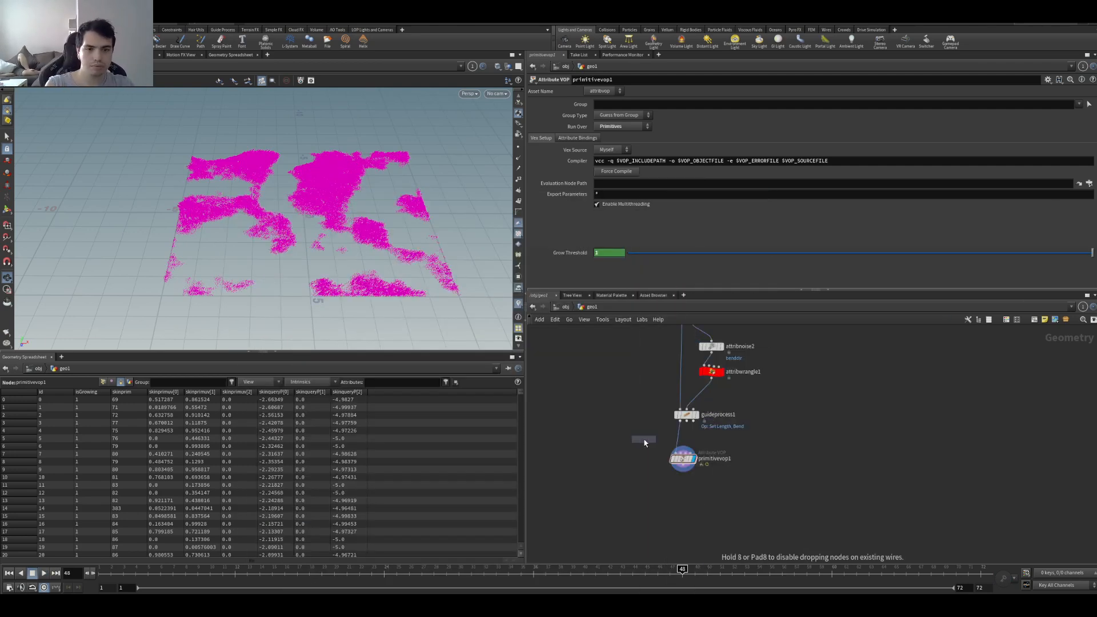
pyautogui.click(681, 529)
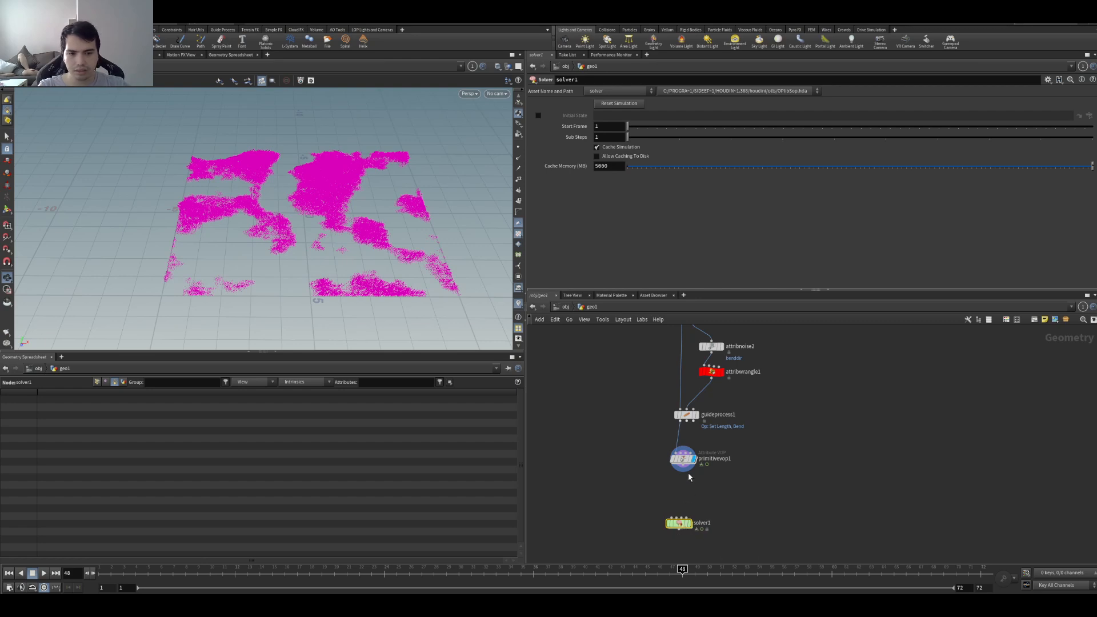
pyautogui.moveTo(680, 487); pyautogui.dragTo(678, 525)
pyautogui.scroll(2, 679, 522)
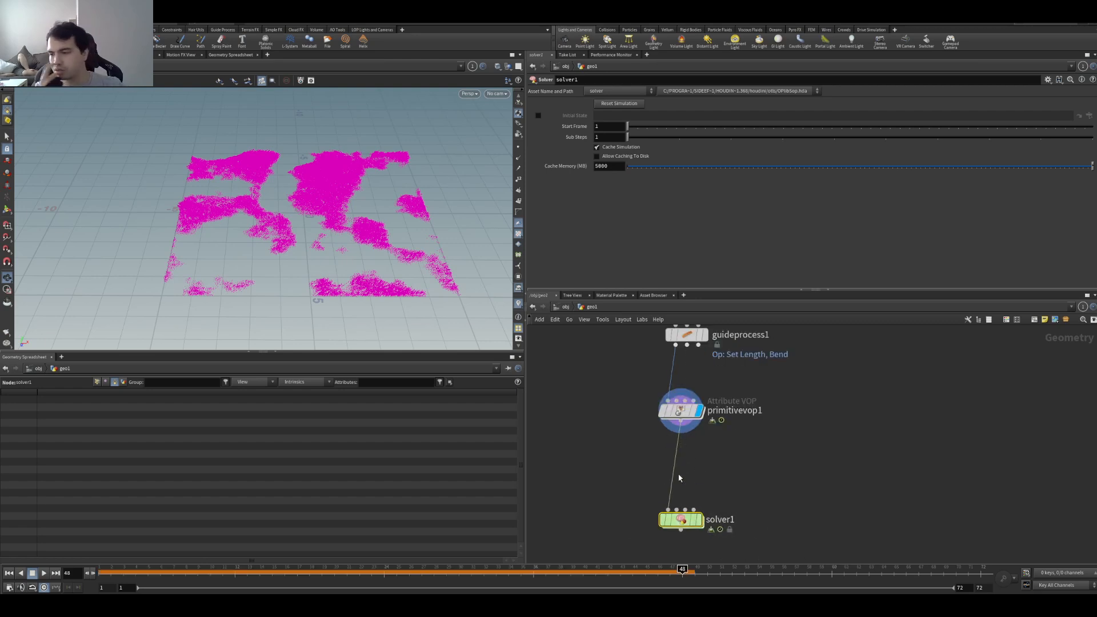
pyautogui.click(759, 467)
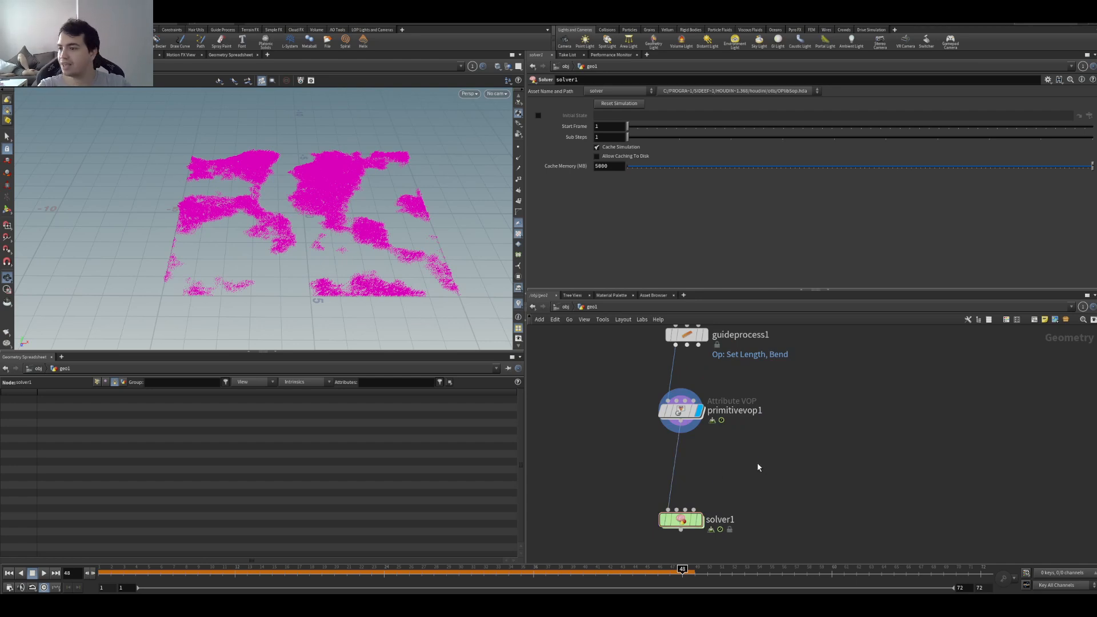
# - Inspect solver1's internal network and return to geo1
pyautogui.doubleClick(701, 521)
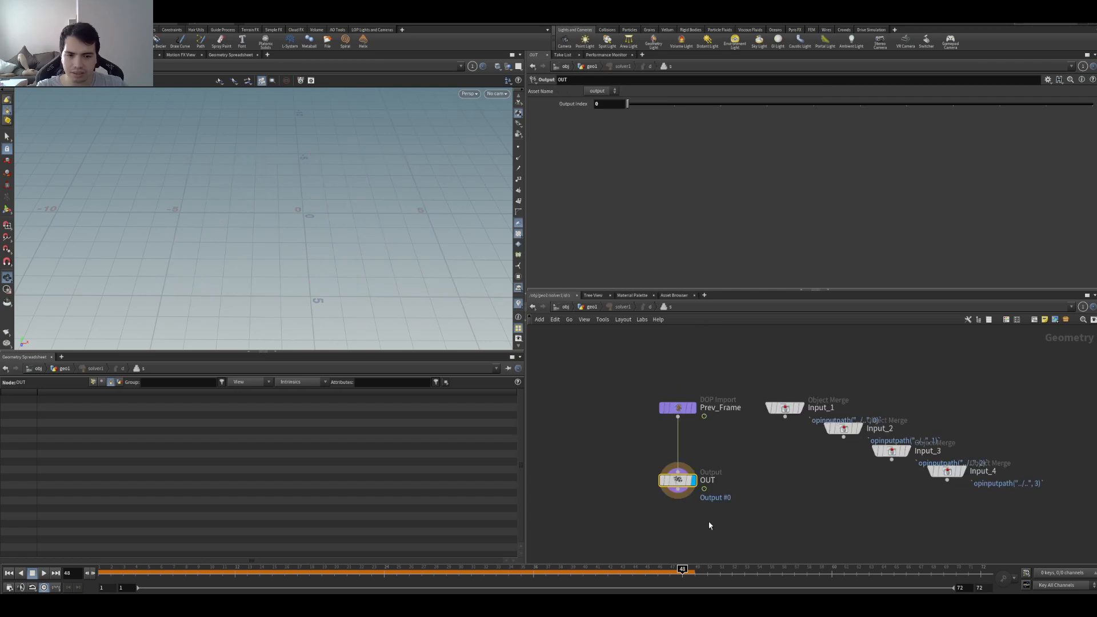
pyautogui.click(592, 308)
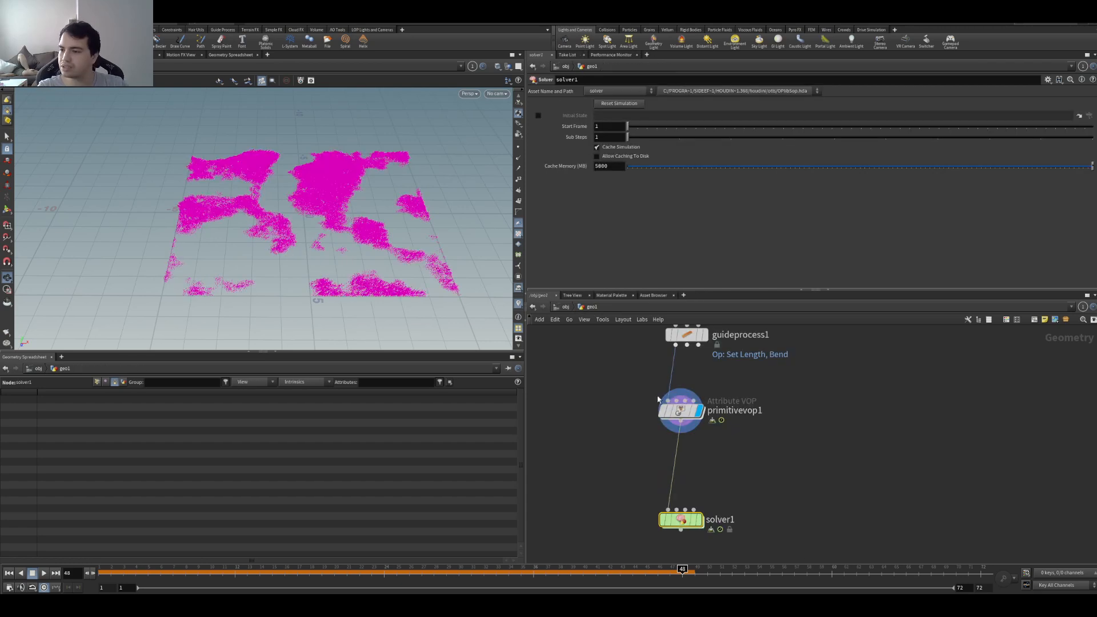
pyautogui.scroll(-3, 685, 486)
pyautogui.scroll(3, 709, 497)
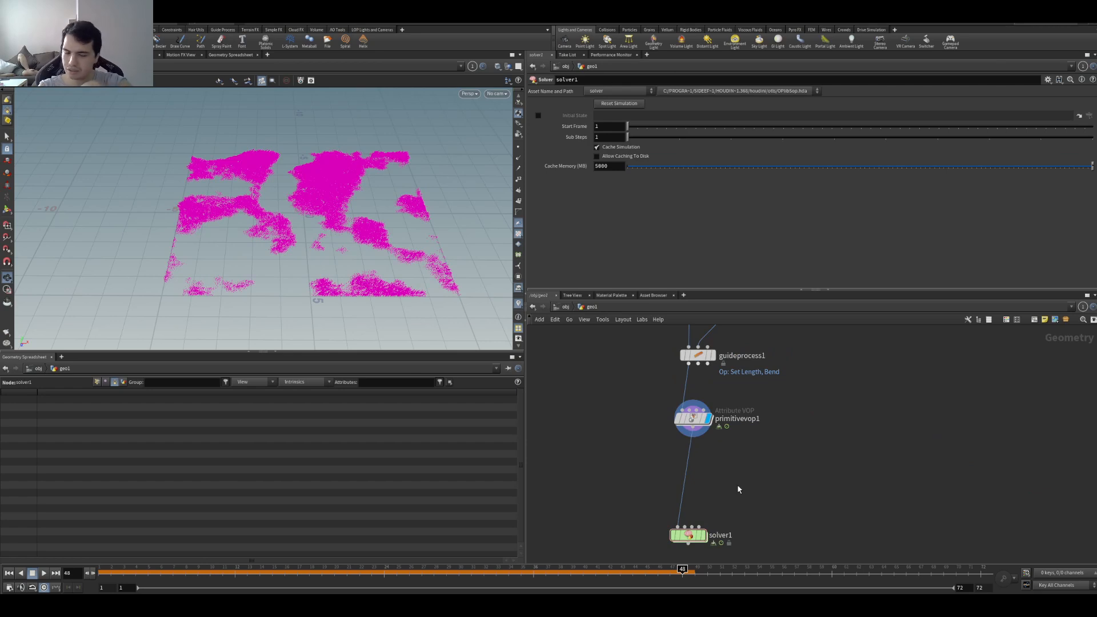
# - Insert an Attribute Create node on the wire between primitivevop1 and solver1
pyautogui.press('Tab')
pyautogui.write('attribw')
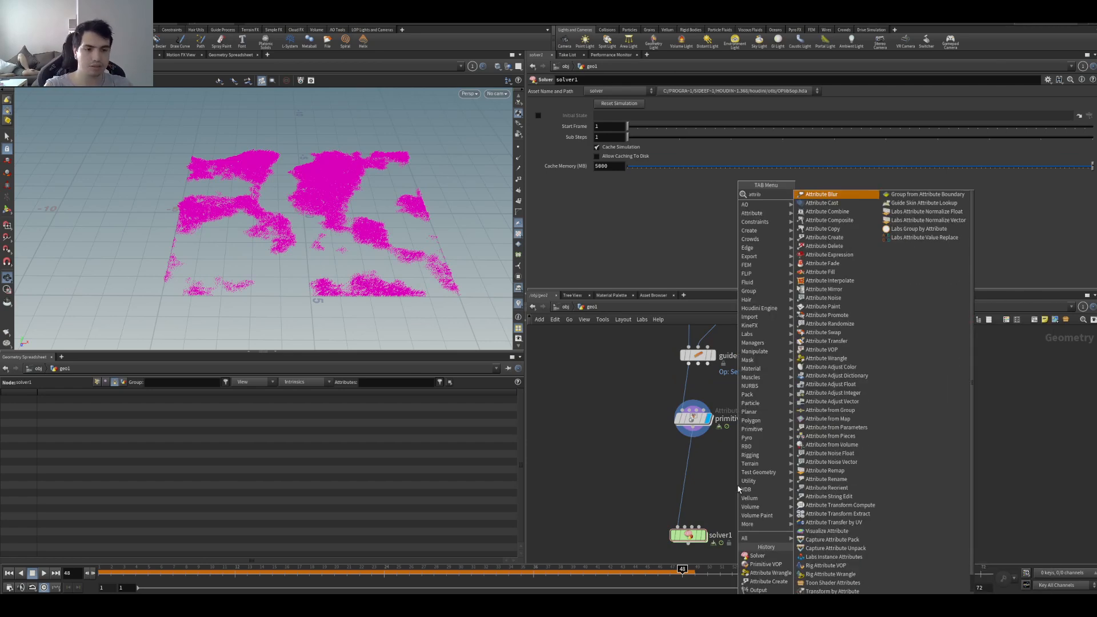
pyautogui.press('Return')
pyautogui.click(738, 489)
pyautogui.moveTo(738, 488); pyautogui.dragTo(694, 472)
# - Set attribcreate1's class to Primitive and its attribute name to age, and sort the spreadsheet by age
pyautogui.click(637, 181)
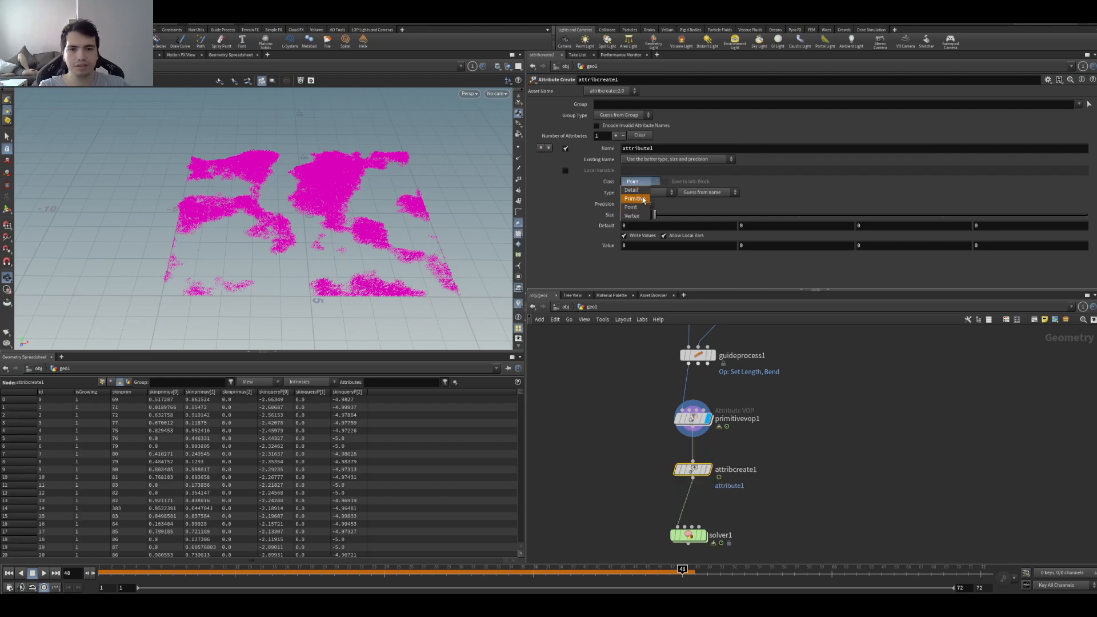
pyautogui.click(638, 197)
pyautogui.moveTo(752, 449); pyautogui.dragTo(744, 491)
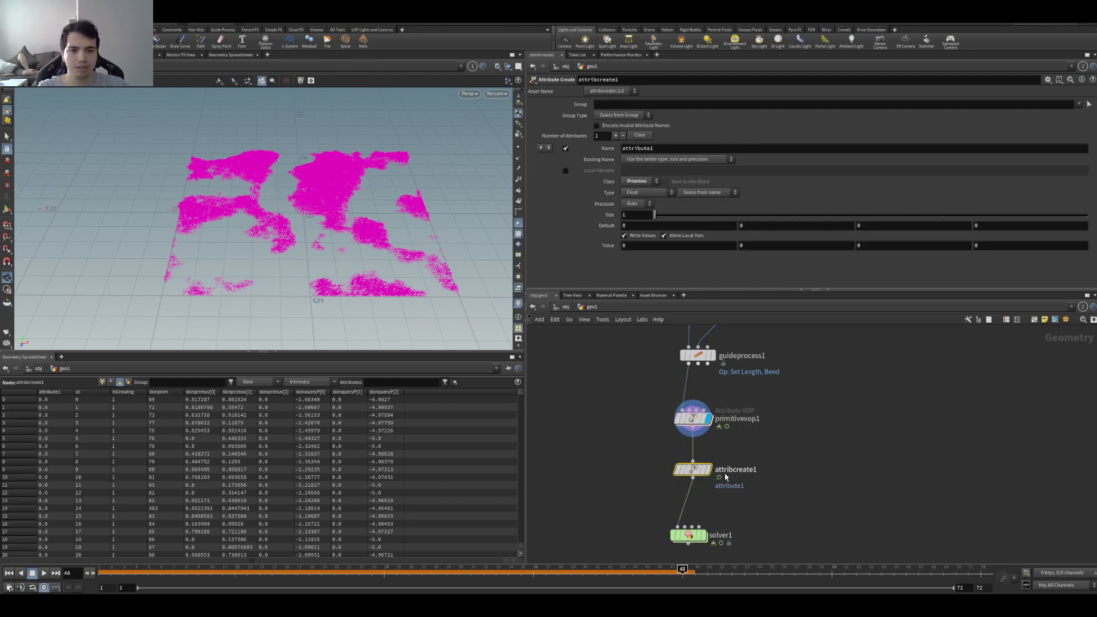
pyautogui.doubleClick(639, 148)
pyautogui.write('age')
pyautogui.press('Return')
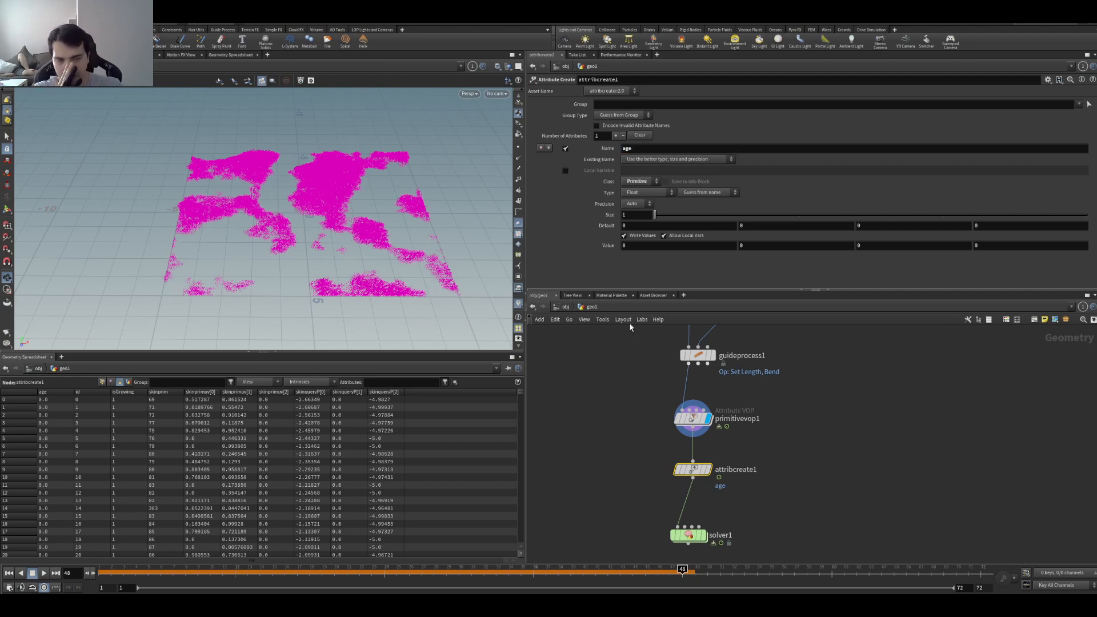
pyautogui.click(62, 394)
pyautogui.moveTo(576, 505); pyautogui.dragTo(549, 477, button='middle')
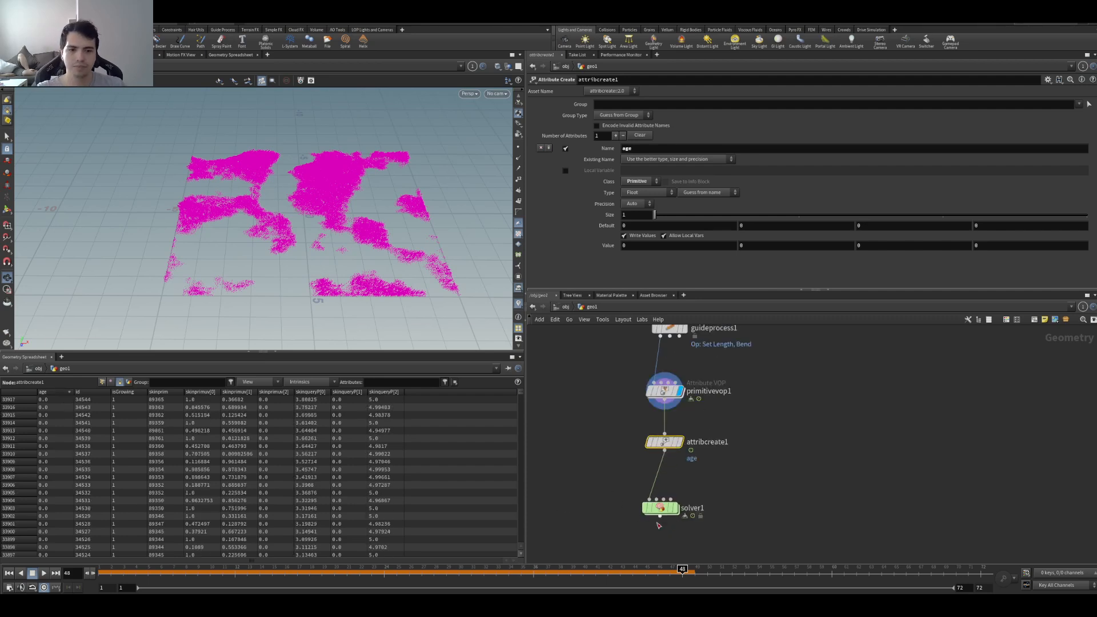
# - Display solver1, open its internal network, play the timeline from frame 1 to examine isGrowing, and return to frame 1
pyautogui.click(672, 509)
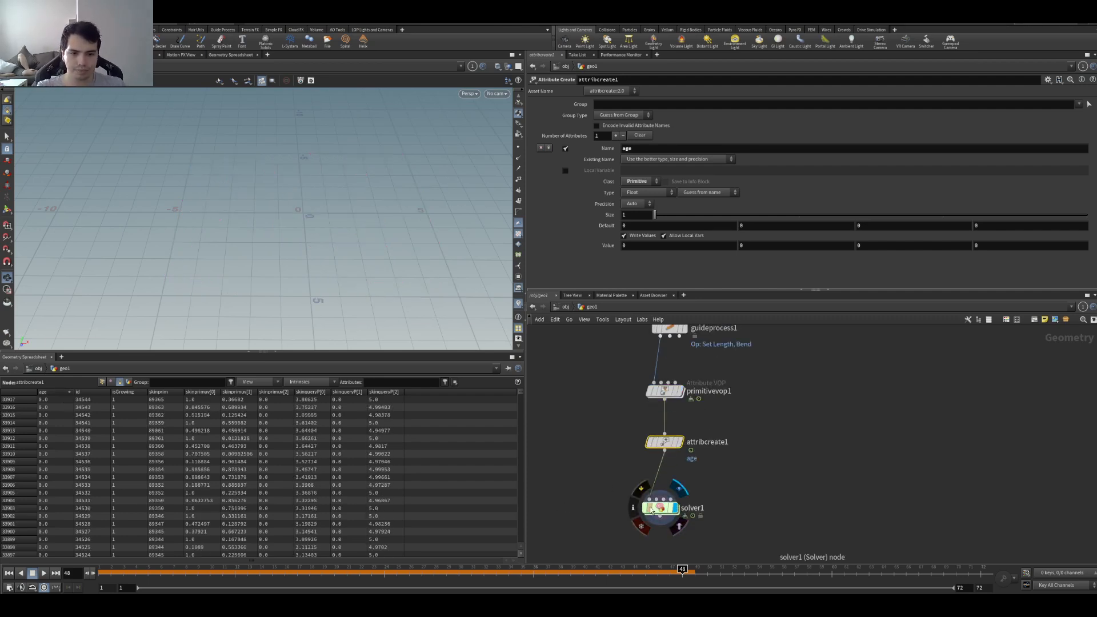
pyautogui.doubleClick(663, 508)
pyautogui.hotkey('ctrl', 'Up')
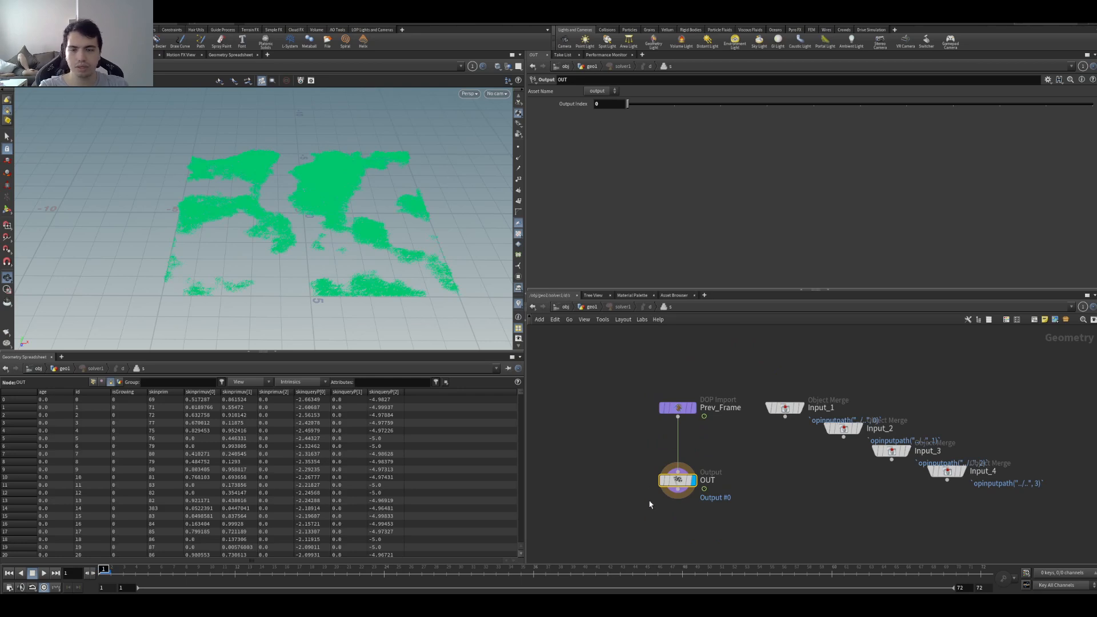
pyautogui.press('Up')
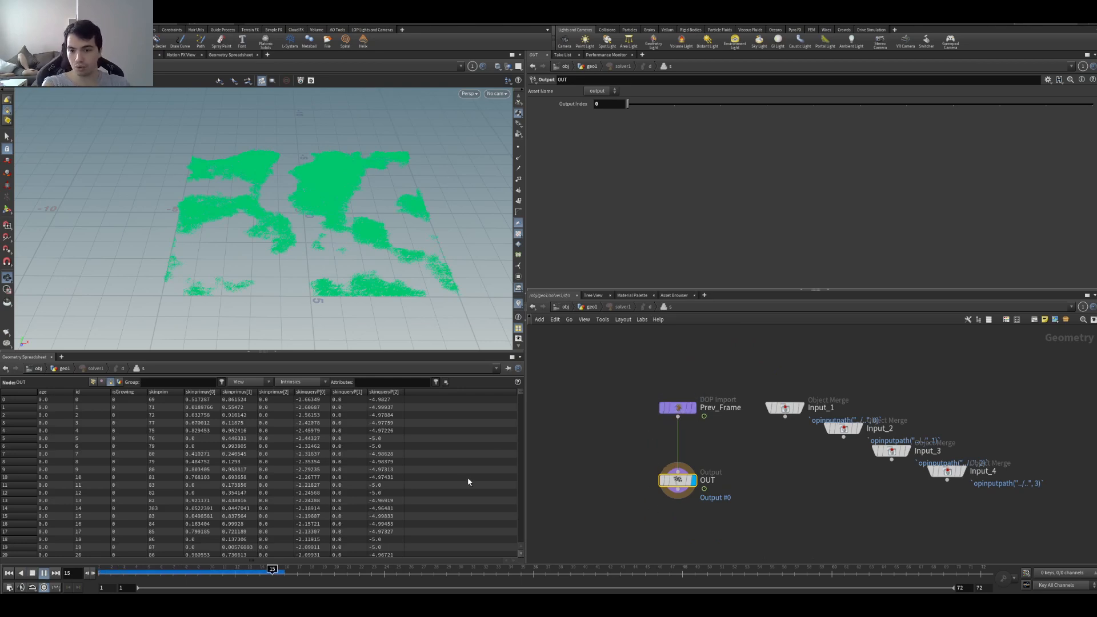
pyautogui.press('Up')
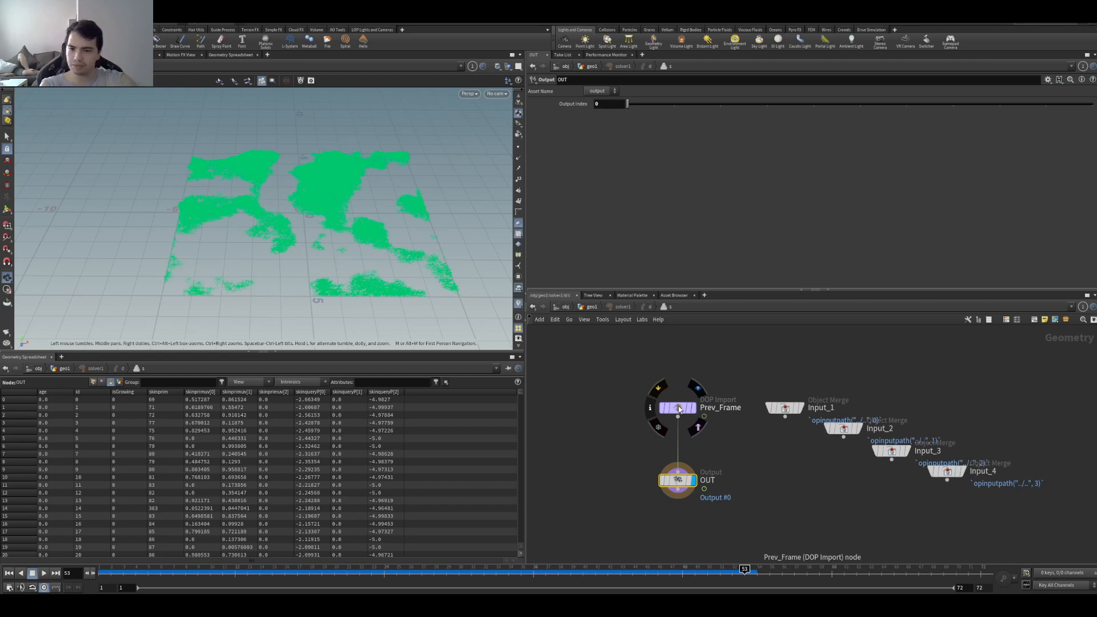
pyautogui.click(113, 574)
pyautogui.click(678, 470)
pyautogui.press('Escape')
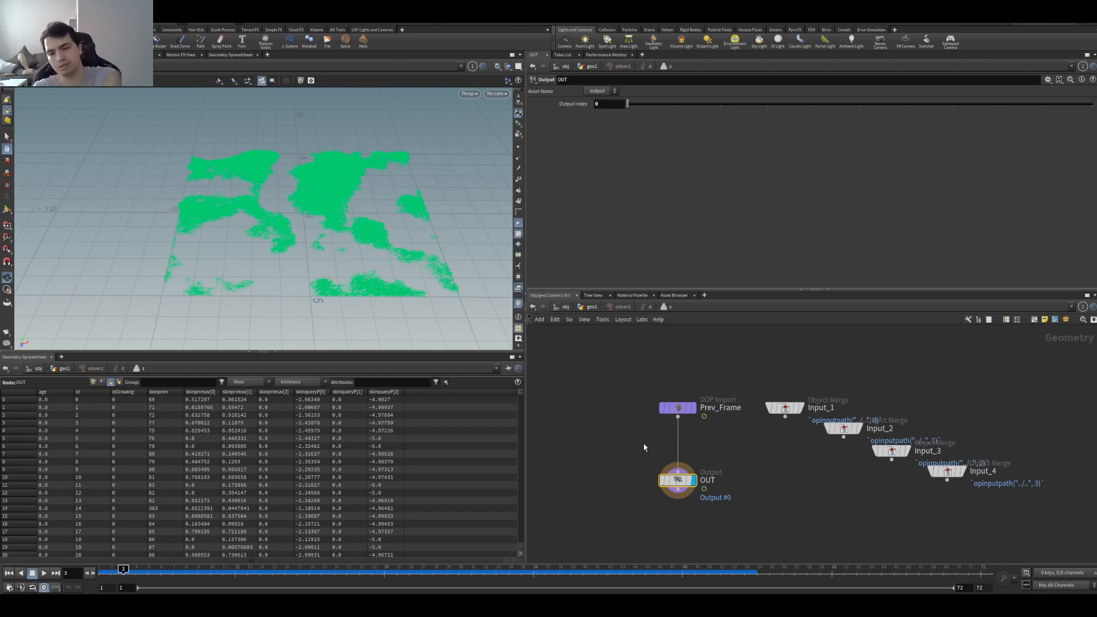
pyautogui.hotkey('ctrl', 'Left')
# - Move OUT and Input_2 to Input_4 aside, connect Input_1 to OUT in place of Prev_Frame, and play the timeline
pyautogui.scroll(-3, 692, 452)
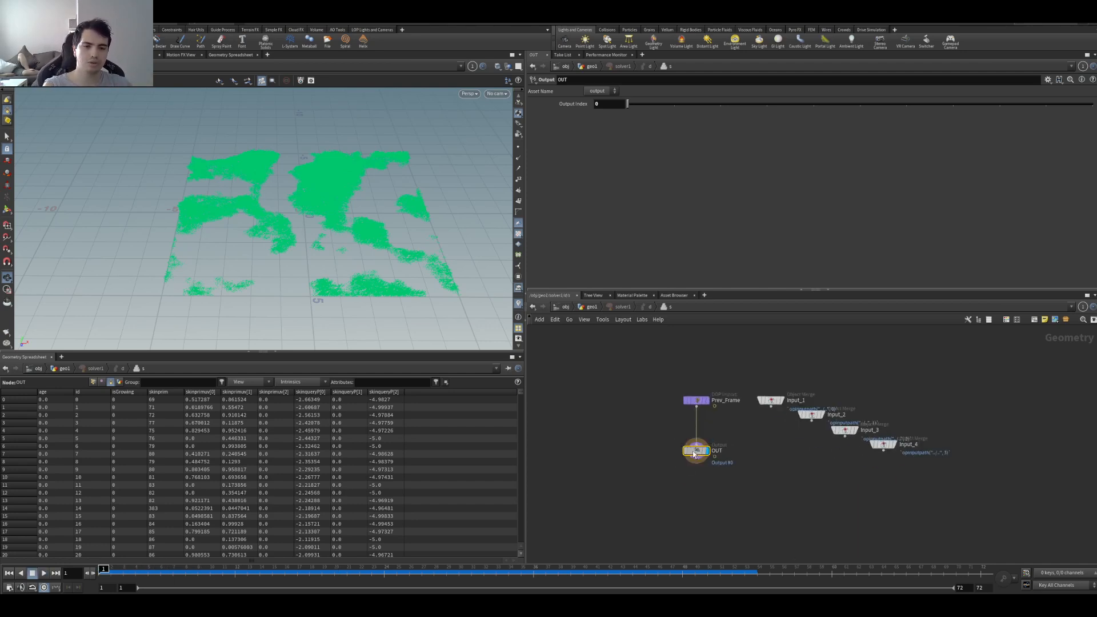
pyautogui.moveTo(697, 451); pyautogui.dragTo(736, 469)
pyautogui.moveTo(802, 485); pyautogui.dragTo(966, 410)
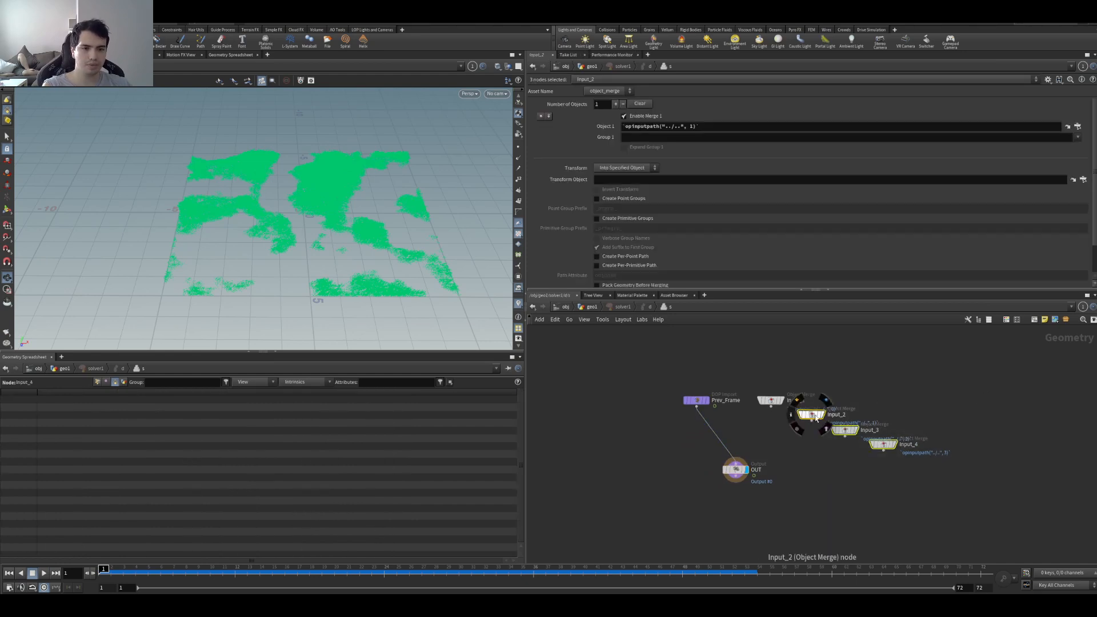
pyautogui.moveTo(812, 415); pyautogui.dragTo(935, 375)
pyautogui.moveTo(772, 407); pyautogui.dragTo(736, 460)
pyautogui.press('Up')
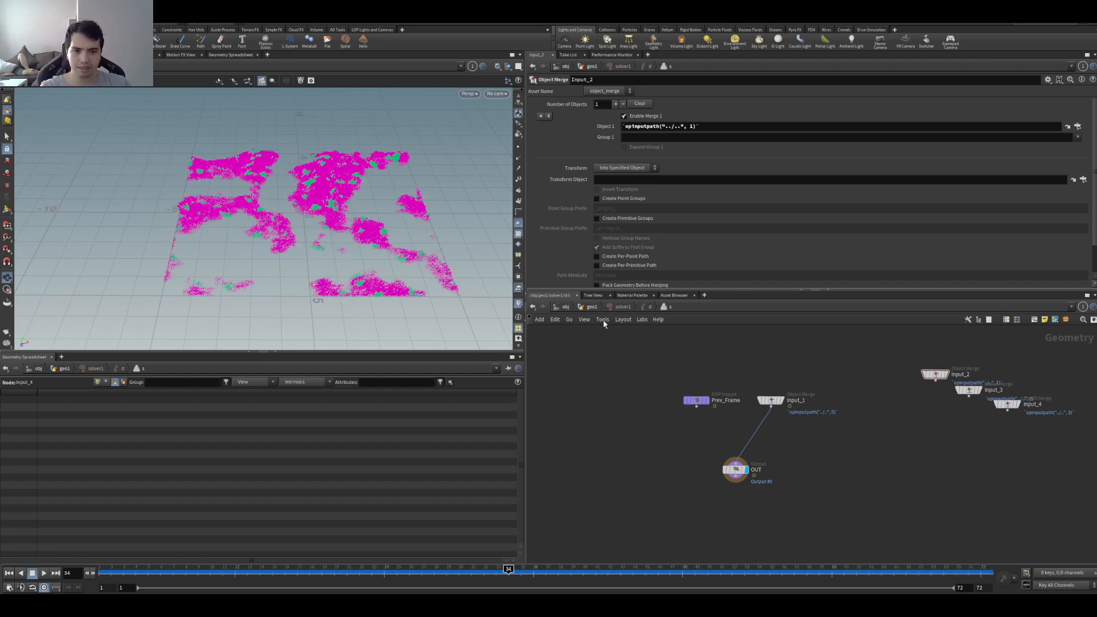
# - Go up to geo1 to review attribcreate1 feeding solver1, and reopen solver1's internal network
pyautogui.click(592, 307)
pyautogui.click(665, 442)
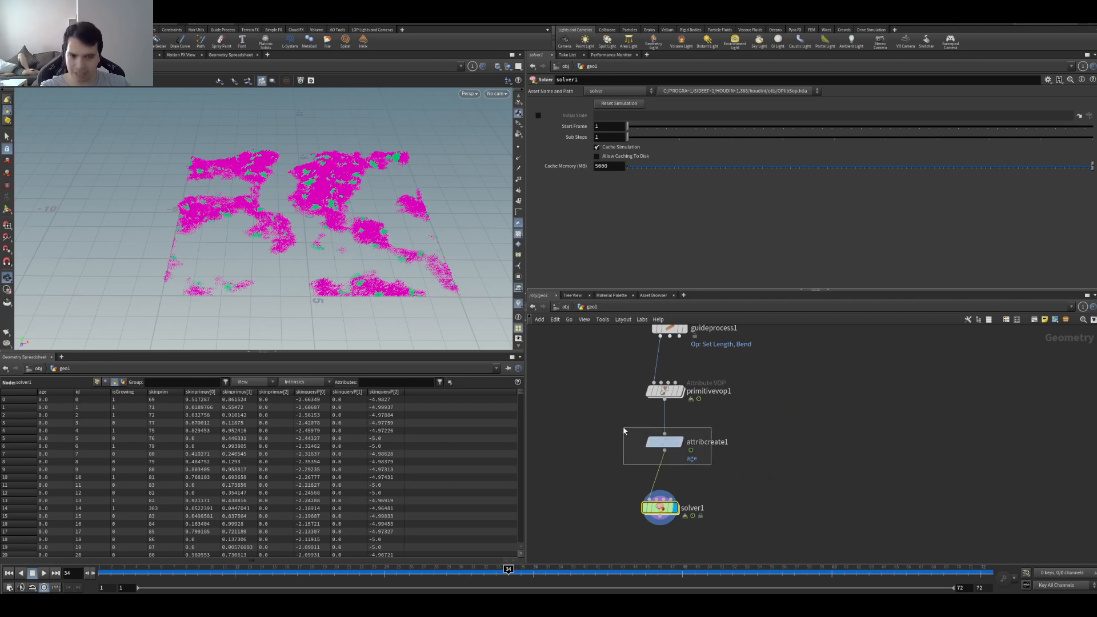
pyautogui.doubleClick(659, 505)
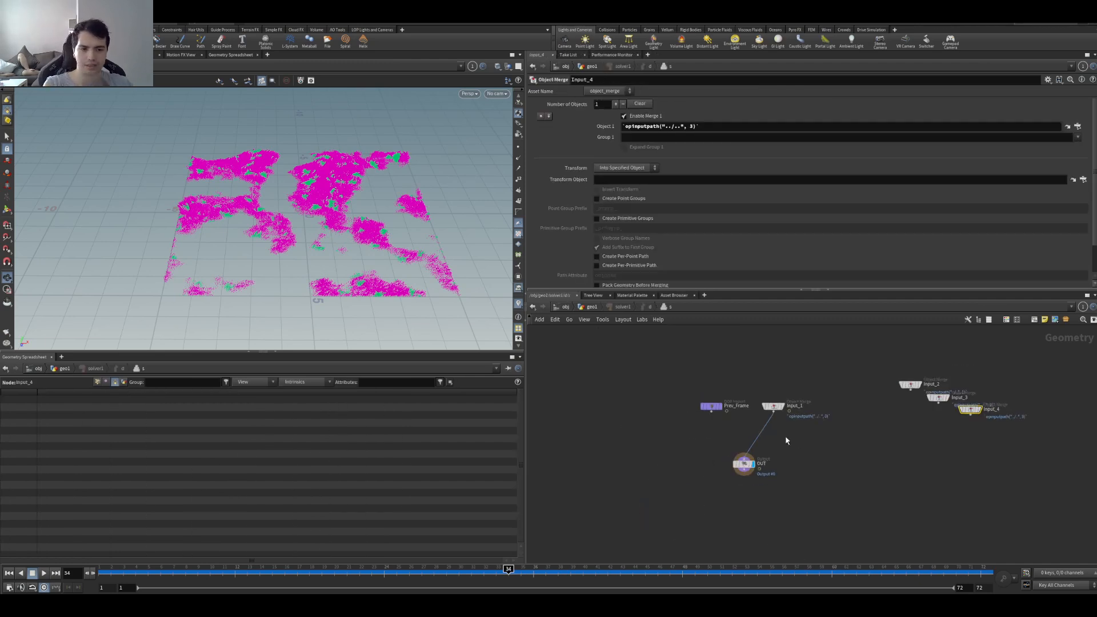
# - Insert an Attribute Wrangle between Input_1 and OUT inside solver1 and set it to run over Primitives
pyautogui.press('Tab')
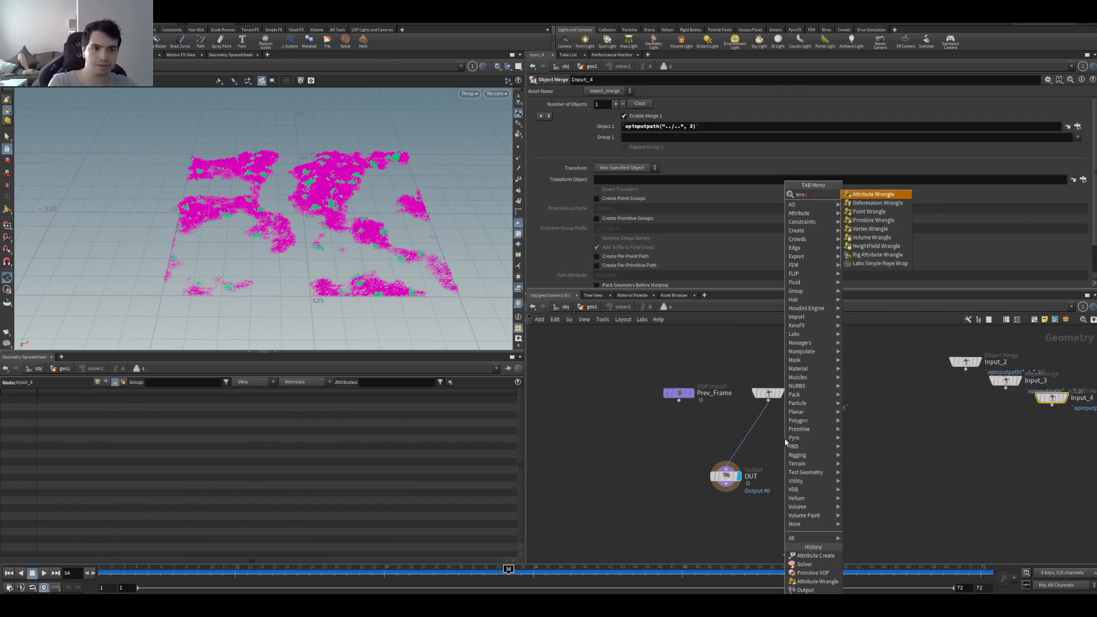
pyautogui.click(875, 197)
pyautogui.click(786, 440)
pyautogui.moveTo(786, 440); pyautogui.dragTo(740, 436)
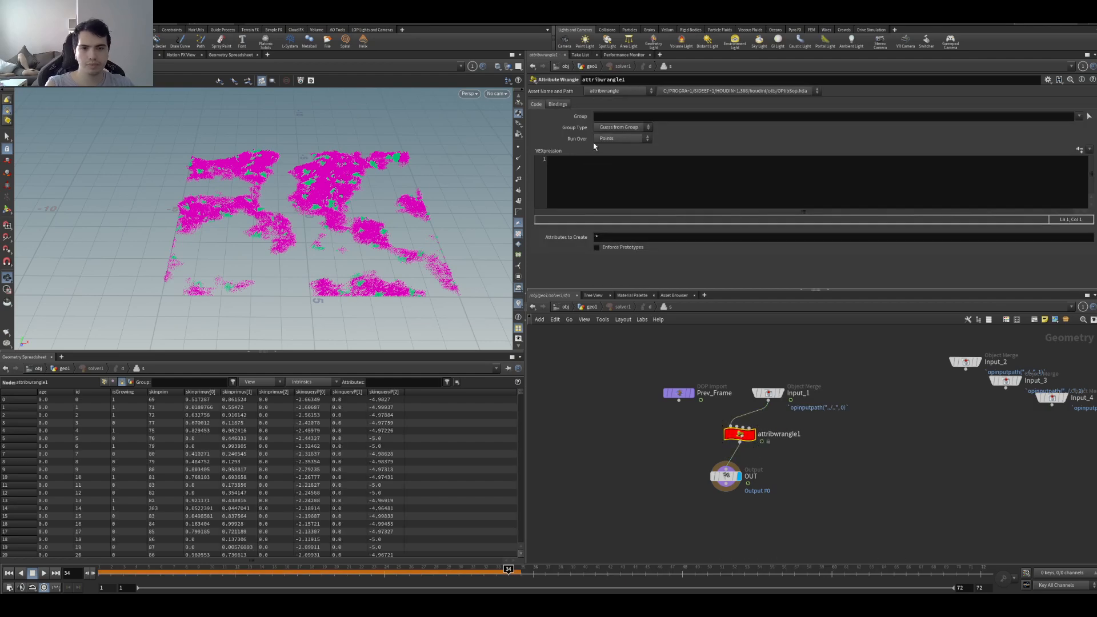
pyautogui.click(622, 138)
pyautogui.click(610, 156)
pyautogui.click(639, 171)
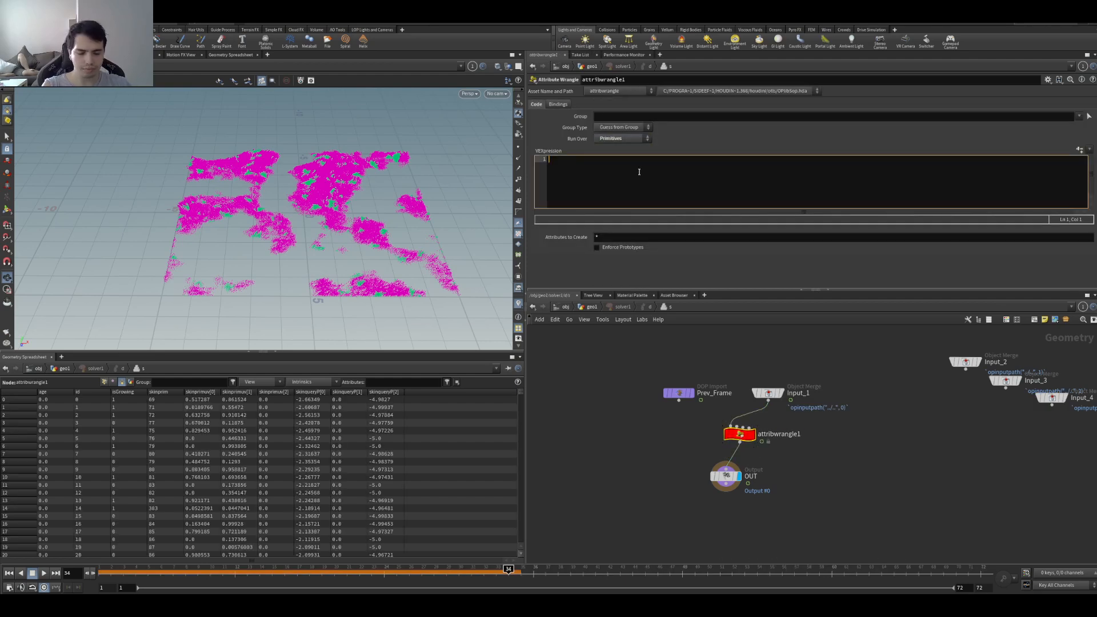
# - Enter the expression f@age += 0.1; in attribwrangle1 and play the timeline from frame 1 to examine the age values
pyautogui.write('f@age += 0.1;')
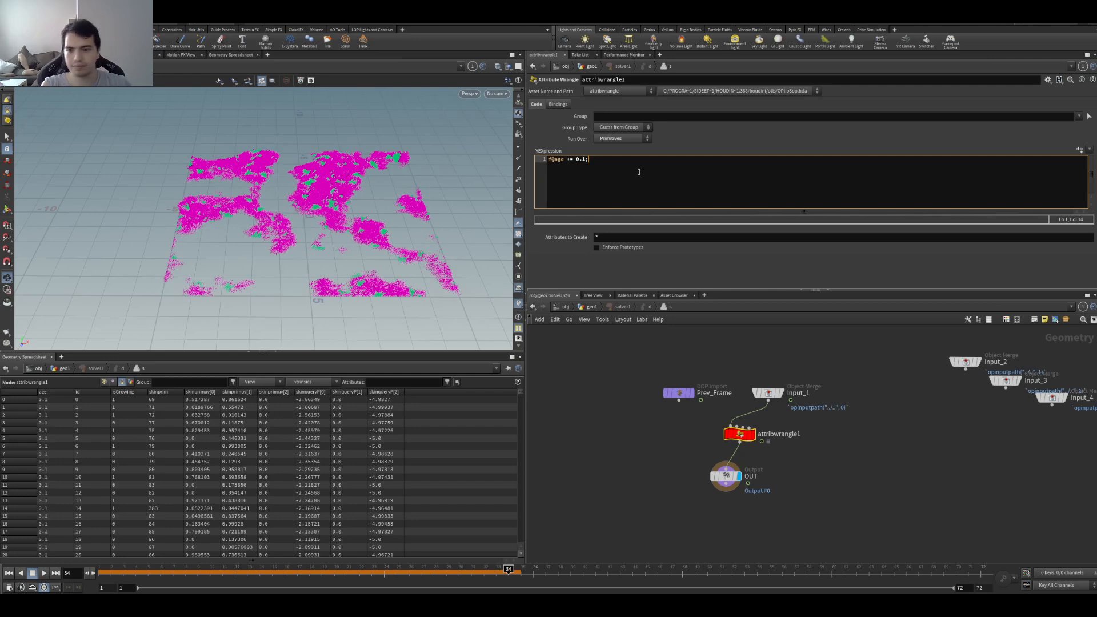
pyautogui.hotkey('ctrl', 'Up')
pyautogui.press('Up')
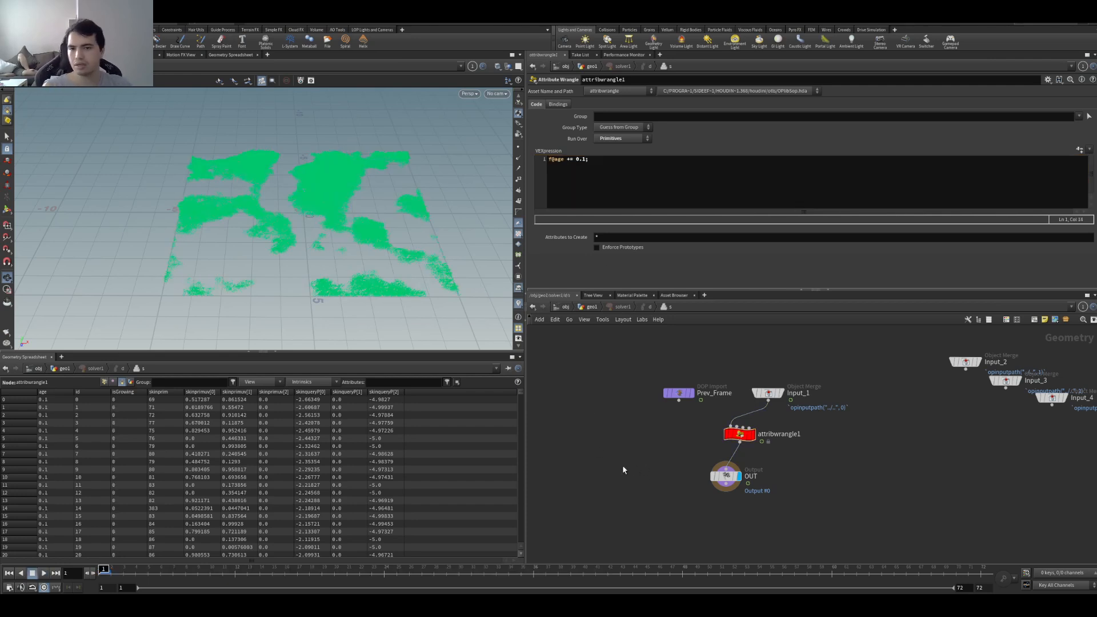
pyautogui.press('Up')
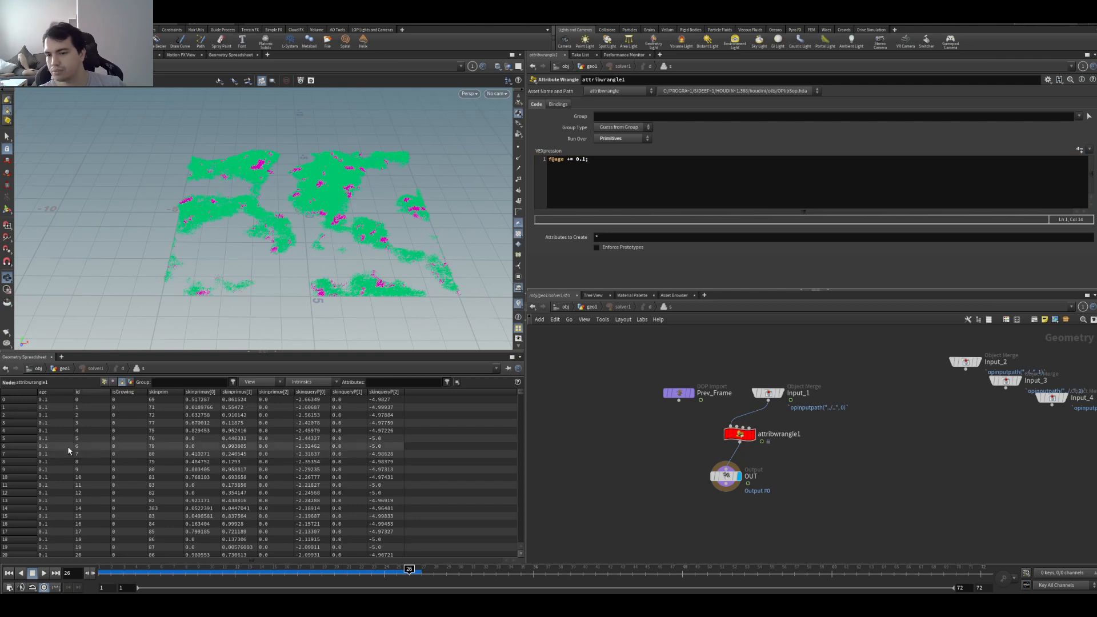
pyautogui.moveTo(66, 400); pyautogui.dragTo(81, 445)
pyautogui.press('Up')
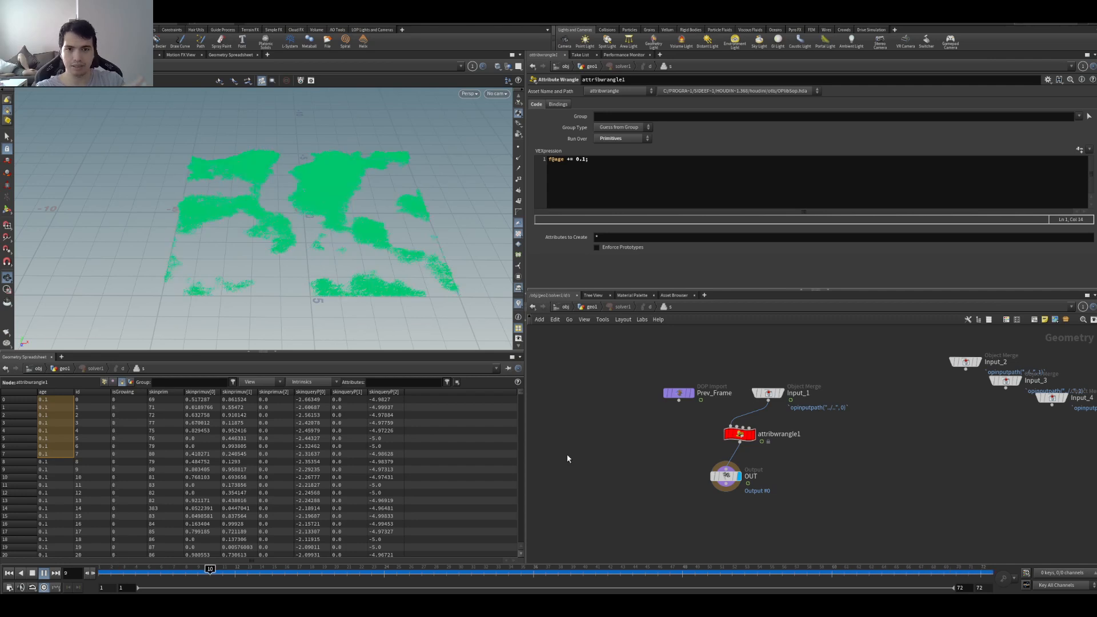
pyautogui.press('Up')
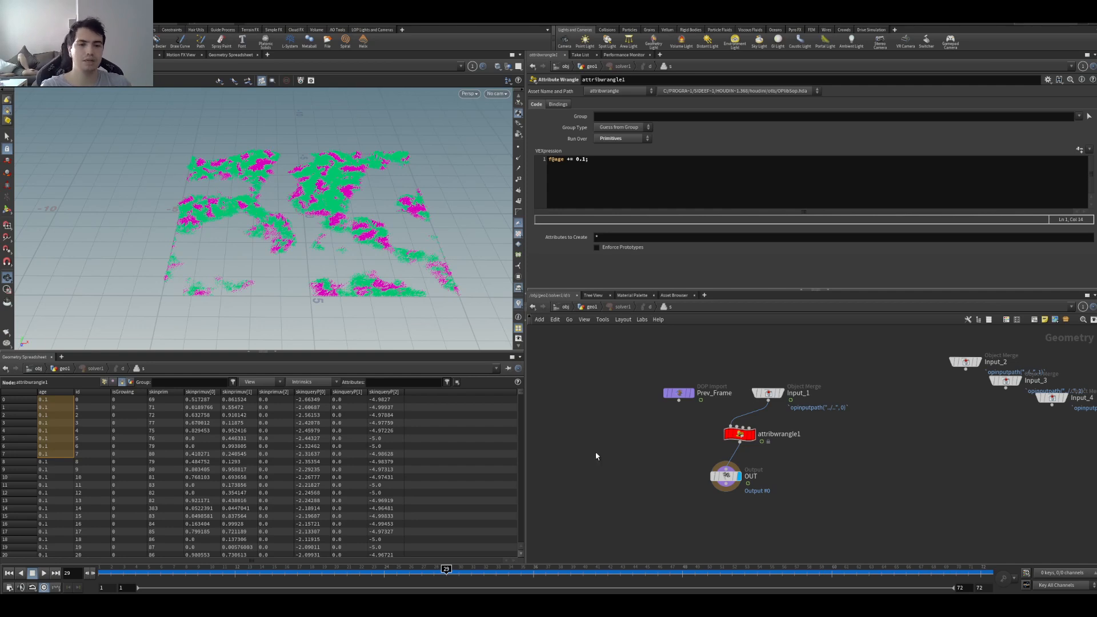
# - Move attribwrangle1 and OUT lower beneath Prev_Frame and Input_1, and return the timeline to frame 1
pyautogui.moveTo(743, 439); pyautogui.dragTo(721, 473)
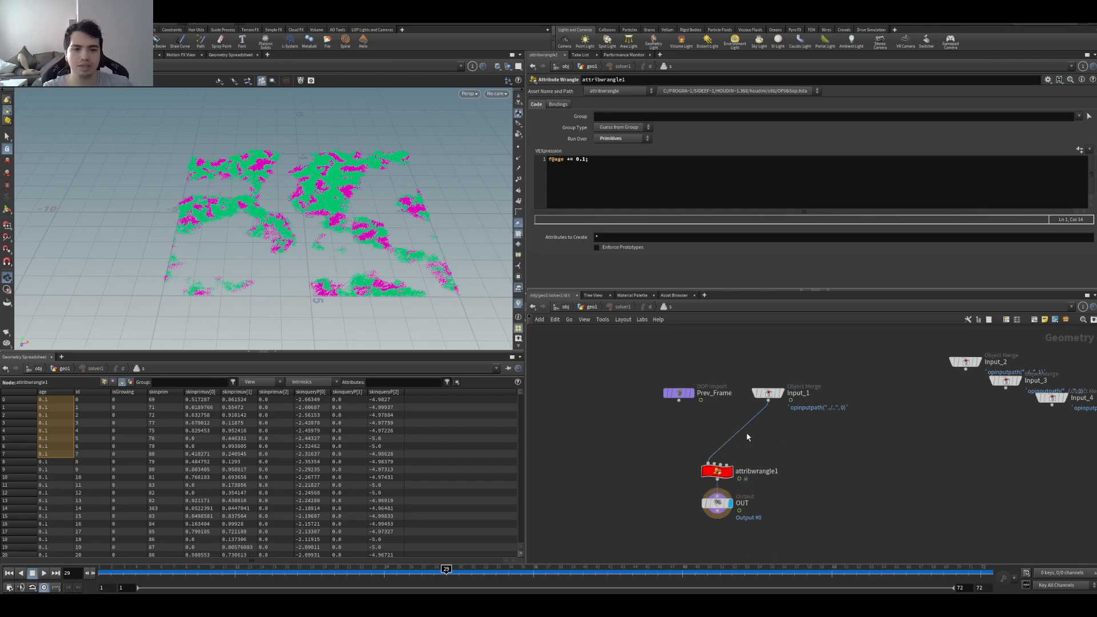
pyautogui.scroll(4, 677, 407)
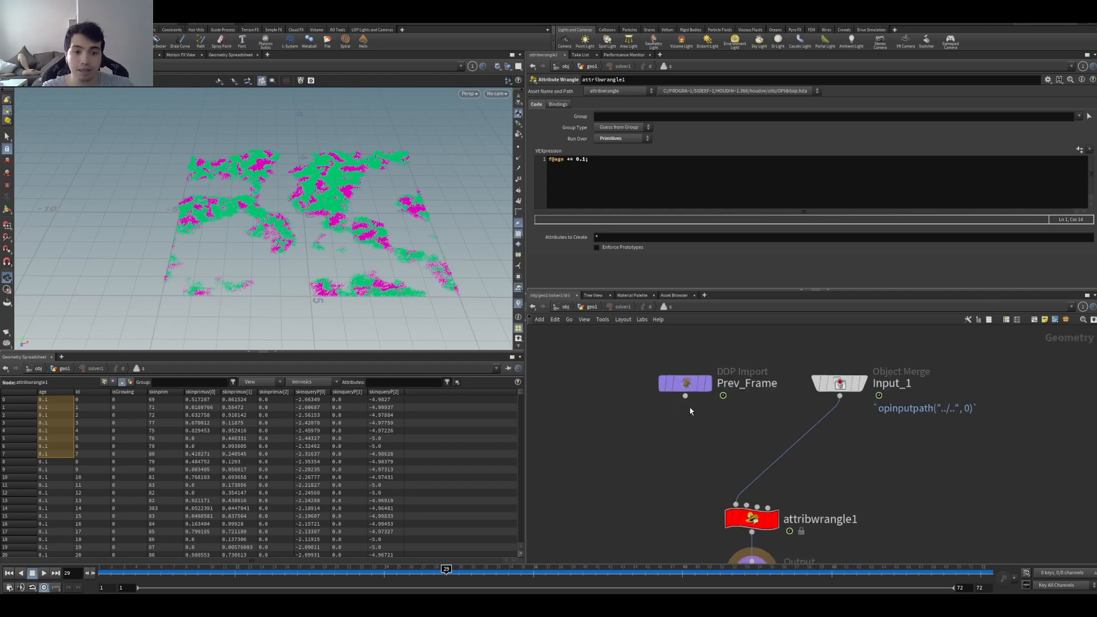
pyautogui.hotkey('ctrl', 'Up')
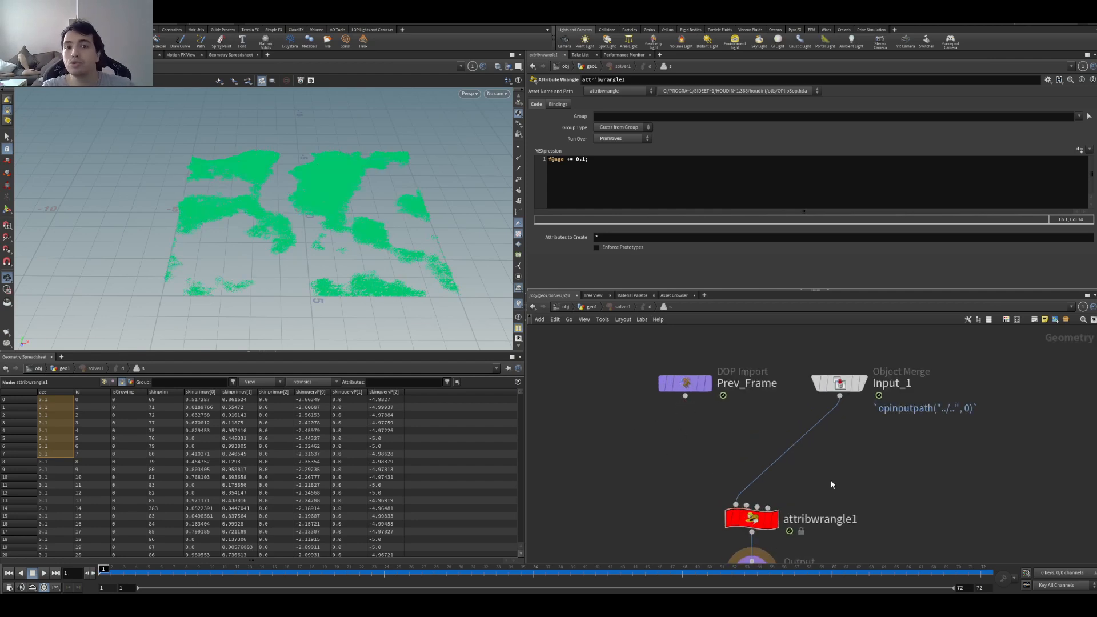
# - Start a float prev_age declaration above the age expression and connect Prev_Frame to attribwrangle1's second input
pyautogui.click(585, 160)
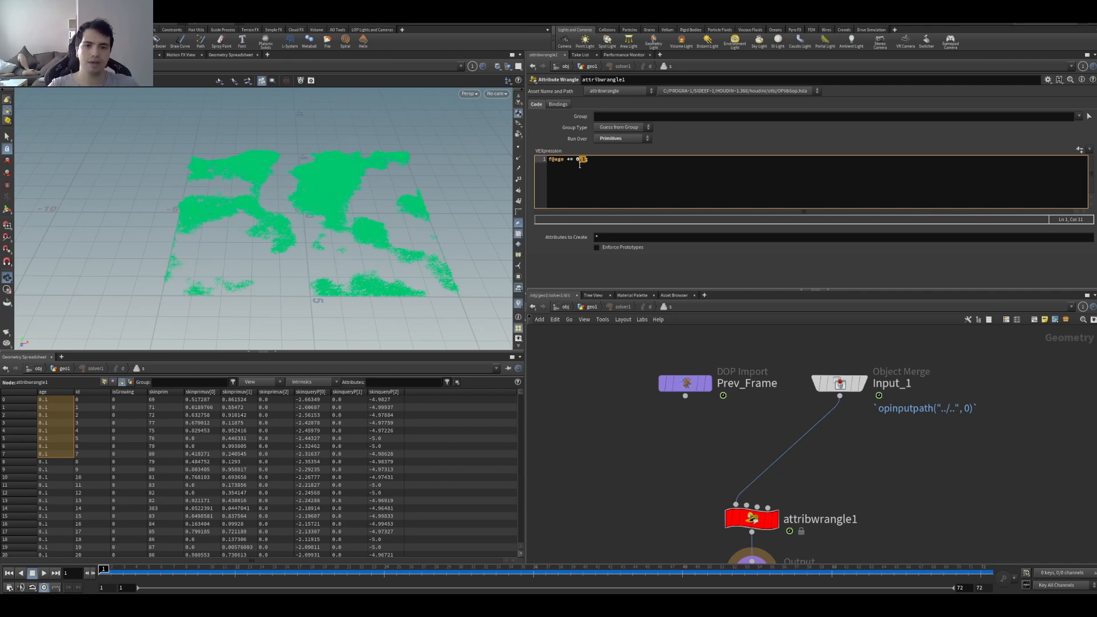
pyautogui.click(538, 169)
pyautogui.press('Return')
pyautogui.press('Up')
pyautogui.write('float prev_a')
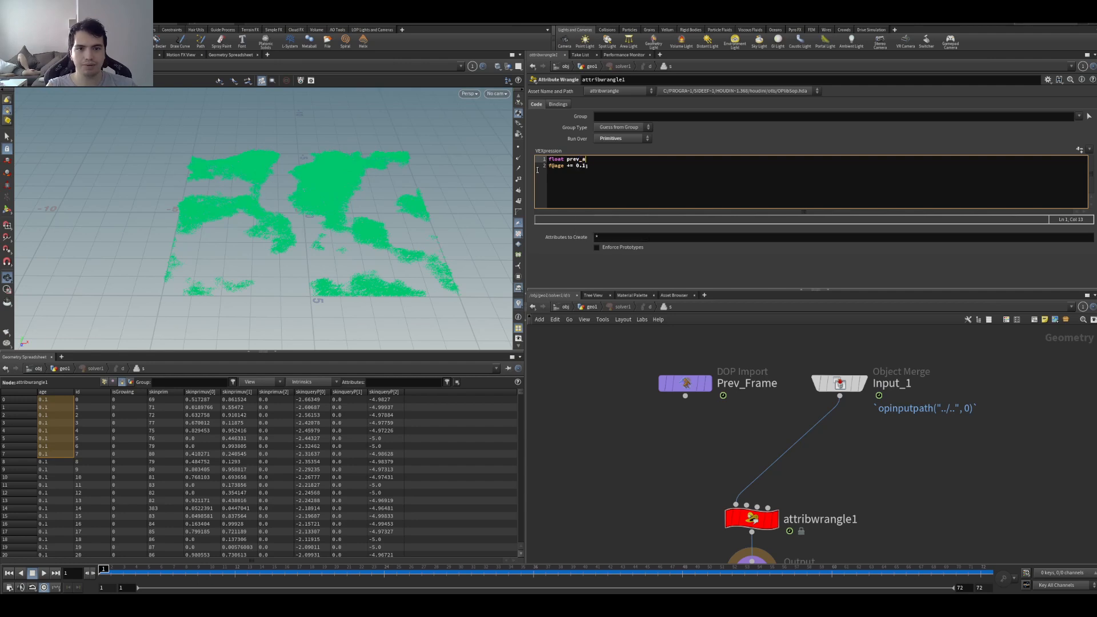
pyautogui.write('ge = poi')
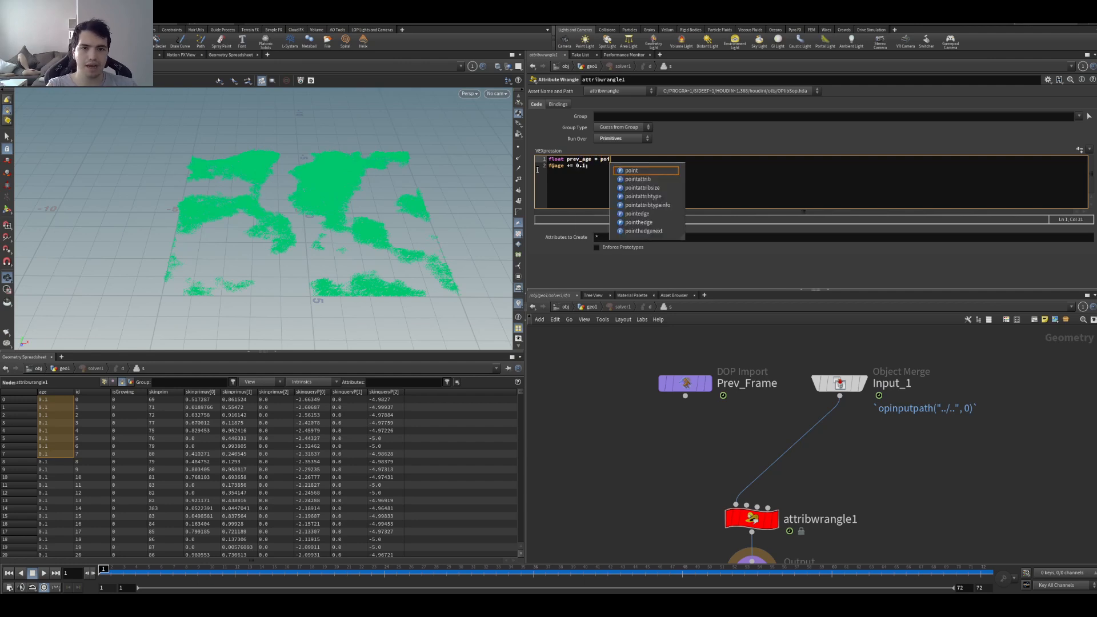
pyautogui.click(686, 395)
pyautogui.click(746, 506)
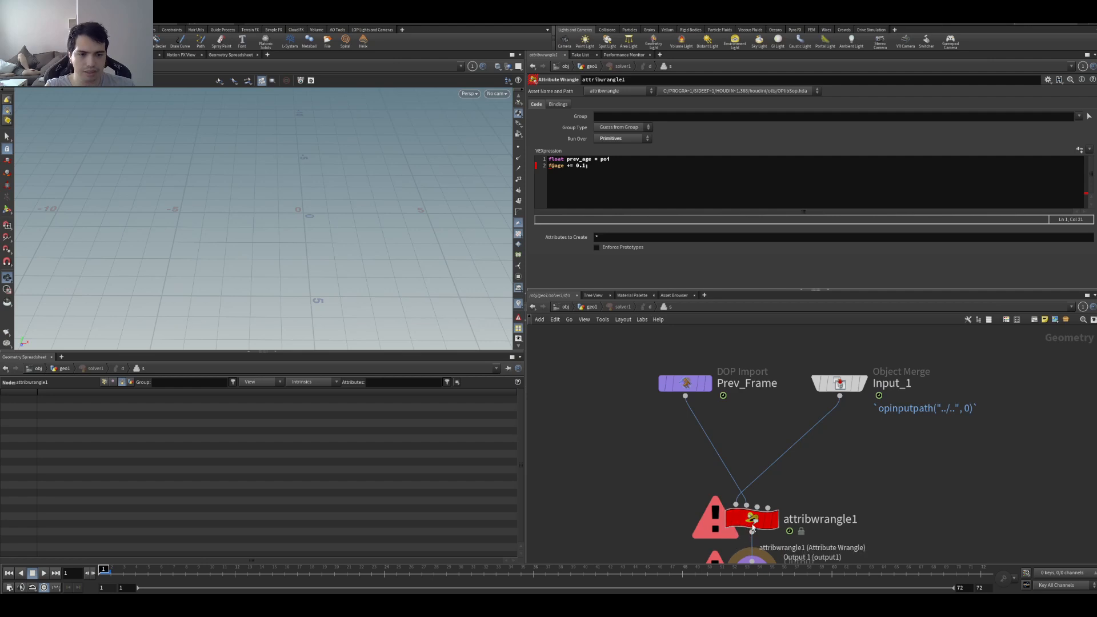
pyautogui.click(688, 203)
pyautogui.press('Up')
pyautogui.press('Right')
pyautogui.press('Right')
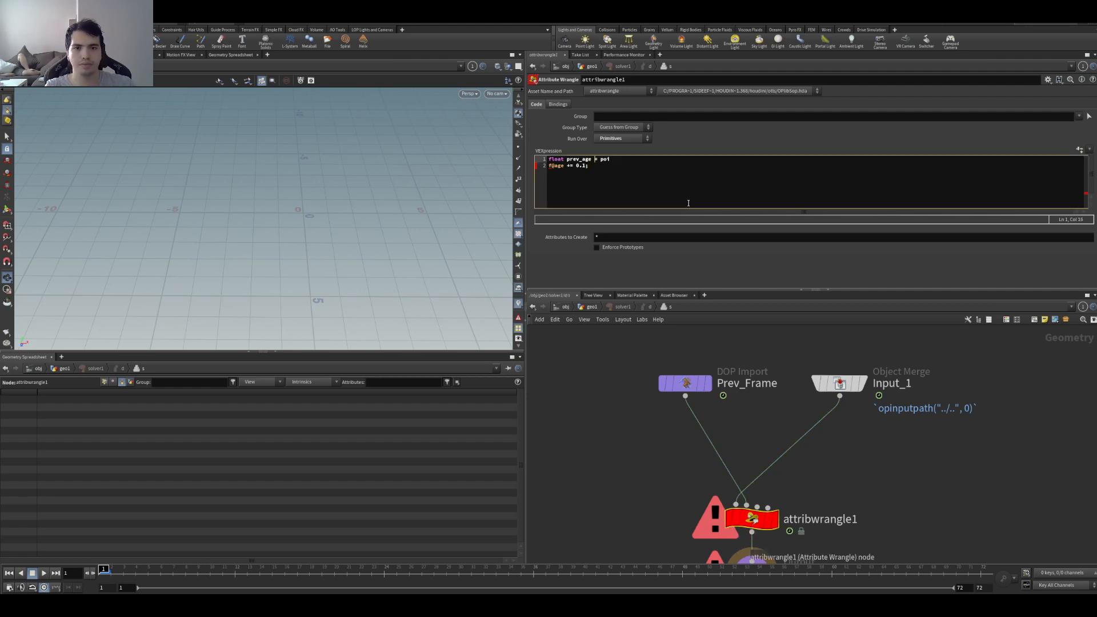
pyautogui.write('po')
pyautogui.press('BackSpace')
pyautogui.write('rim(1')
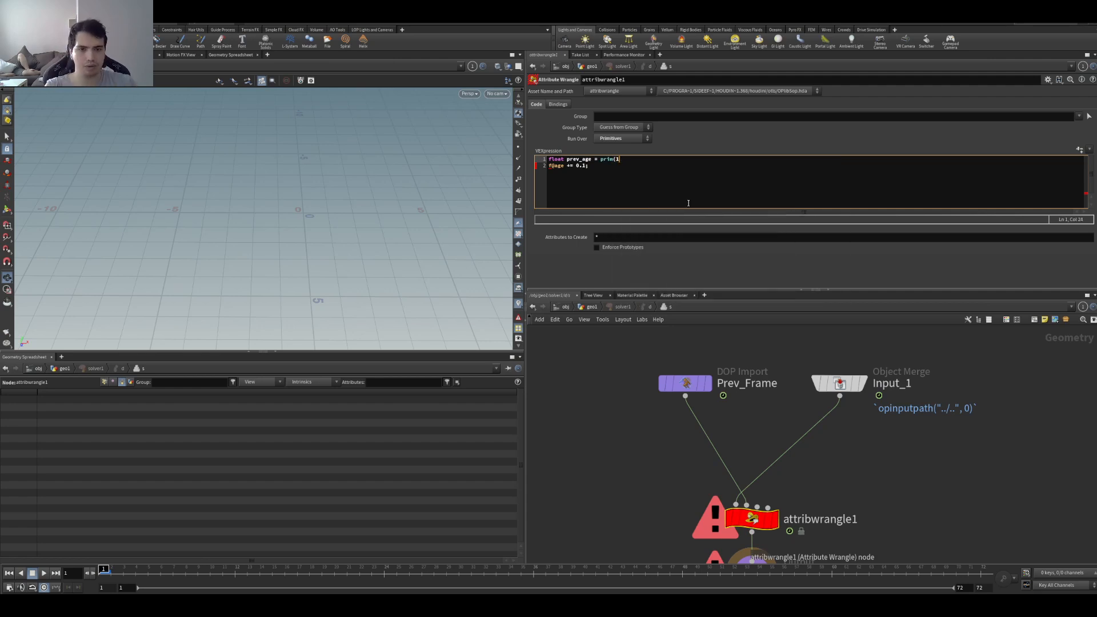
pyautogui.write(", 'age', q")
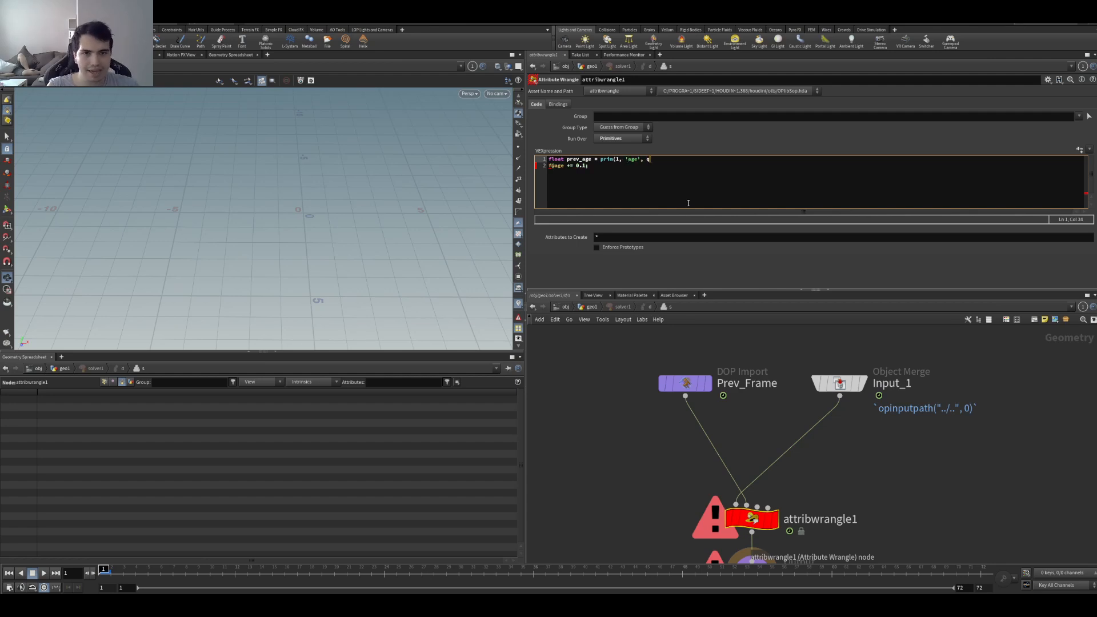
pyautogui.press('BackSpace')
pyautogui.write('@primnum')
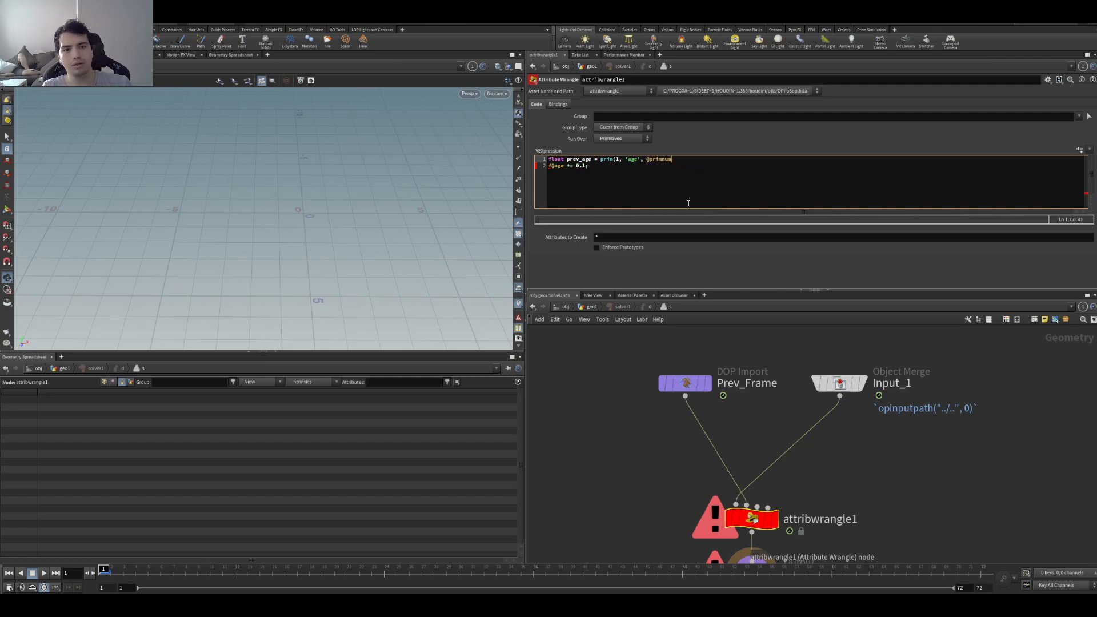
pyautogui.press('Down')
pyautogui.press('BackSpace')
pyautogui.press('BackSpace')
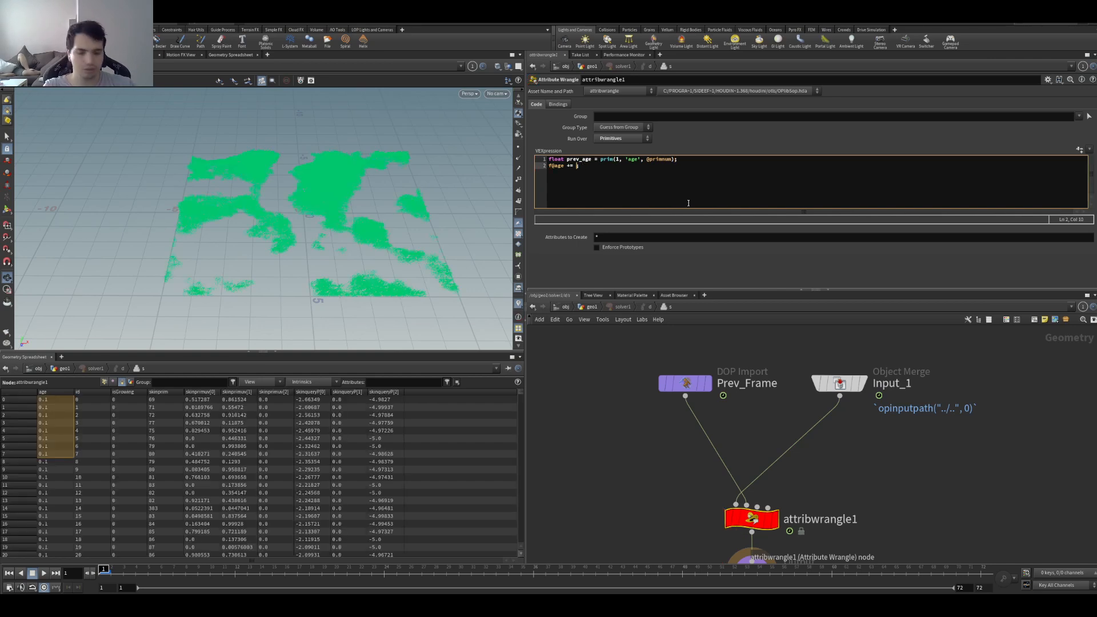
pyautogui.write('rev_age + ')
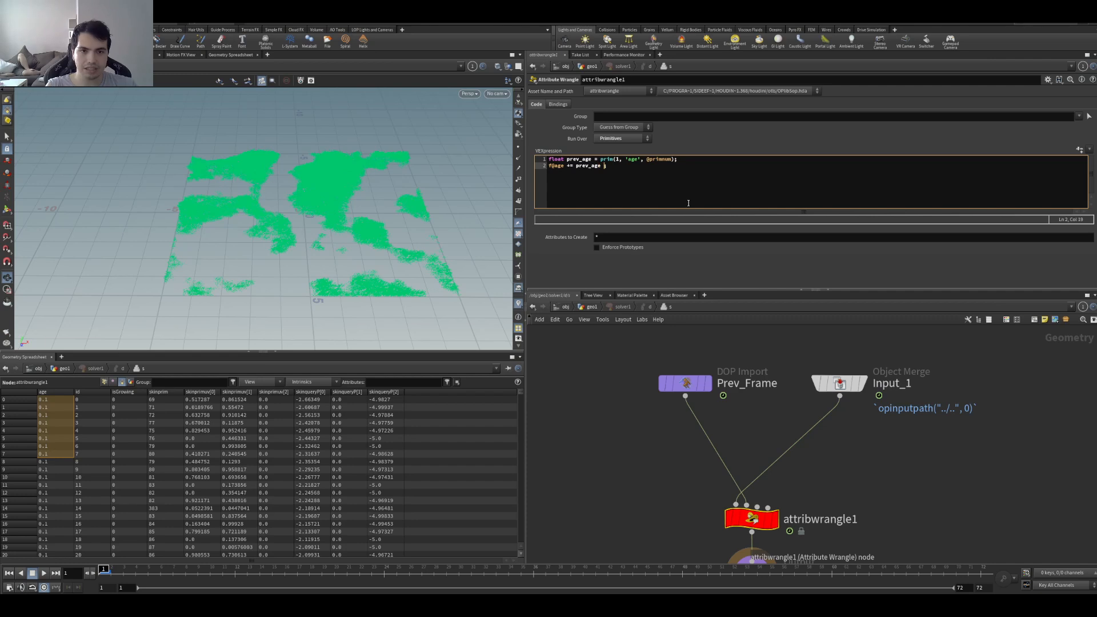
pyautogui.write('@TimeInc')
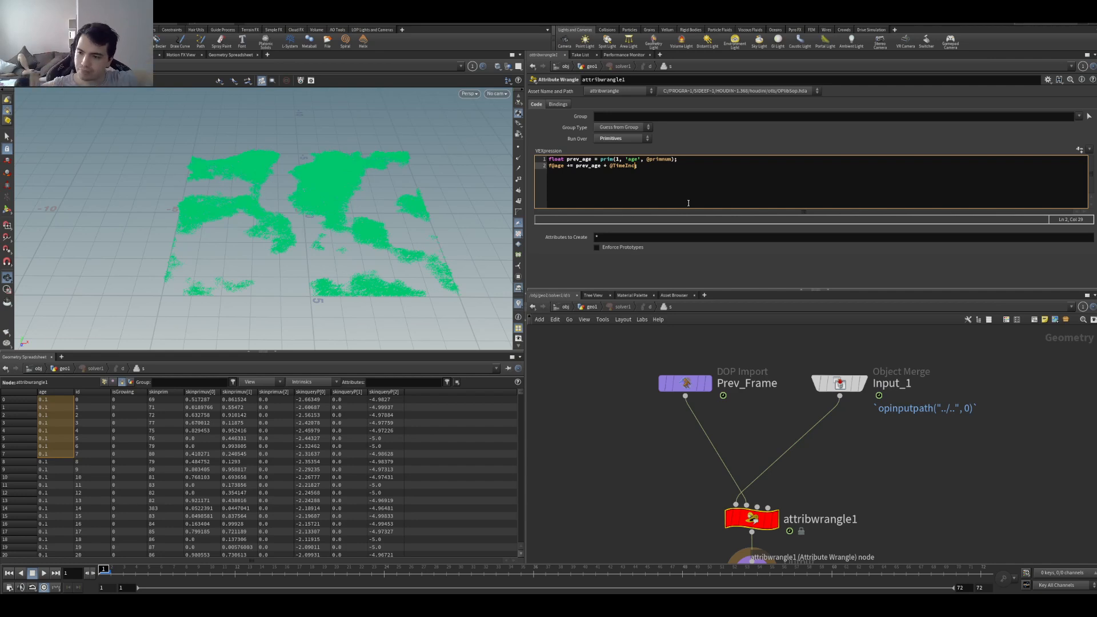
# - Go up to geo1, reopen solver1's network, and play the timeline to examine the age values in the spreadsheet
pyautogui.press('u')
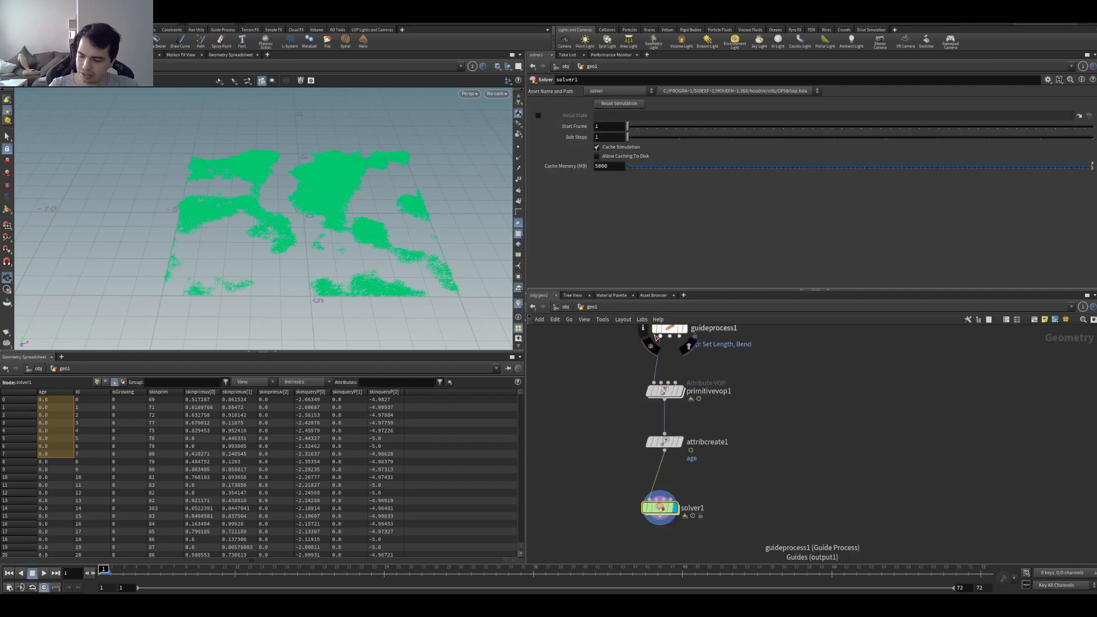
pyautogui.doubleClick(661, 508)
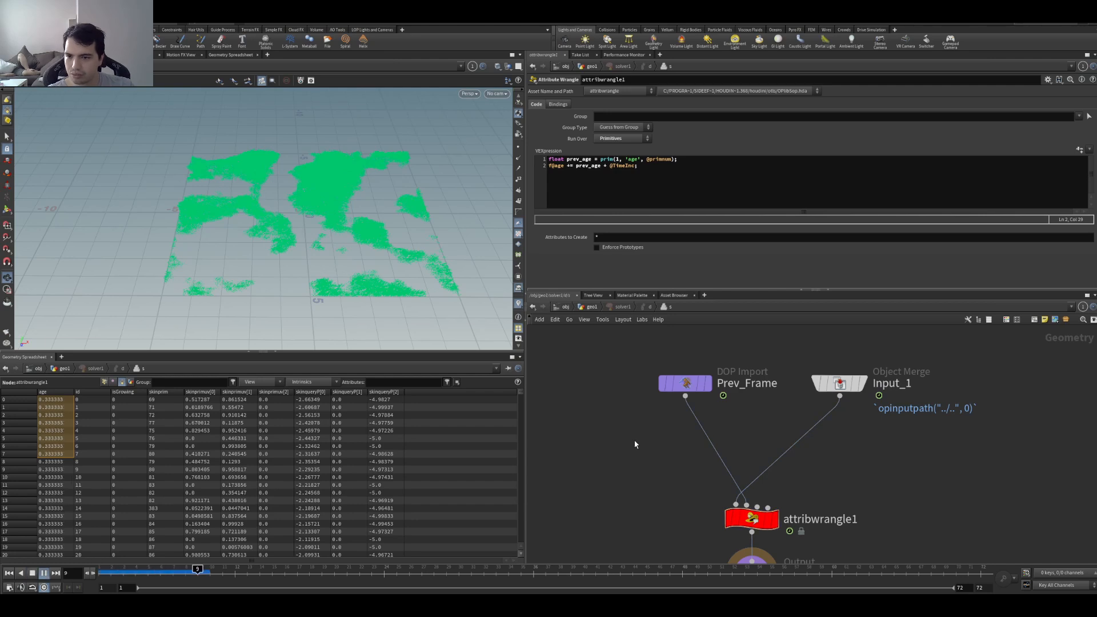
pyautogui.click(43, 573)
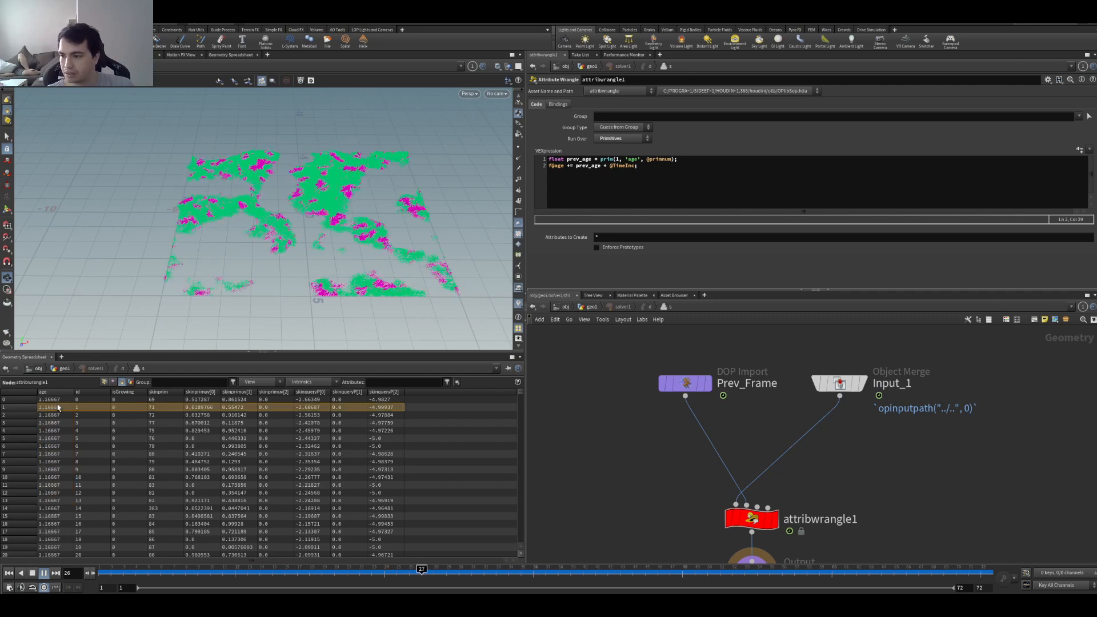
pyautogui.moveTo(145, 572); pyautogui.dragTo(384, 569)
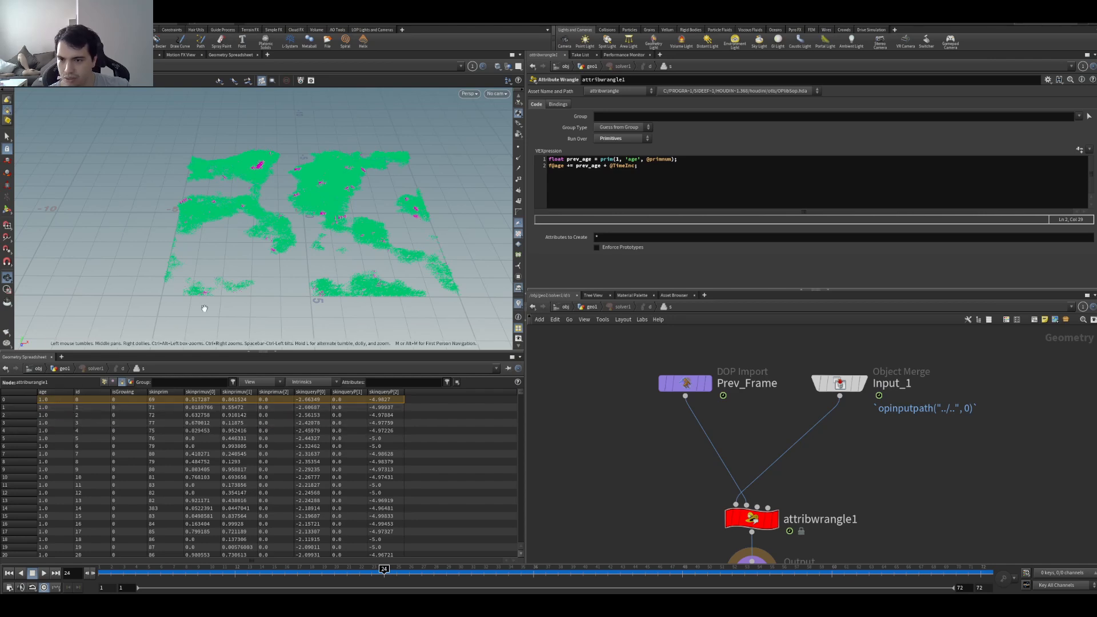
pyautogui.press('Right')
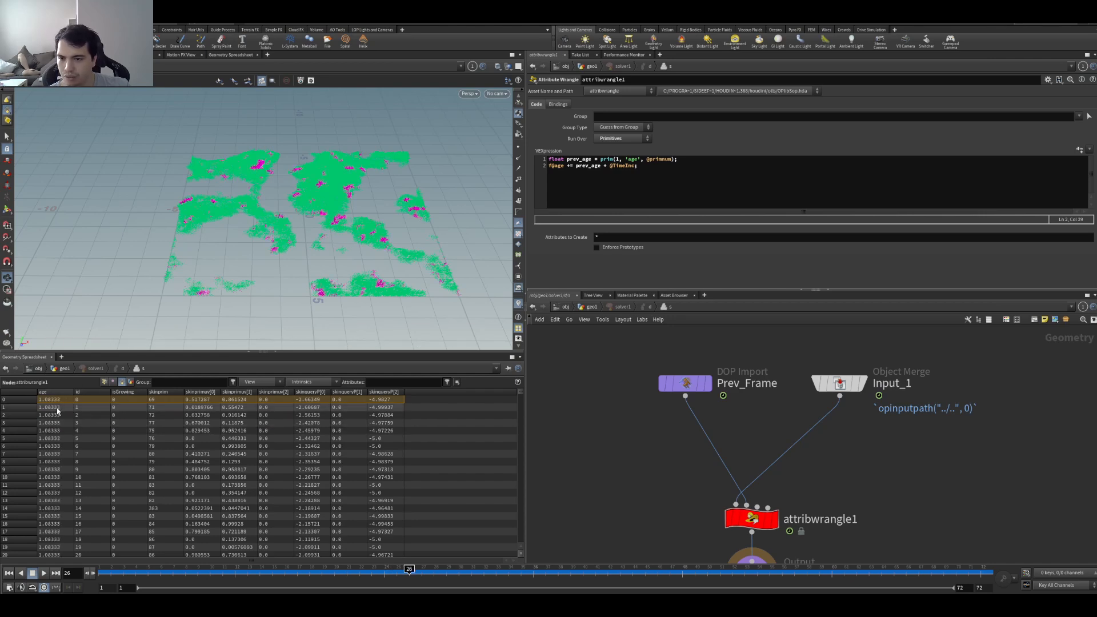
pyautogui.hotkey('ctrl', 'Up')
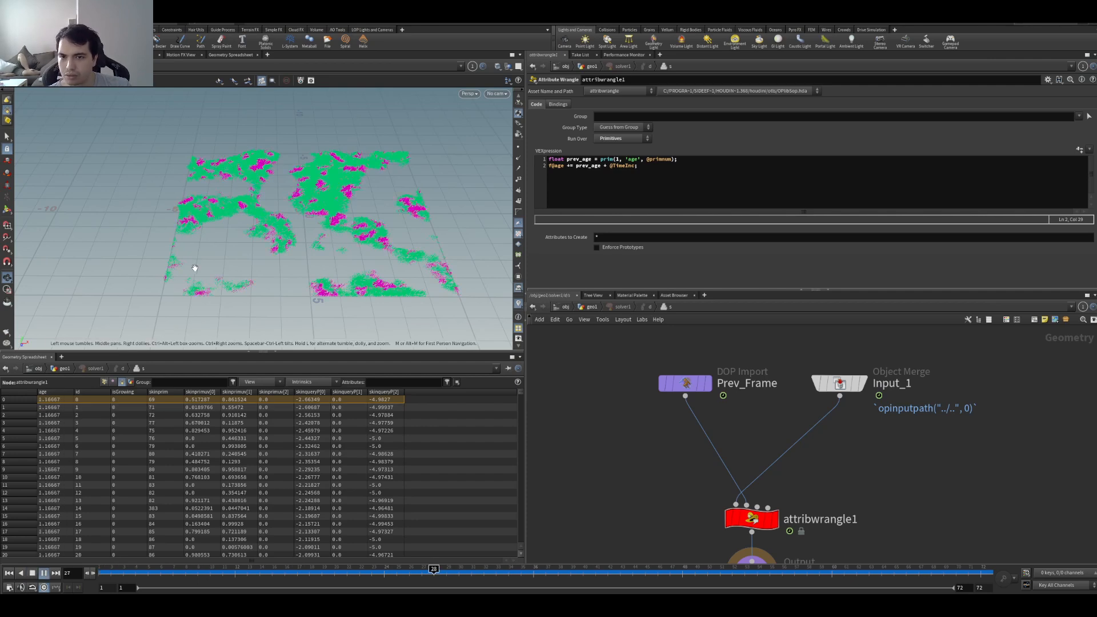
pyautogui.press('Up')
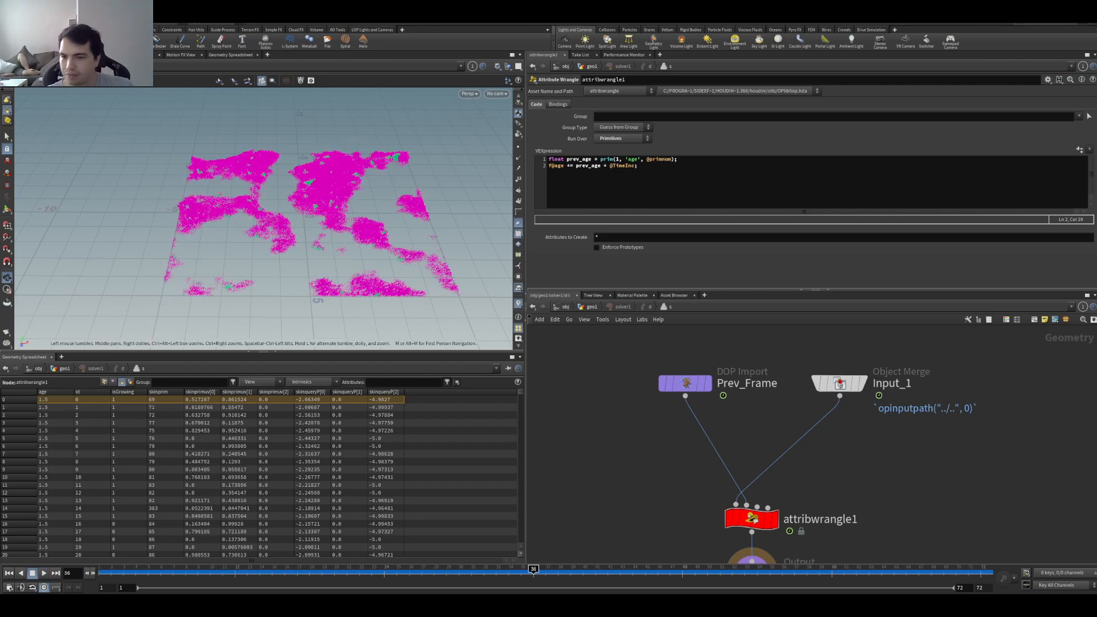
pyautogui.moveTo(43, 415); pyautogui.dragTo(43, 493)
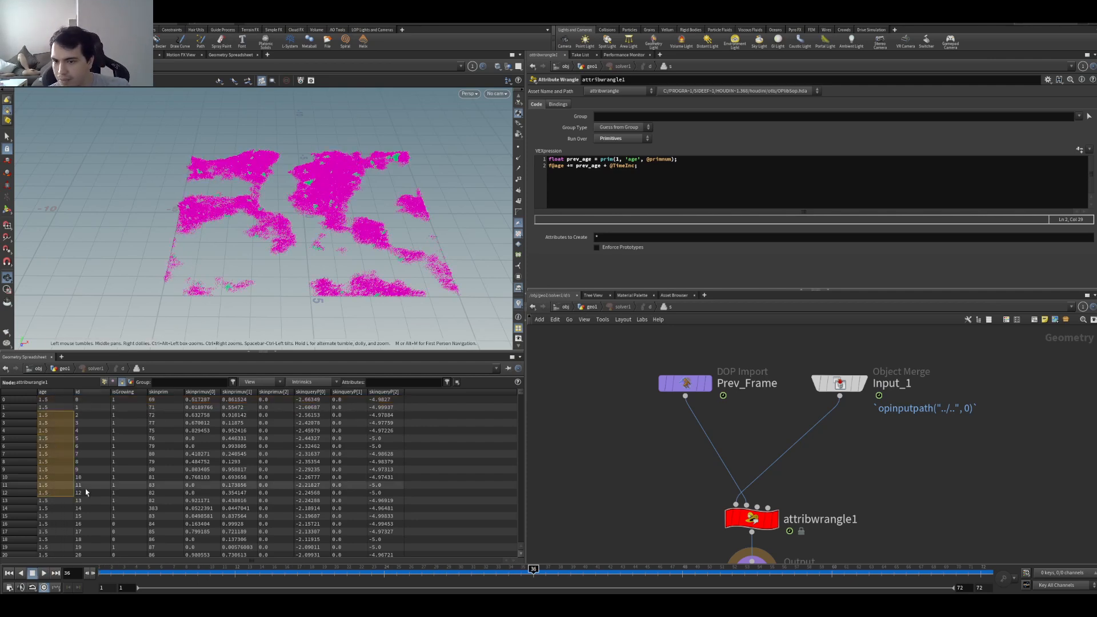
# - Go up to geo1 and visualize the age primitive attribute in the viewport from solver1's node info
pyautogui.click(592, 307)
pyautogui.click(665, 391)
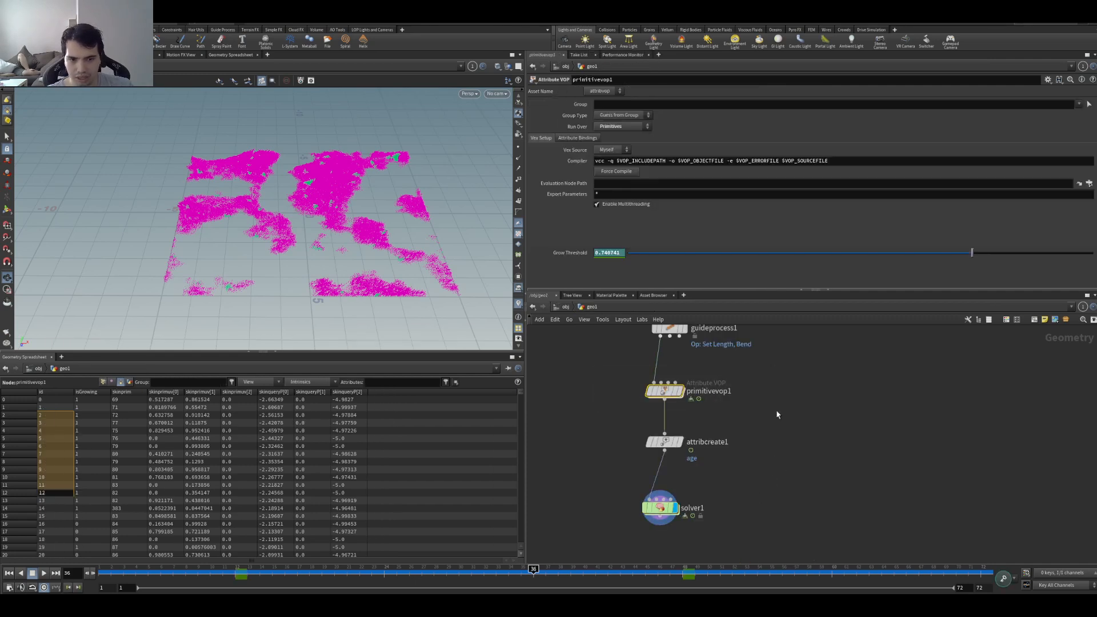
pyautogui.moveTo(761, 486); pyautogui.dragTo(614, 550)
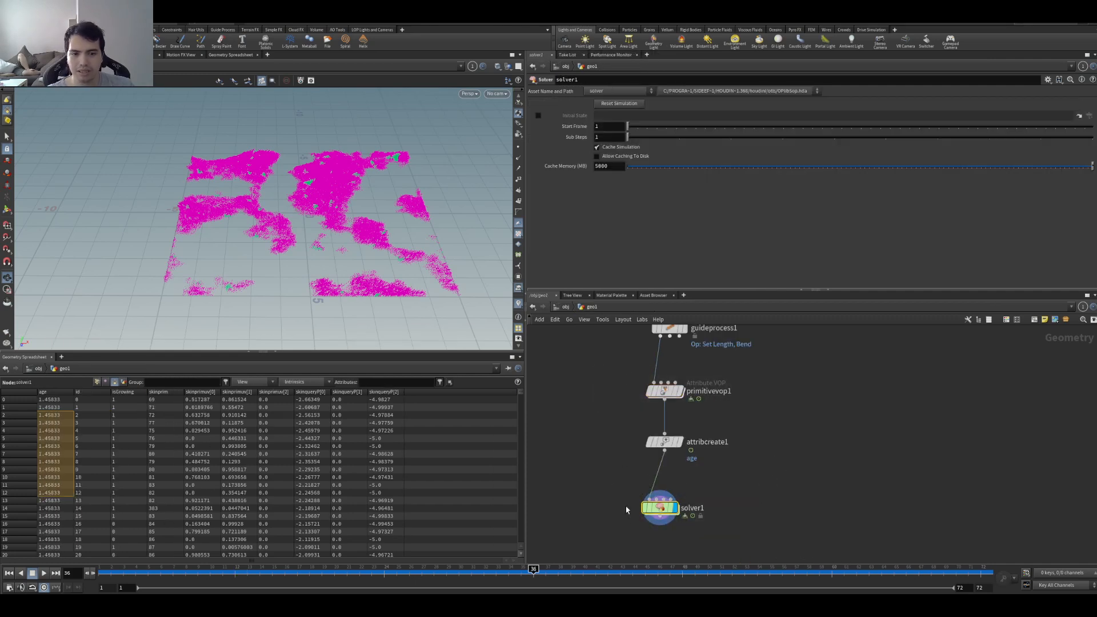
pyautogui.click(633, 507)
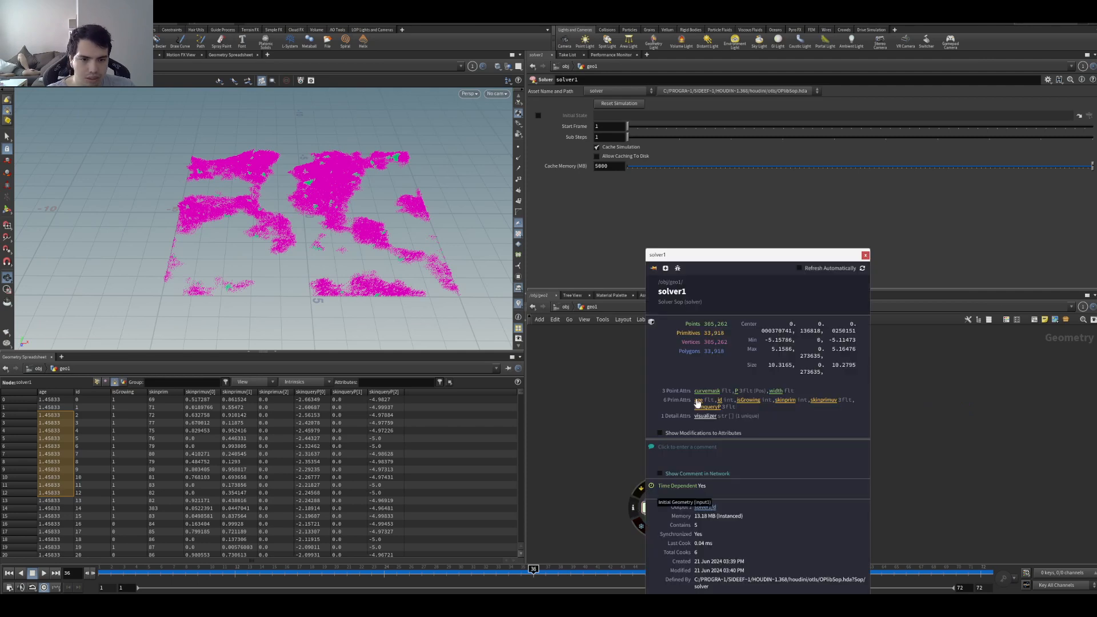
pyautogui.click(866, 255)
# - Play the timeline from frame 1 to examine the age visualization, and return to frame 1
pyautogui.hotkey('ctrl', 'Up')
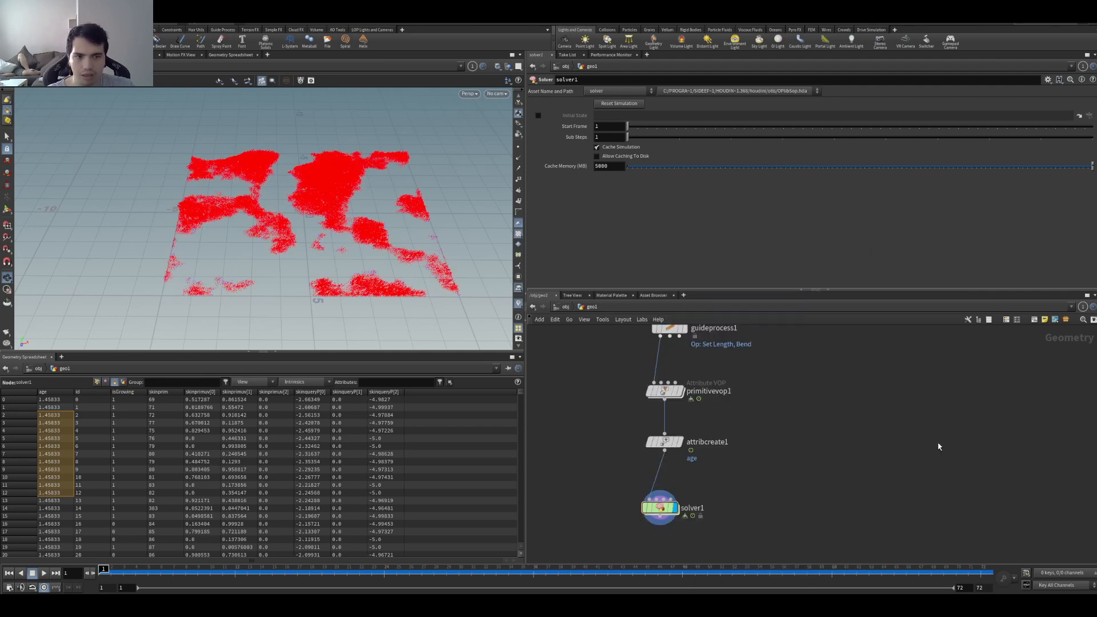
pyautogui.press('Up')
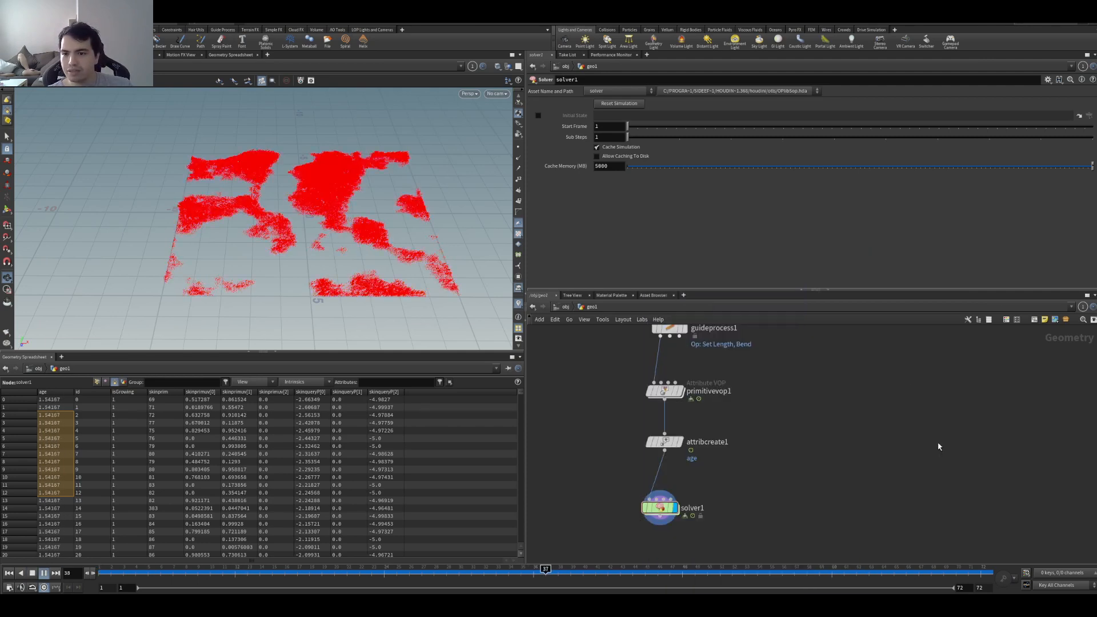
pyautogui.hotkey('ctrl', 'Up')
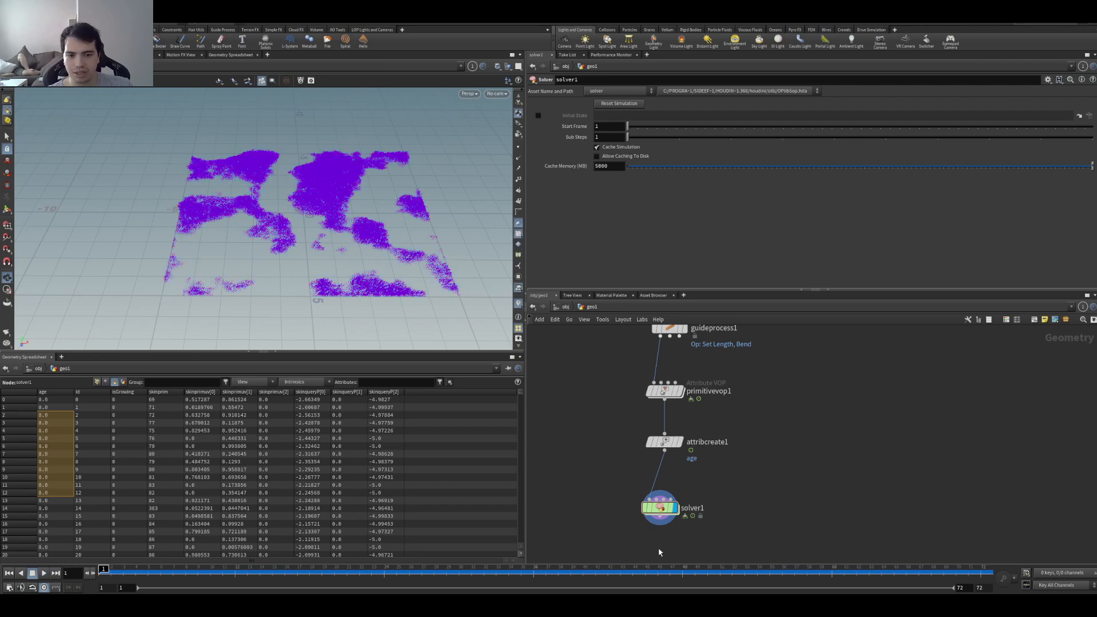
# - Open solver1's network and add the line if(i@isGrowing == 1){ above the age expression in attribwrangle1
pyautogui.doubleClick(662, 508)
pyautogui.click(694, 161)
pyautogui.press('Return')
pyautogui.write('if(is')
pyautogui.press('BackSpace')
pyautogui.press('BackSpace')
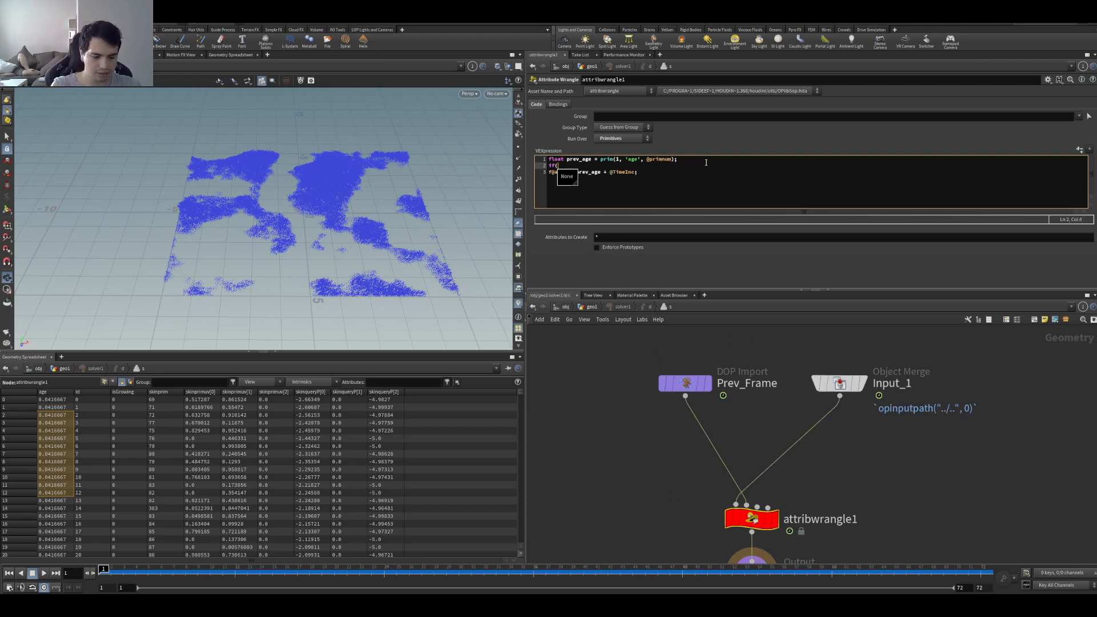
pyautogui.write('i@')
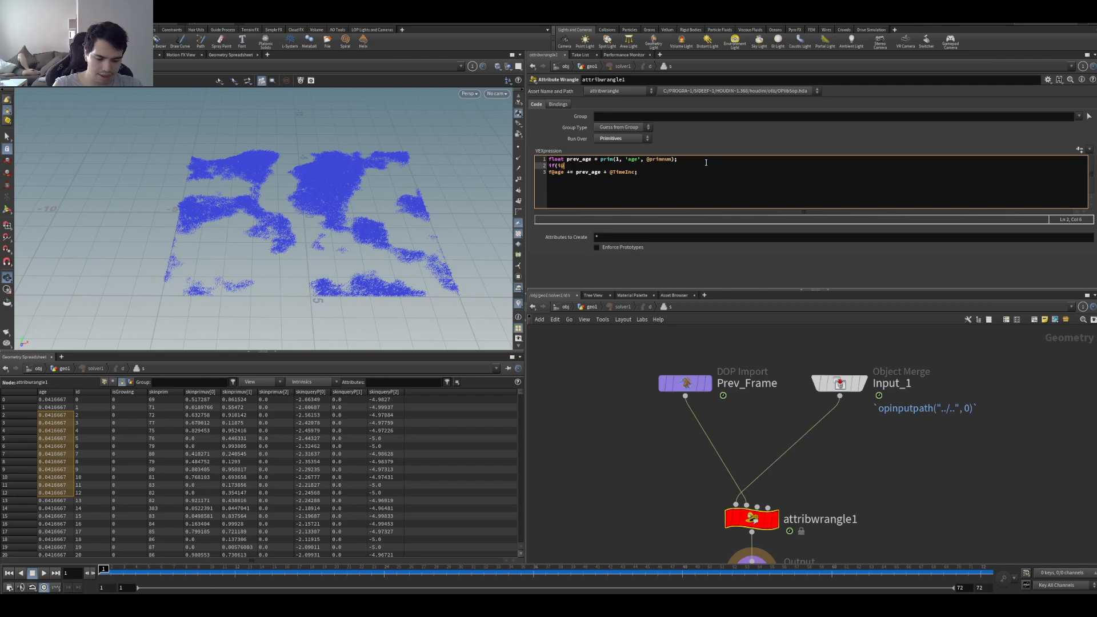
pyautogui.write('isGrowing == 1){')
# - Indent the f@age line inside the isGrowing condition, close the block with a brace, and apply the code
pyautogui.press('Return')
pyautogui.press('Delete')
pyautogui.press('Tab')
pyautogui.press('End')
pyautogui.press('Return')
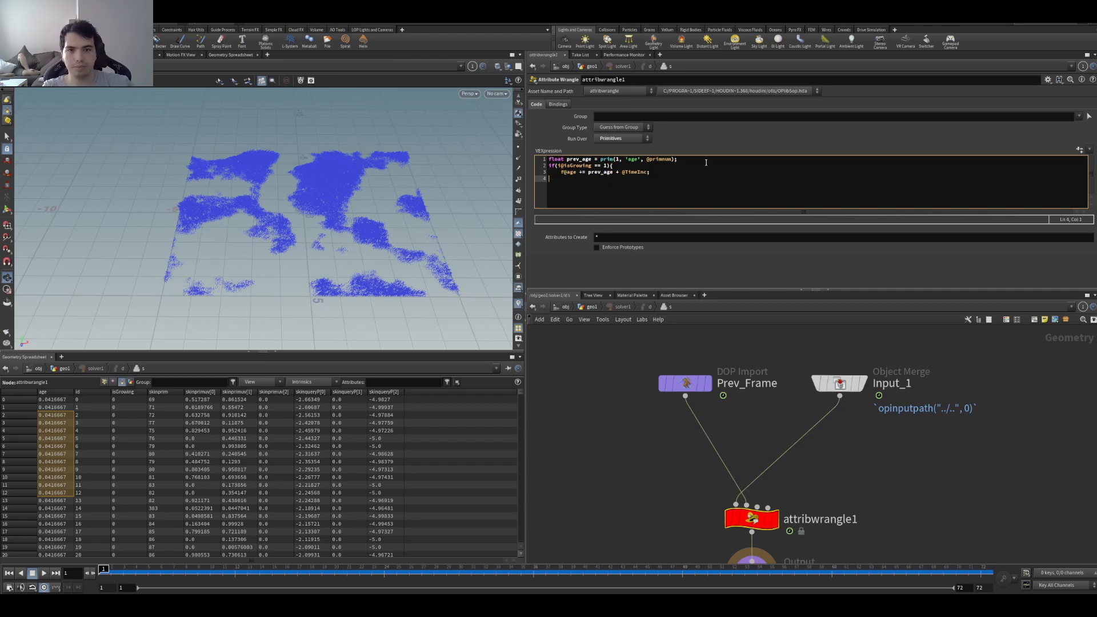
pyautogui.click(648, 437)
# - Play the timeline to check the age growth, extend the end frame to 96, replay it, and return to frame 1
pyautogui.press('Up')
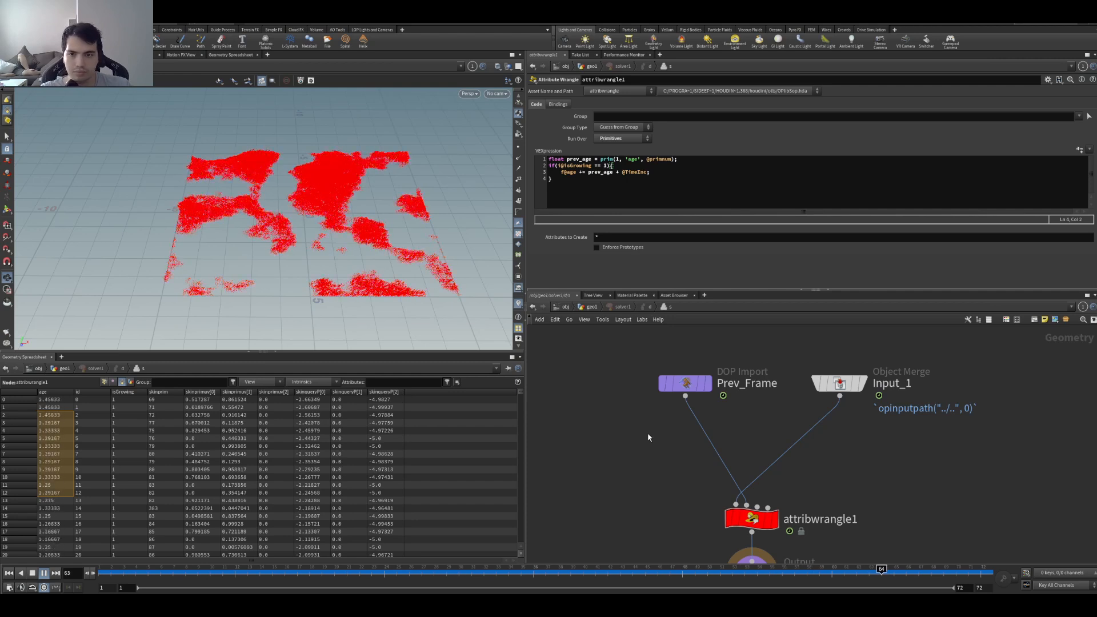
pyautogui.hotkey('ctrl', 'Up')
pyautogui.doubleClick(981, 588)
pyautogui.press('Return')
pyautogui.press('Up')
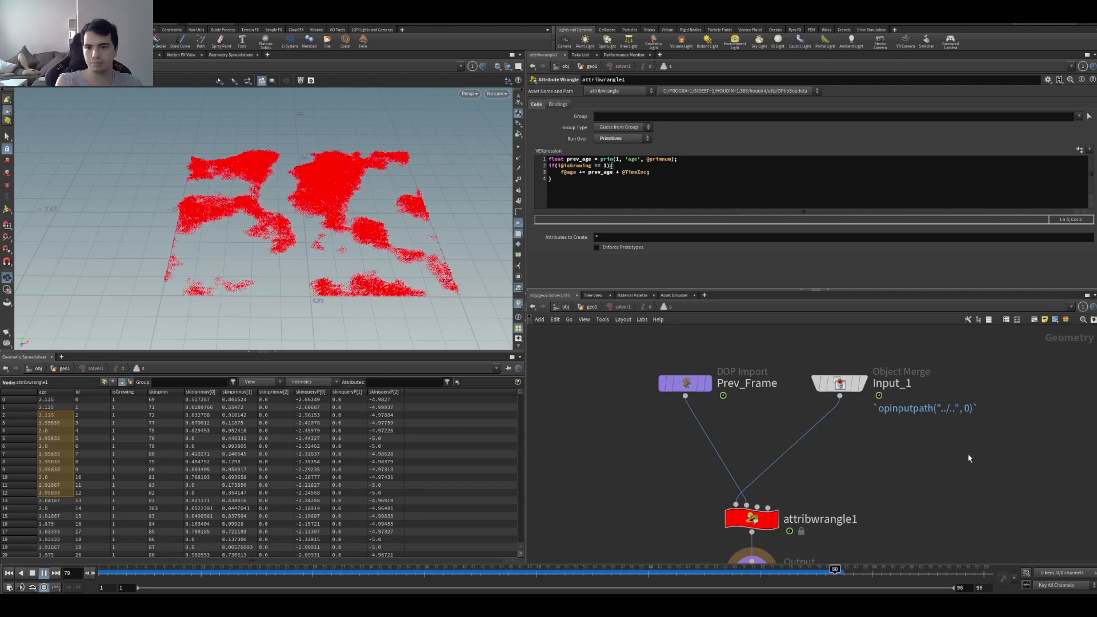
pyautogui.hotkey('ctrl', 'Up')
# - Go up to geo1 and rename solver1 to track_age
pyautogui.click(603, 307)
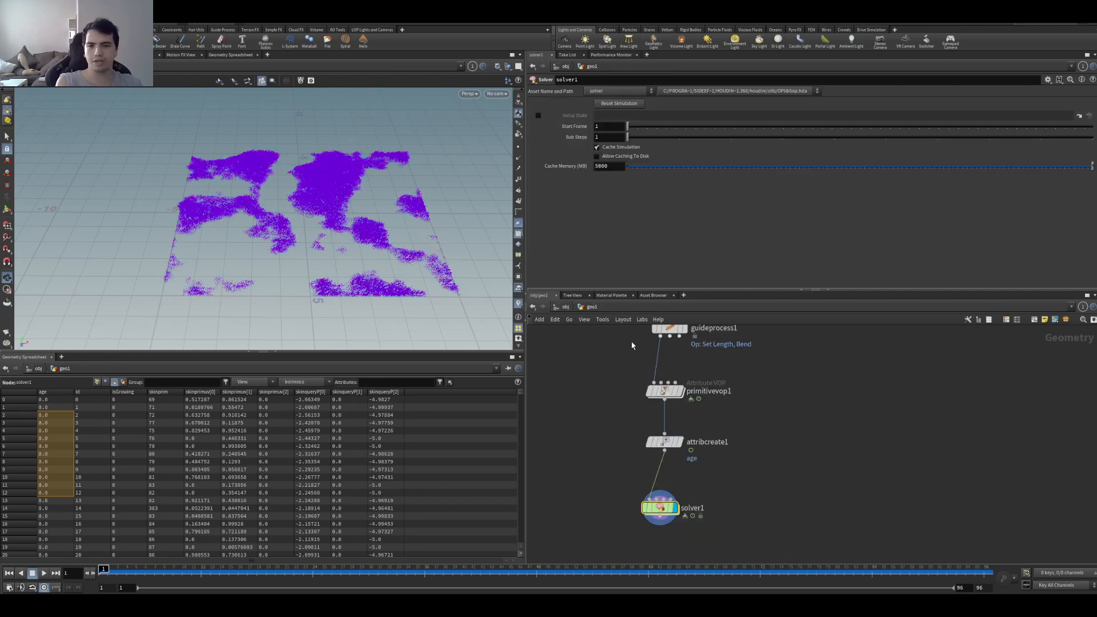
pyautogui.doubleClick(694, 509)
pyautogui.write('track_age')
pyautogui.press('Return')
# - Rename the primitivevop1 node to set_isGrowing_Anim
pyautogui.doubleClick(708, 442)
pyautogui.press('Escape')
pyautogui.doubleClick(720, 392)
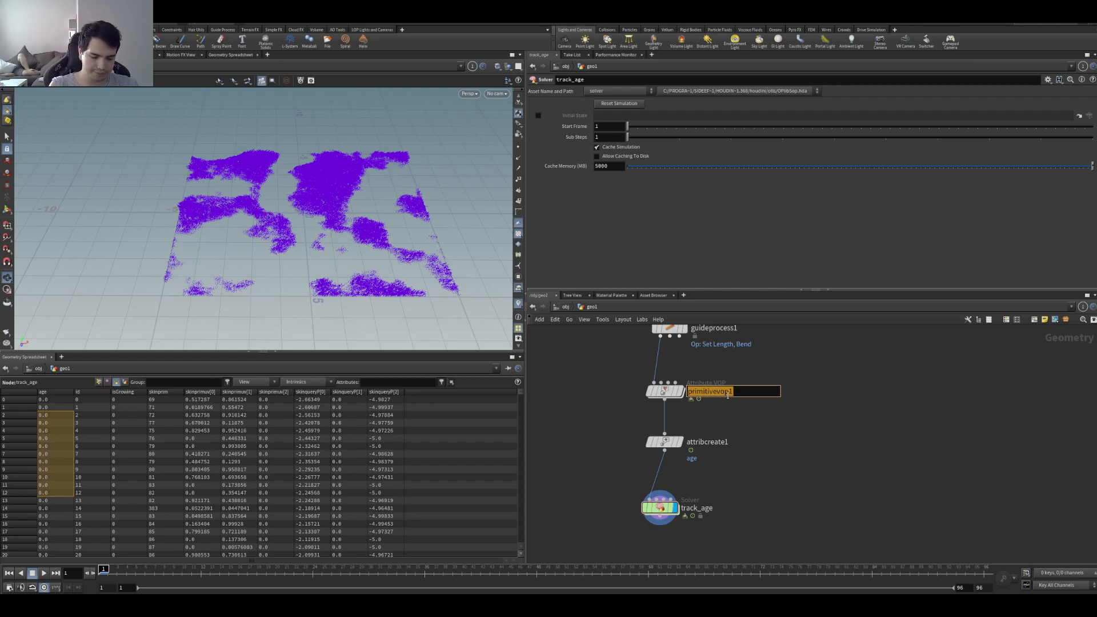
pyautogui.write('set_isGrowing_Anim')
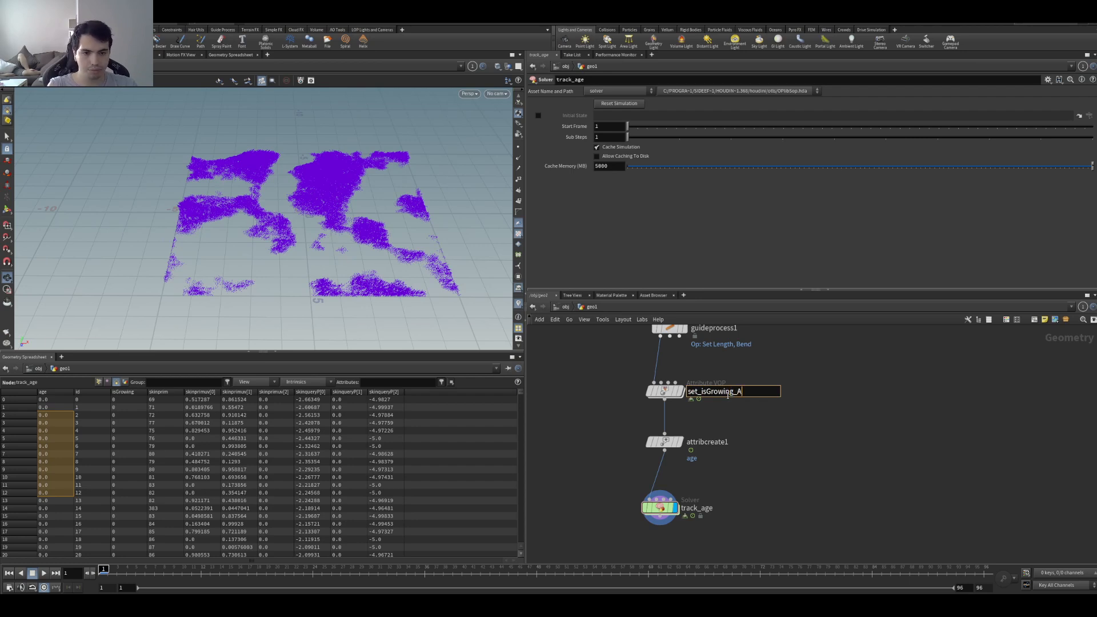
pyautogui.press('Return')
# - Color the set_isGrowing_Anim node green using the network's color palette
pyautogui.click(665, 391)
pyautogui.press('c')
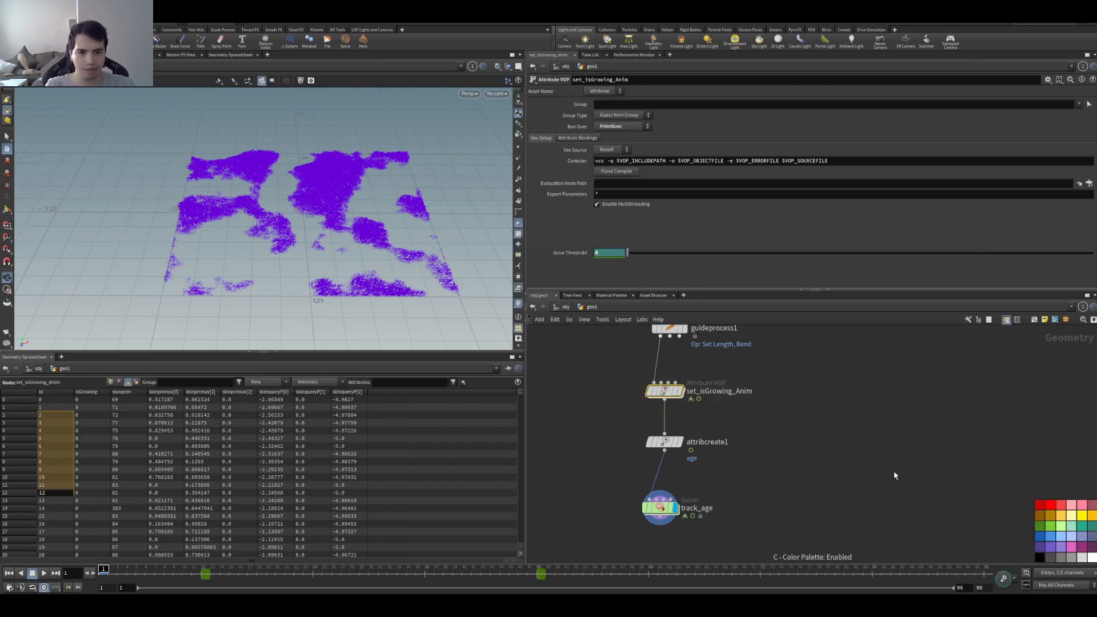
pyautogui.click(1060, 529)
pyautogui.click(777, 465)
pyautogui.press('c')
pyautogui.scroll(-5, 766, 448)
pyautogui.scroll(5, 754, 432)
pyautogui.click(692, 413)
pyautogui.press('c')
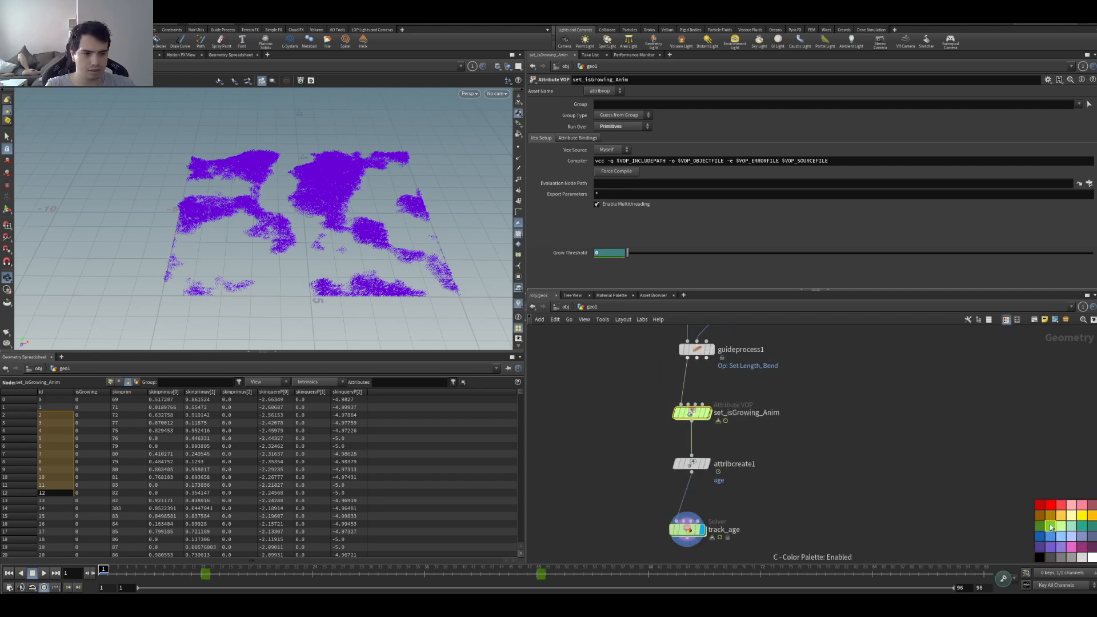
pyautogui.moveTo(651, 394); pyautogui.dragTo(737, 443)
pyautogui.scroll(-5, 849, 457)
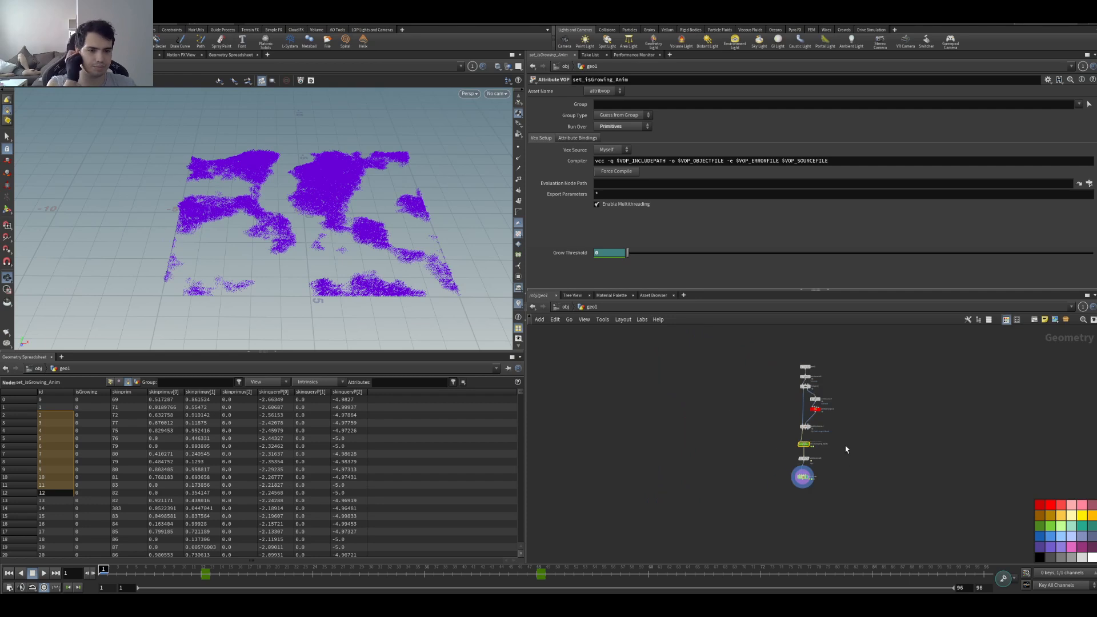
pyautogui.scroll(5, 880, 496)
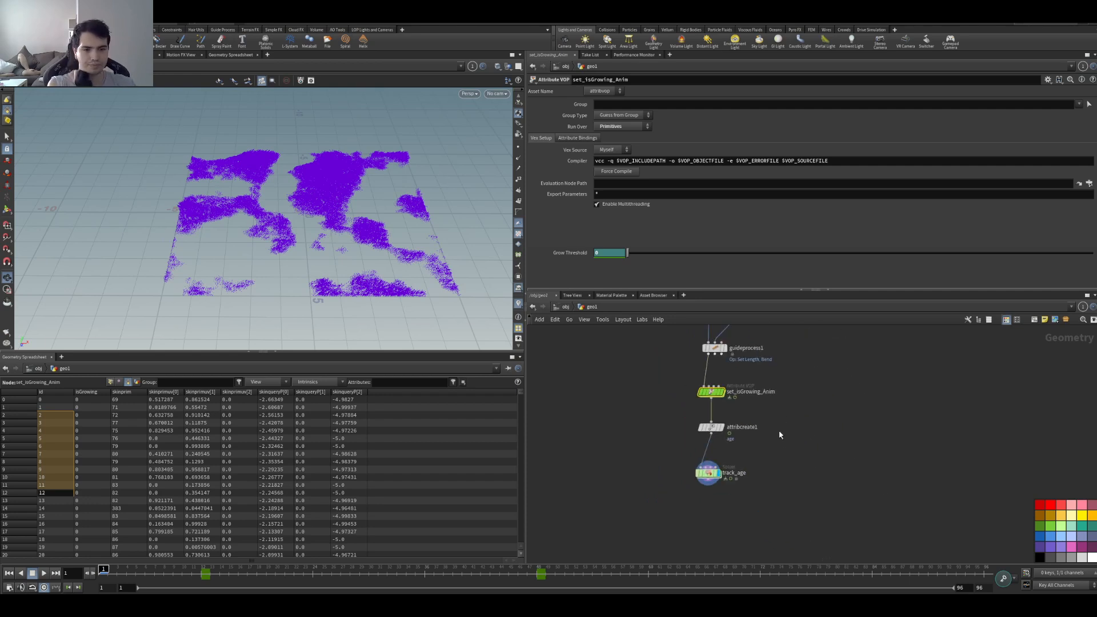
# - Select track_age, play the timeline to examine the age visualization, and return to frame 1
pyautogui.click(700, 427)
pyautogui.click(709, 472)
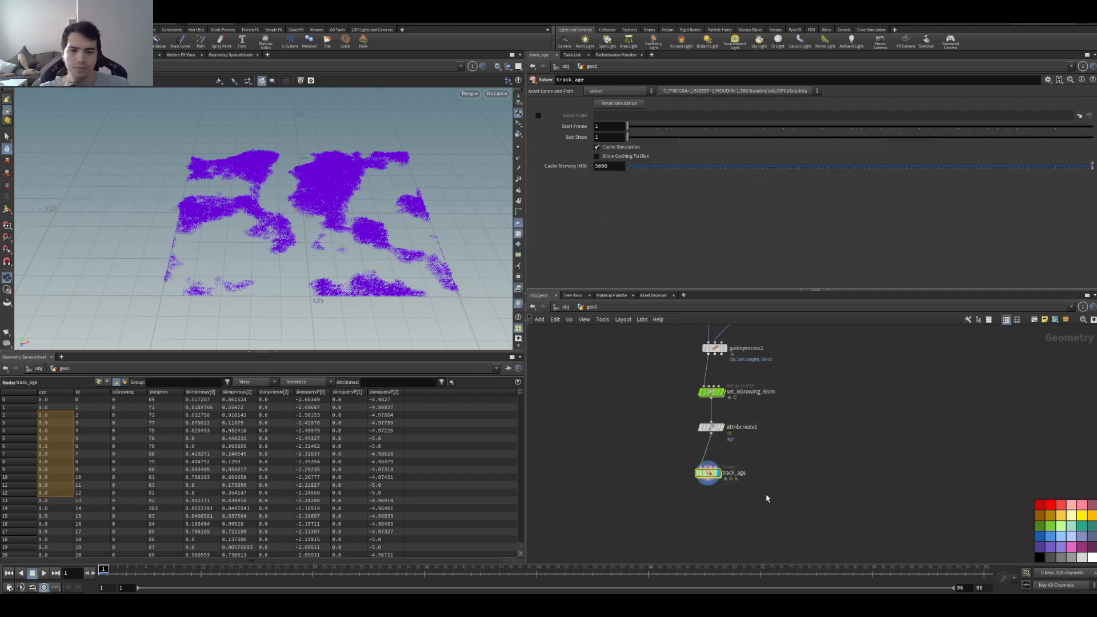
pyautogui.press('Up')
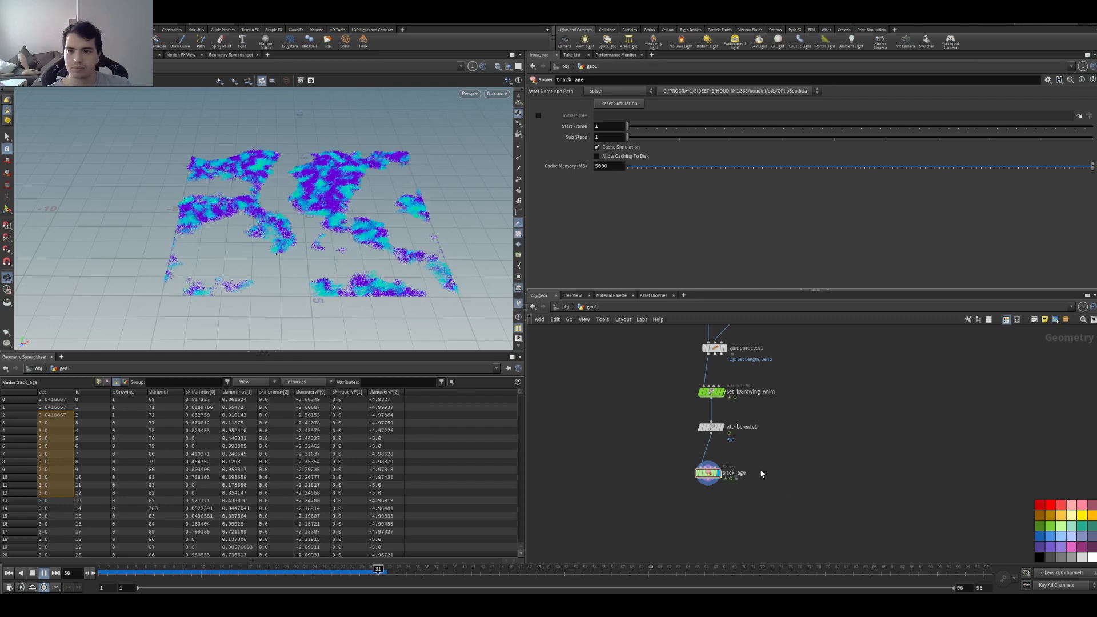
pyautogui.hotkey('ctrl', 'Up')
# - Add an Attribute Wrangle below track_age and connect it to the solver's output
pyautogui.scroll(3, 748, 471)
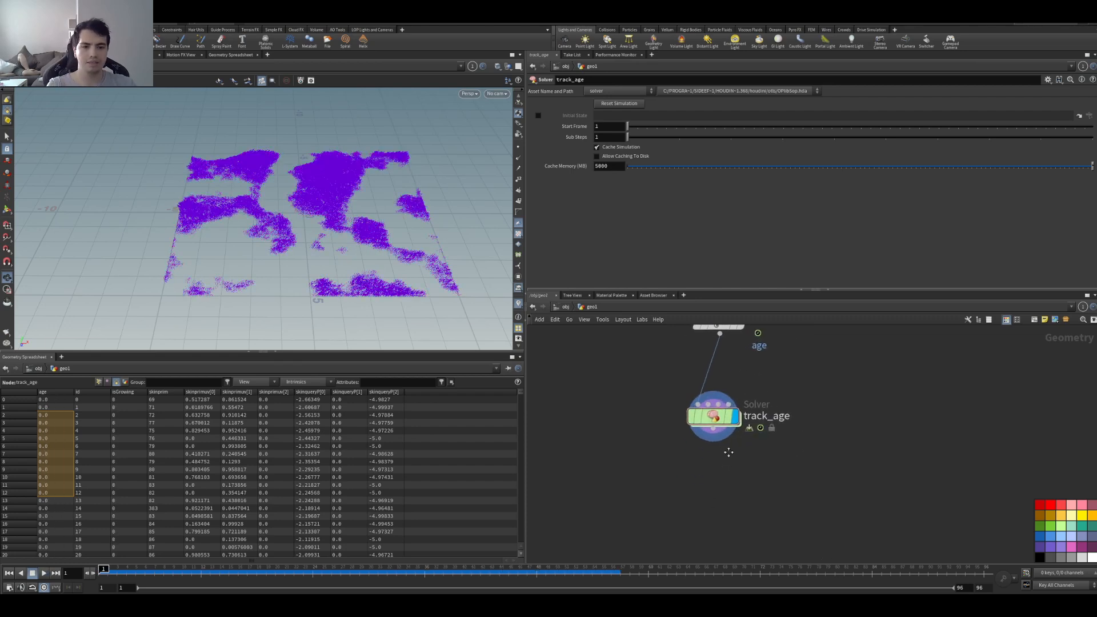
pyautogui.press('Tab')
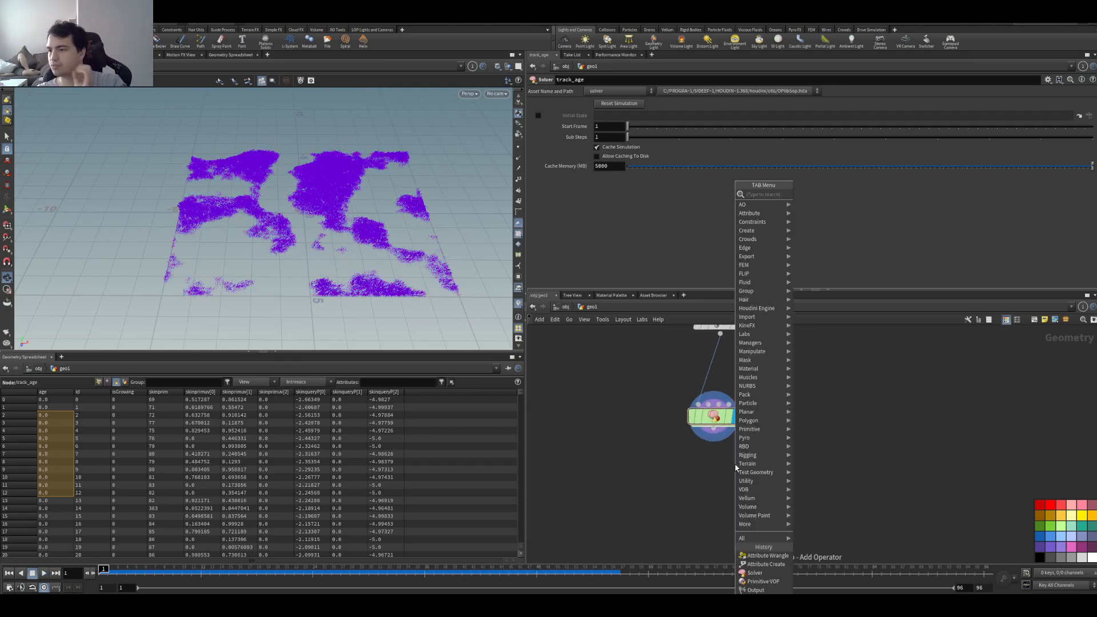
pyautogui.write('wran')
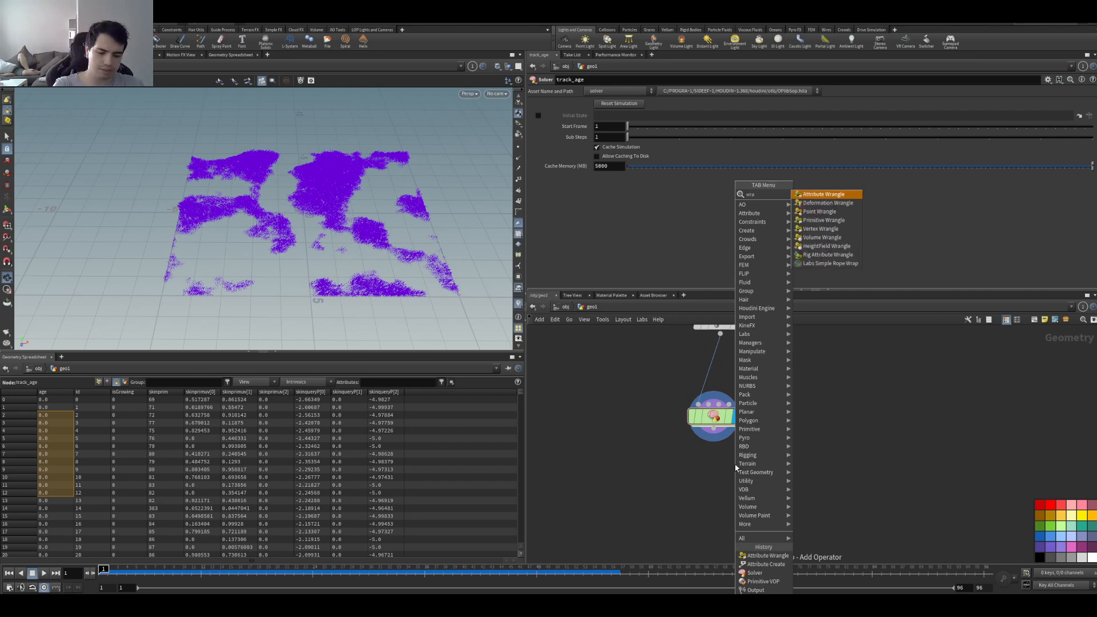
pyautogui.press('Escape')
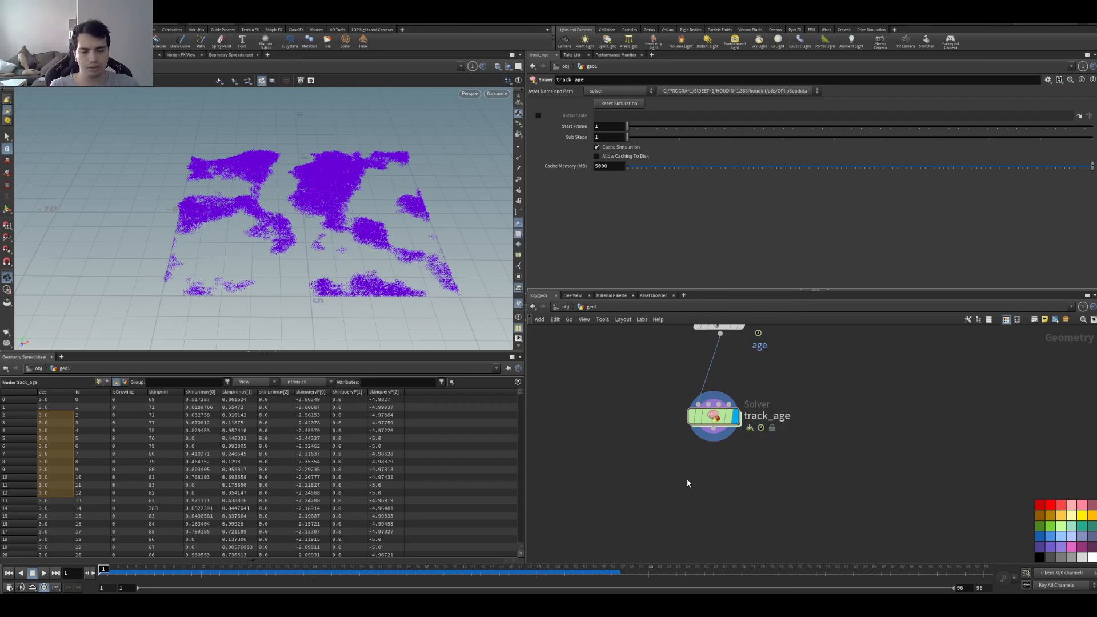
pyautogui.scroll(-4, 686, 483)
pyautogui.click(734, 490)
pyautogui.scroll(3, 734, 491)
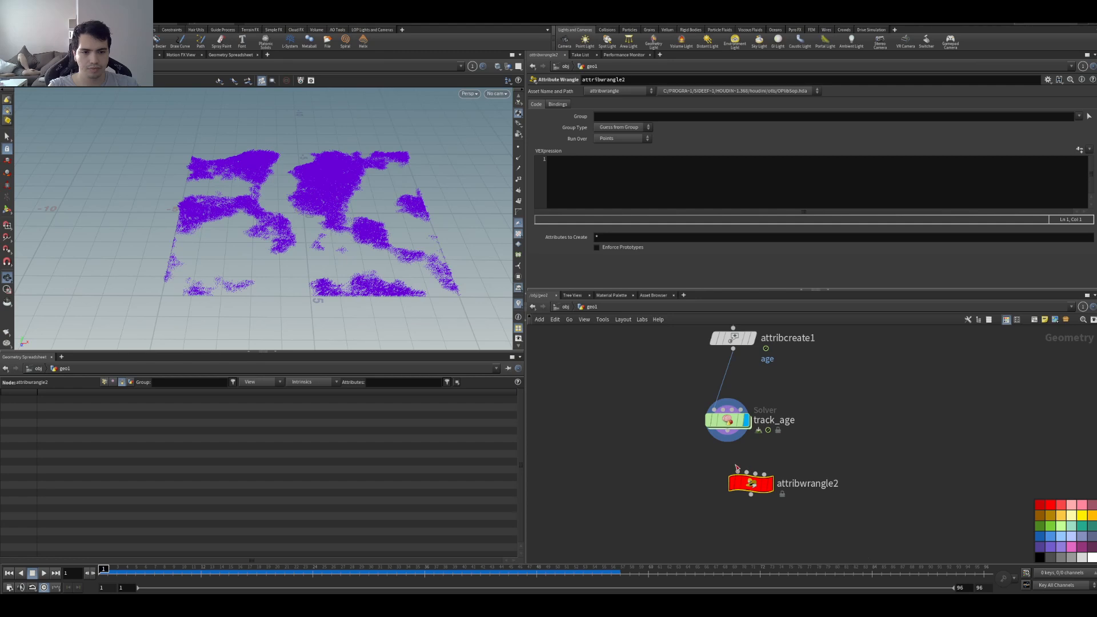
pyautogui.moveTo(752, 482); pyautogui.dragTo(727, 540)
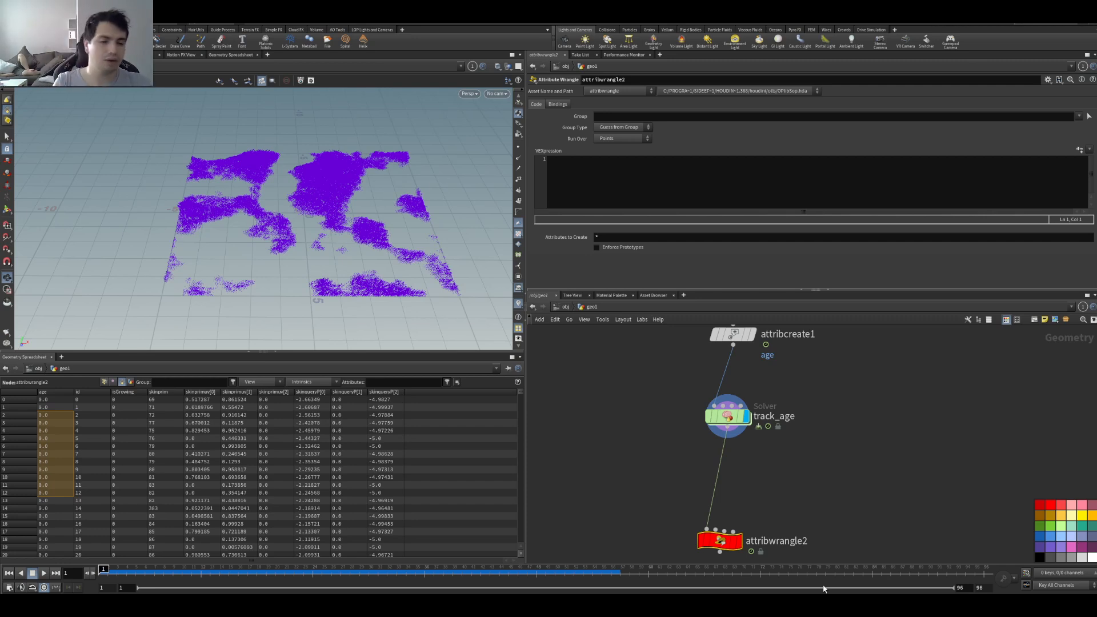
# - Insert an Attribute Promote node between track_age and attribwrangle2, and display its output
pyautogui.scroll(-2, 784, 500)
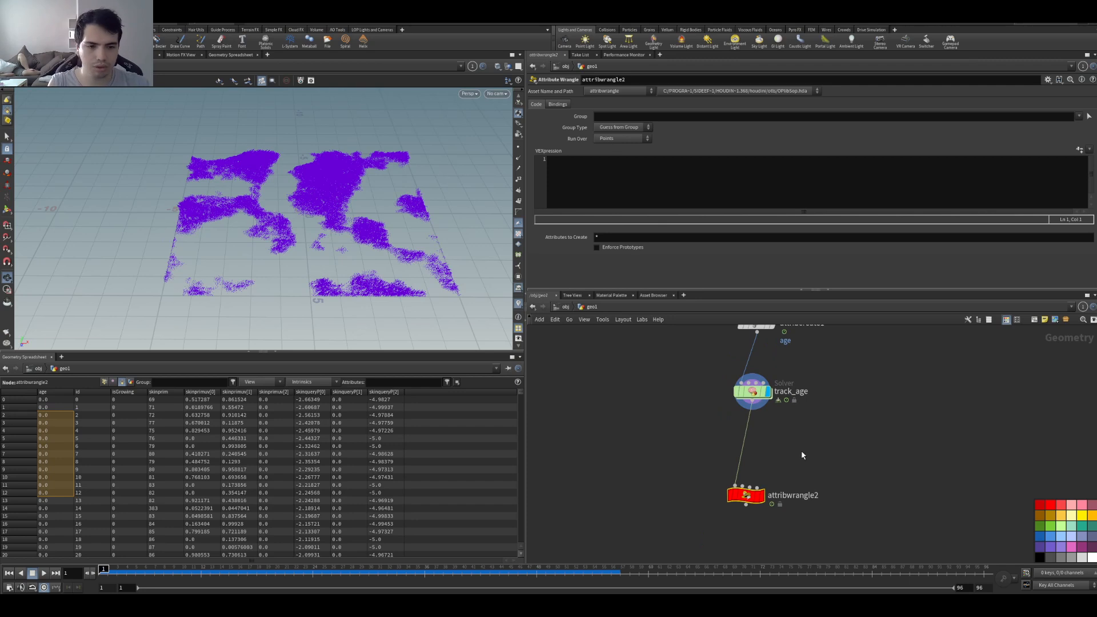
pyautogui.press('Tab')
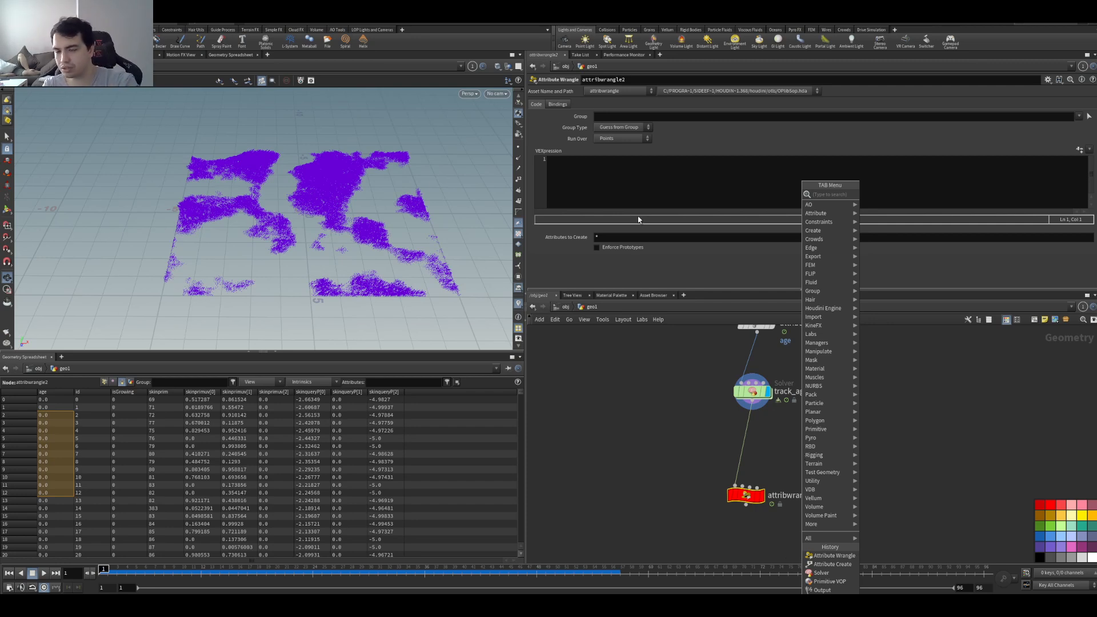
pyautogui.click(656, 392)
pyautogui.press('Tab')
pyautogui.write('attrib')
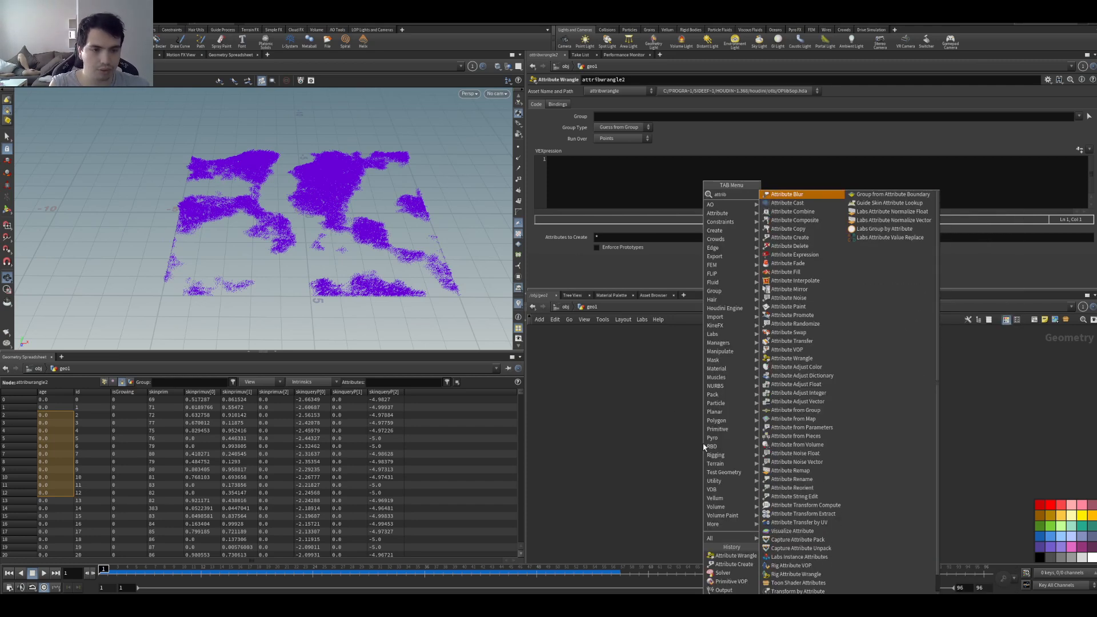
pyautogui.write('va')
pyautogui.press('BackSpace')
pyautogui.press('BackSpace')
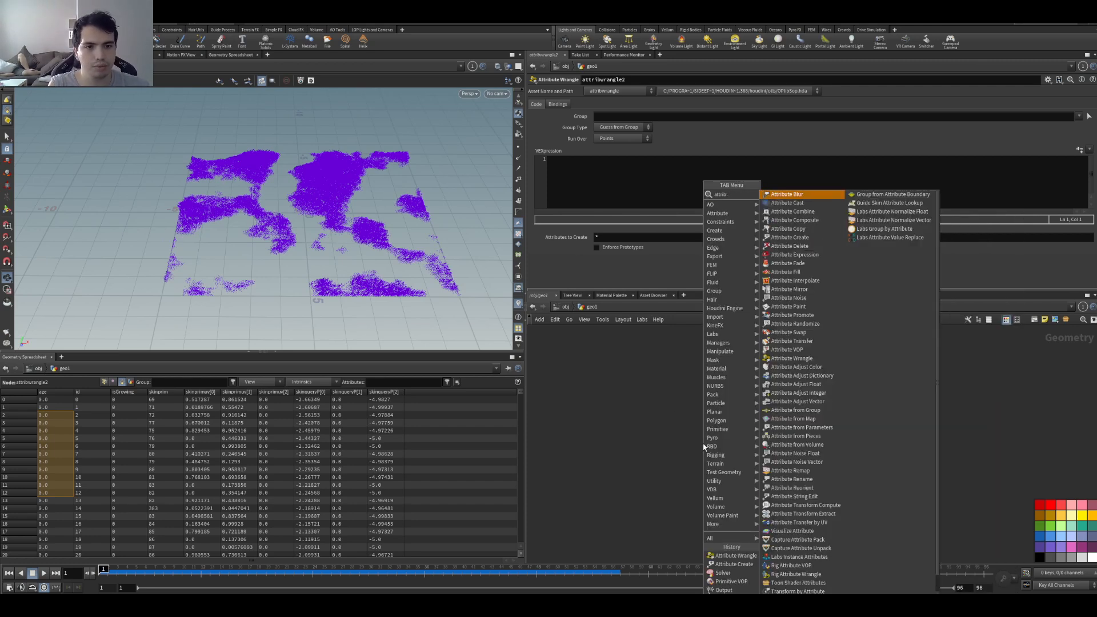
pyautogui.press('Escape')
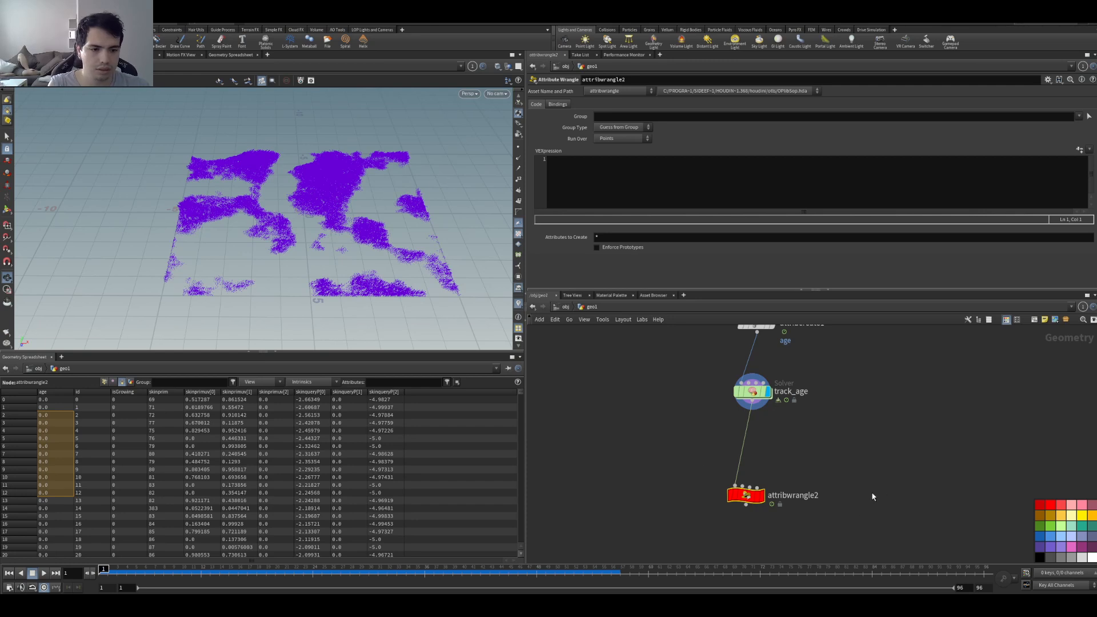
pyautogui.scroll(4, 870, 509)
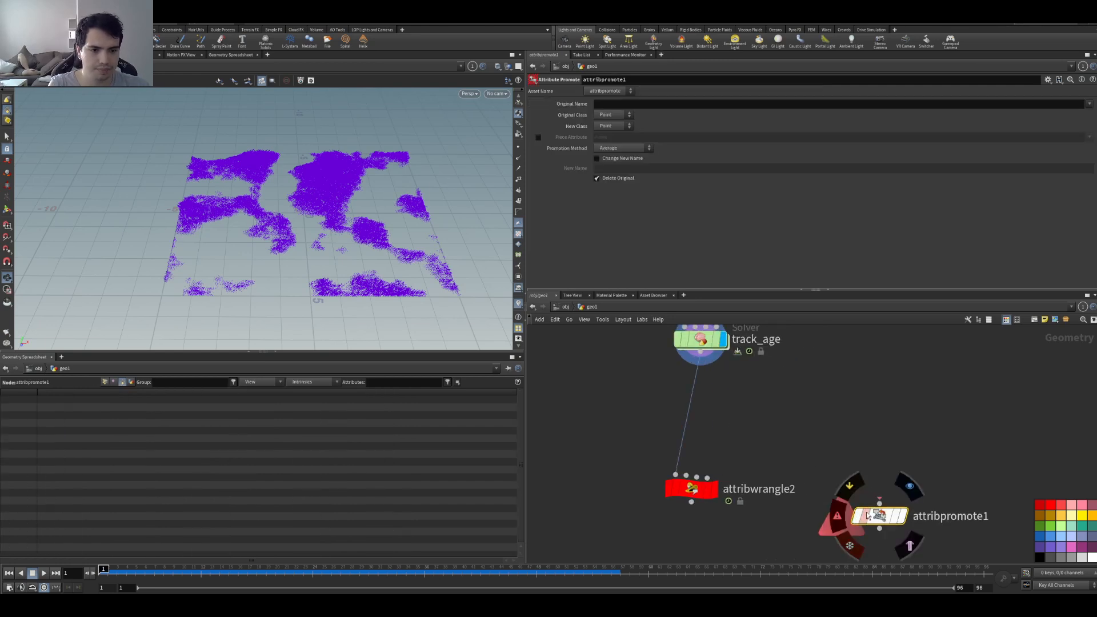
pyautogui.moveTo(868, 515); pyautogui.dragTo(695, 426)
pyautogui.click(729, 426)
# - Set attribpromote1 to promote the age attribute from Primitive to Point class
pyautogui.click(613, 115)
pyautogui.click(609, 132)
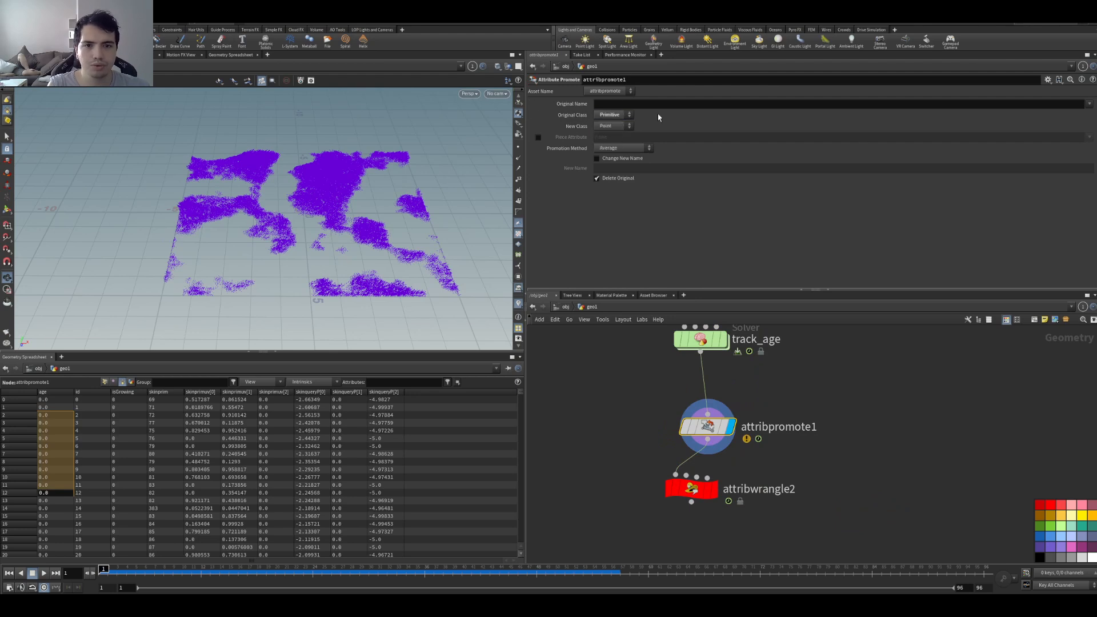
pyautogui.click(1090, 103)
pyautogui.click(1073, 114)
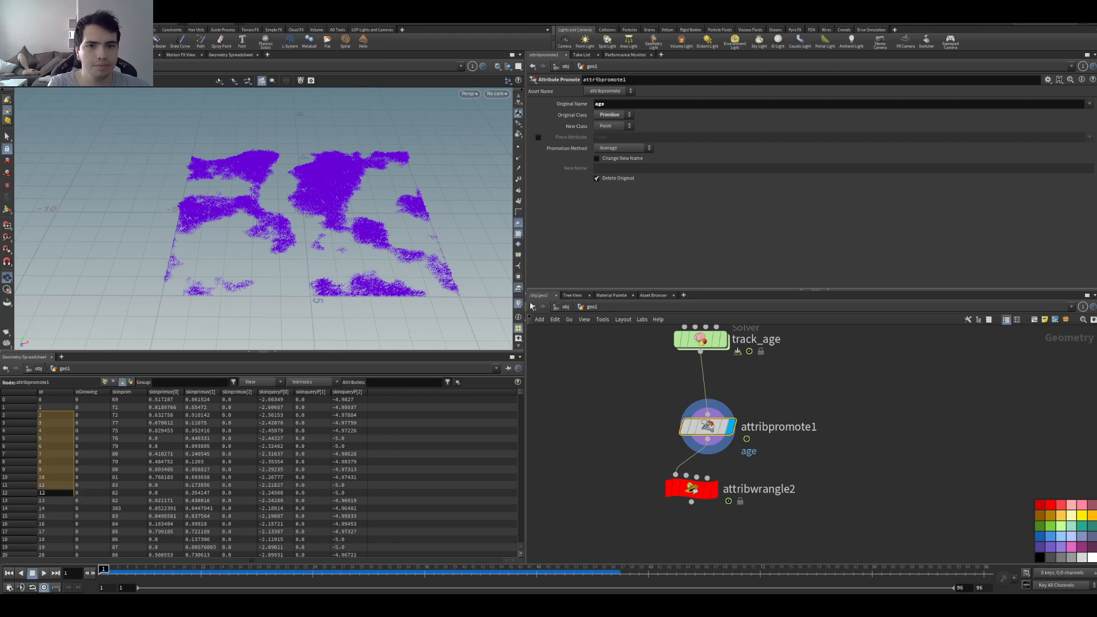
# - Select attribwrangle2, go to frame 50, and examine the point attributes in the spreadsheet sorted by age
pyautogui.click(691, 489)
pyautogui.click(555, 569)
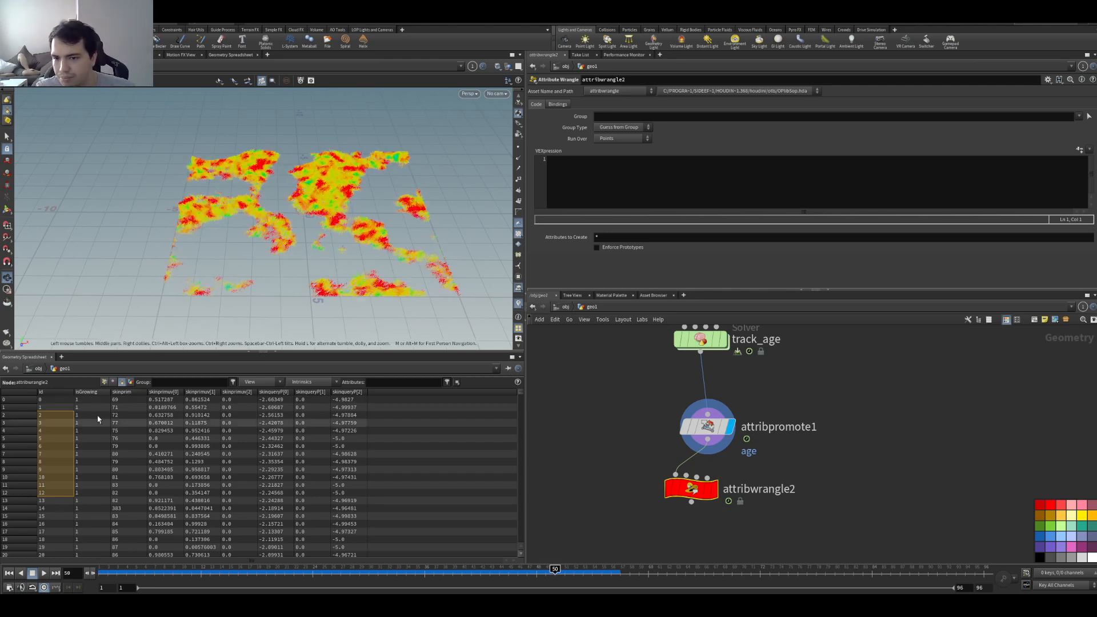
pyautogui.click(104, 382)
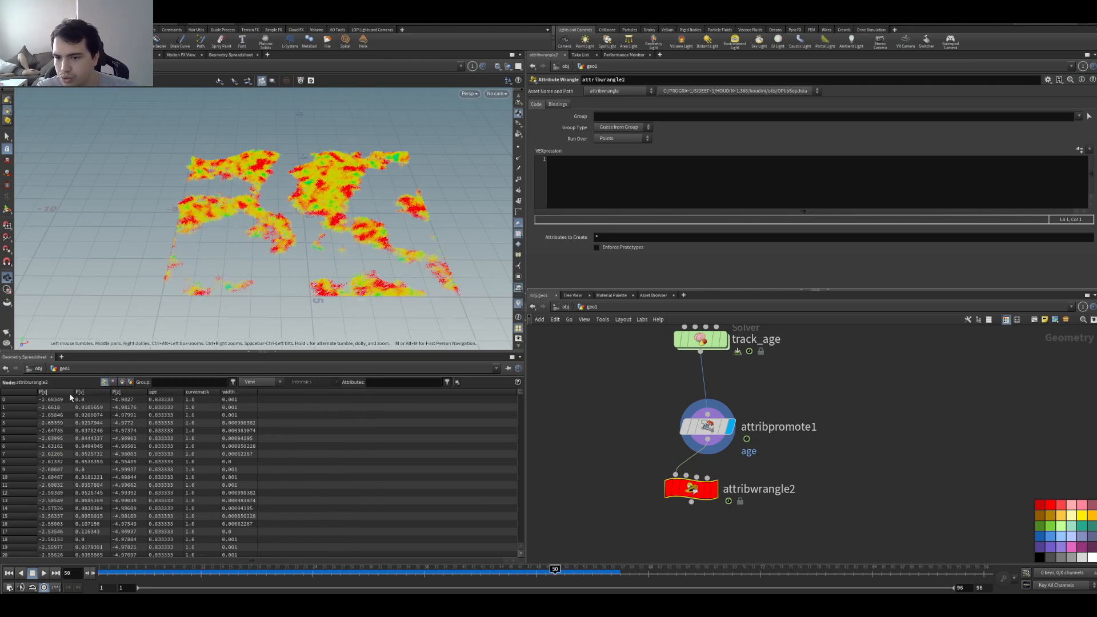
pyautogui.click(154, 391)
# - Display attribwrangle2, rename it to Grow, and align it below attribpromote1
pyautogui.moveTo(633, 457); pyautogui.dragTo(720, 506)
pyautogui.click(722, 462)
pyautogui.click(772, 505)
pyautogui.write('Grow')
pyautogui.press('Return')
pyautogui.moveTo(720, 515); pyautogui.dragTo(703, 514)
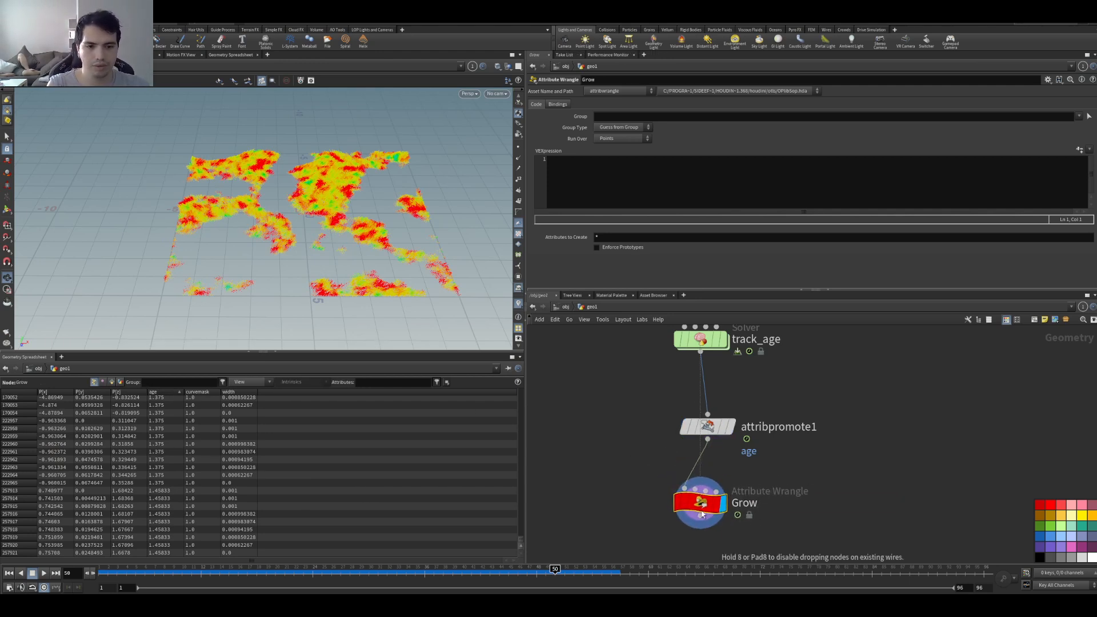
# - Return to frame 1 and write f@grow = clamp(f@age, 0, 1); in the Grow wrangle's VEX code
pyautogui.click(659, 189)
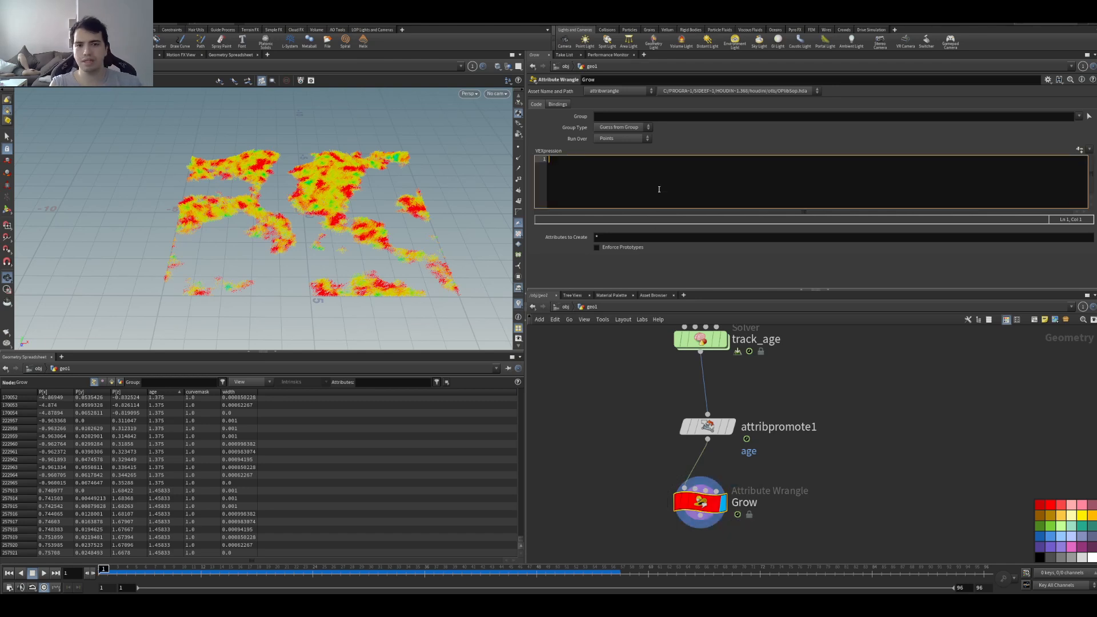
pyautogui.hotkey('ctrl', 'Up')
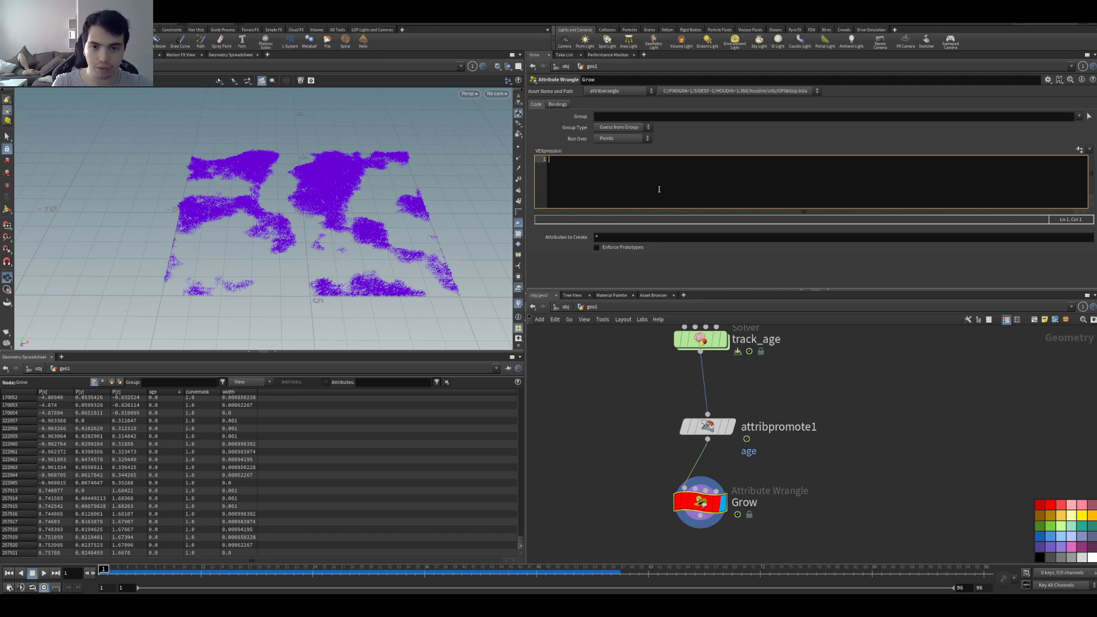
pyautogui.write('o')
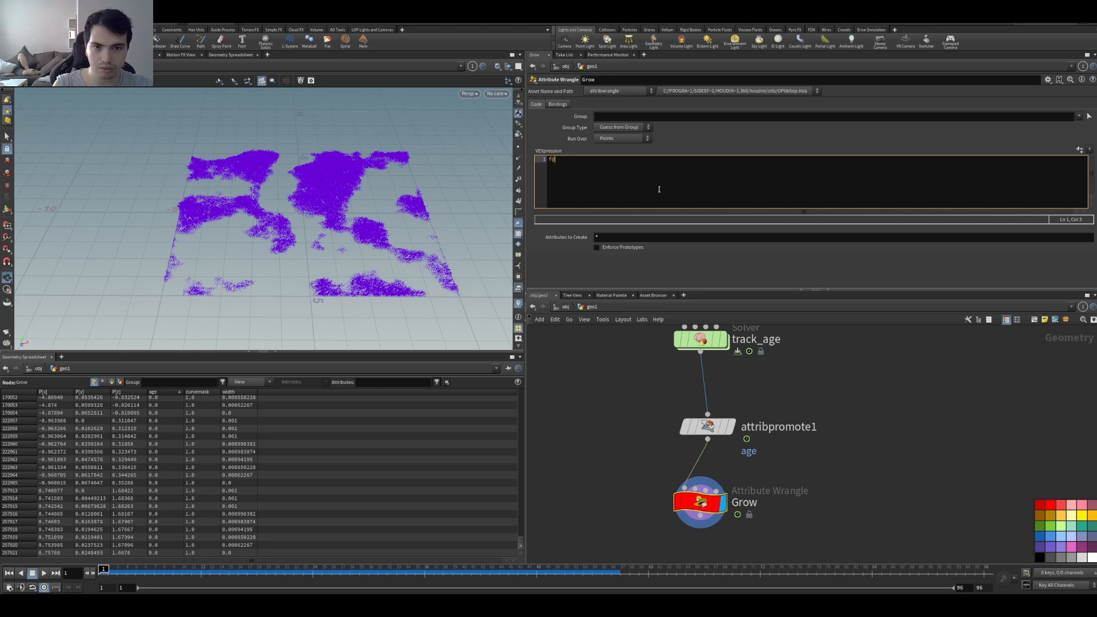
pyautogui.write('ag')
pyautogui.press('BackSpace')
pyautogui.press('BackSpace')
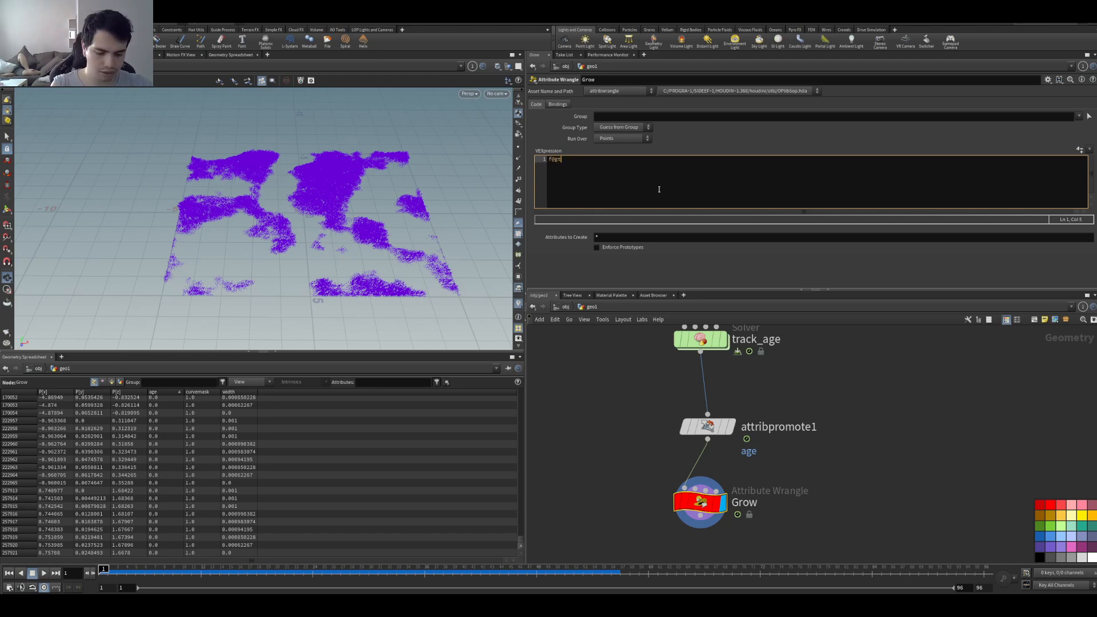
pyautogui.write('row = clamp(f@age, 0, 1);')
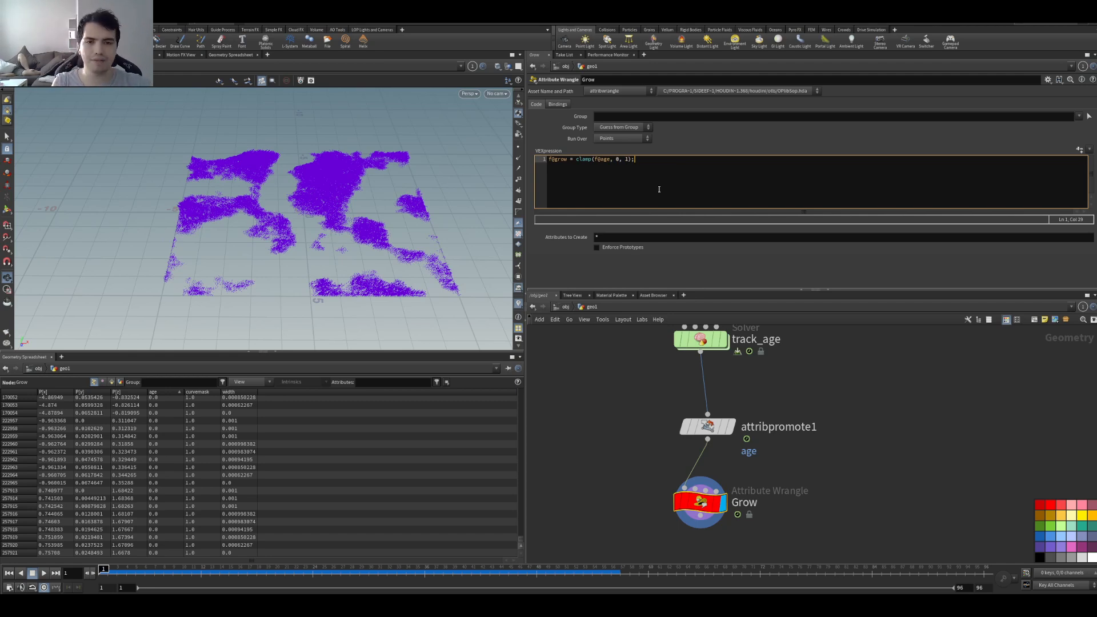
# - Play the timeline to frame 57 and examine the grow attribute's point values in the spreadsheet
pyautogui.press('Up')
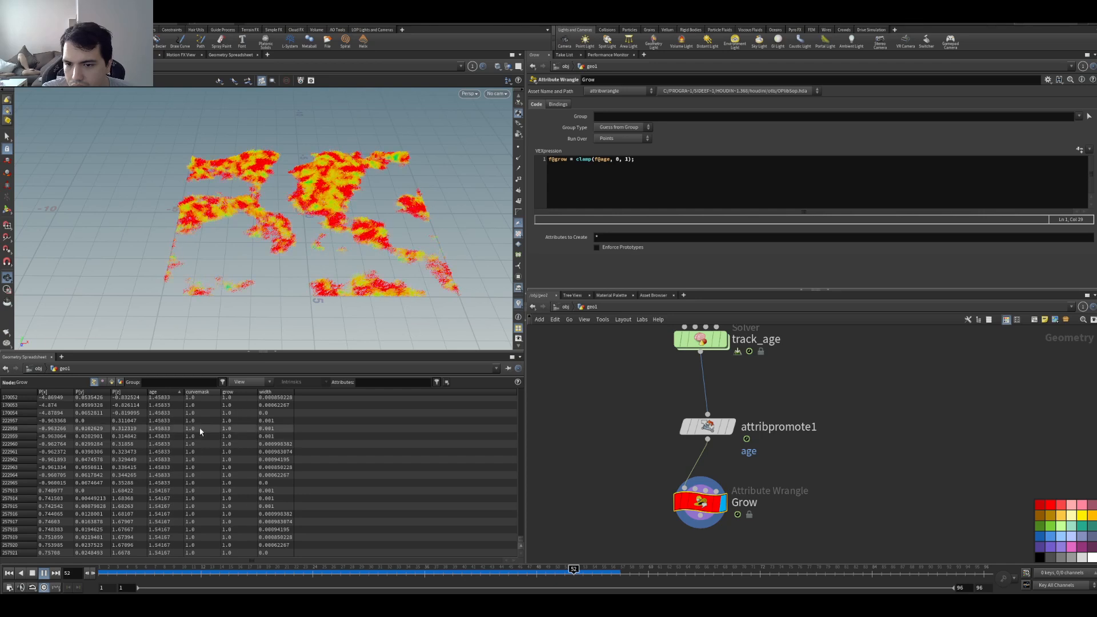
pyautogui.press('Up')
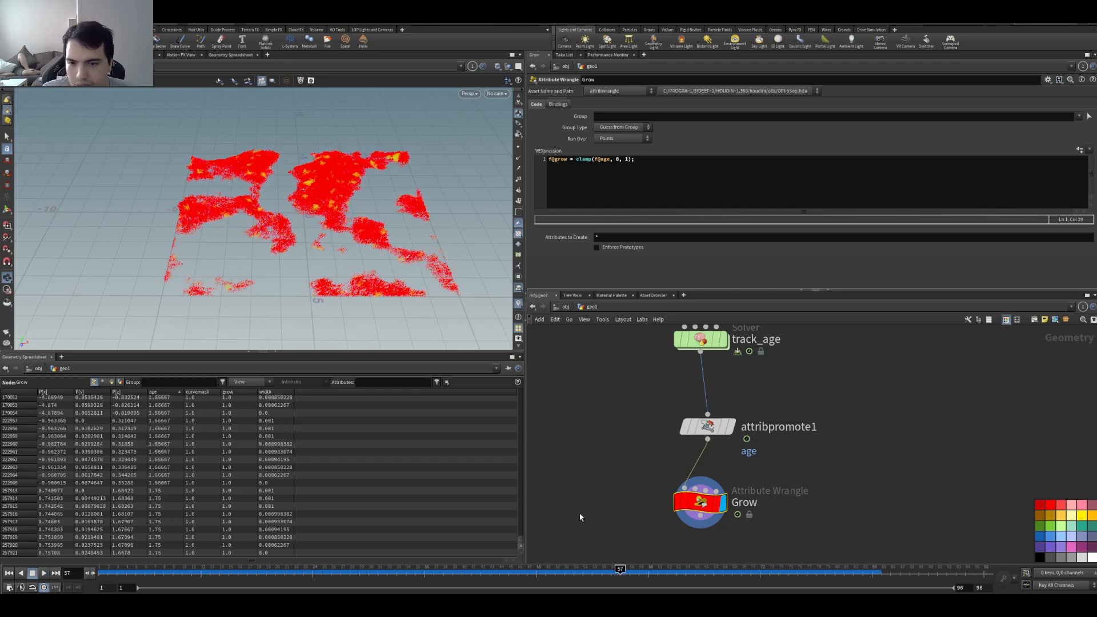
pyautogui.moveTo(241, 411)
pyautogui.mouseDown()
pyautogui.moveTo(240, 483)
pyautogui.moveTo(240, 397)
pyautogui.mouseUp()
pyautogui.click(240, 491)
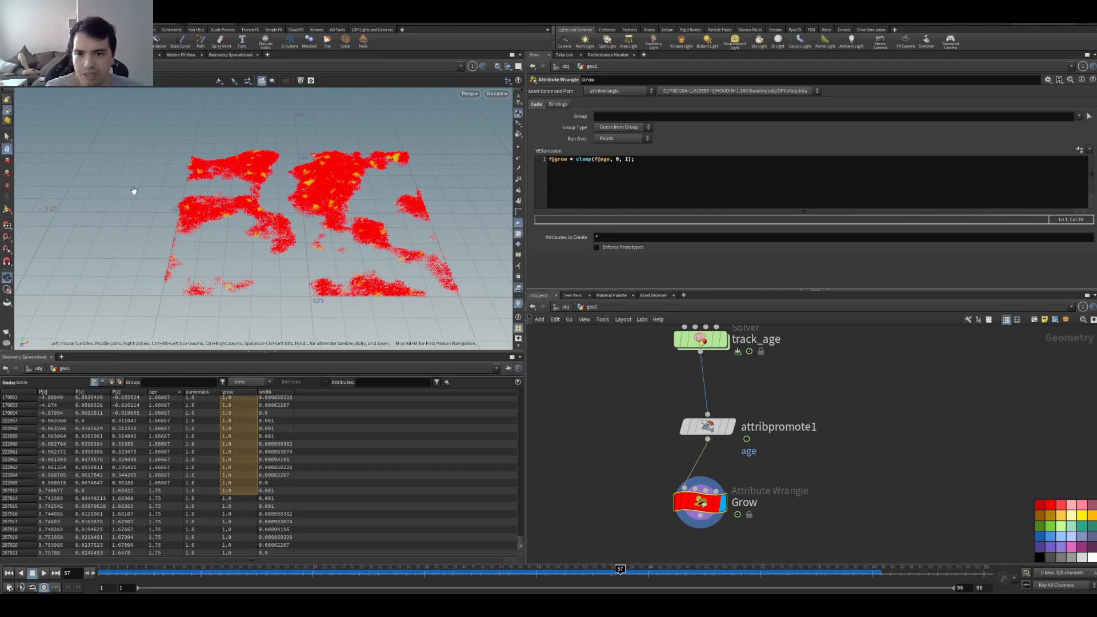
# - Leave a blank line in the Grow code and begin the statement vector pos = primuv( below it
pyautogui.click(754, 203)
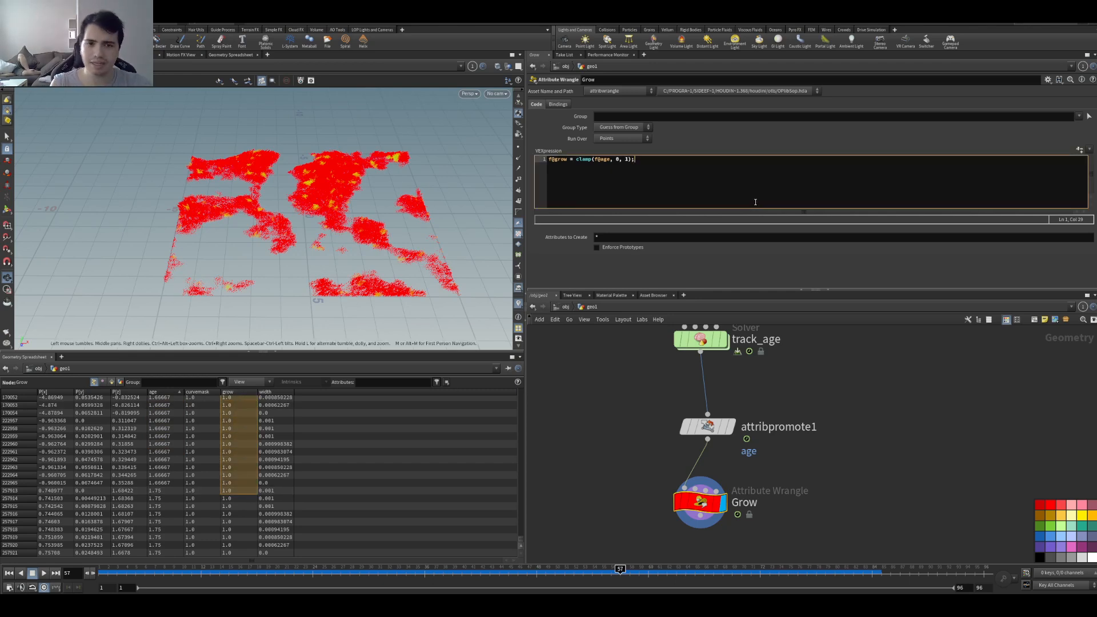
pyautogui.press('Return')
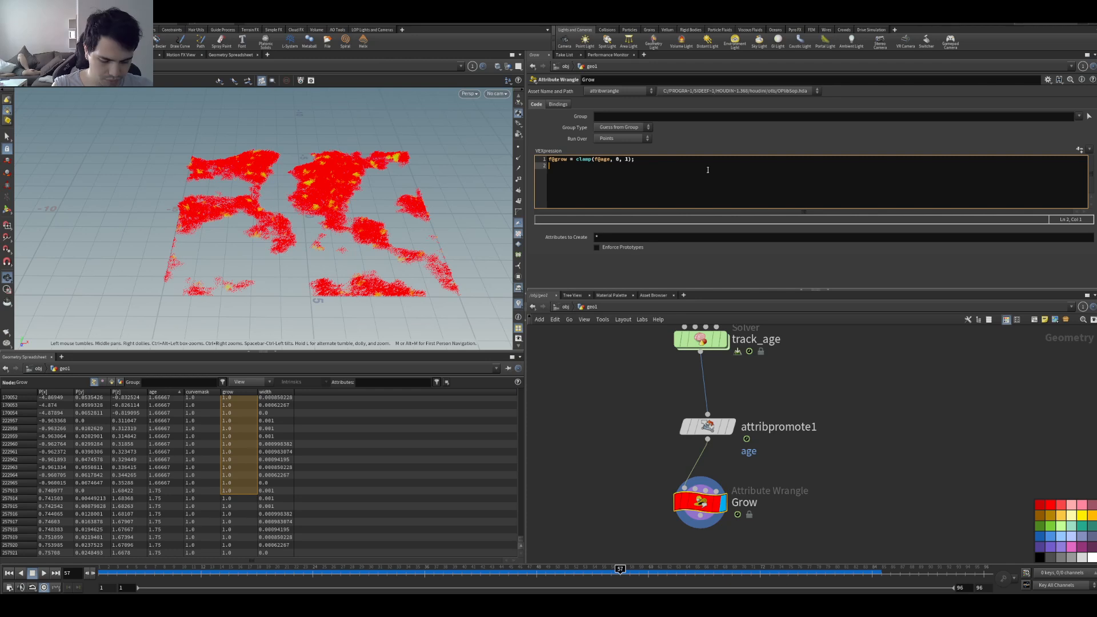
pyautogui.press('BackSpace')
pyautogui.press('Return')
pyautogui.press('Return')
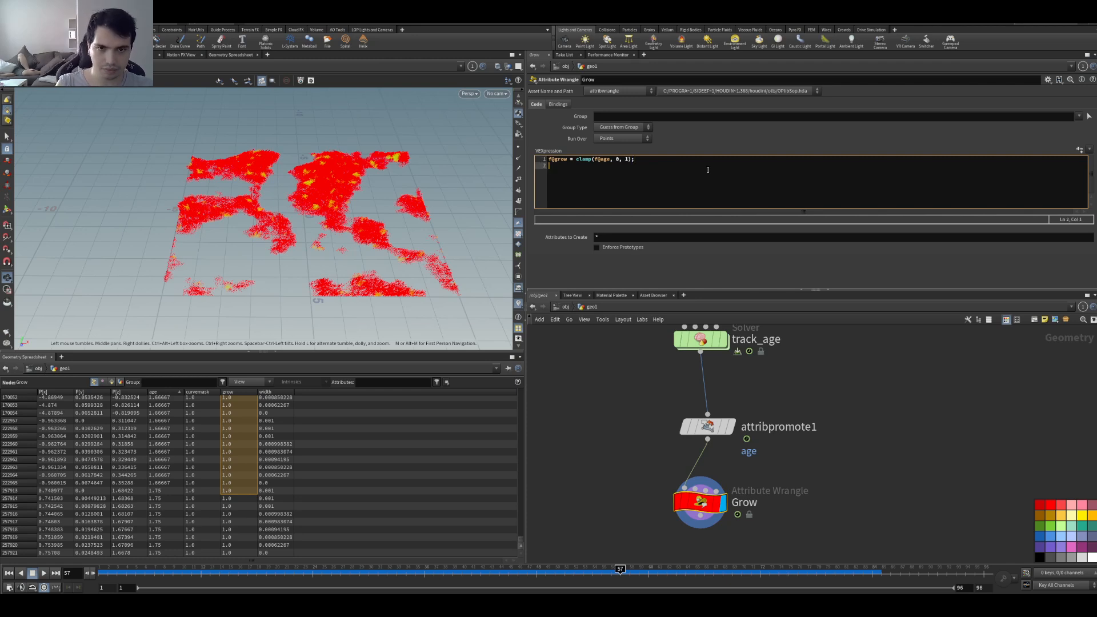
pyautogui.write('vec')
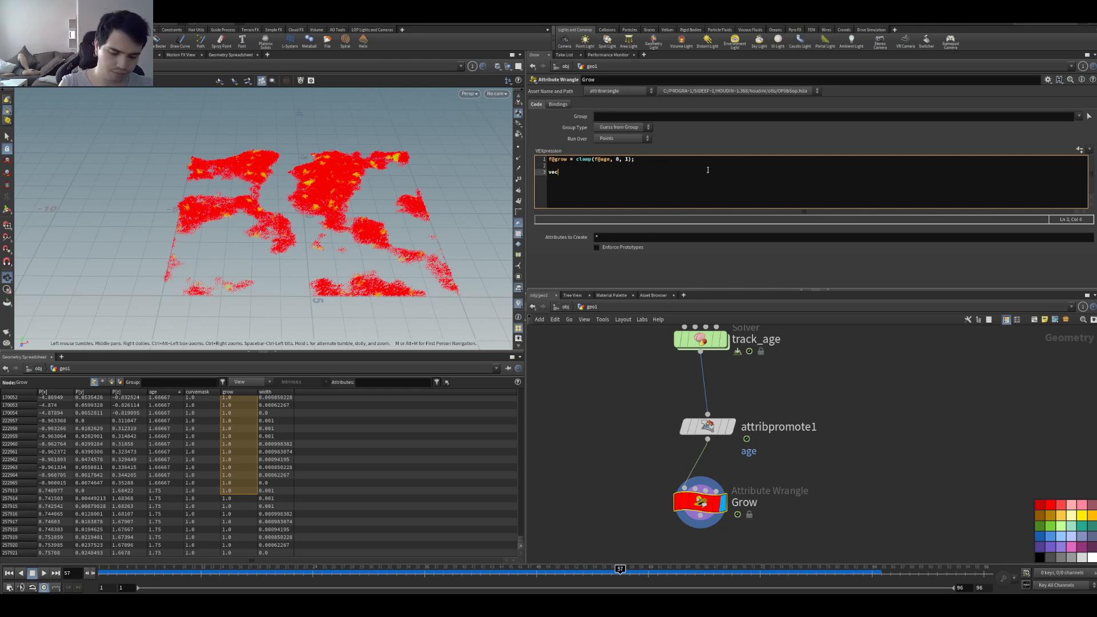
pyautogui.write('tor pos = primuv(')
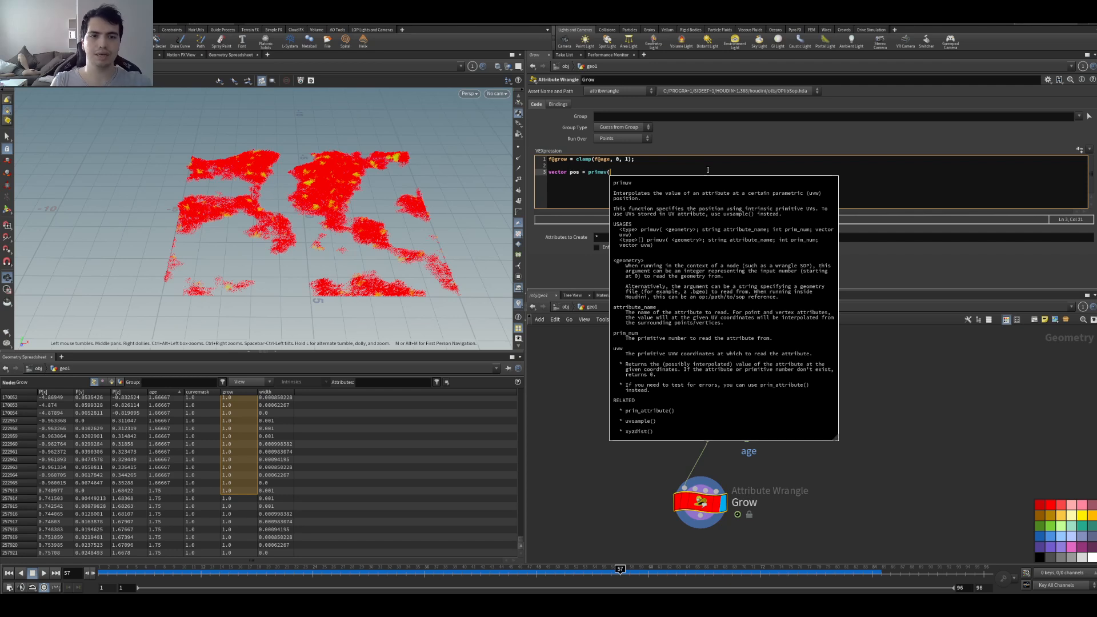
# - Open the help page for the primuv function and examine its argument signature
pyautogui.doubleClick(598, 172)
pyautogui.click(667, 180)
pyautogui.press('F1')
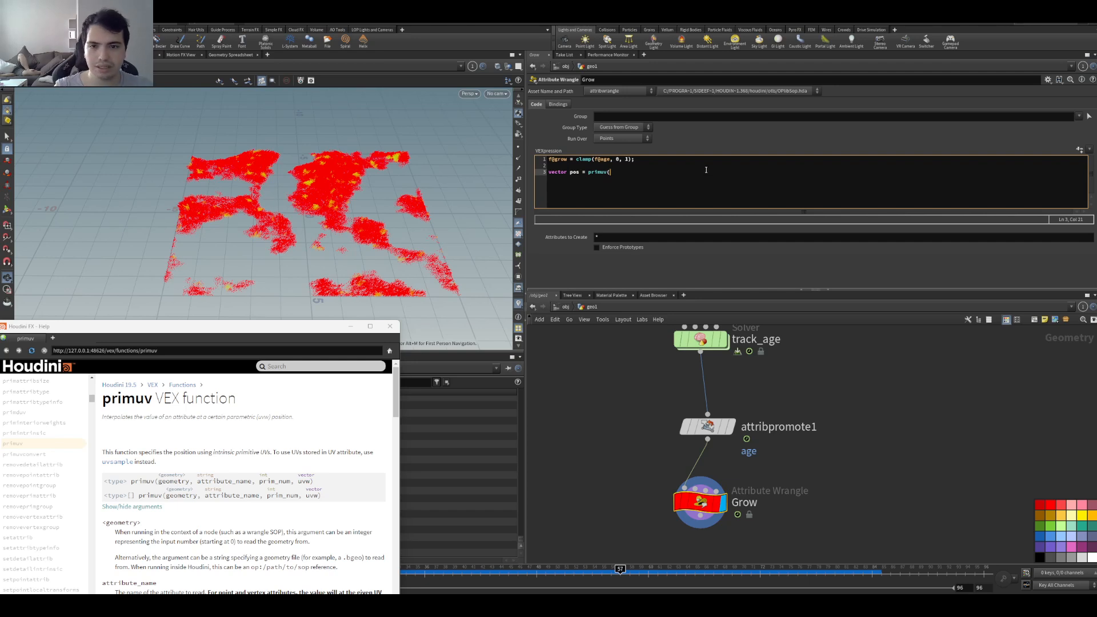
pyautogui.moveTo(315, 482); pyautogui.dragTo(137, 485)
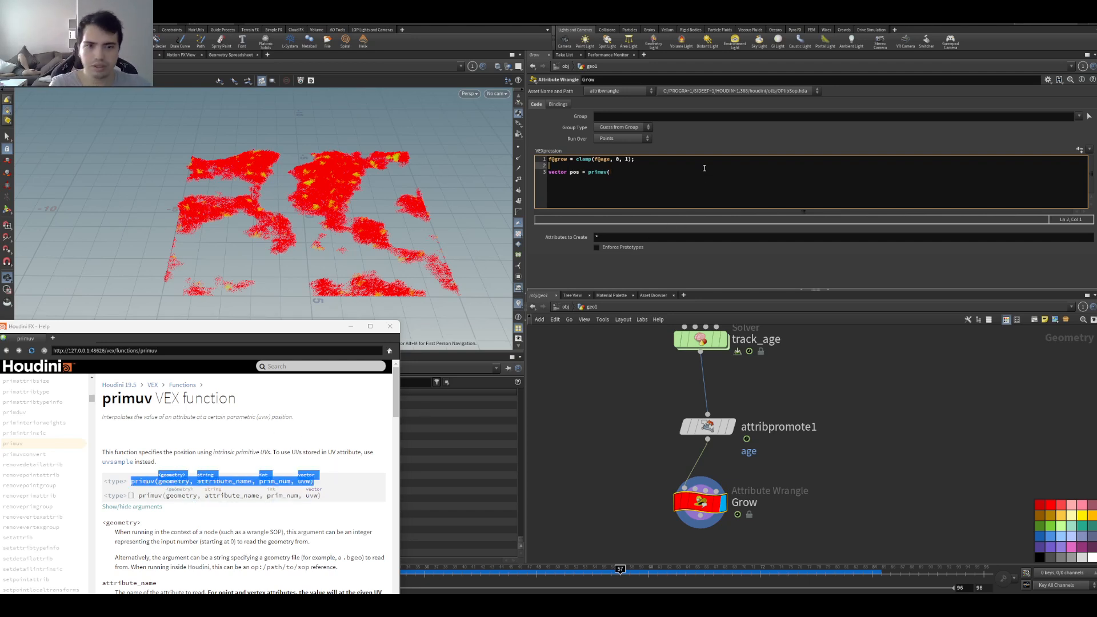
pyautogui.write('0, ')
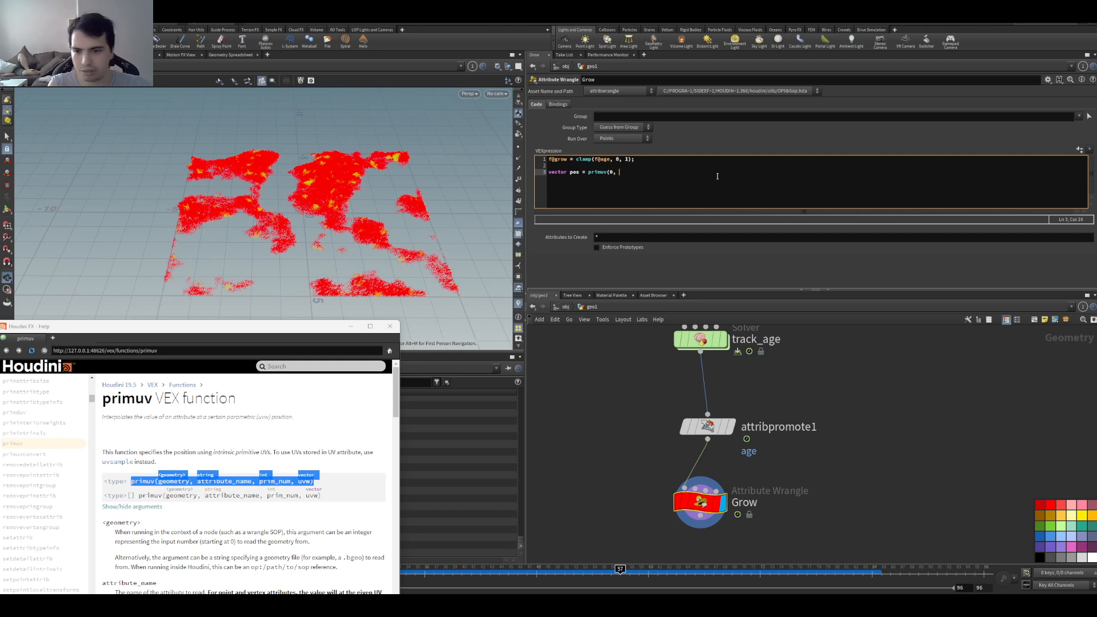
pyautogui.write("'P', ")
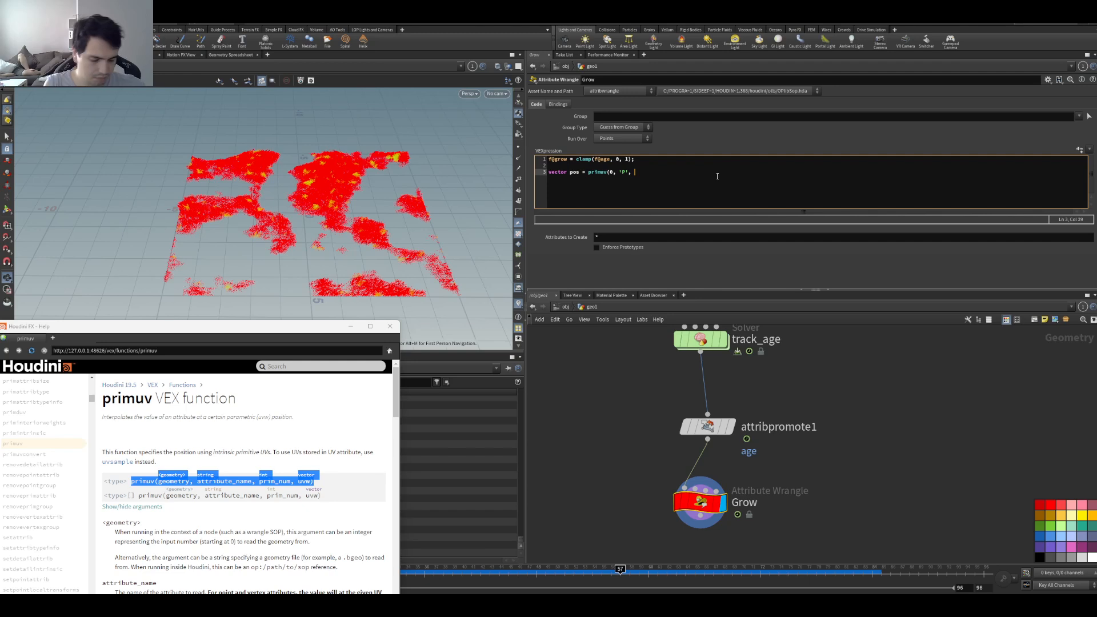
pyautogui.write('@rp')
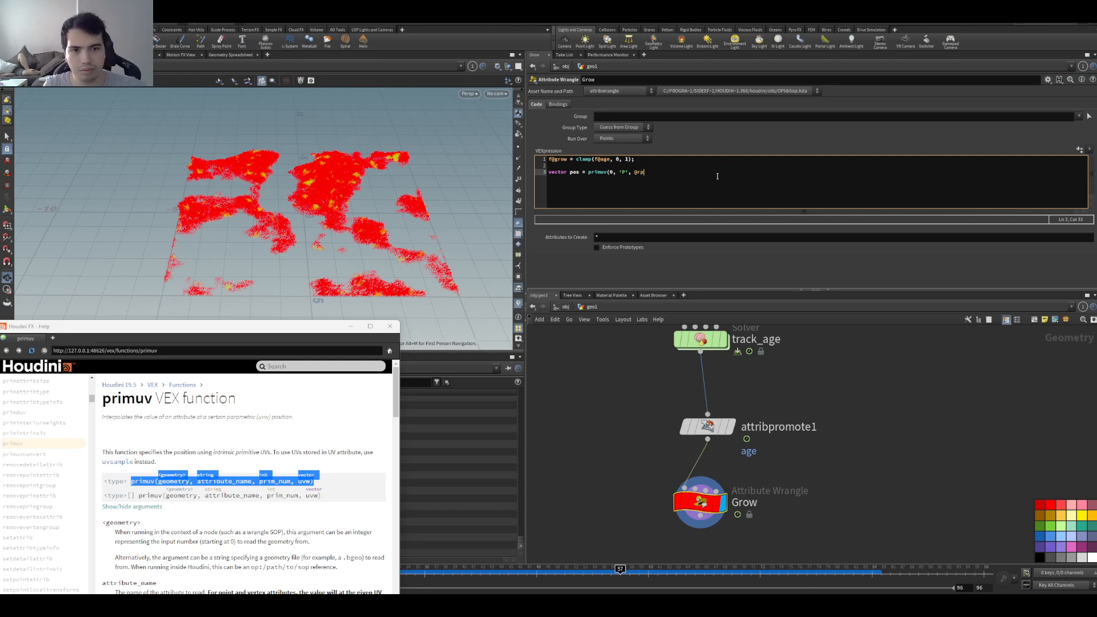
pyautogui.write('imnum')
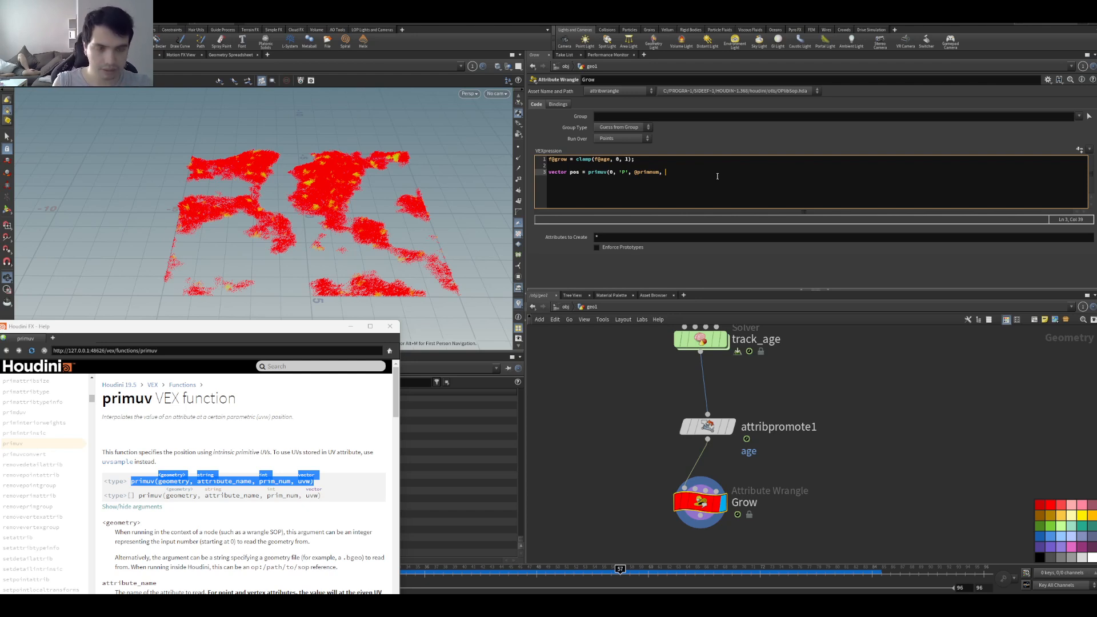
pyautogui.write(', f@u')
pyautogui.press('BackSpace')
pyautogui.write('c')
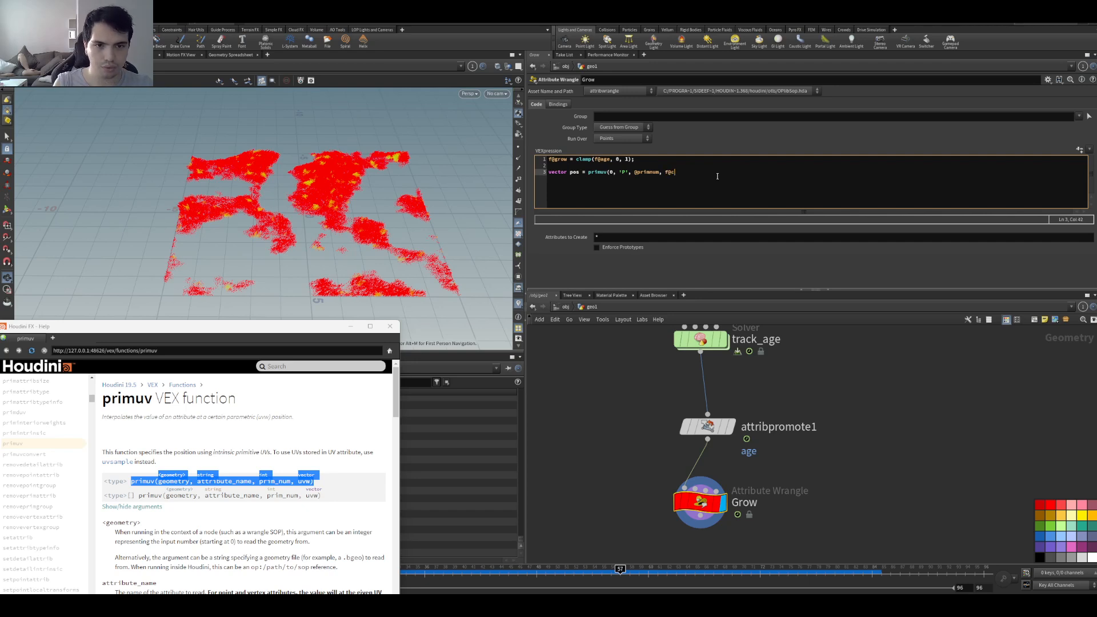
pyautogui.write('urveu ')
pyautogui.write('* g')
pyautogui.press('BackSpace')
pyautogui.write('f')
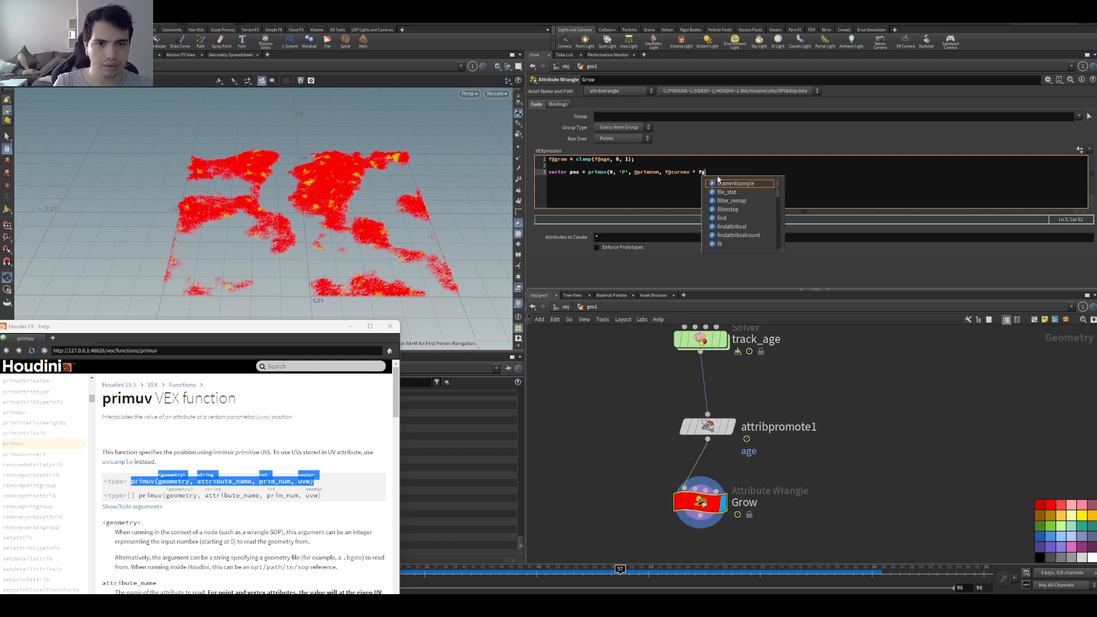
pyautogui.write('@grow')
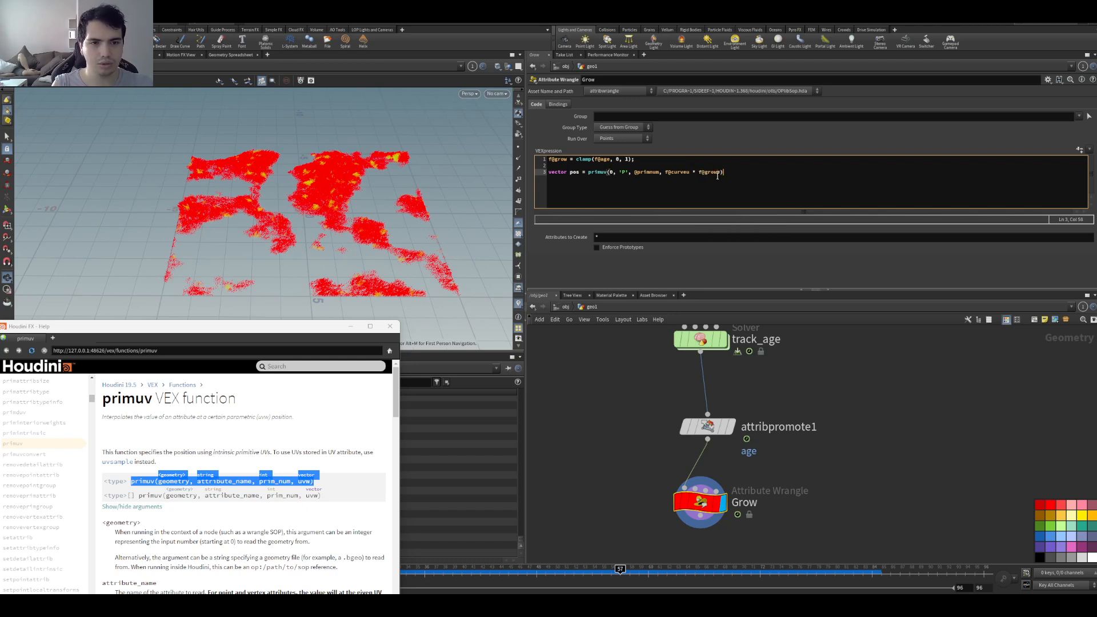
pyautogui.write(');')
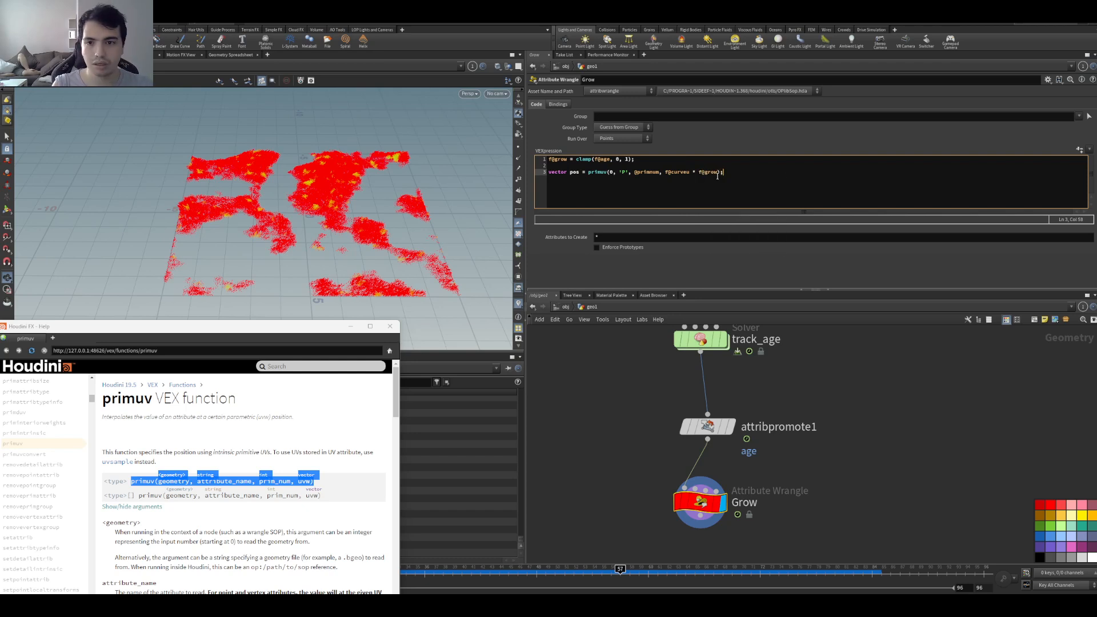
pyautogui.click(391, 327)
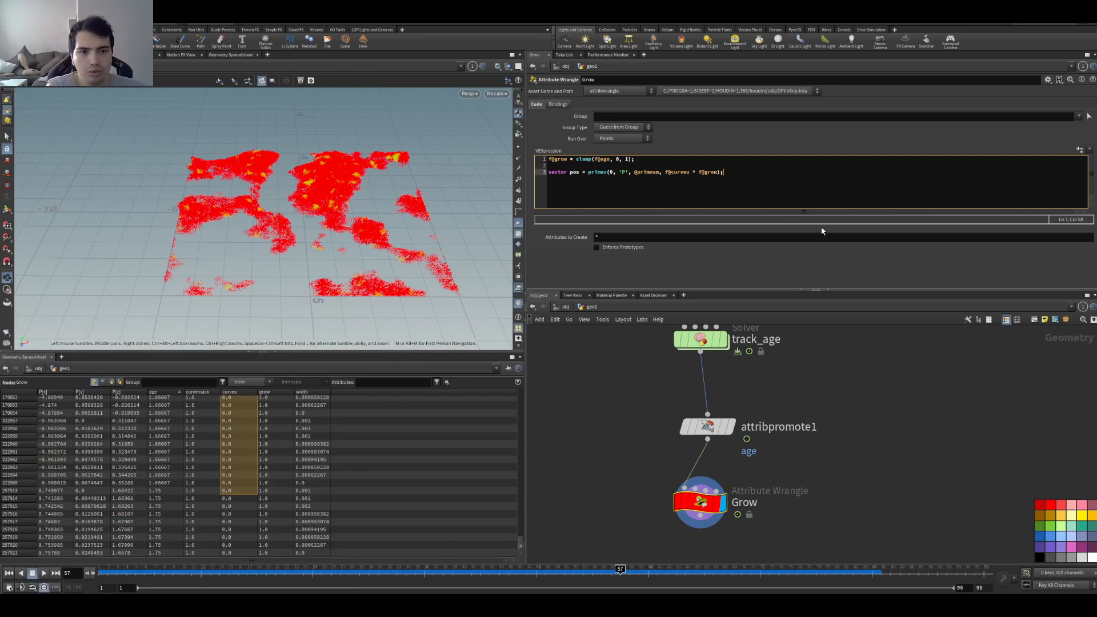
# - Add the line v@P = pos; to the Grow code and play the timeline to check the growth
pyautogui.press('Return')
pyautogui.write('v@P')
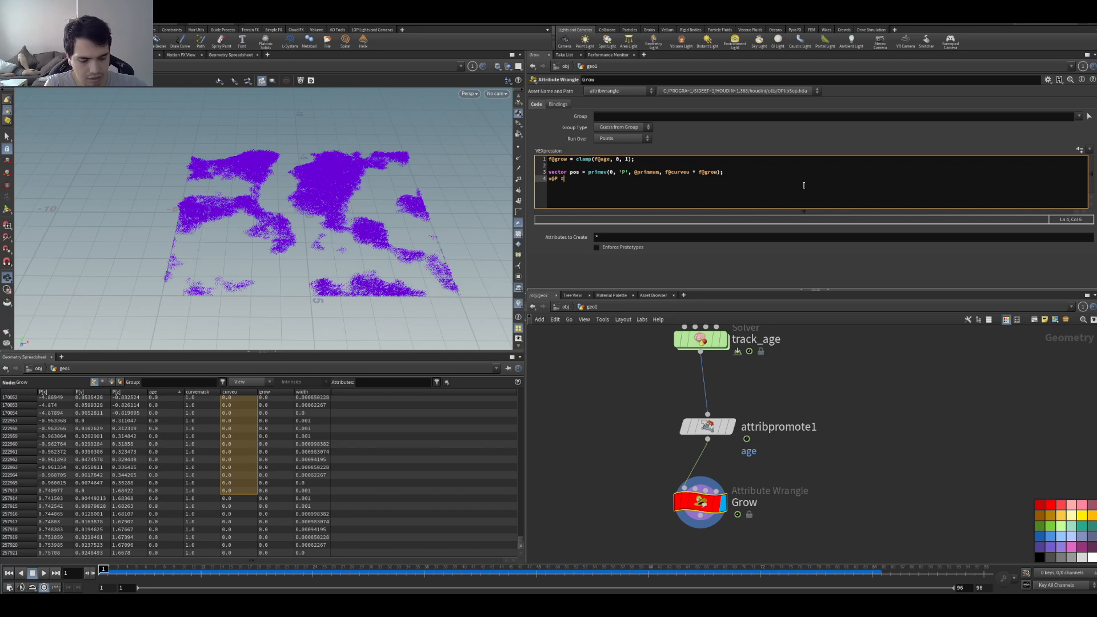
pyautogui.write(' = pos;')
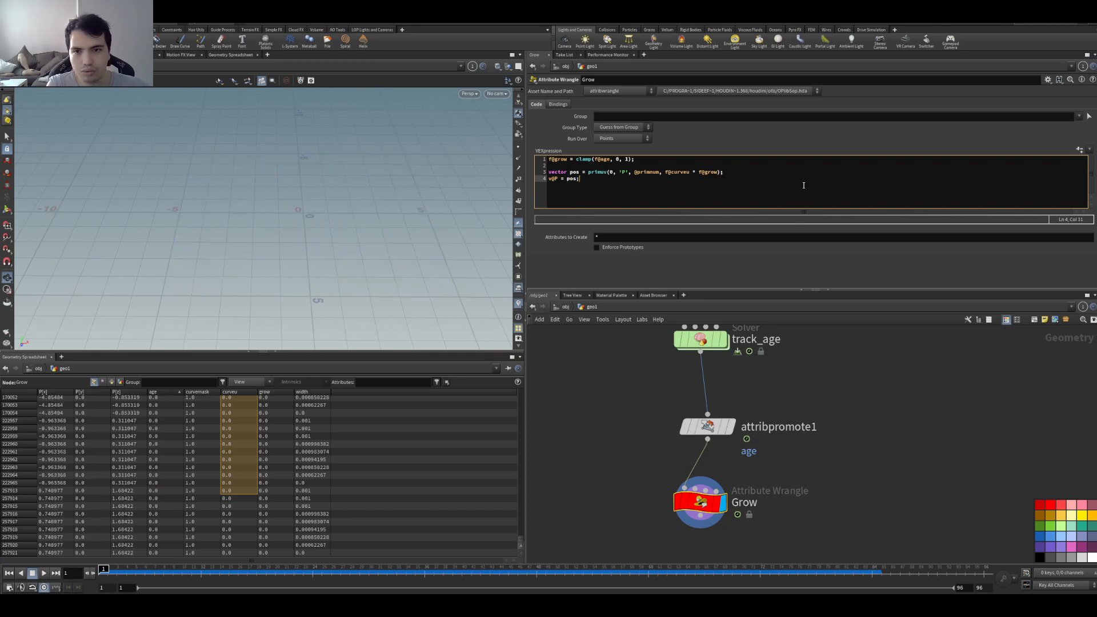
pyautogui.press('Up')
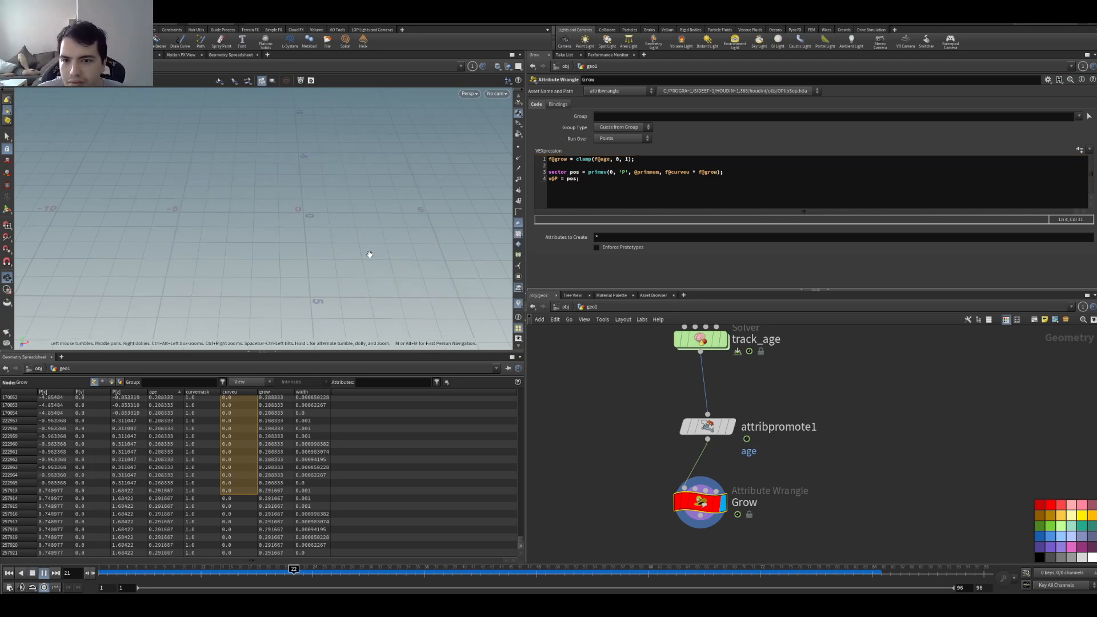
pyautogui.press('Up')
pyautogui.moveTo(597, 468); pyautogui.dragTo(719, 522)
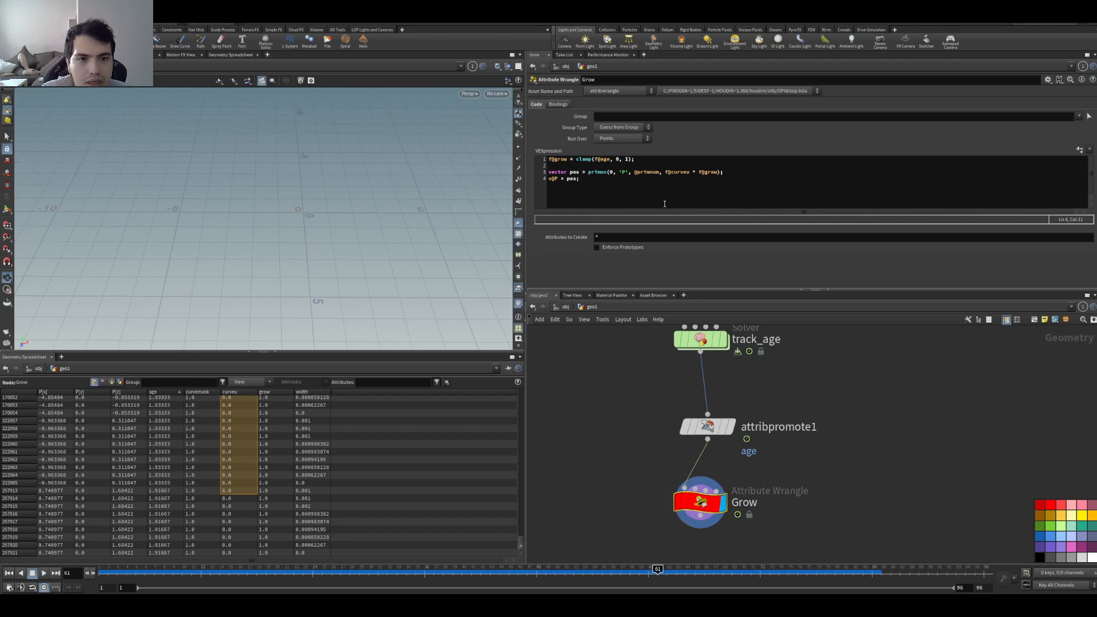
# - Inspect attribpromote1's attribute list and look over the upstream node chain for a curveu attribute
pyautogui.middleClick(711, 437)
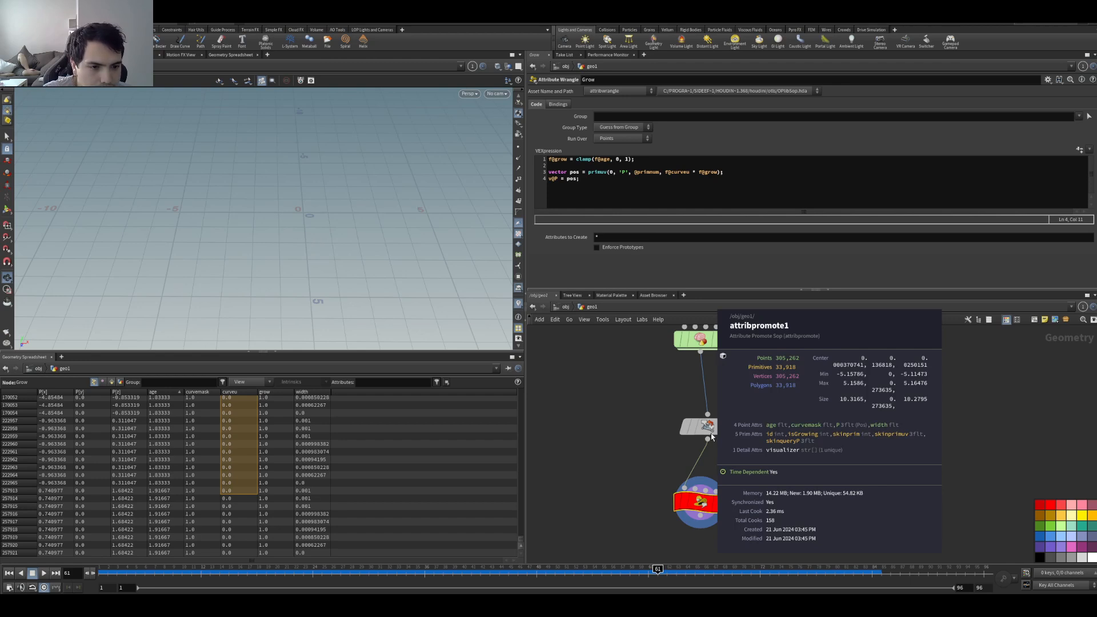
pyautogui.scroll(-5, 600, 457)
pyautogui.scroll(5, 599, 460)
pyautogui.moveTo(592, 484); pyautogui.dragTo(616, 420, button='middle')
pyautogui.scroll(-5, 616, 421)
pyautogui.scroll(4, 616, 420)
pyautogui.scroll(-4, 616, 423)
pyautogui.moveTo(601, 458); pyautogui.dragTo(644, 361, button='middle')
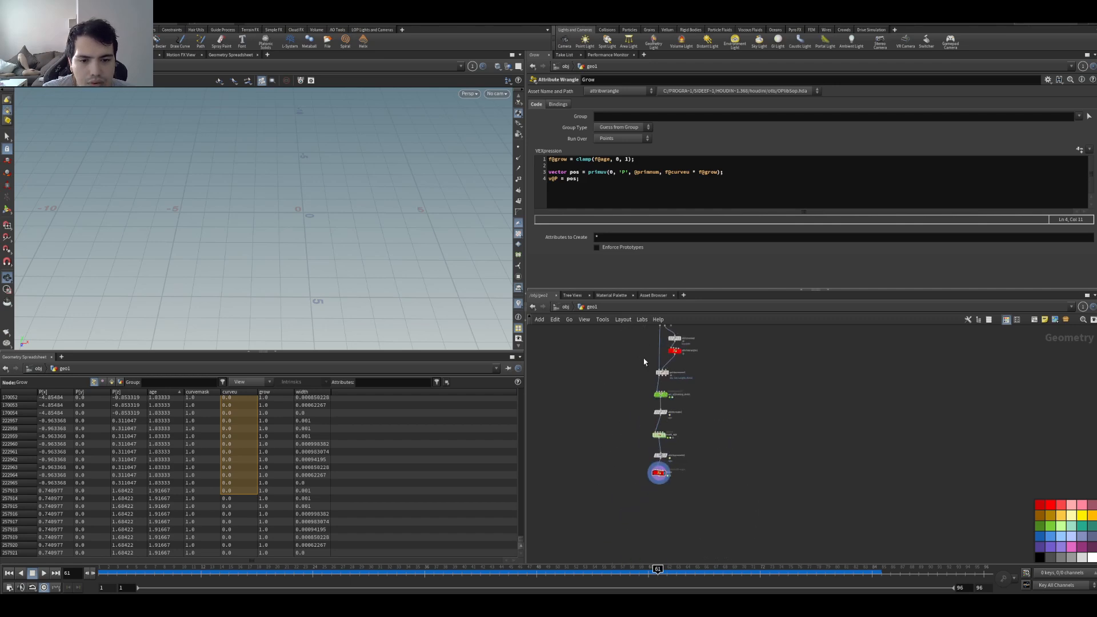
pyautogui.scroll(5, 645, 366)
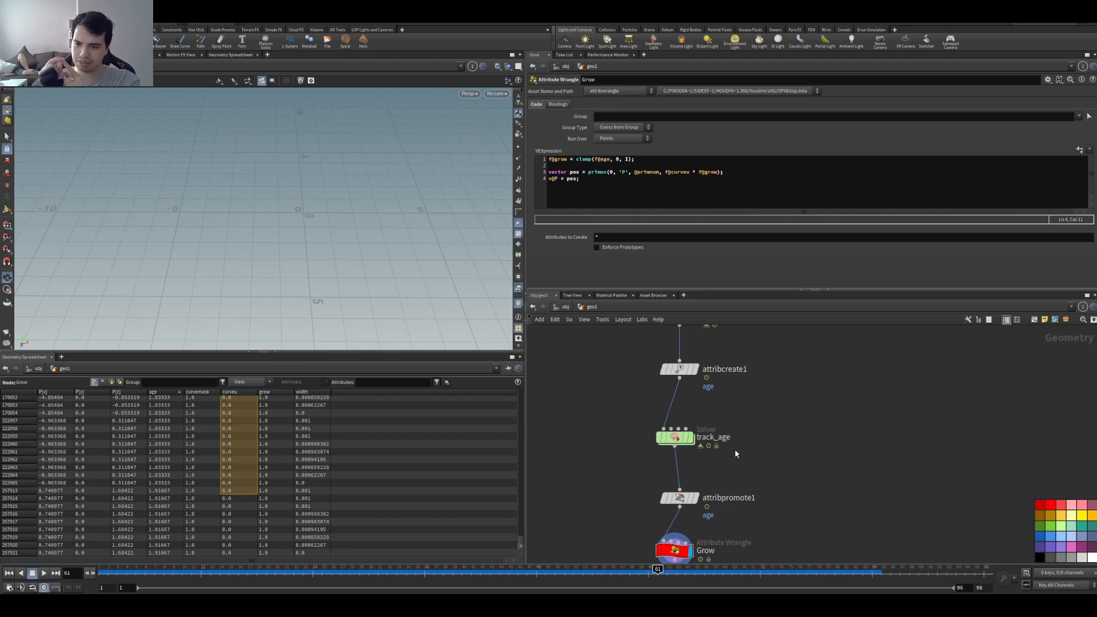
# - Add a Resample node beside the main chain, fed by the output of track_age
pyautogui.press('Tab')
pyautogui.write('resam')
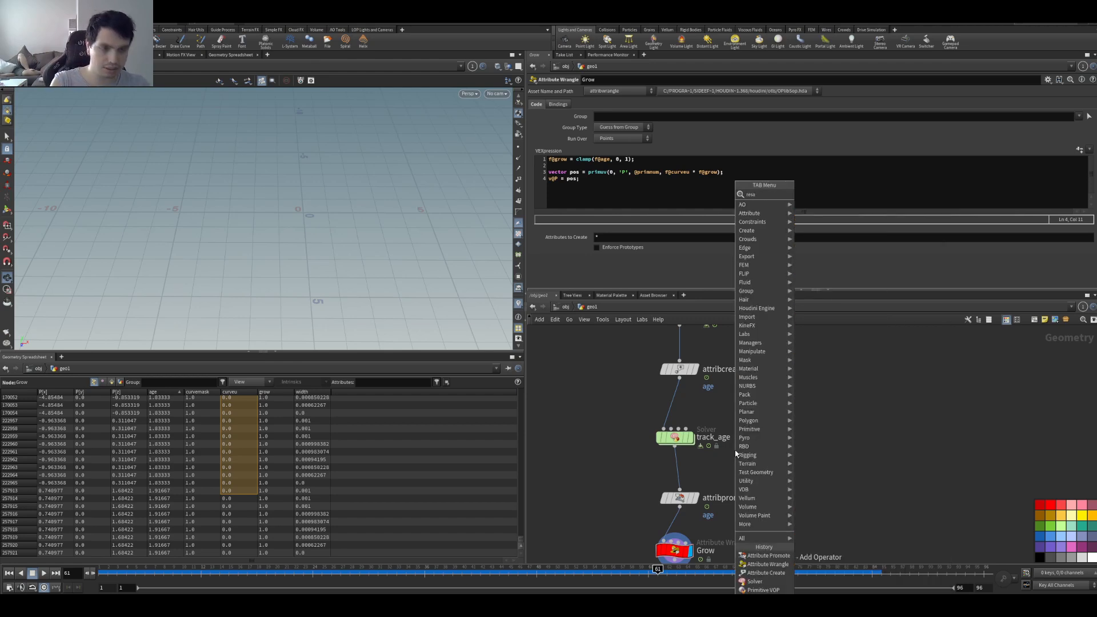
pyautogui.press('Return')
pyautogui.moveTo(827, 476); pyautogui.dragTo(826, 474)
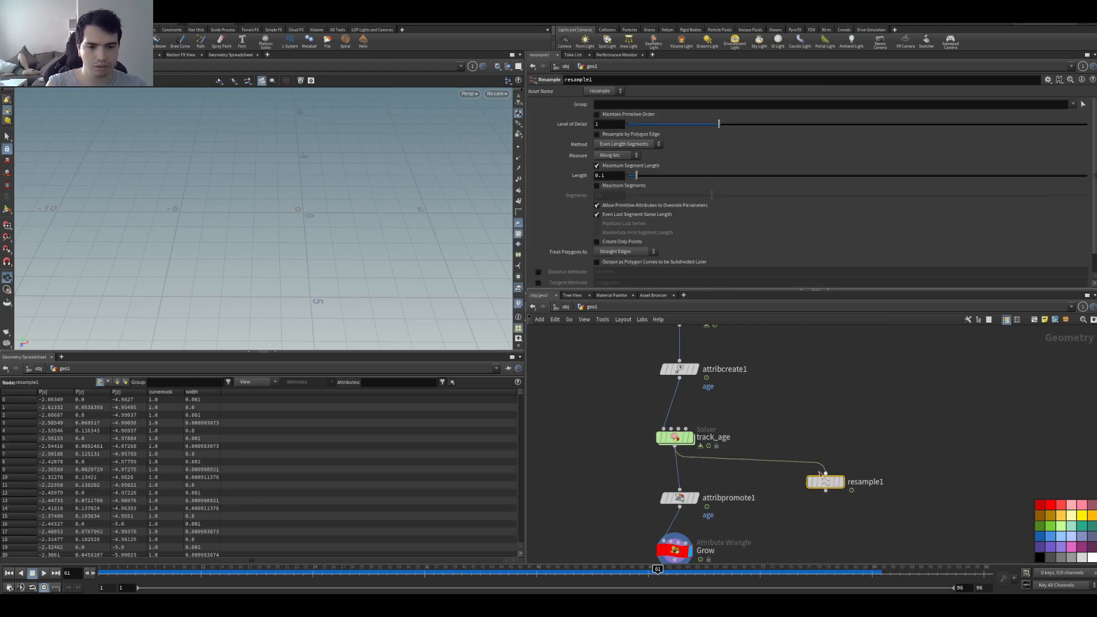
# - Display resample1, enable its Curve U Attribute output as curveu, and visualize that attribute on the blades
pyautogui.click(841, 482)
pyautogui.moveTo(317, 236); pyautogui.dragTo(343, 222)
pyautogui.scroll(-2, 629, 200)
pyautogui.click(538, 271)
pyautogui.click(808, 481)
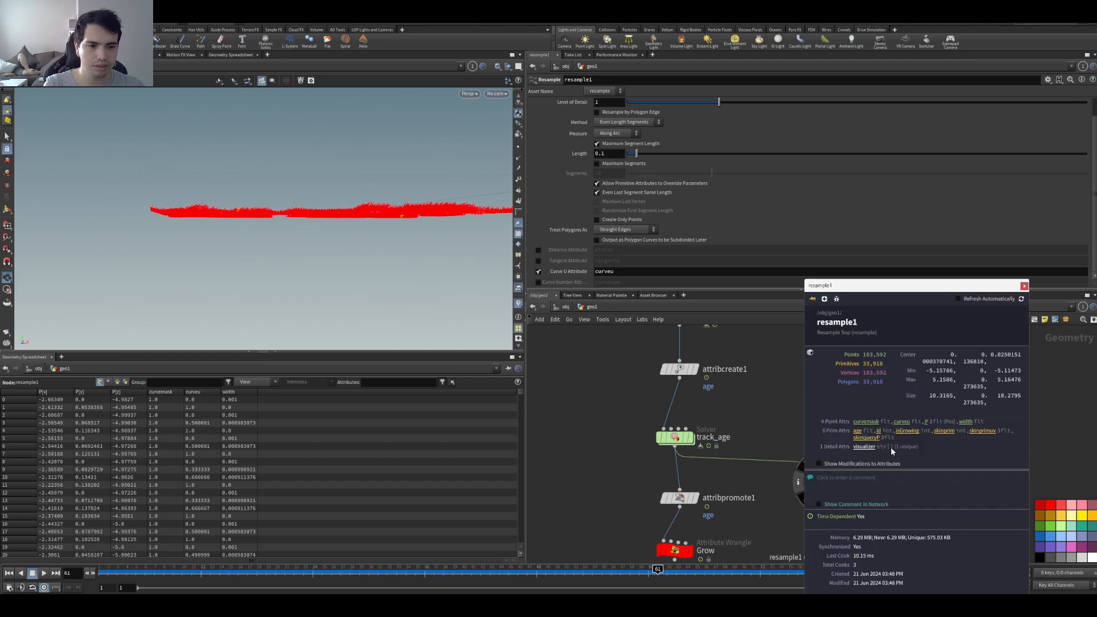
pyautogui.click(901, 422)
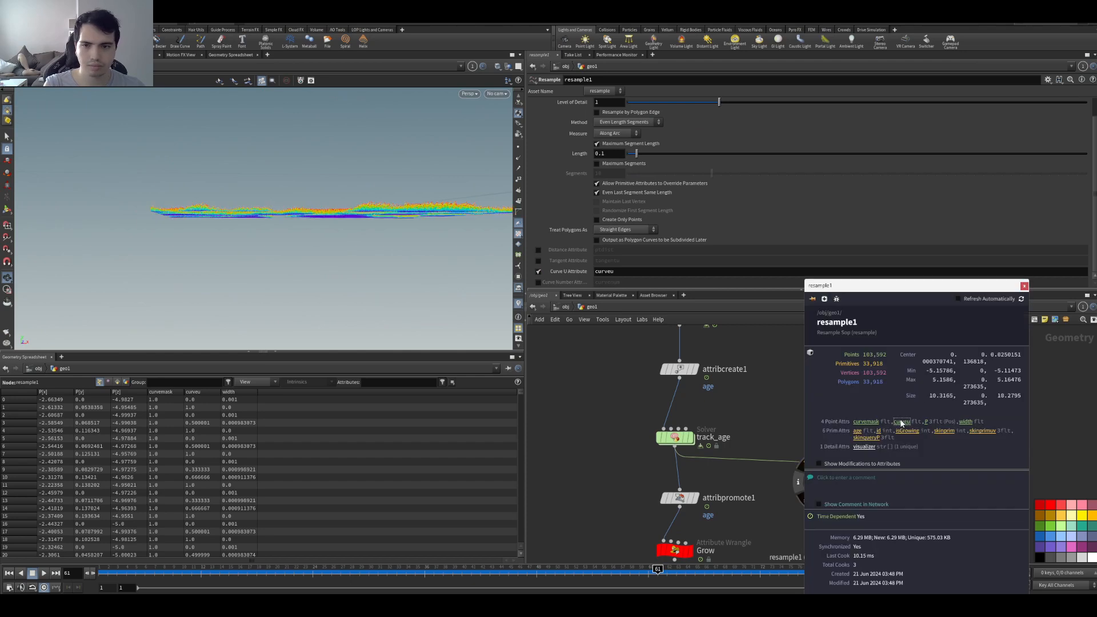
# - Switch resample1 from limiting by maximum segment length to limiting by maximum segments
pyautogui.click(1024, 286)
pyautogui.moveTo(497, 223); pyautogui.dragTo(314, 291)
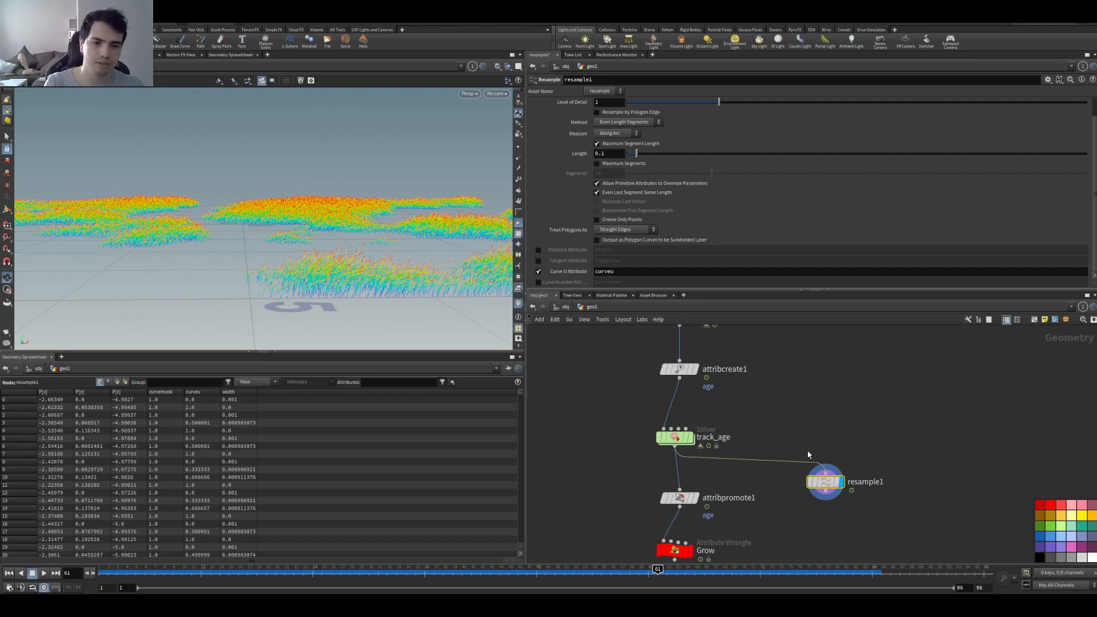
pyautogui.moveTo(828, 476); pyautogui.dragTo(814, 457)
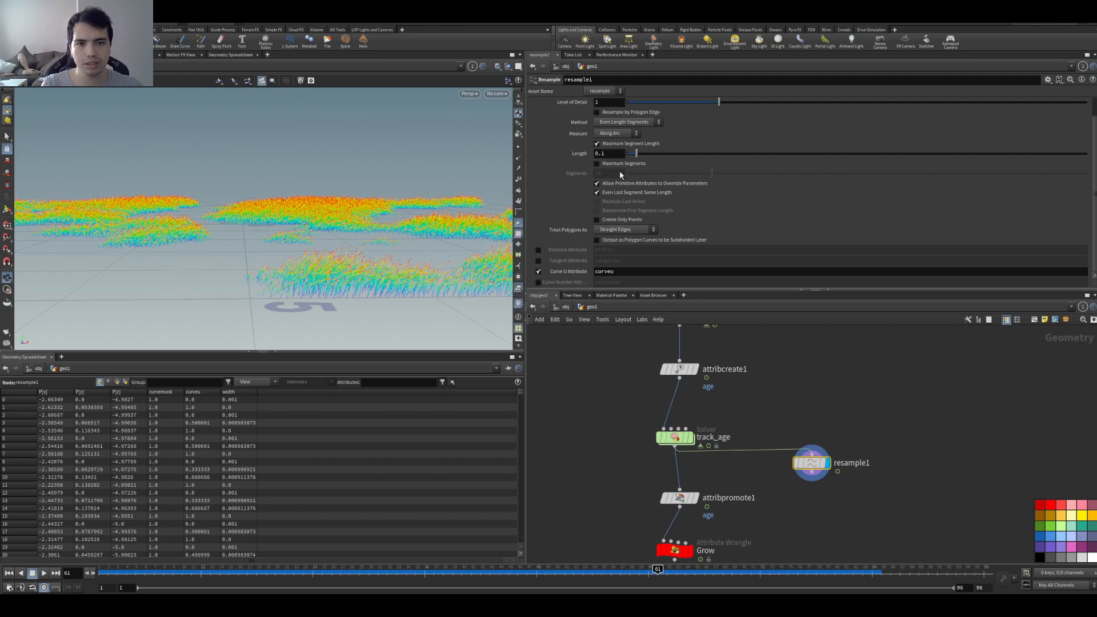
pyautogui.click(598, 143)
pyautogui.click(598, 164)
# - Insert resample1 into the main chain between attribpromote1 and the Grow wrangle
pyautogui.scroll(-5, 813, 476)
pyautogui.moveTo(811, 470); pyautogui.dragTo(670, 524)
pyautogui.scroll(3, 758, 503)
pyautogui.scroll(-3, 738, 525)
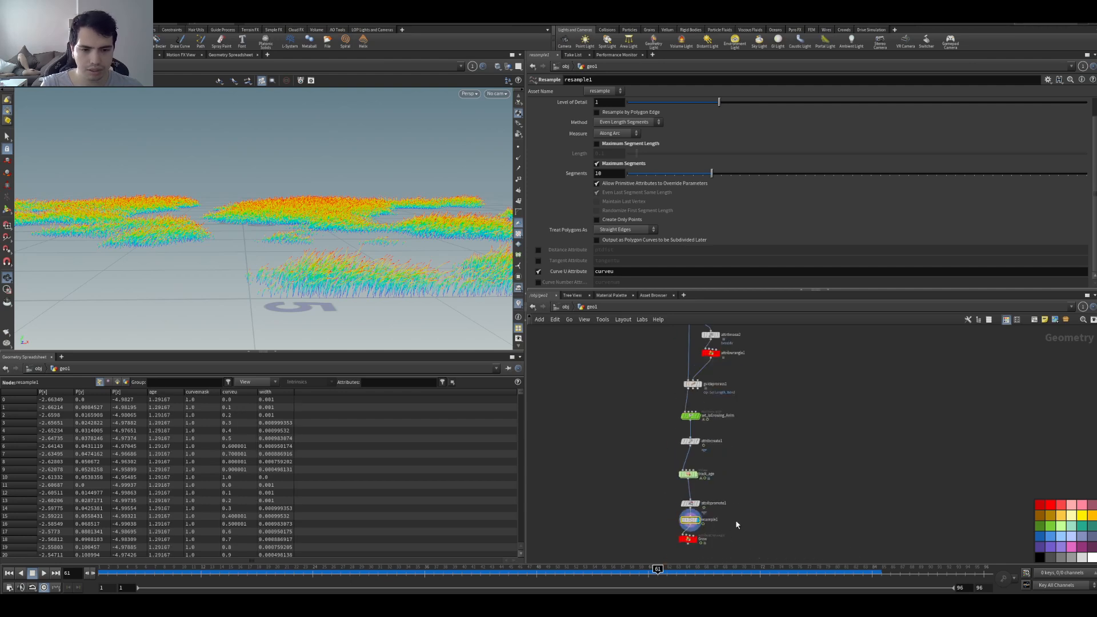
pyautogui.scroll(3, 737, 525)
# - Display the Grow node, play the timeline to check the blades' growth, and highlight f@curveu * f@grow in its code
pyautogui.click(683, 530)
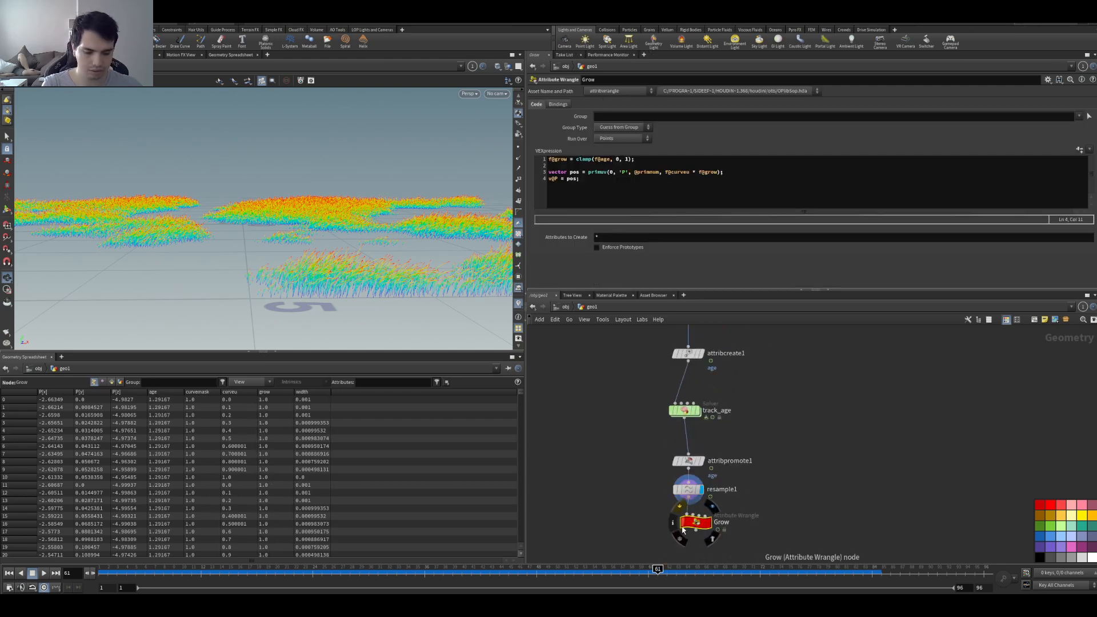
pyautogui.moveTo(263, 191); pyautogui.dragTo(391, 268)
pyautogui.press('Up')
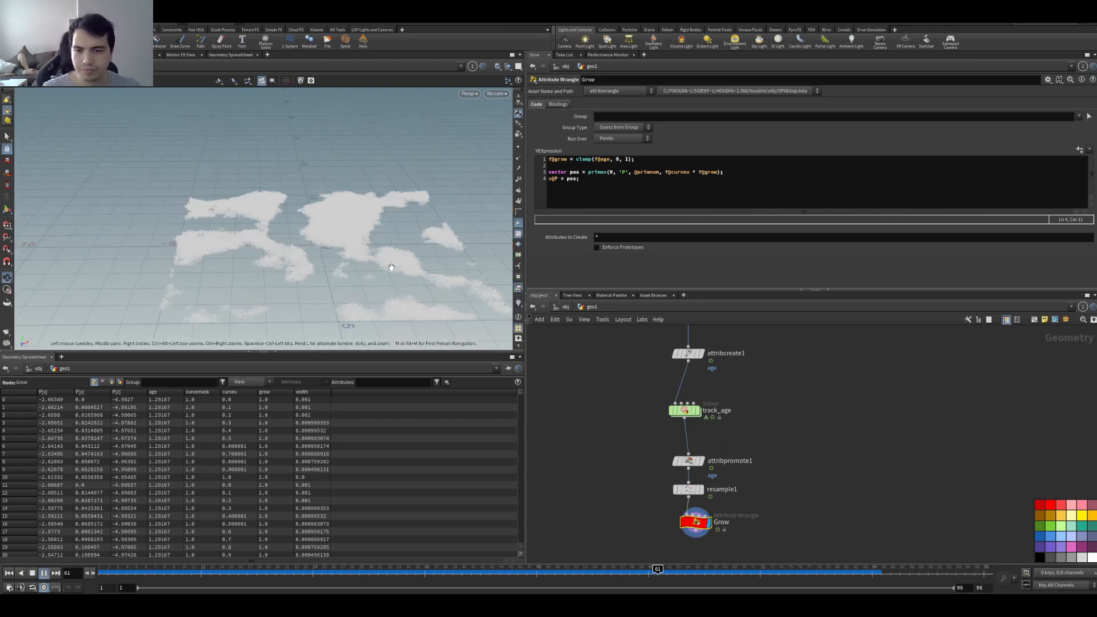
pyautogui.hotkey('ctrl', 'Up')
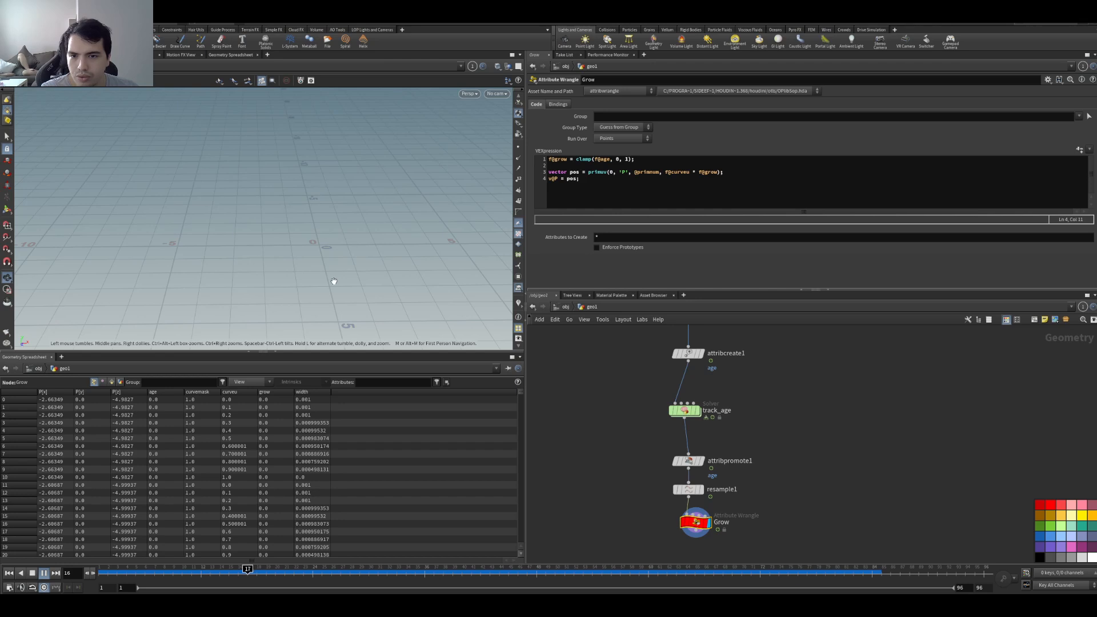
pyautogui.moveTo(333, 240); pyautogui.dragTo(269, 206)
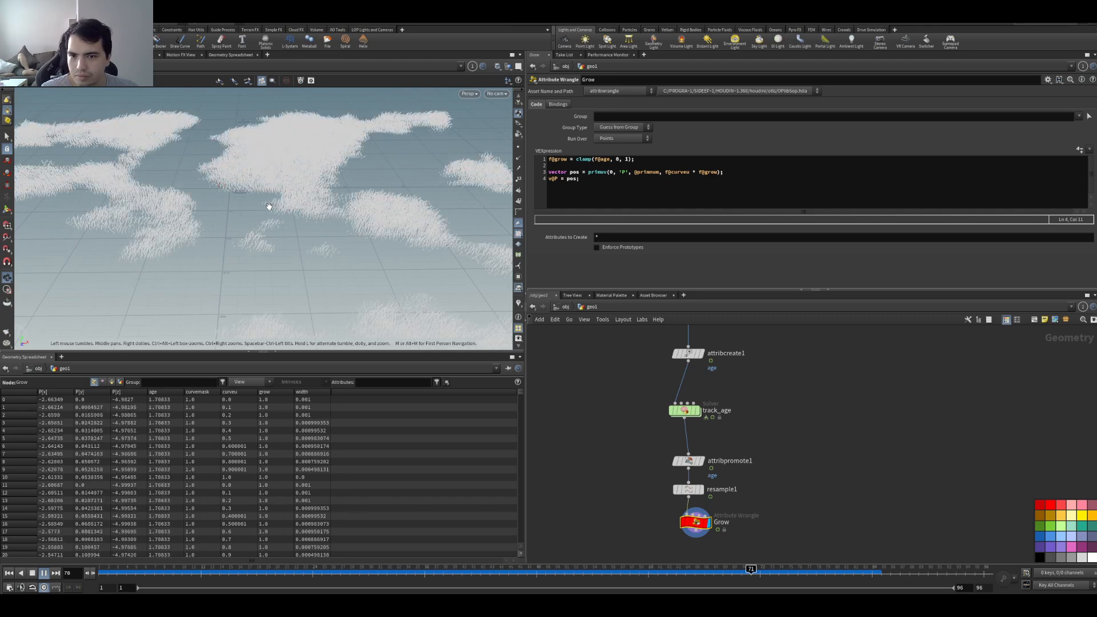
pyautogui.press('Up')
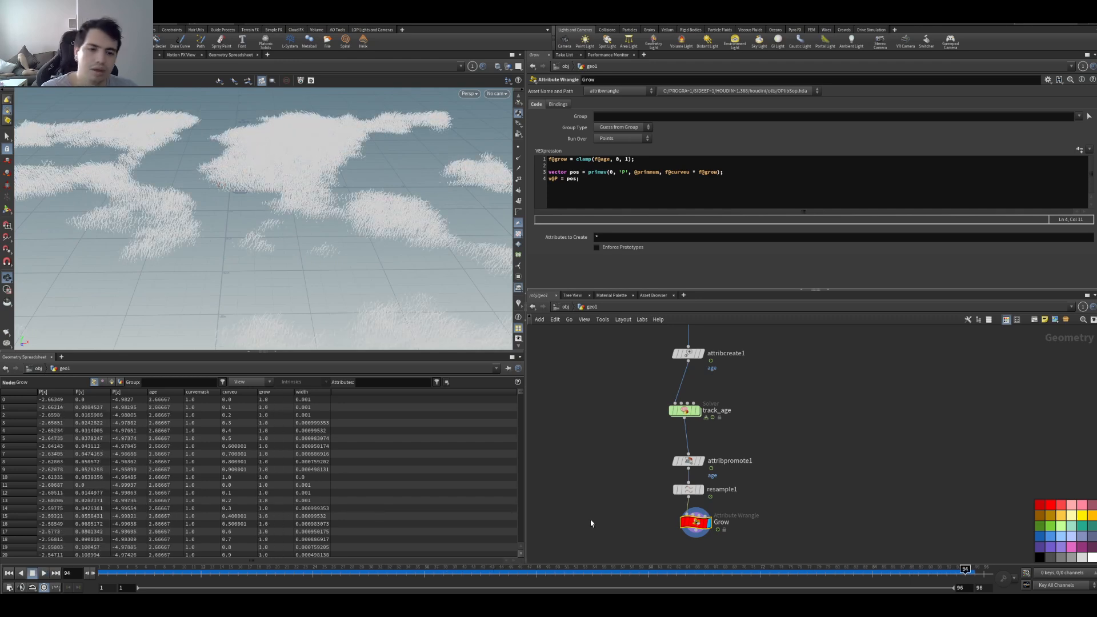
pyautogui.moveTo(665, 172); pyautogui.dragTo(718, 172)
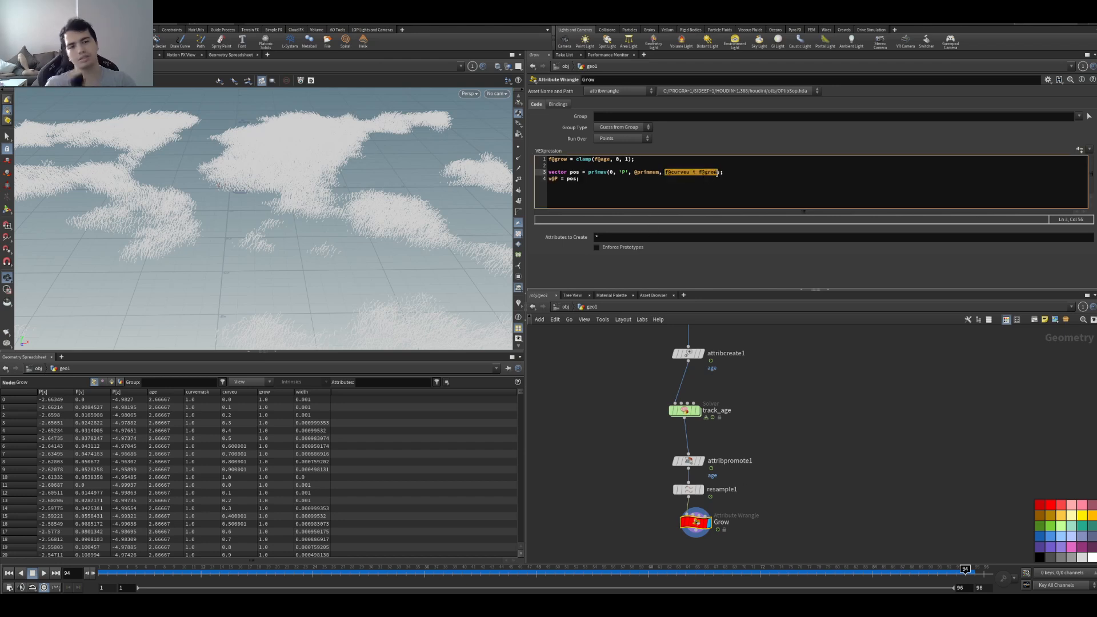
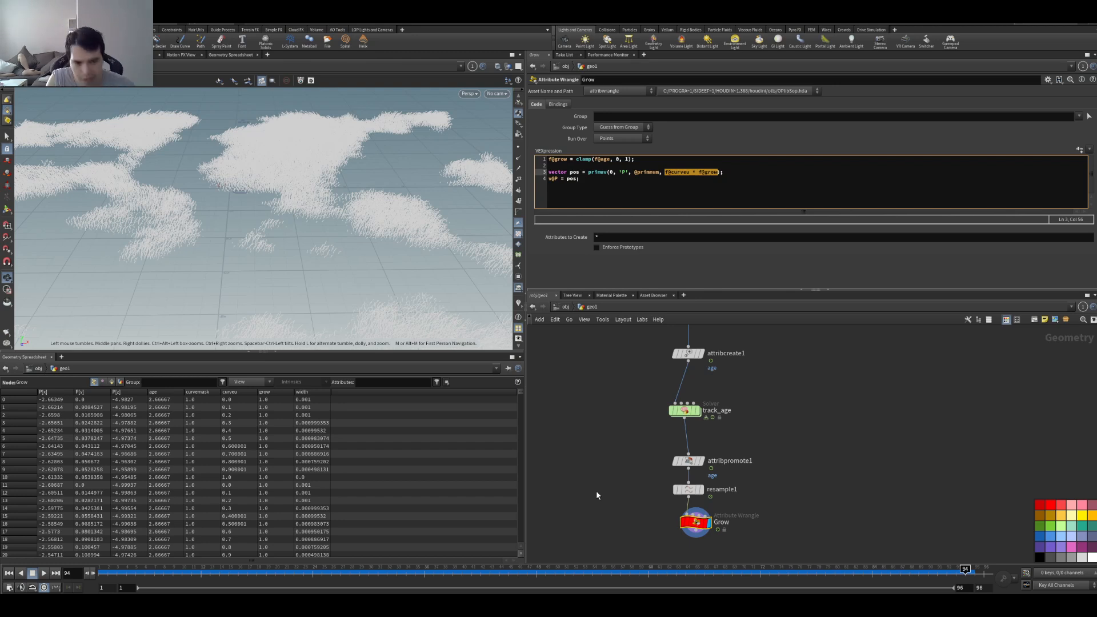
# - Add a Line node beside the main chain, display it, and frame it in the viewport
pyautogui.press('Tab')
pyautogui.write('line')
pyautogui.press('Return')
pyautogui.click(868, 430)
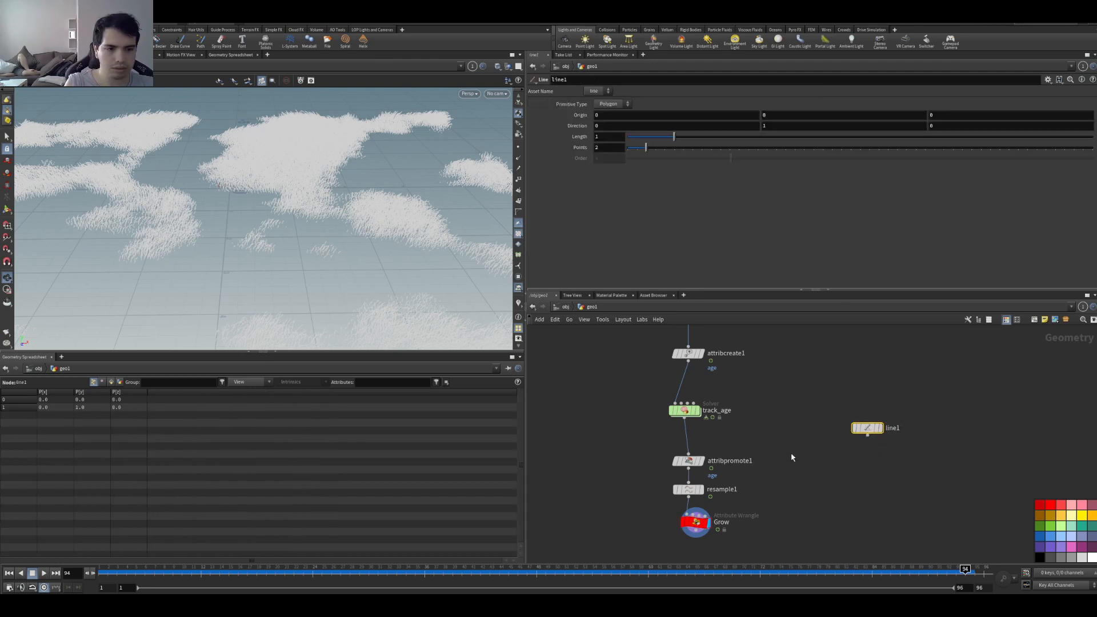
pyautogui.press('r')
pyautogui.hotkey('space', 'f')
pyautogui.moveTo(375, 180); pyautogui.dragTo(220, 221)
pyautogui.moveTo(878, 434); pyautogui.dragTo(879, 416)
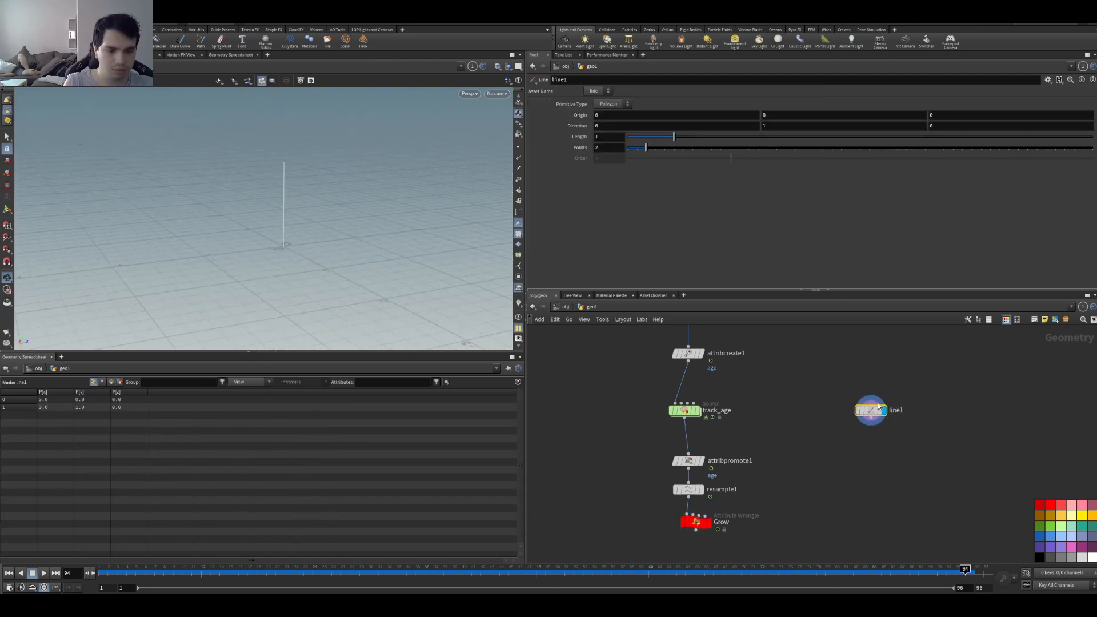
# - Add an Attribute Noise node after line1
pyautogui.press('Tab')
pyautogui.write('nos')
pyautogui.press('BackSpace')
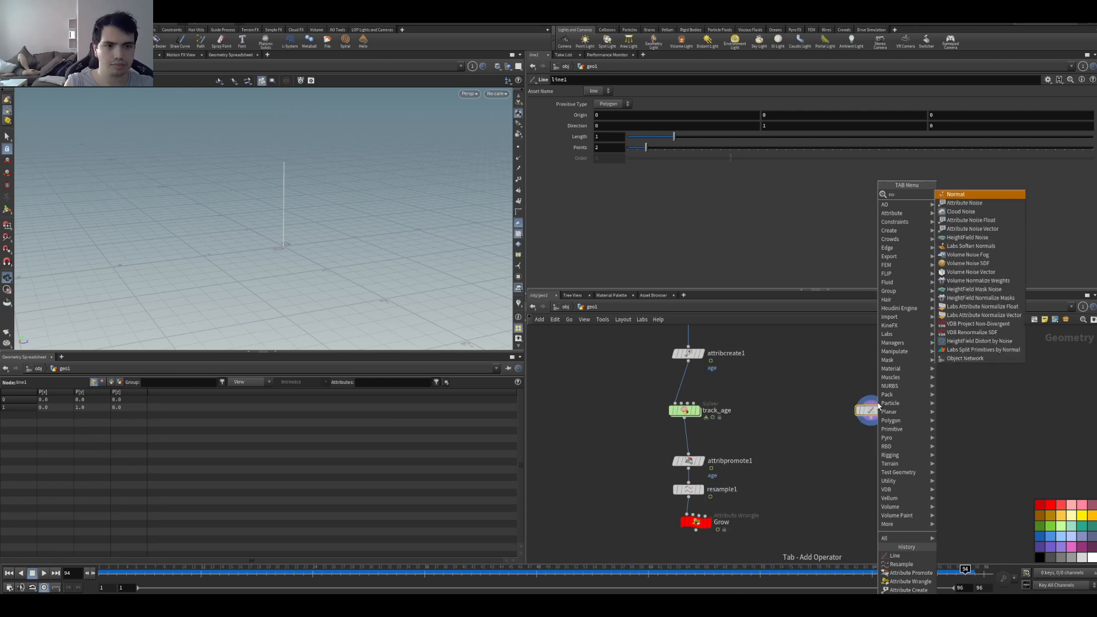
pyautogui.click(965, 203)
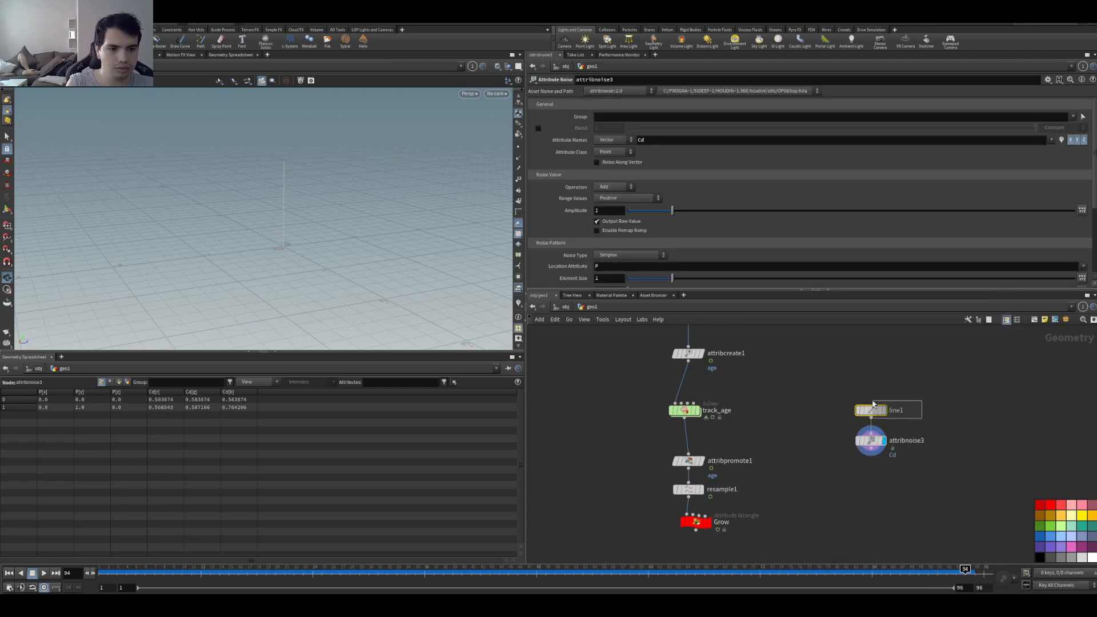
# - Set line1's number of points to 21
pyautogui.write('0')
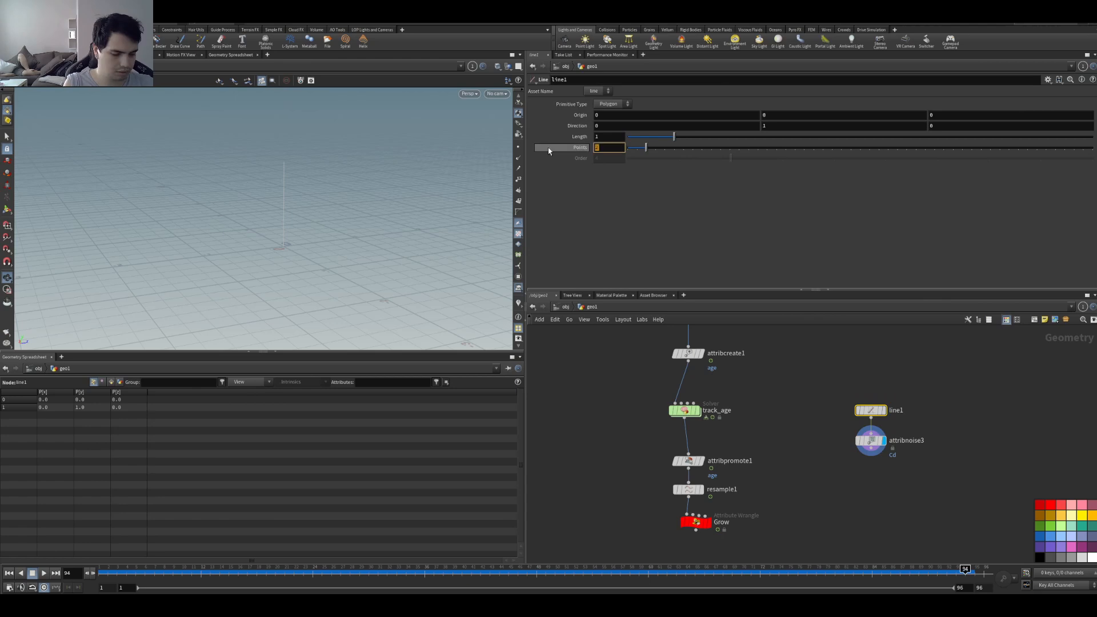
pyautogui.press('Return')
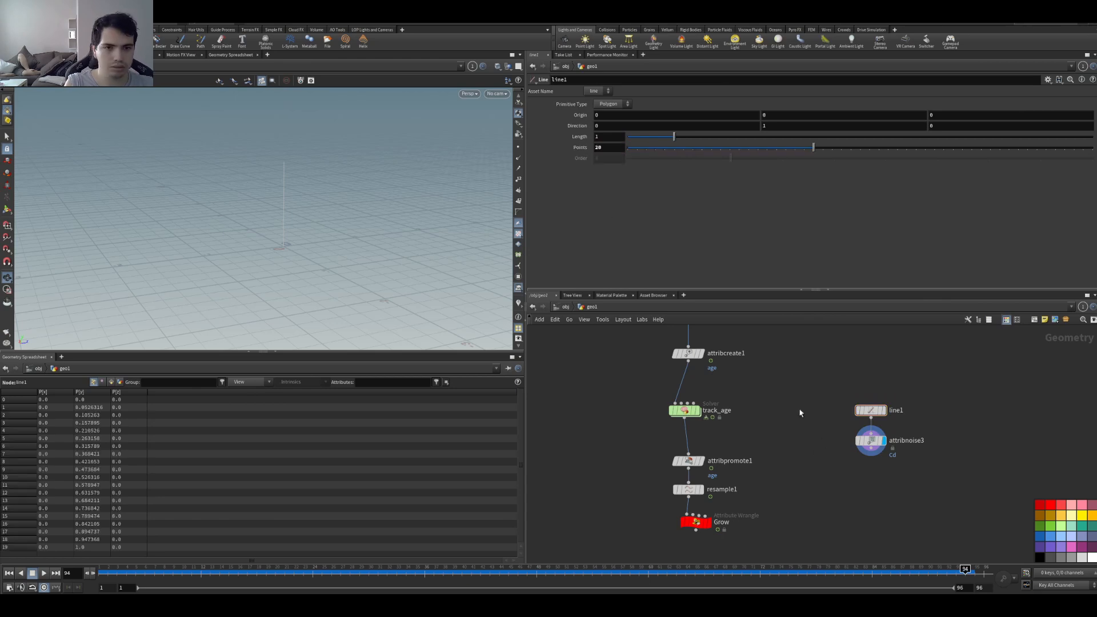
pyautogui.moveTo(609, 148); pyautogui.dragTo(565, 150)
pyautogui.write('21')
pyautogui.press('Return')
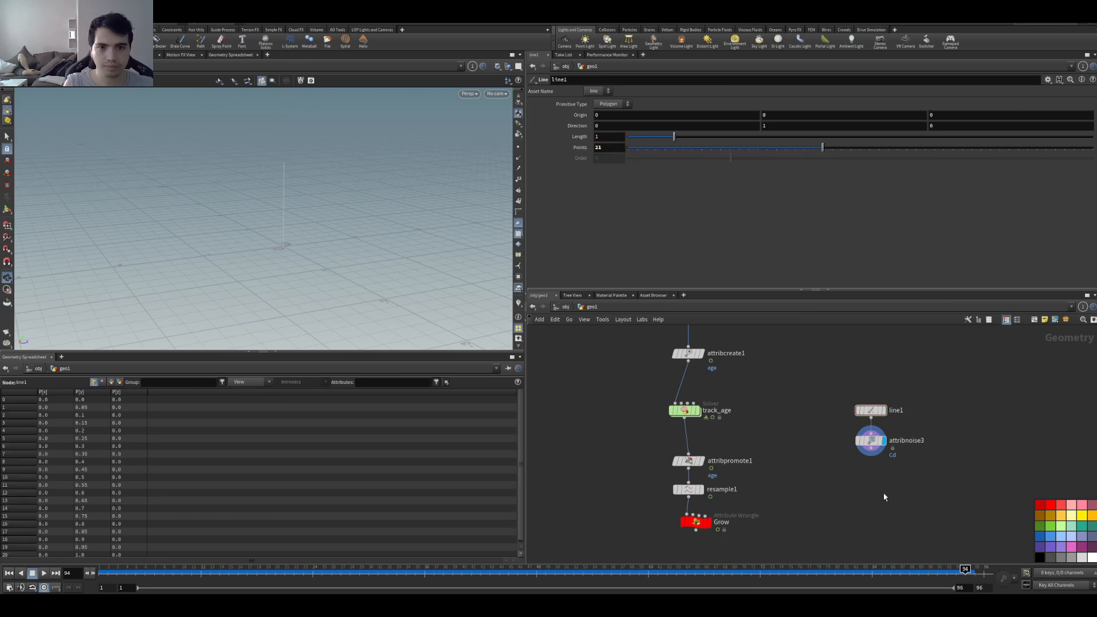
# - Insert a Resample node between line1 and attribnoise3
pyautogui.moveTo(883, 440); pyautogui.dragTo(883, 483)
pyautogui.press('Tab')
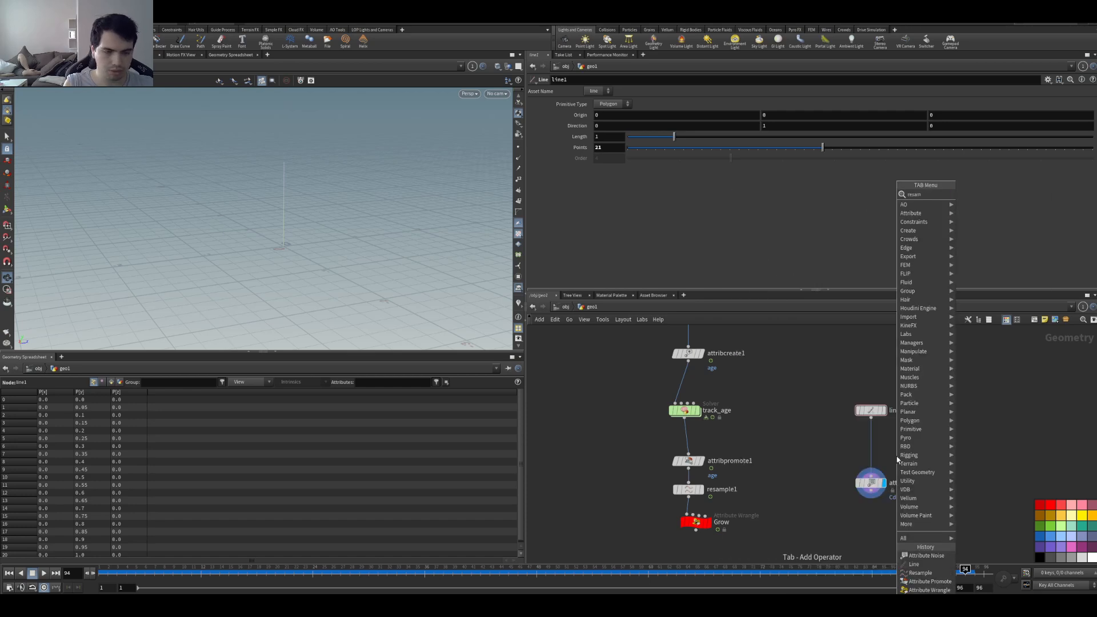
pyautogui.click(900, 457)
pyautogui.click(898, 460)
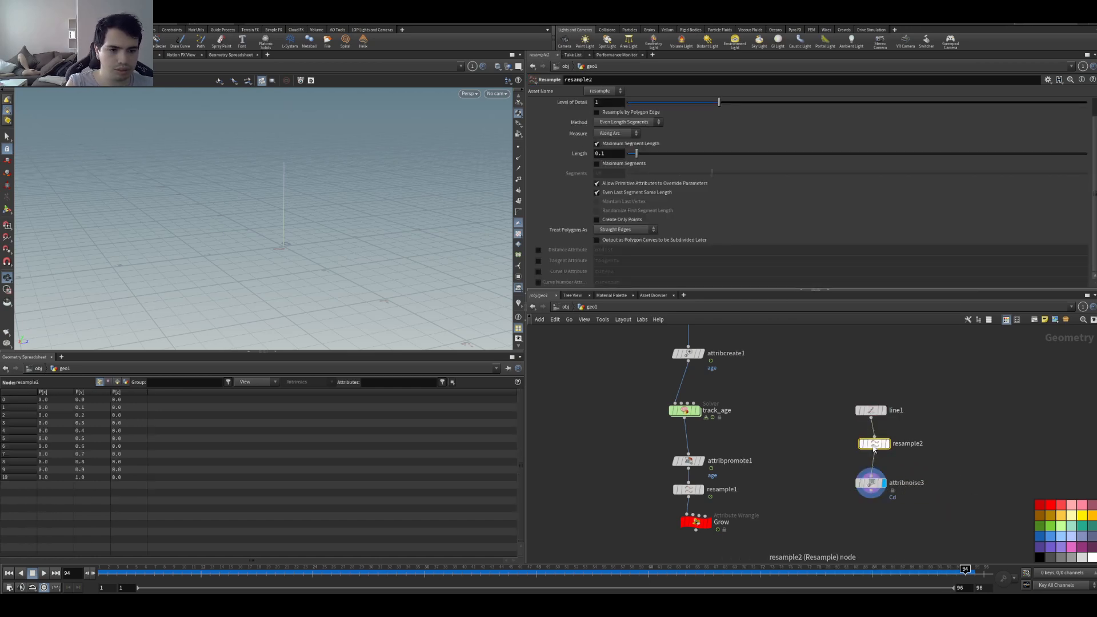
# - Enable the curveu output on resample2 and limit it to 20 maximum segments instead of a segment length
pyautogui.click(538, 271)
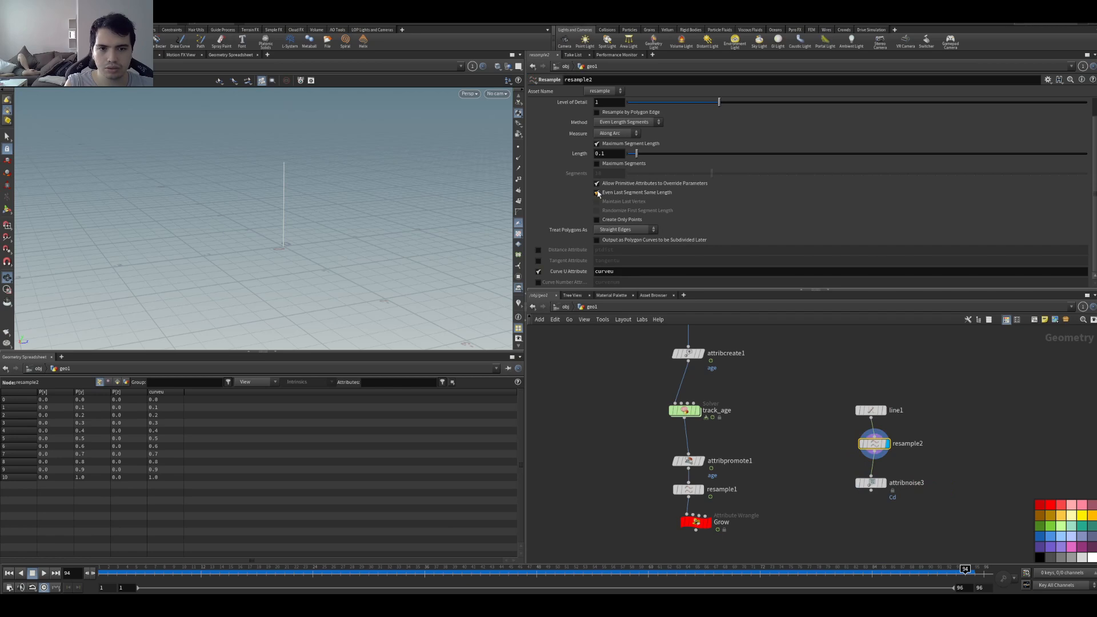
pyautogui.click(597, 144)
pyautogui.click(597, 164)
pyautogui.click(607, 173)
pyautogui.write('20')
pyautogui.press('Return')
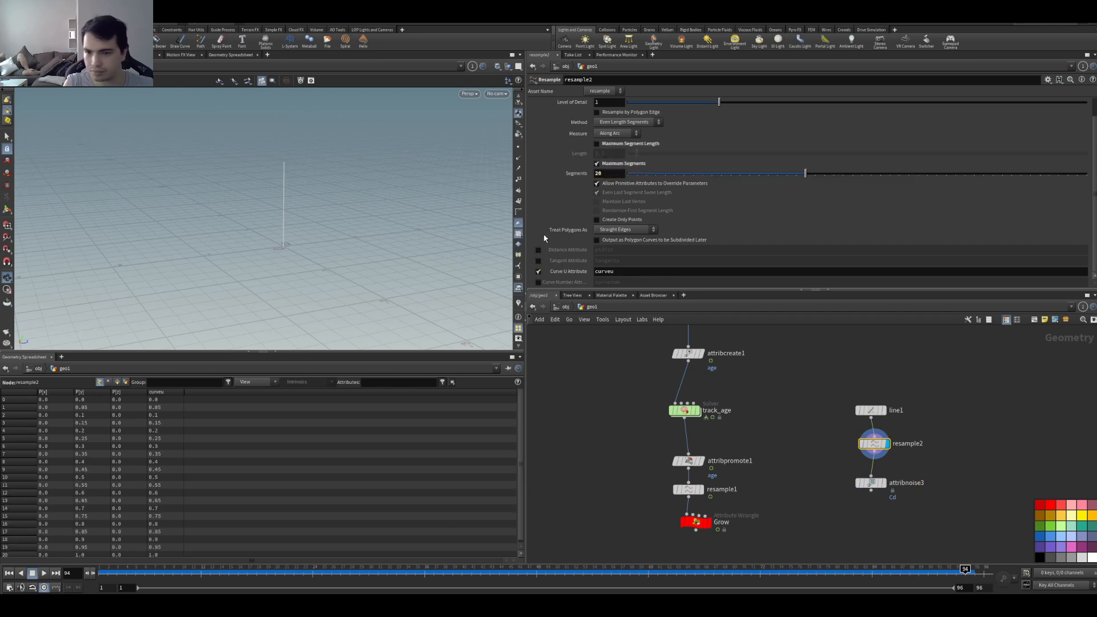
# - Display attribnoise3 and apply its noise to the vector attribute P
pyautogui.click(871, 483)
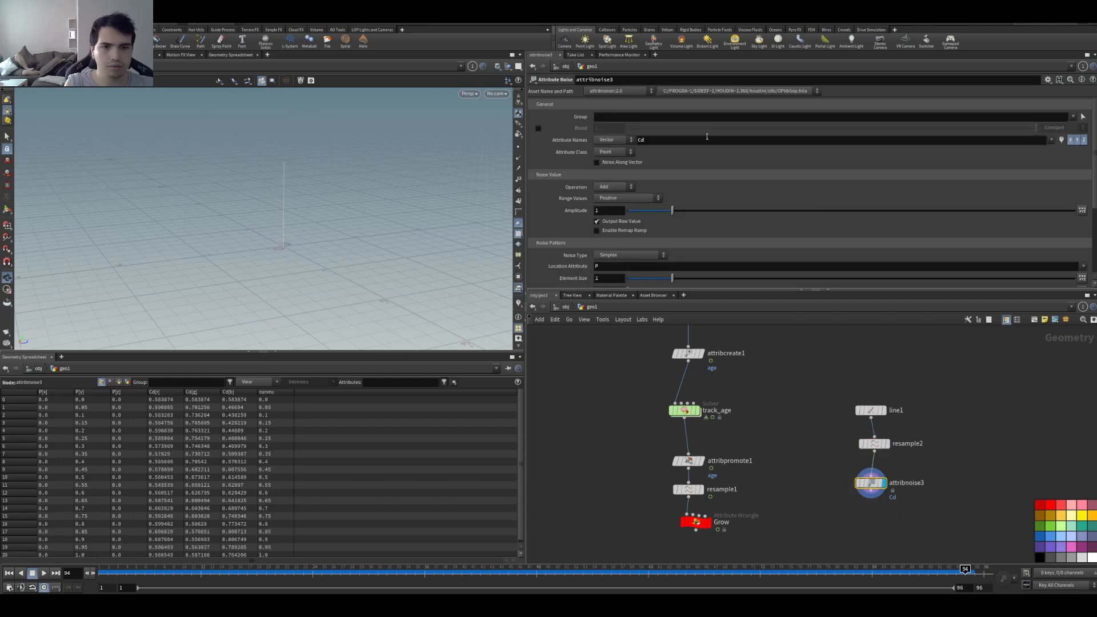
pyautogui.click(607, 140)
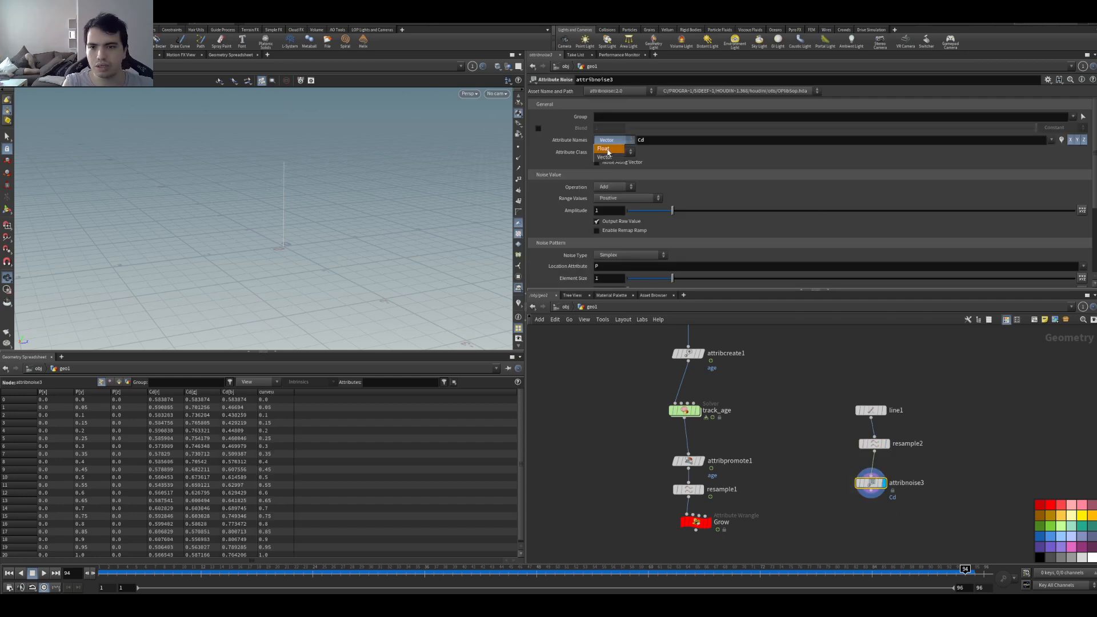
pyautogui.click(609, 157)
pyautogui.press('Tab')
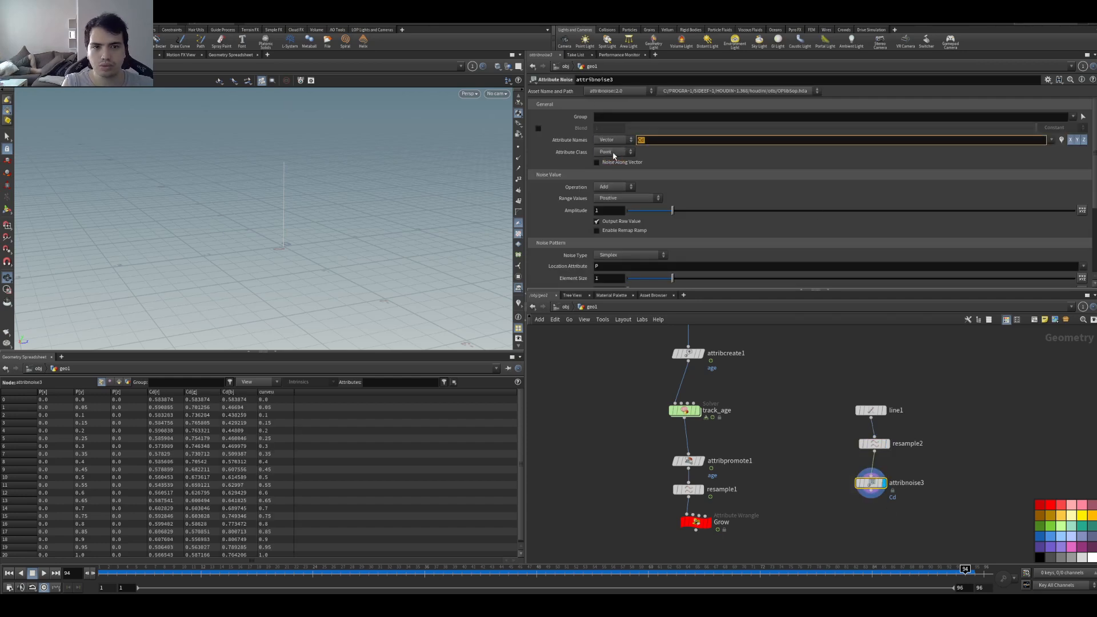
pyautogui.write('P')
pyautogui.press('Return')
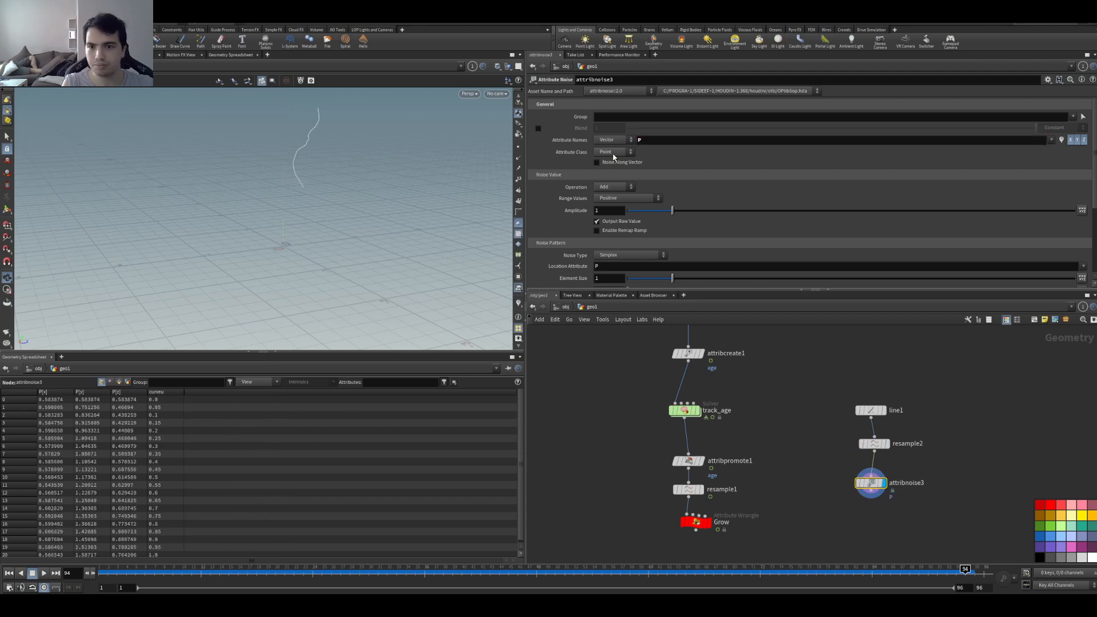
# - Set attribnoise3's range values to Zero Centered and its amplitude to 0.444
pyautogui.click(615, 198)
pyautogui.click(621, 216)
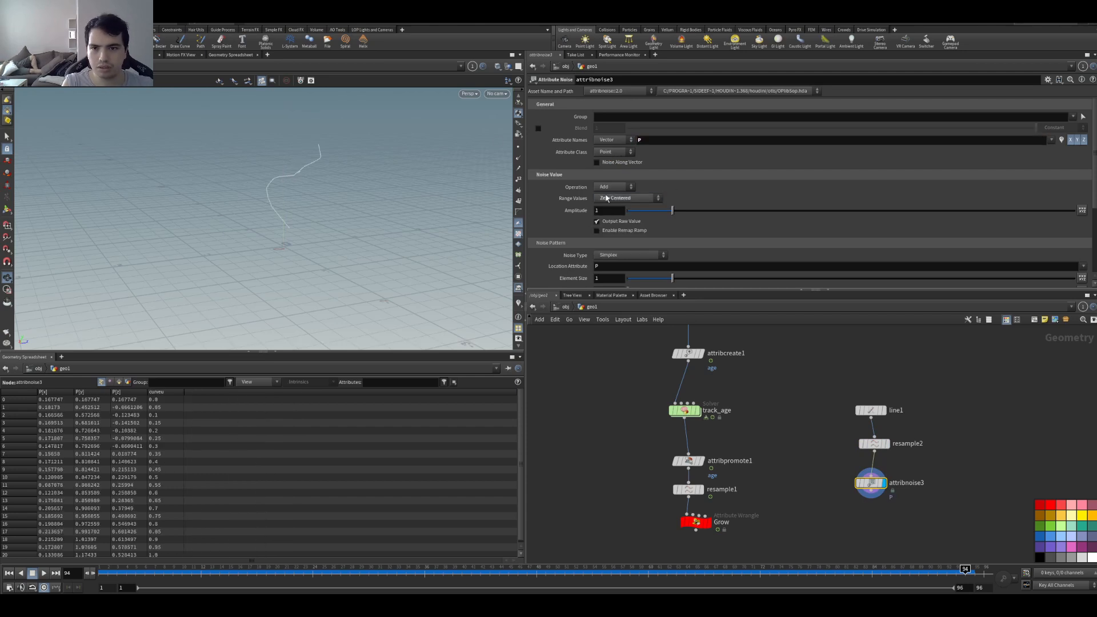
pyautogui.moveTo(412, 169); pyautogui.dragTo(320, 189)
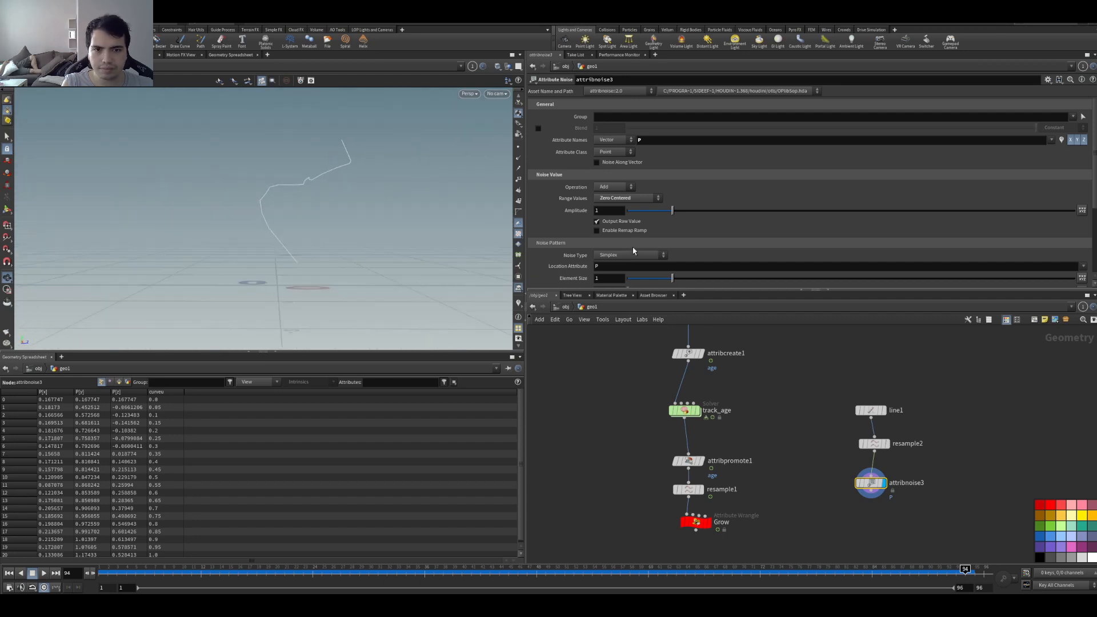
pyautogui.click(629, 198)
pyautogui.click(623, 208)
pyautogui.moveTo(461, 184); pyautogui.dragTo(371, 182)
pyautogui.click(629, 198)
pyautogui.click(612, 221)
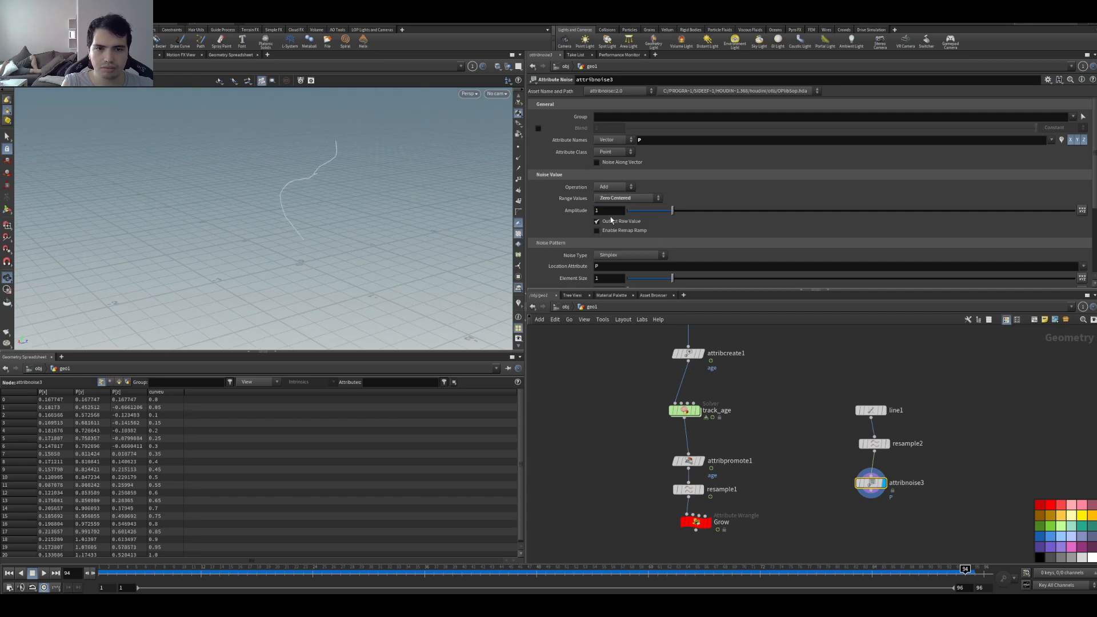
pyautogui.moveTo(675, 213); pyautogui.dragTo(660, 209)
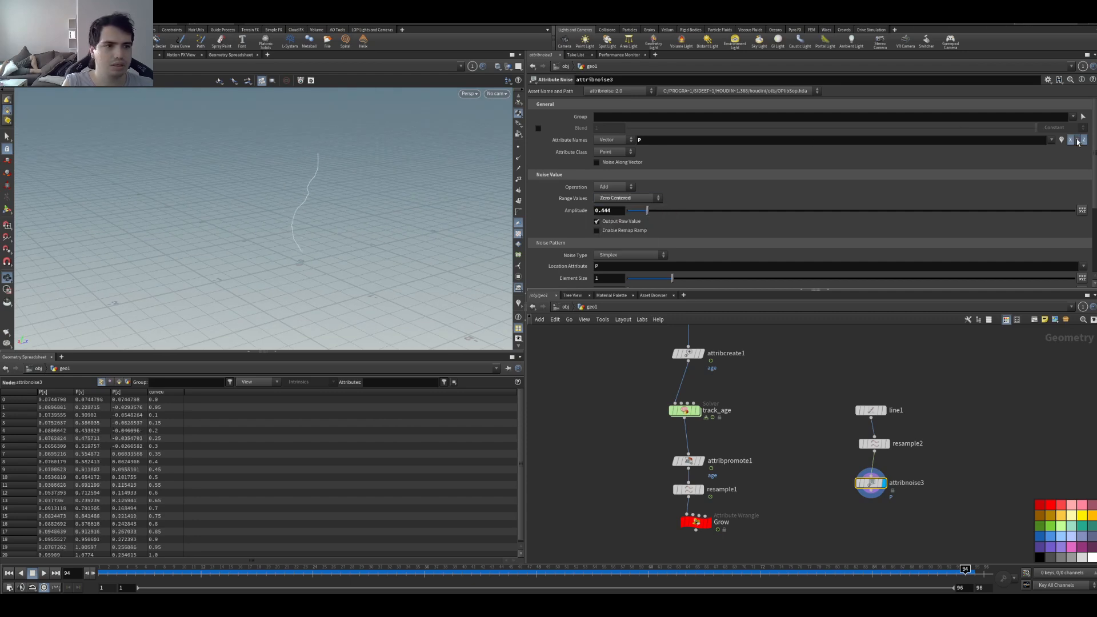
# - Exclude the Y component from attribnoise3's noise and show the curve's points in the viewport
pyautogui.click(1078, 140)
pyautogui.moveTo(429, 269); pyautogui.dragTo(314, 213)
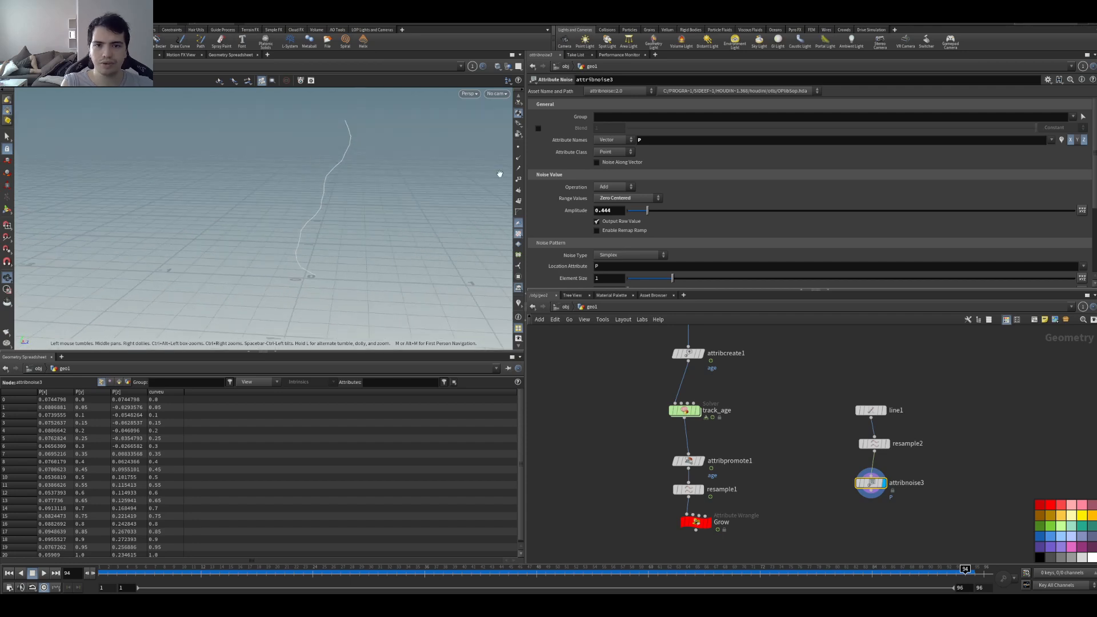
pyautogui.click(519, 149)
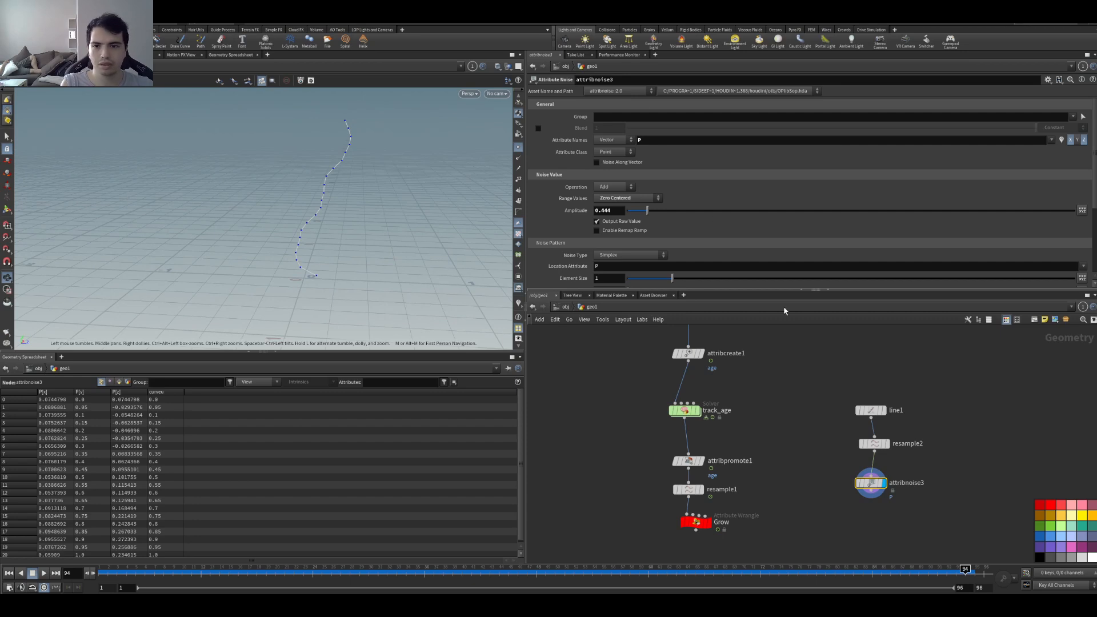
# - Add an Attribute Wrangle below attribnoise3, fed by its output
pyautogui.scroll(-2, 860, 455)
pyautogui.scroll(2, 860, 455)
pyautogui.press('Tab')
pyautogui.press('Return')
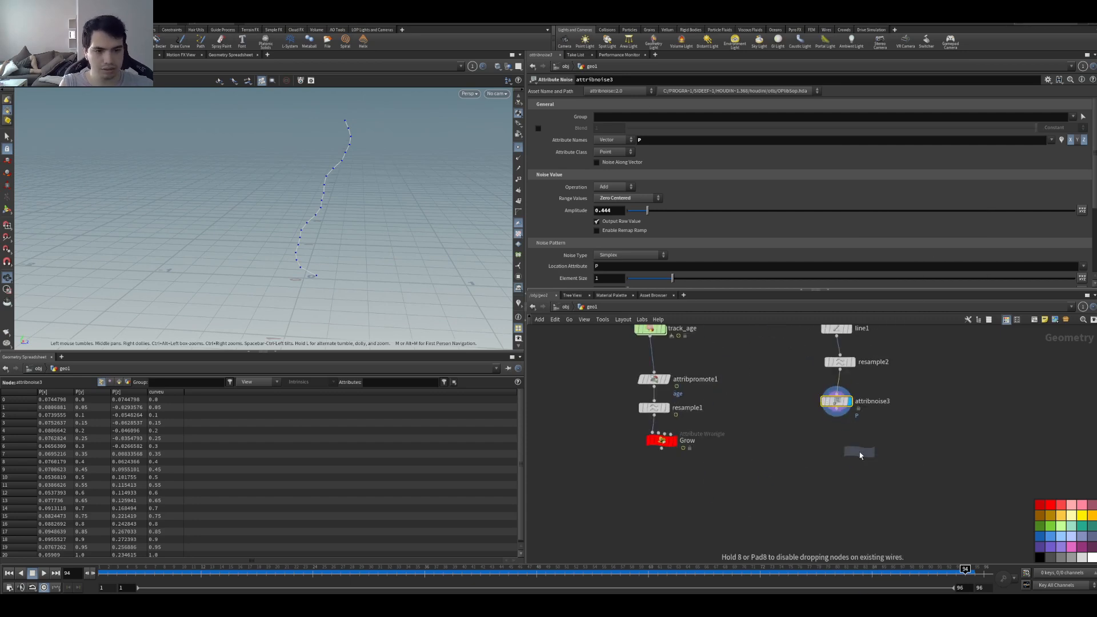
pyautogui.moveTo(861, 458); pyautogui.dragTo(842, 463)
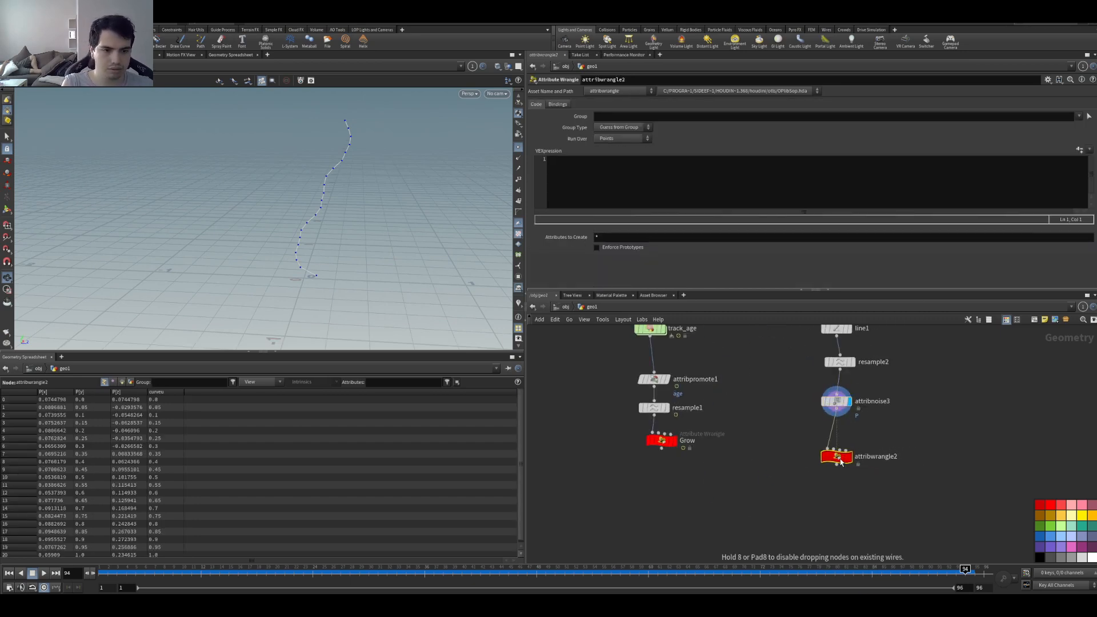
# - Move resample2 between attribnoise3 and attribwrangle2, and open its node information
pyautogui.click(840, 362)
pyautogui.moveTo(840, 362)
pyautogui.mouseDown()
pyautogui.moveTo(838, 433)
pyautogui.moveTo(845, 375)
pyautogui.mouseUp()
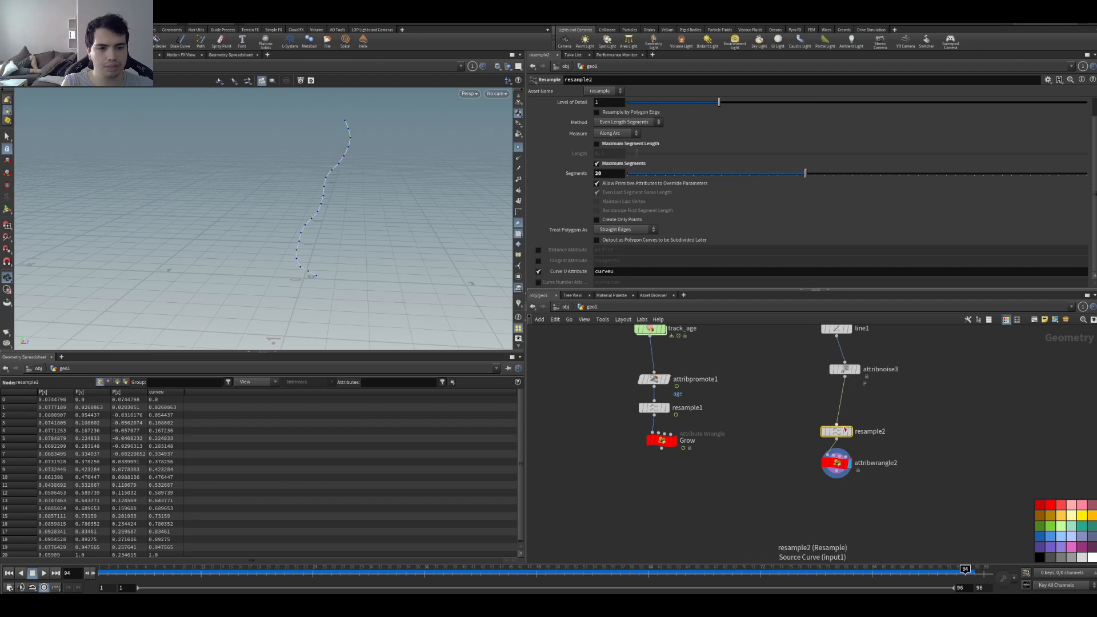
pyautogui.click(815, 406)
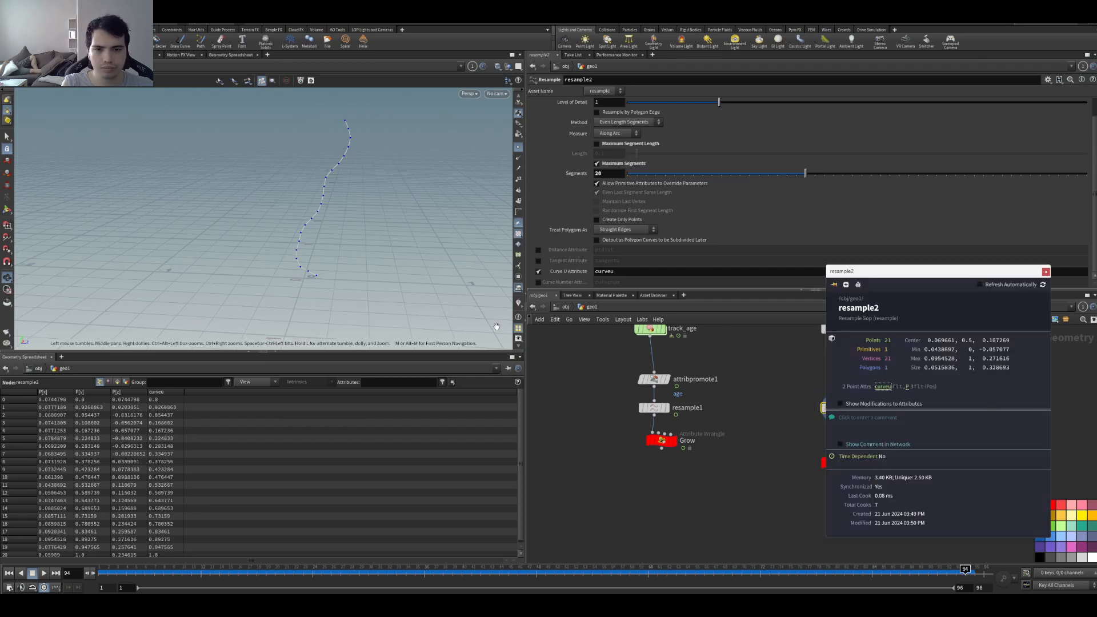
# - Close resample2's node information and turn on the curveu visualization for the curve's points in the viewport
pyautogui.click(518, 303)
pyautogui.click(548, 294)
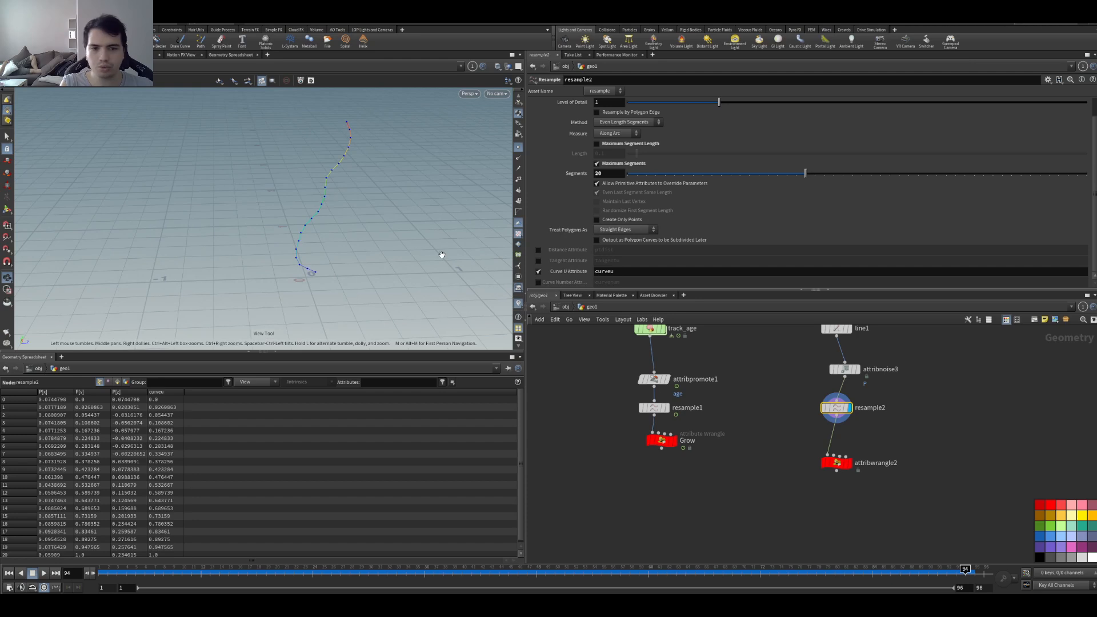
# - In attribwrangle2's VEX code, declare float bias = chf('bias'); as the first line
pyautogui.click(836, 463)
pyautogui.click(659, 179)
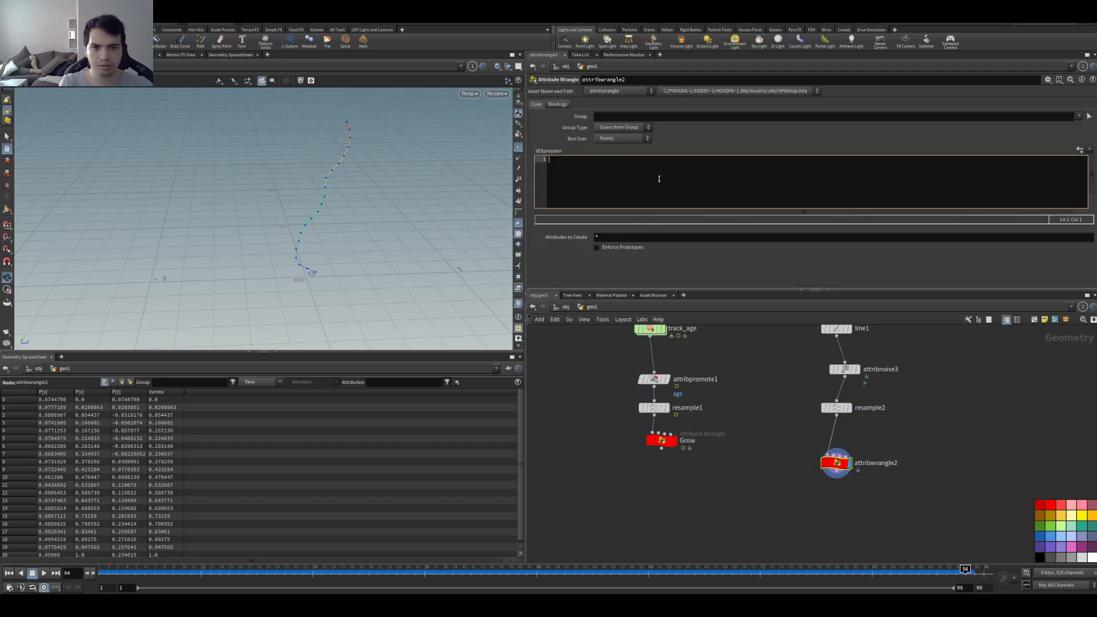
pyautogui.write('float bias')
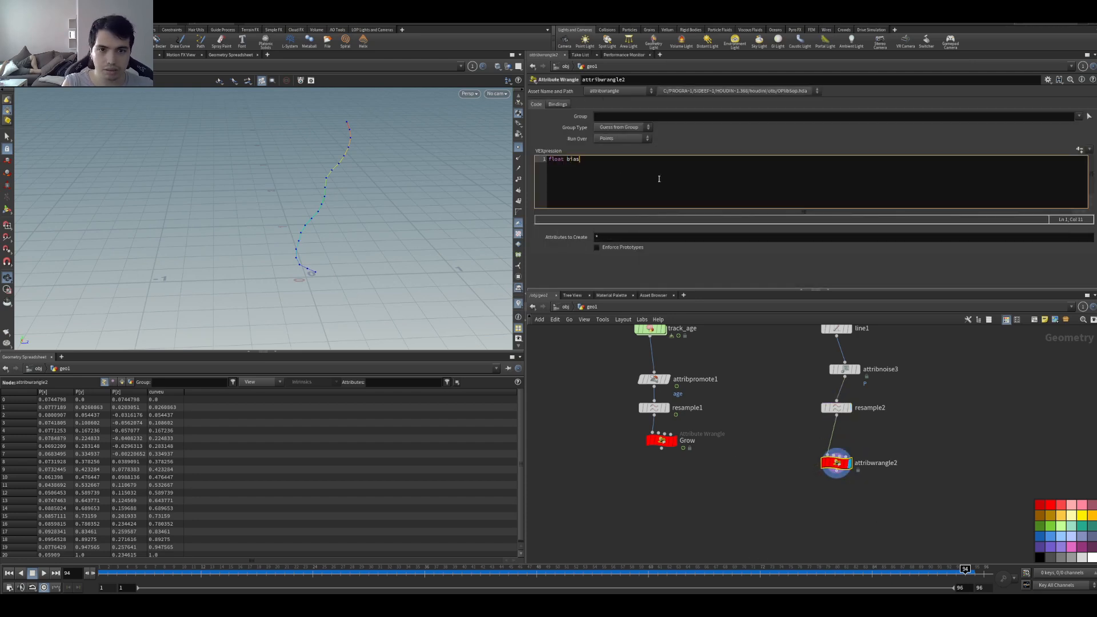
pyautogui.write(" = chf('bias');")
pyautogui.press('Return')
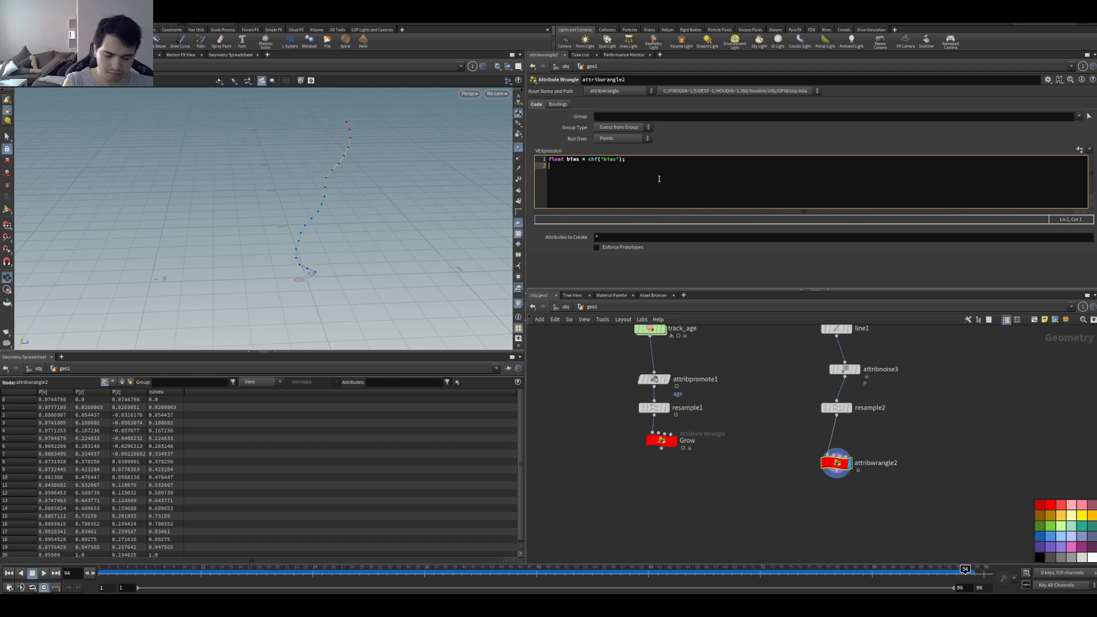
# - Add the line vector pos = primuv(0, 'P', 0, bias * f@curveu); to attribwrangle2's code
pyautogui.write('vec')
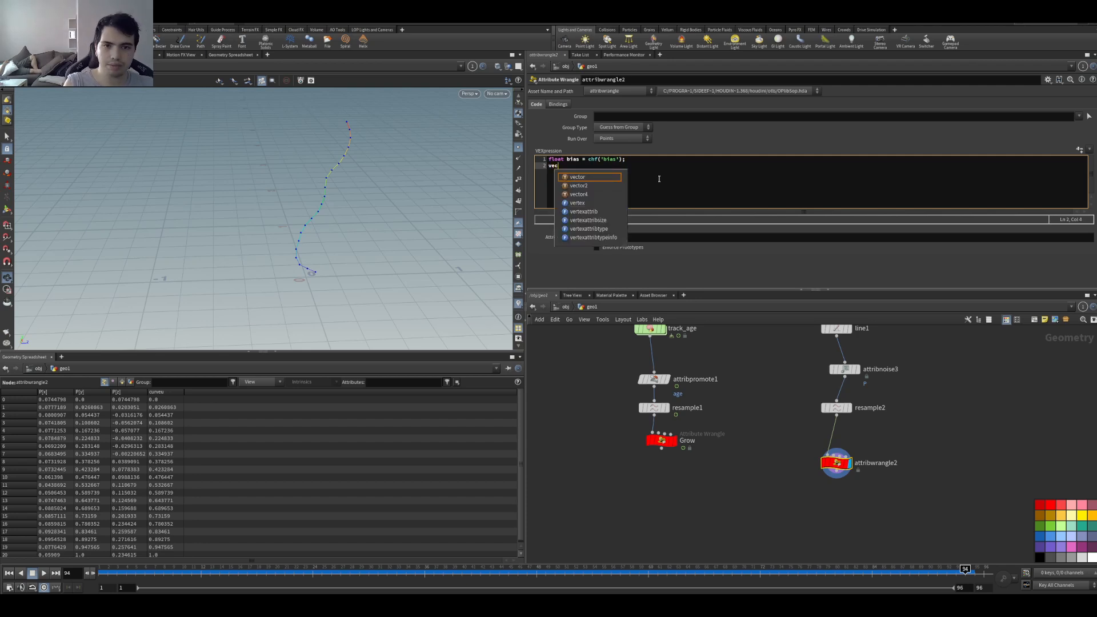
pyautogui.write('tor pos = prim')
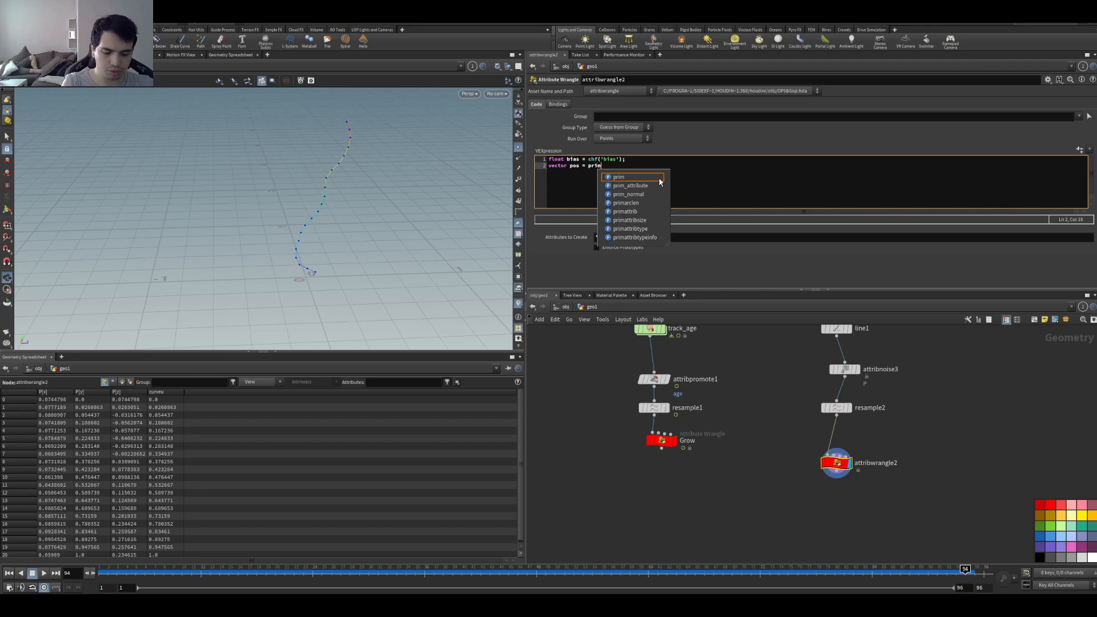
pyautogui.write("uv(0, '")
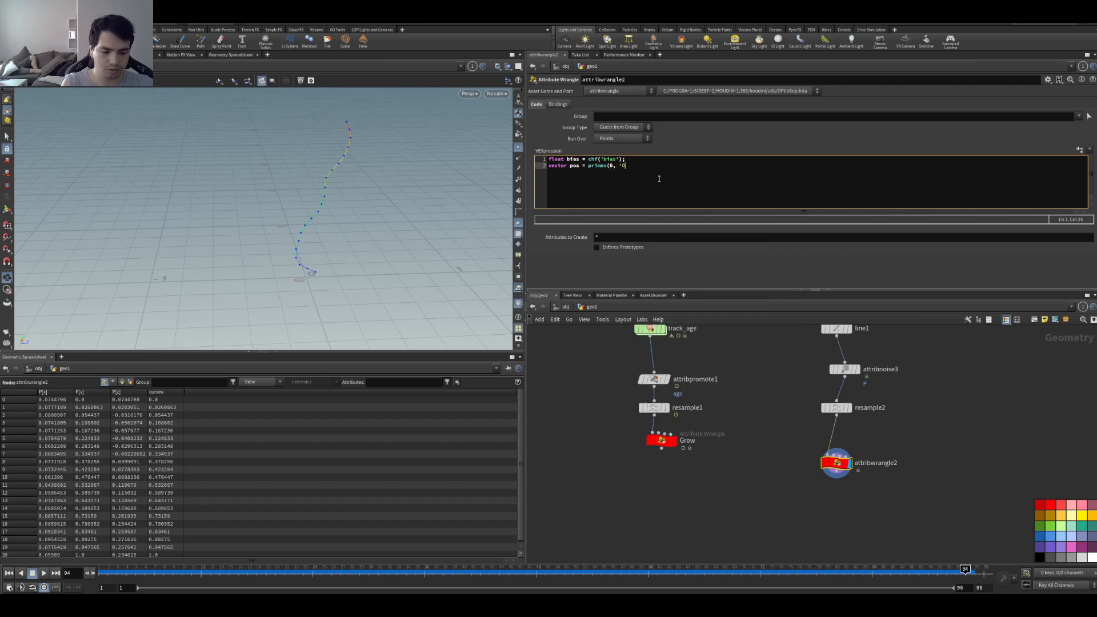
pyautogui.write("P'")
pyautogui.write(', @prim')
pyautogui.press('BackSpace')
pyautogui.press('BackSpace')
pyautogui.press('BackSpace')
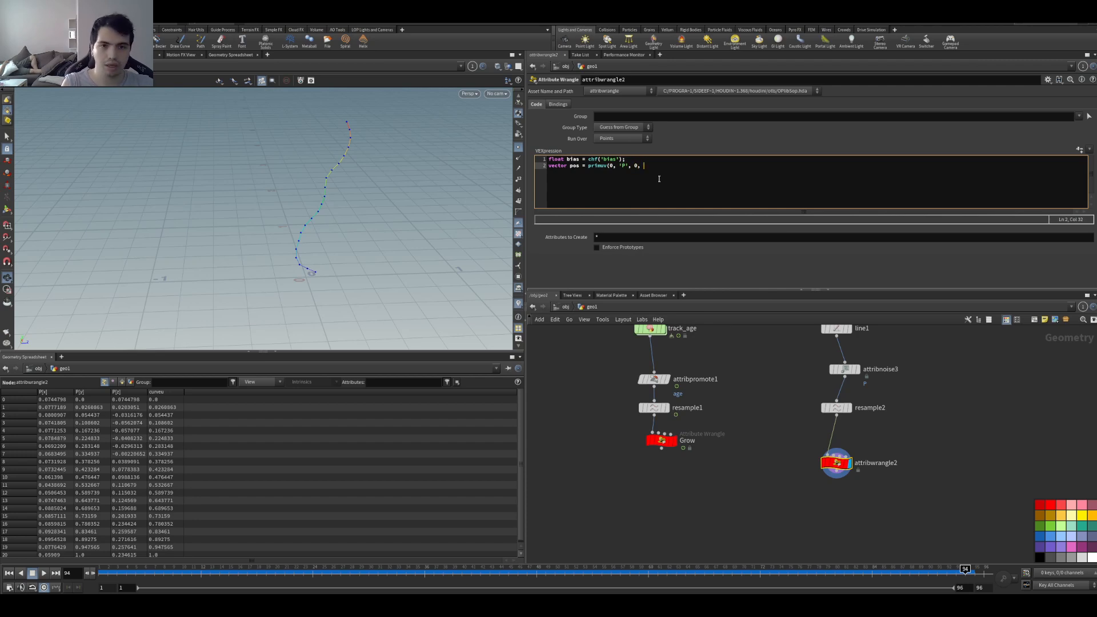
pyautogui.write('0, bias * Fq')
pyautogui.press('BackSpace')
pyautogui.press('BackSpace')
pyautogui.write('f@cur')
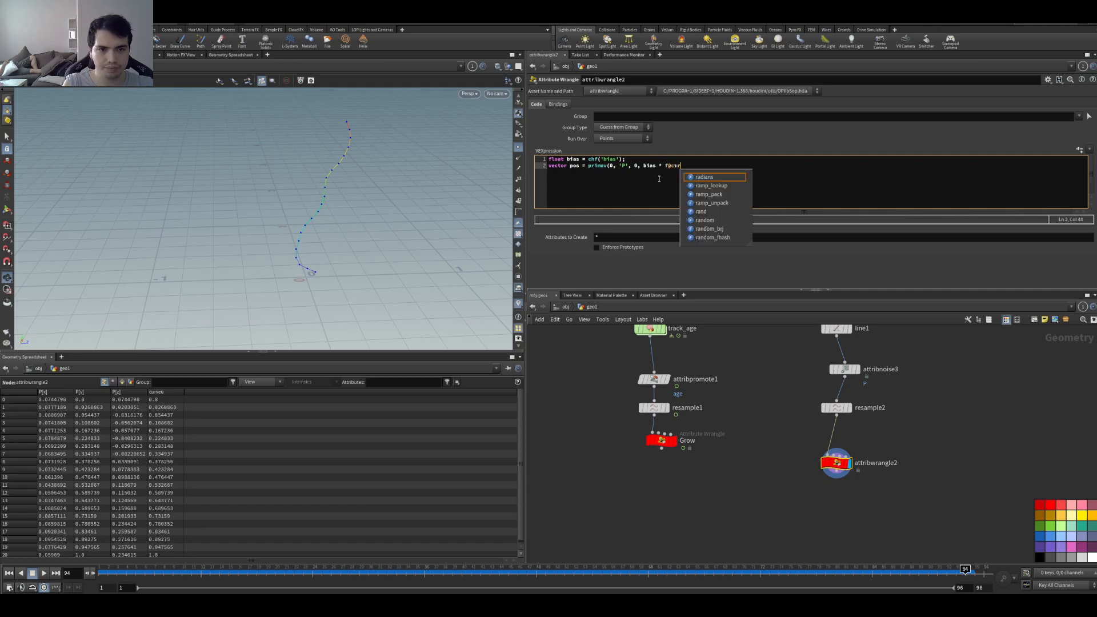
pyautogui.write('veu);')
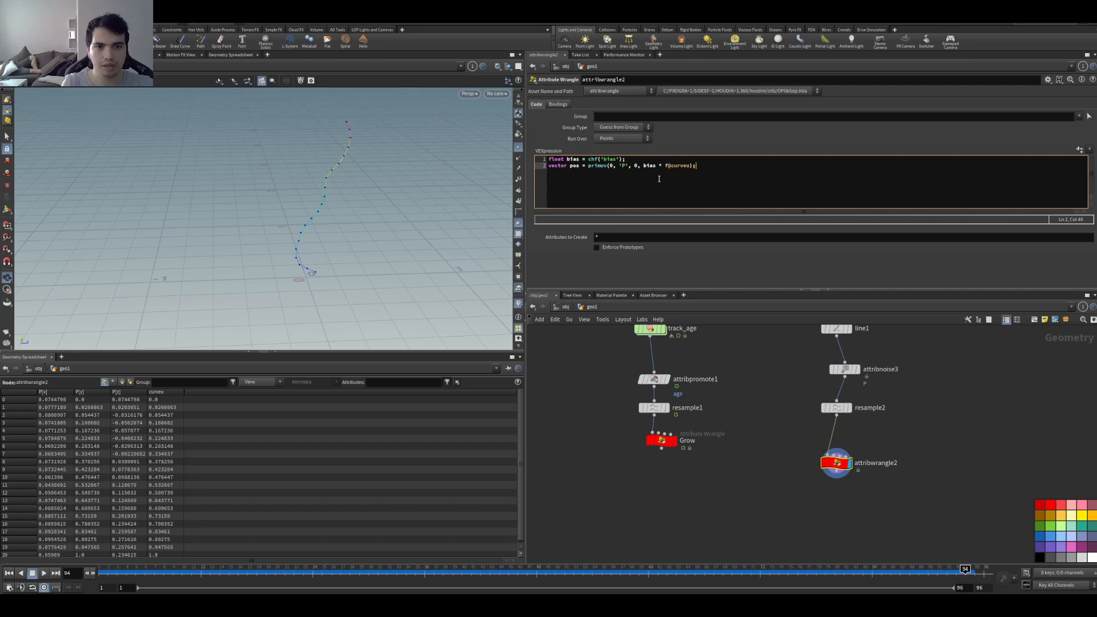
# - Finish attribwrangle2's code with v@P = pos; and create the Bias parameter from the channel reference
pyautogui.press('Return')
pyautogui.write('v@P = pos;')
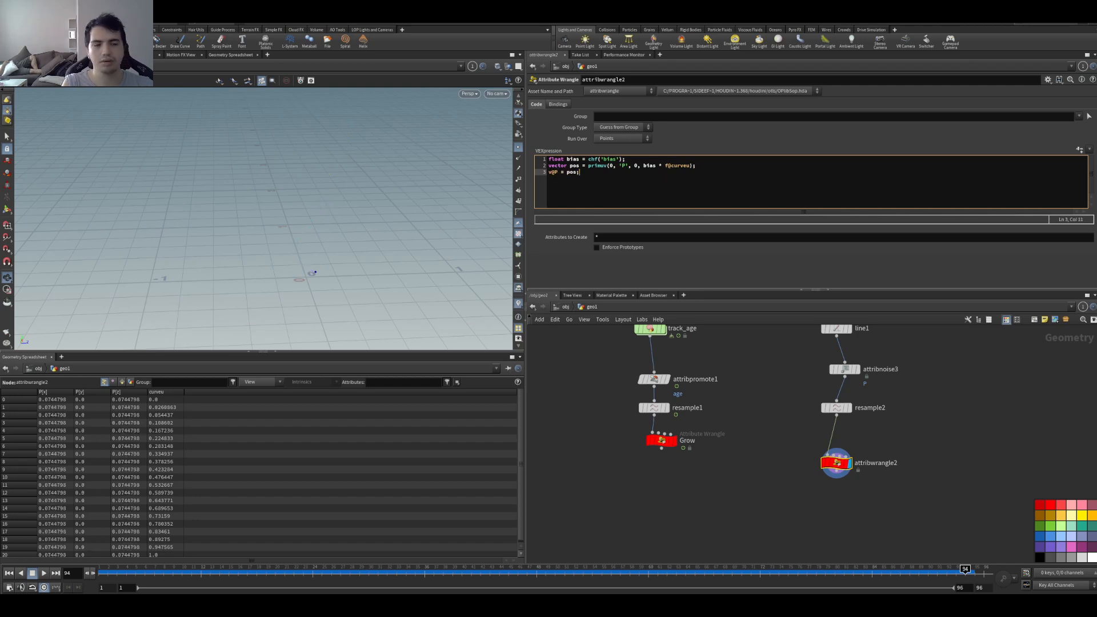
pyautogui.click(1079, 150)
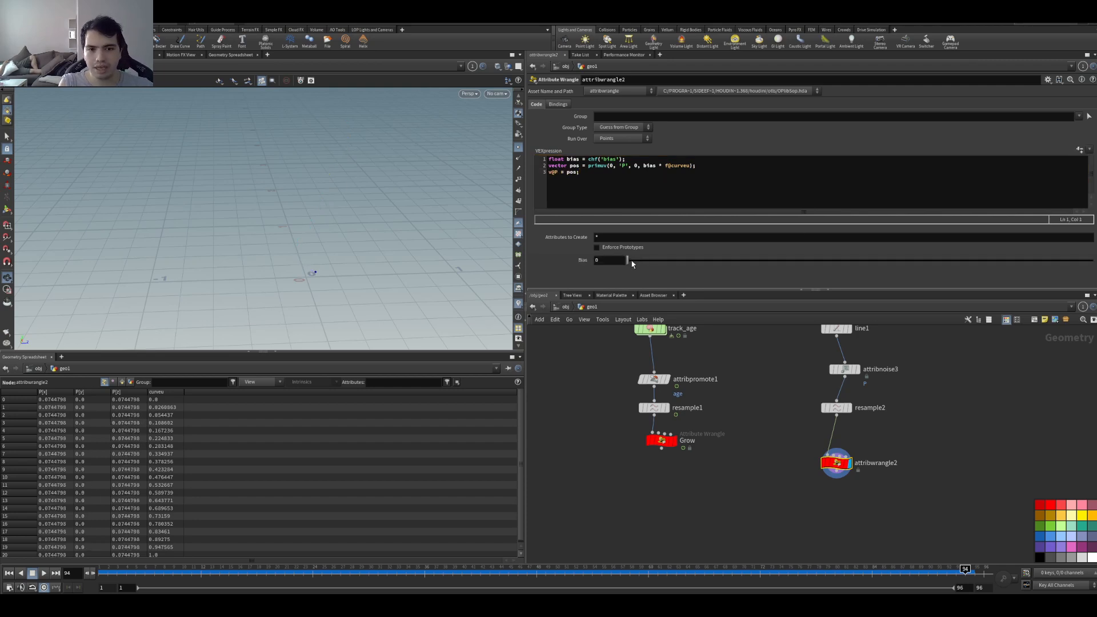
# - Try small Bias values on attribwrangle2 and set Bias to 0.6
pyautogui.moveTo(628, 261); pyautogui.dragTo(635, 264)
pyautogui.moveTo(652, 269); pyautogui.dragTo(685, 267)
pyautogui.click(615, 261)
pyautogui.write('0.6')
pyautogui.press('Return')
pyautogui.scroll(3, 333, 212)
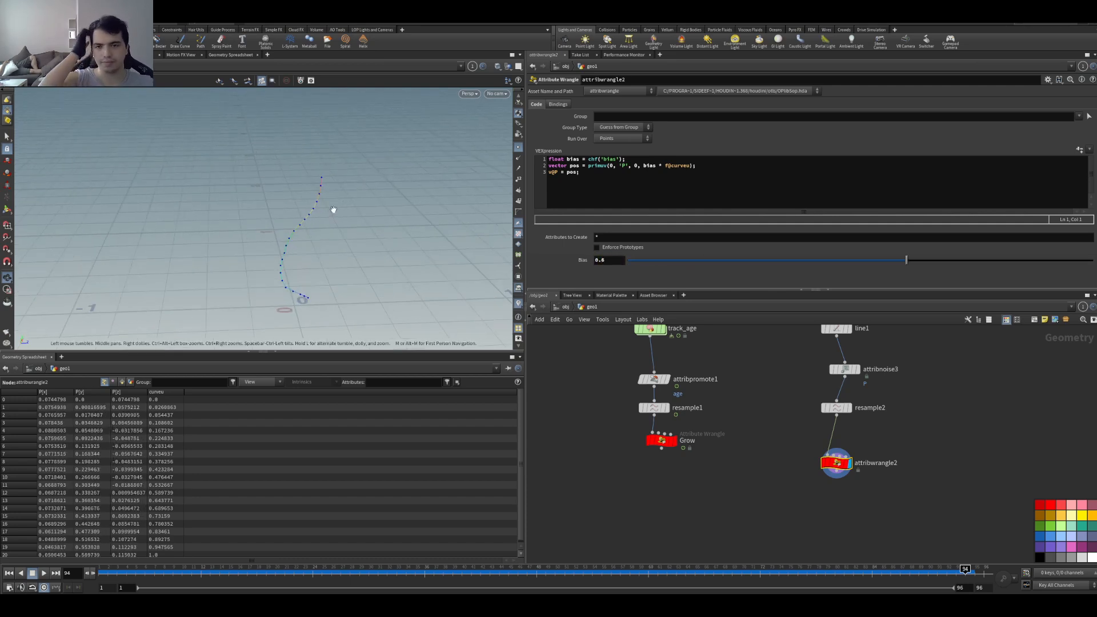
# - Move attribwrangle2 aside, duplicate it below resample2, and set the copy's Bias to 1
pyautogui.moveTo(837, 464); pyautogui.dragTo(965, 452)
pyautogui.keyDown('alt'); pyautogui.moveTo(965, 452); pyautogui.dragTo(822, 468); pyautogui.keyUp('alt')
pyautogui.moveTo(843, 491); pyautogui.dragTo(795, 455)
pyautogui.moveTo(909, 260); pyautogui.dragTo(1091, 261)
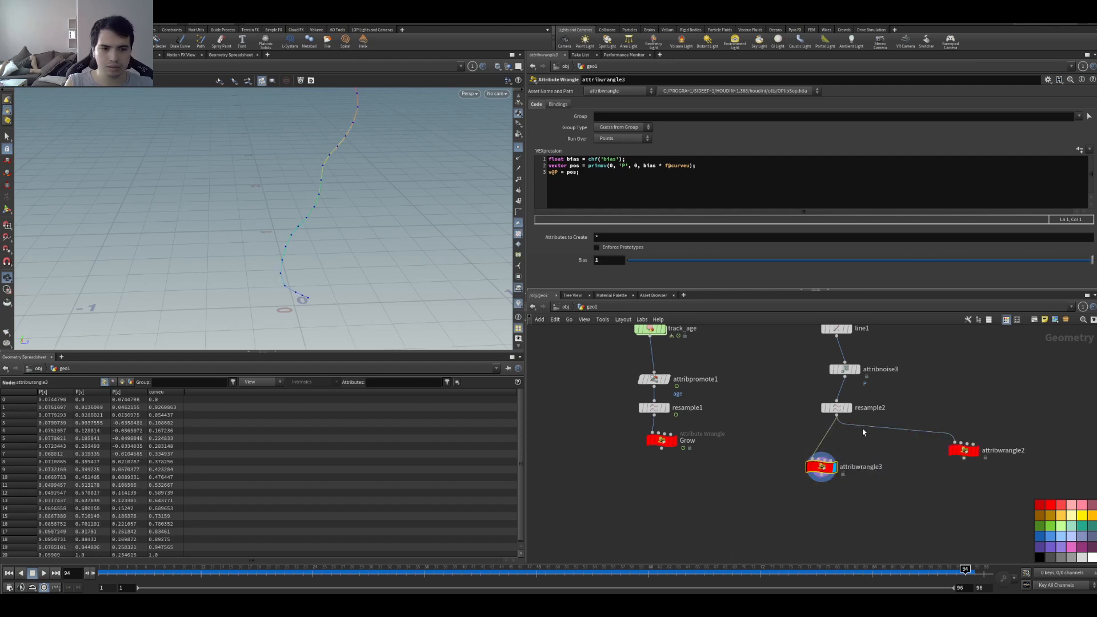
# - Template attribwrangle3 and display attribwrangle2 so both curves show together, placing attribwrangle2 closer to resample2
pyautogui.click(831, 469)
pyautogui.moveTo(965, 452)
pyautogui.click(982, 436)
pyautogui.moveTo(964, 451); pyautogui.dragTo(923, 456)
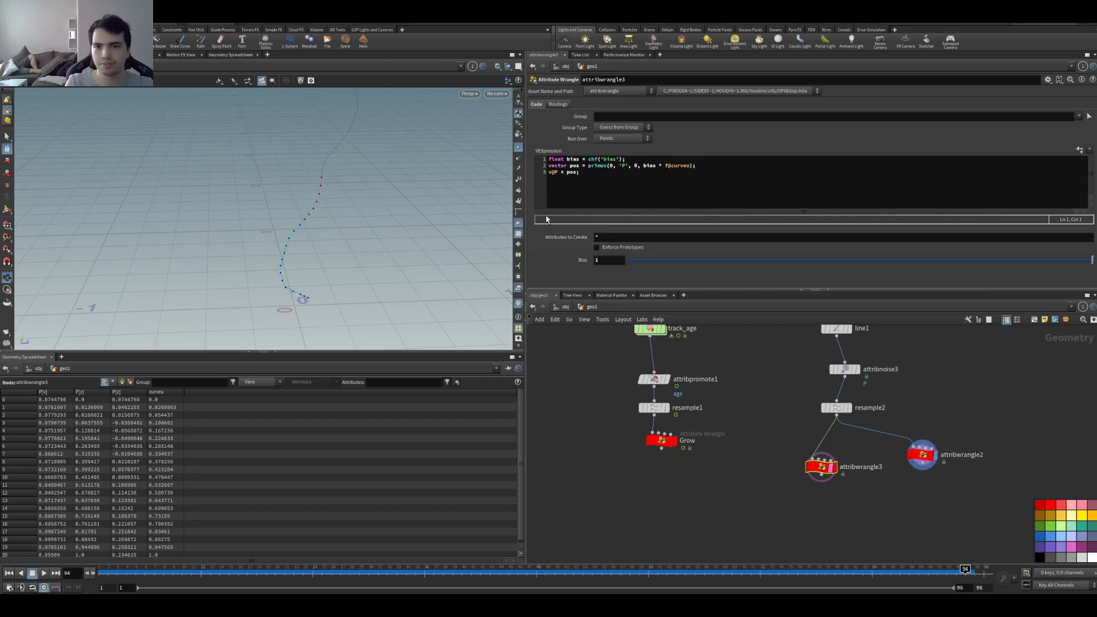
# - Compare the point distribution of attribwrangle3's full curve with attribwrangle2's shortened curve by switching the display between them
pyautogui.moveTo(289, 173); pyautogui.dragTo(322, 126)
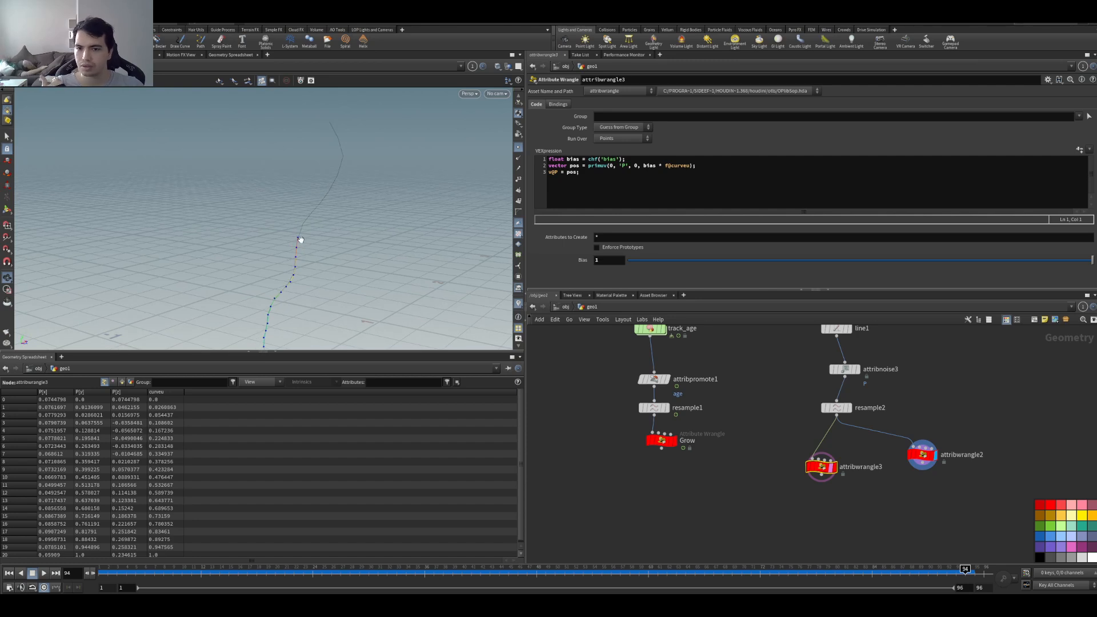
pyautogui.scroll(-1, 328, 244)
pyautogui.moveTo(323, 236); pyautogui.dragTo(370, 210, button='middle')
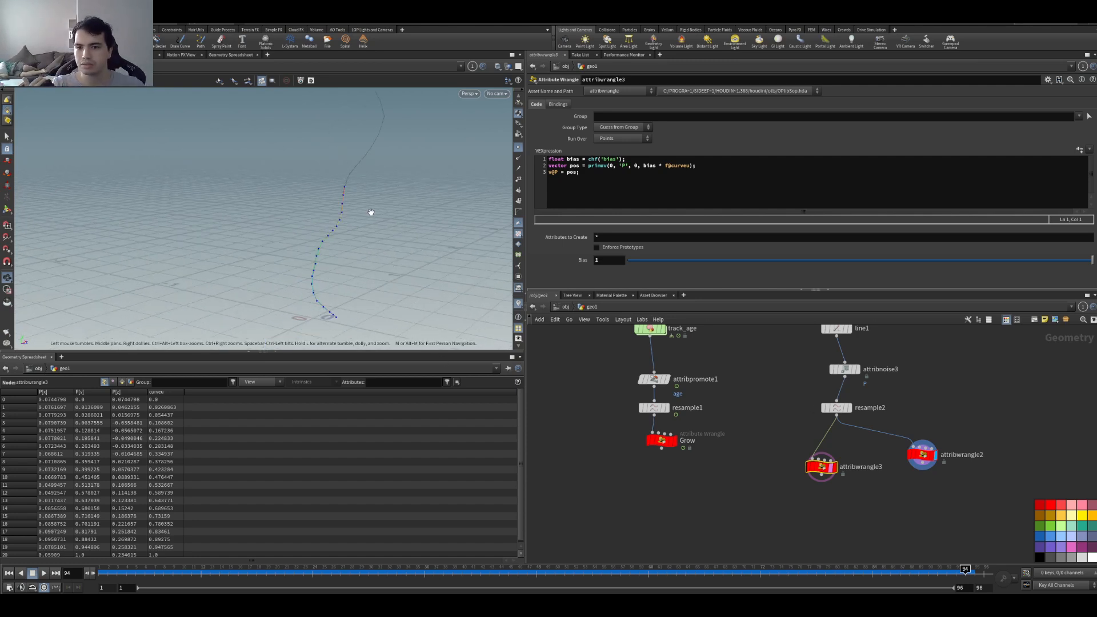
pyautogui.click(833, 467)
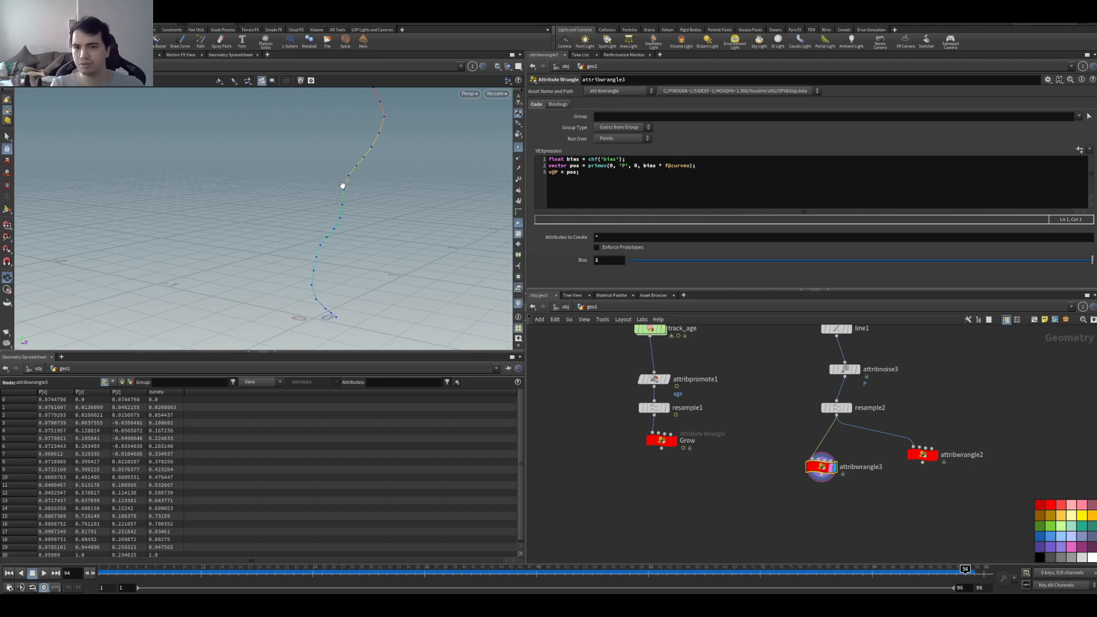
pyautogui.click(933, 456)
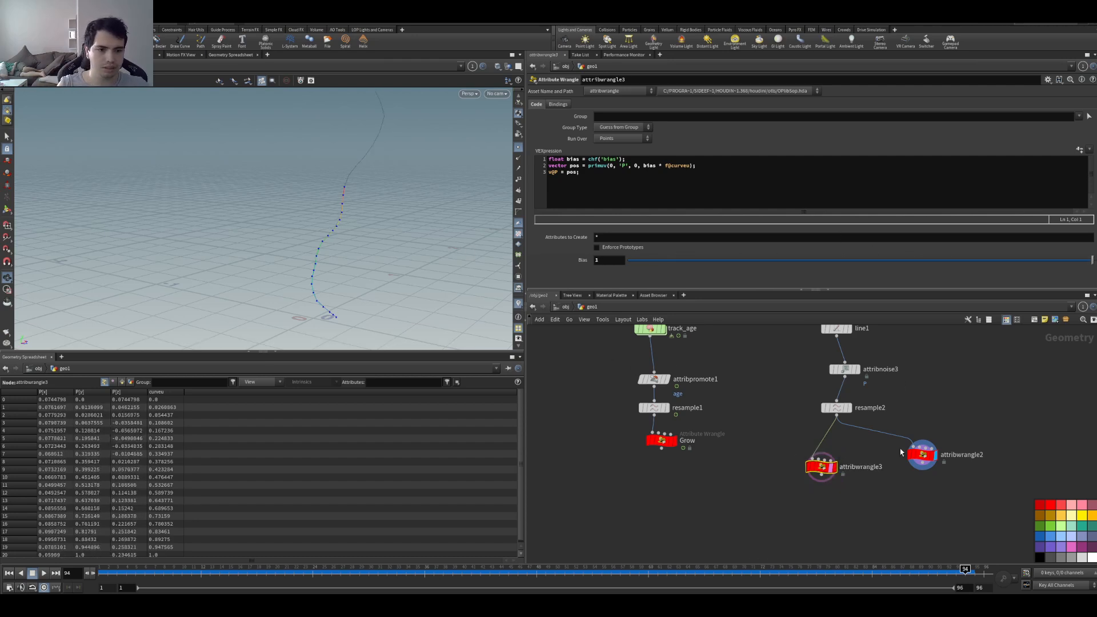
# - Set attribwrangle2's Bias to 1 and inspect the extended curve in the viewport
pyautogui.click(923, 455)
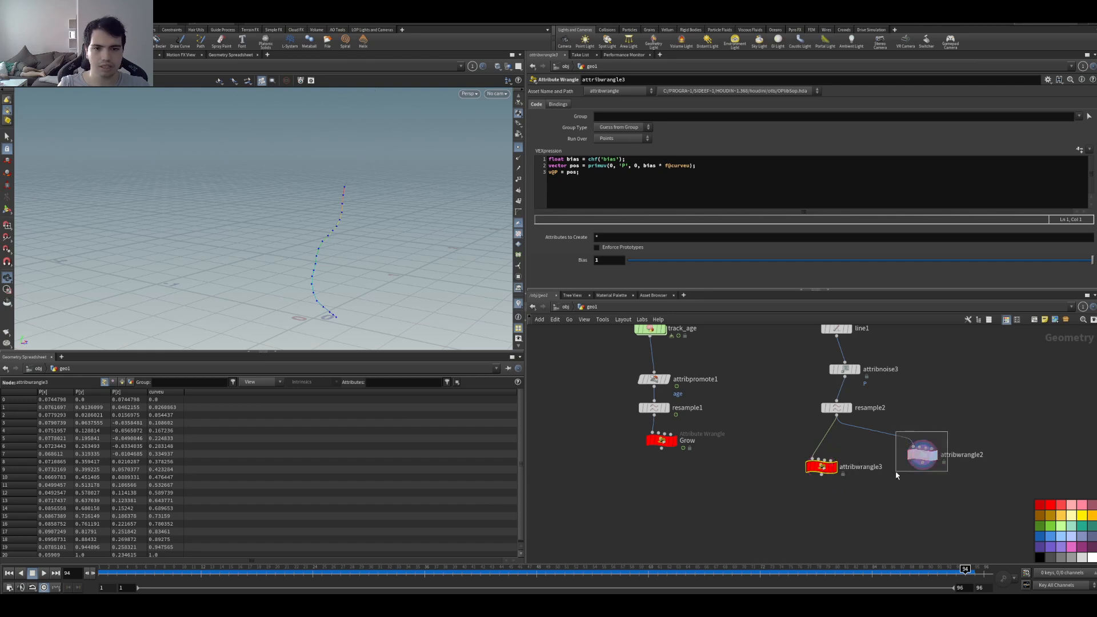
pyautogui.moveTo(941, 261); pyautogui.dragTo(1095, 235)
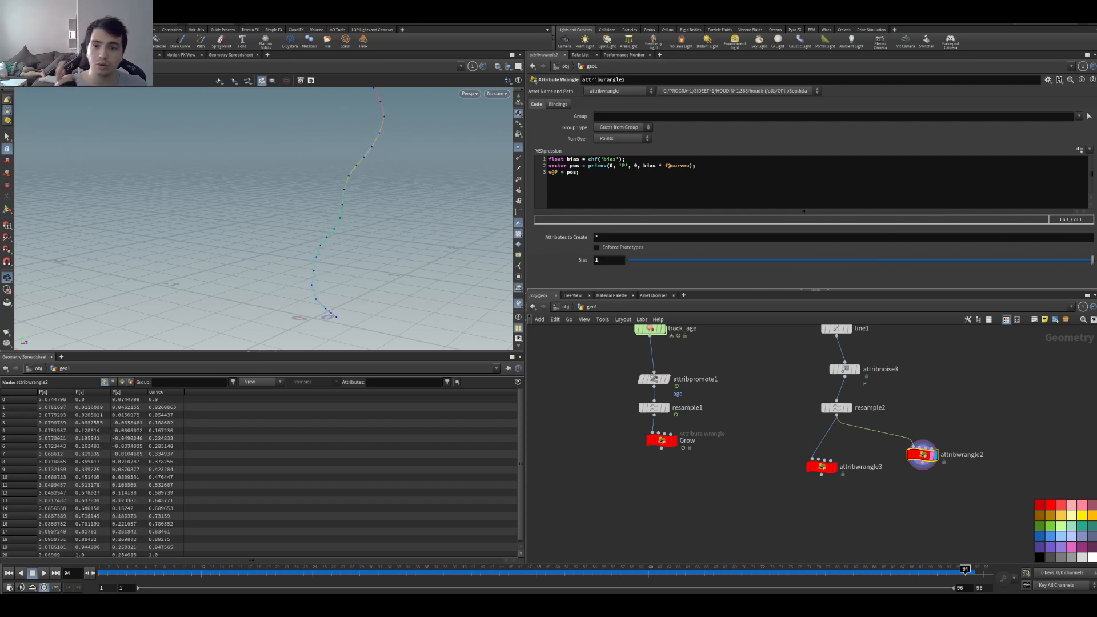
pyautogui.scroll(-3, 290, 251)
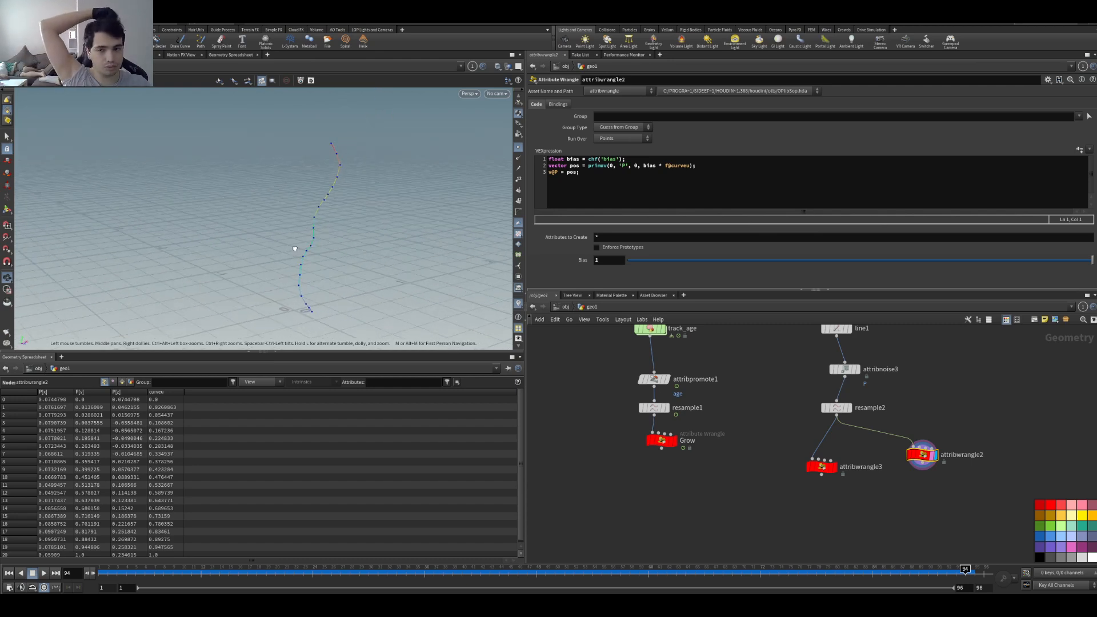
pyautogui.moveTo(289, 252); pyautogui.dragTo(369, 254)
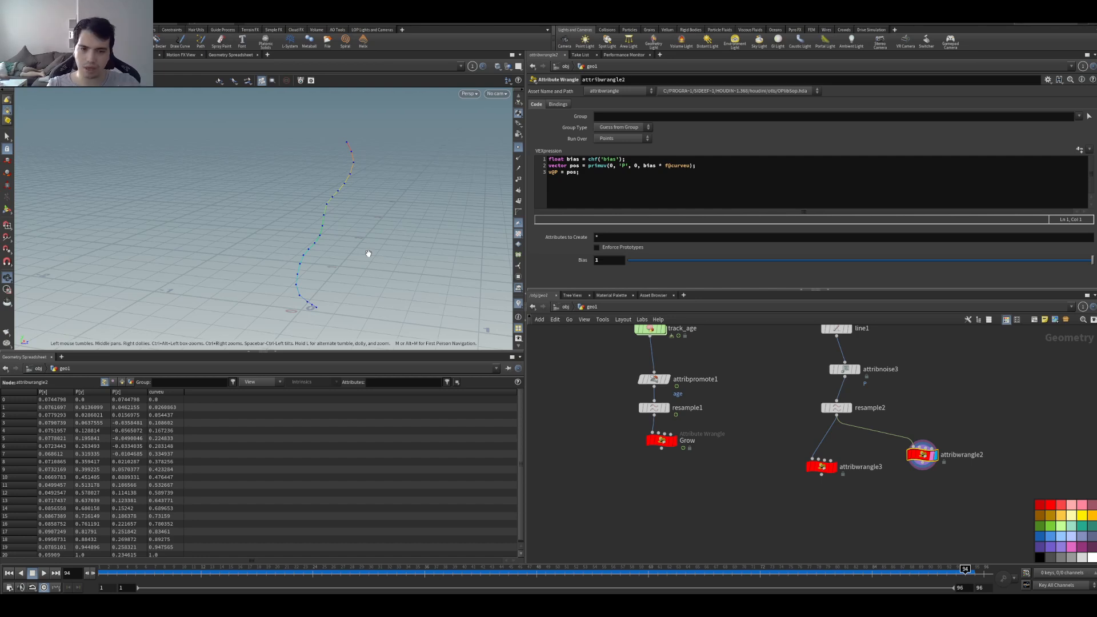
# - Display the Grow wrangle's grass in the viewport and turn off the point markers and the attribute visualization
pyautogui.click(662, 441)
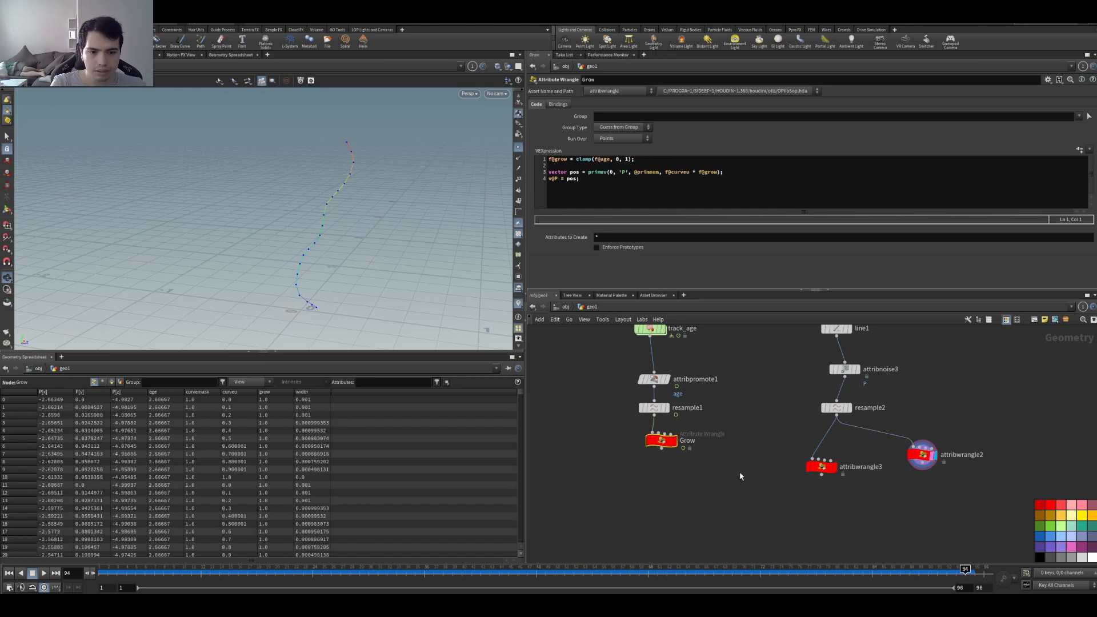
pyautogui.press('r')
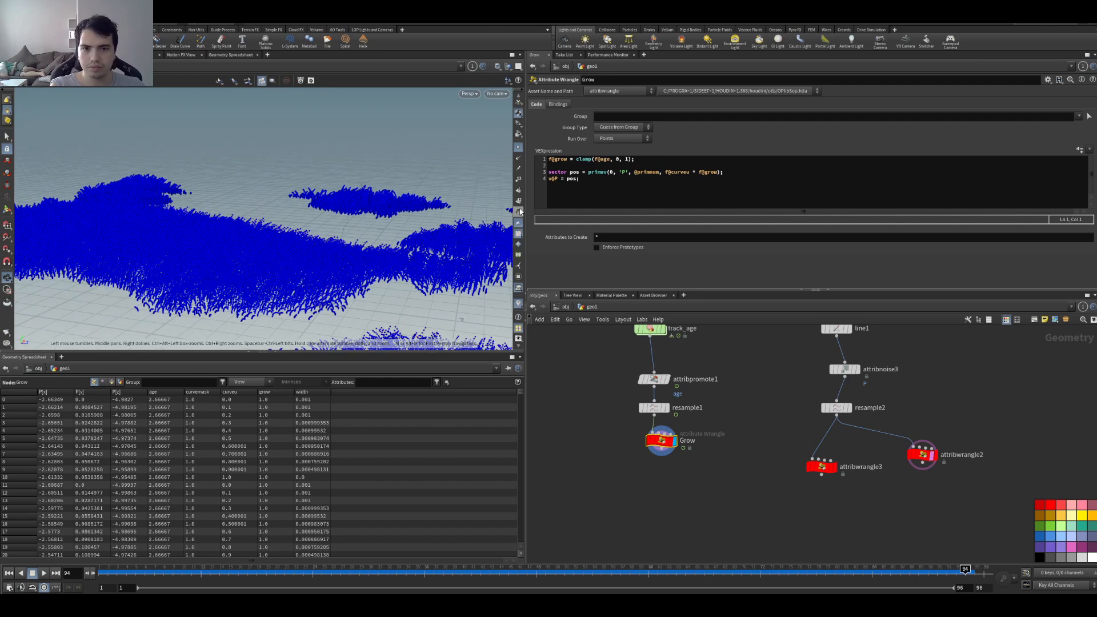
pyautogui.moveTo(375, 238); pyautogui.dragTo(357, 206)
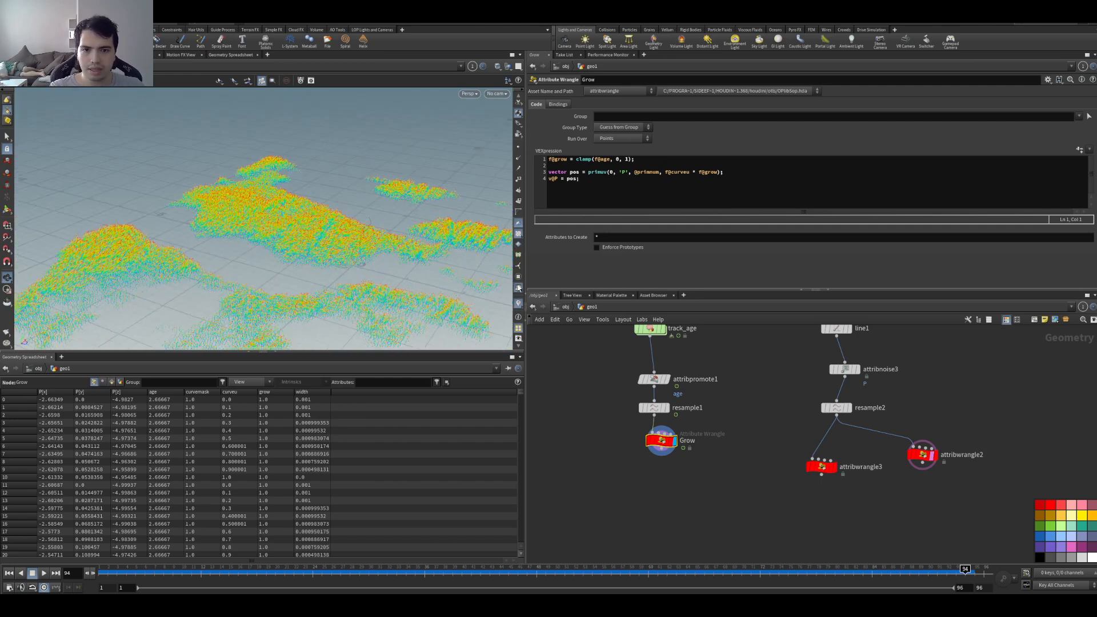
pyautogui.click(518, 309)
# - Play the grass growth animation and scrub the timeline to frame 54
pyautogui.moveTo(320, 246)
pyautogui.mouseDown()
pyautogui.moveTo(294, 252)
pyautogui.moveTo(324, 248)
pyautogui.mouseUp()
pyautogui.press('Up')
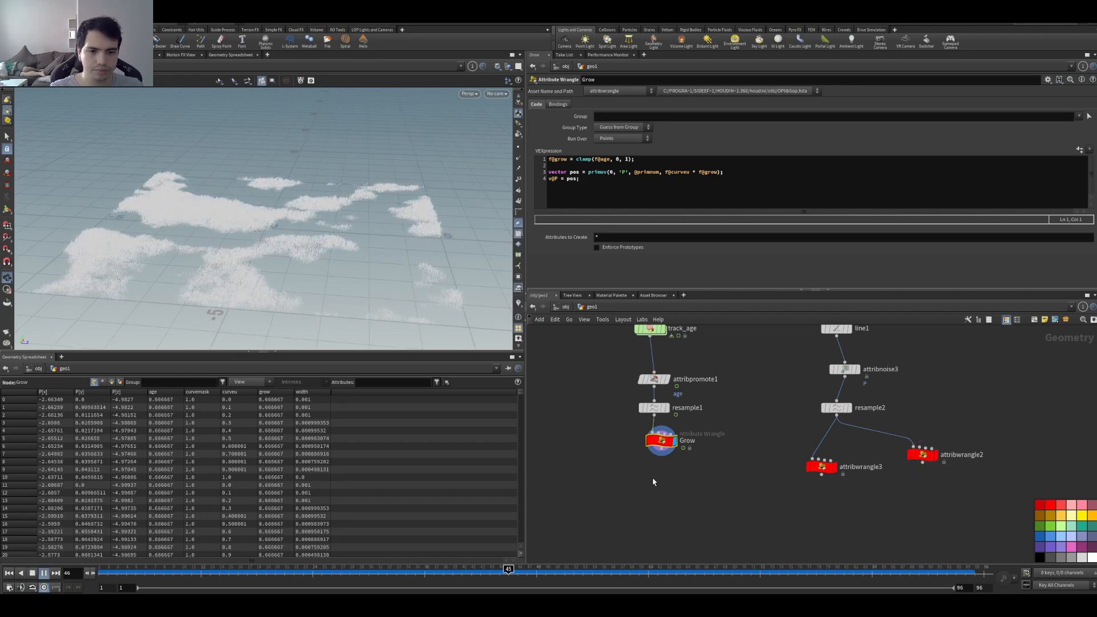
pyautogui.click(643, 572)
pyautogui.moveTo(642, 573); pyautogui.dragTo(537, 517)
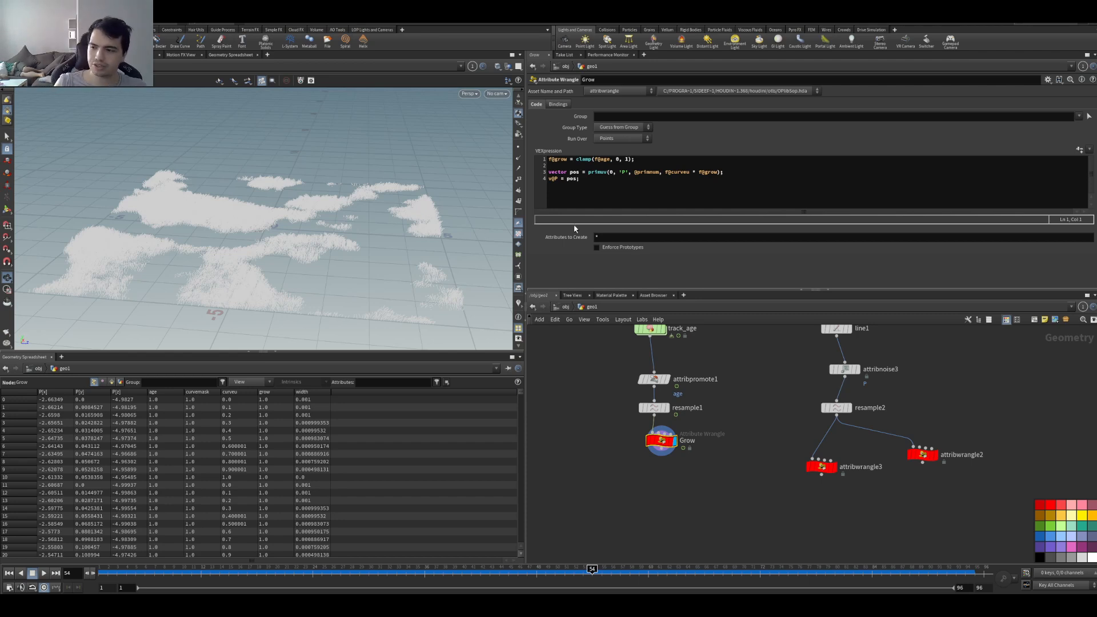
# - Divide the age by 2 in Grow's code so the first line reads f@grow = clamp(f@age / 2, 0, 1);
pyautogui.scroll(-3, 355, 208)
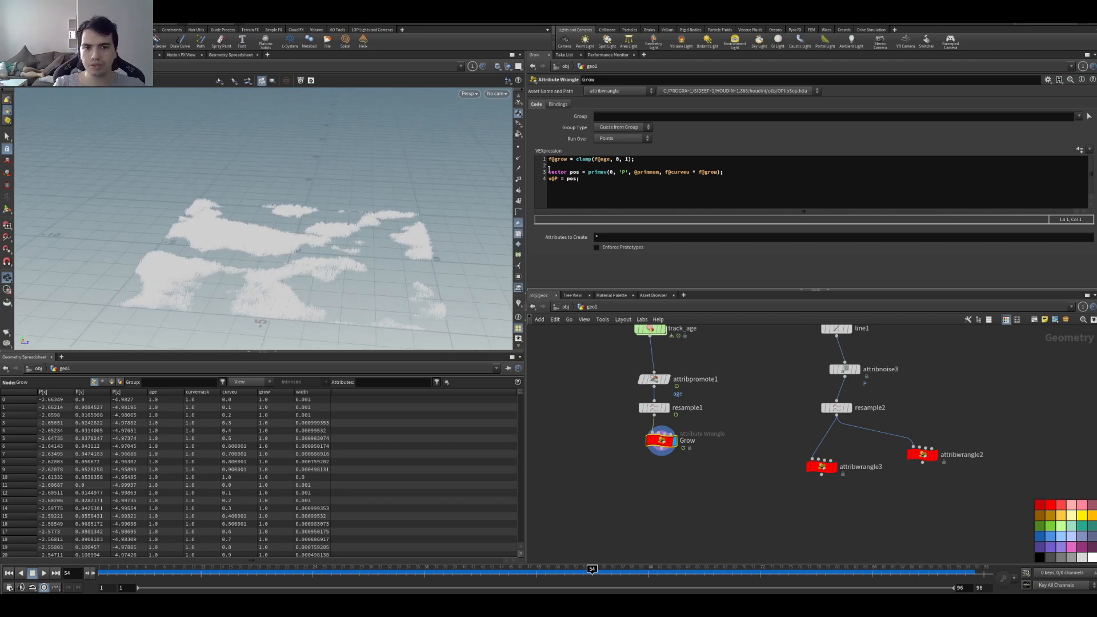
pyautogui.click(609, 161)
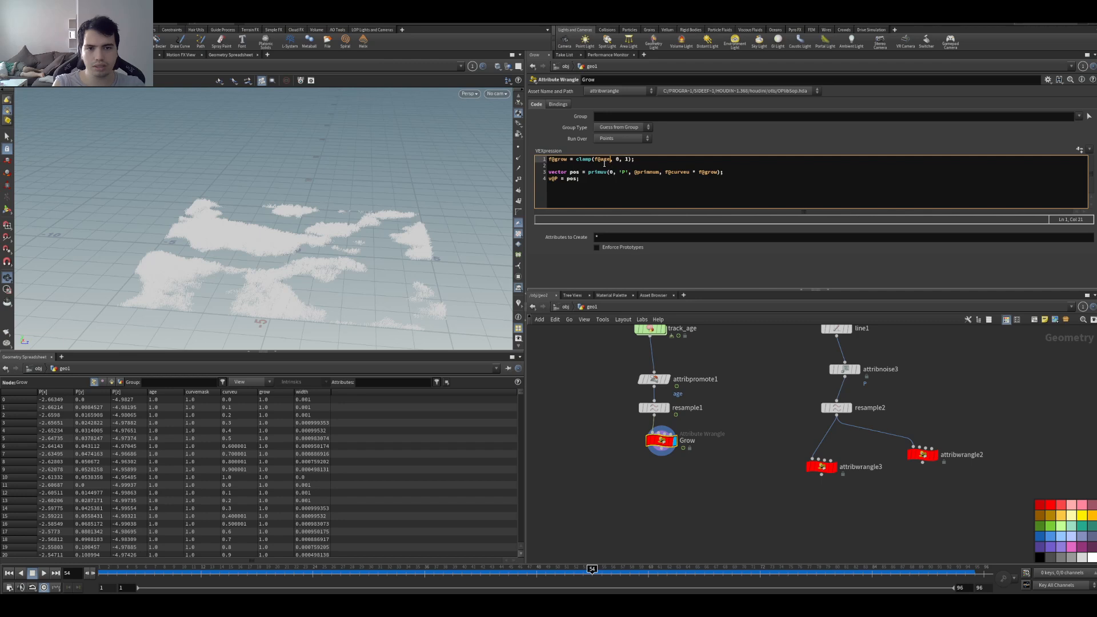
pyautogui.moveTo(575, 159); pyautogui.dragTo(613, 160)
pyautogui.click(629, 161)
pyautogui.click(613, 160)
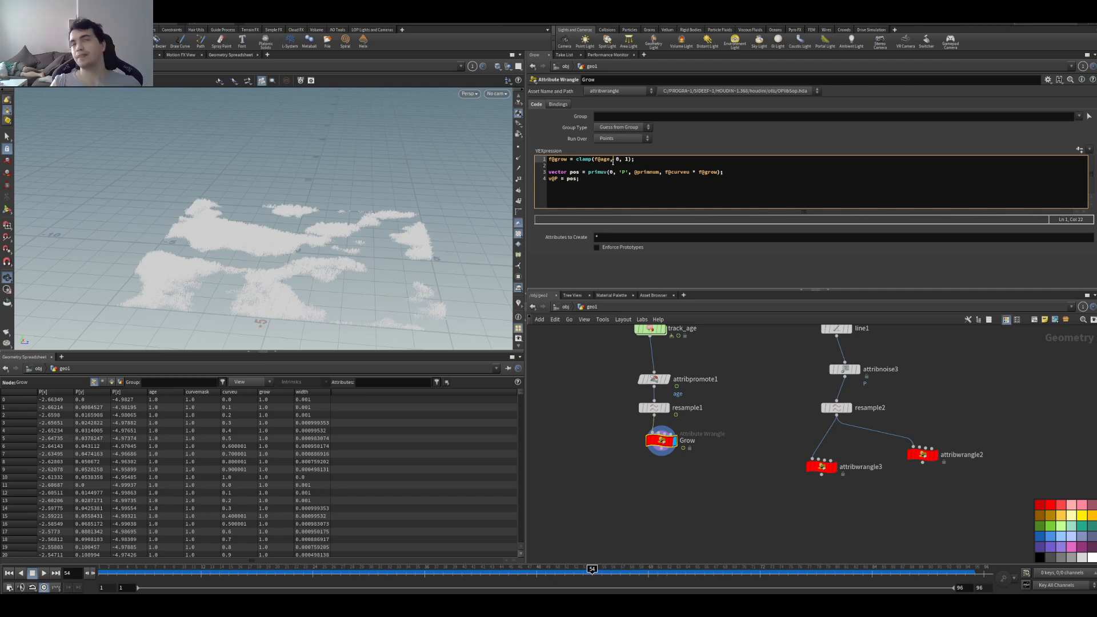
pyautogui.write('/ 2')
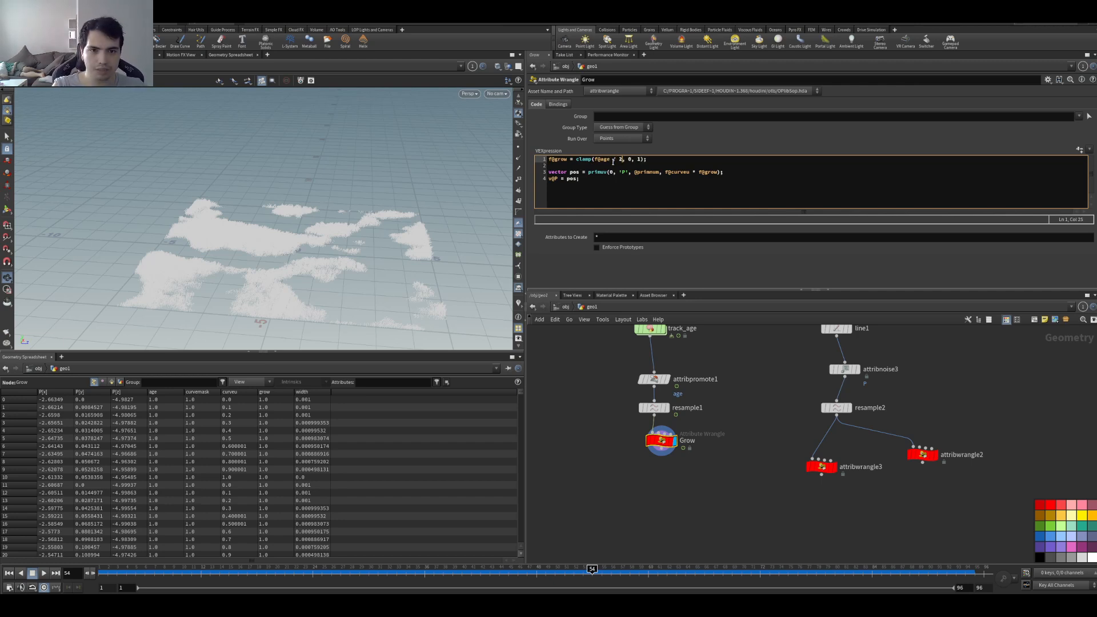
pyautogui.click(582, 420)
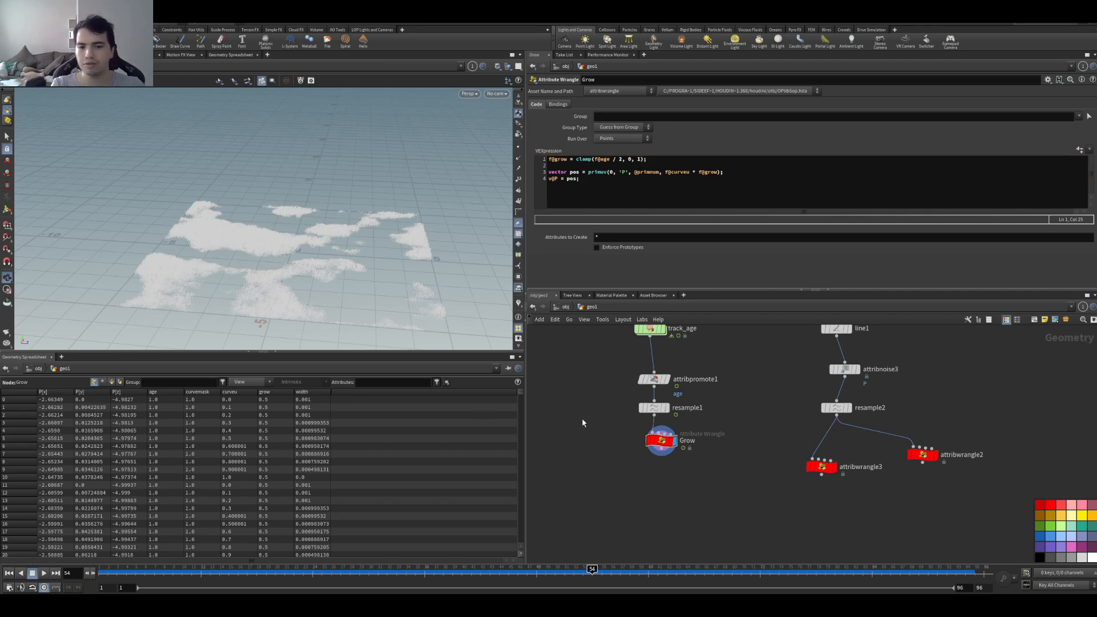
# - Replay the growth animation from the first frame and highlight f@age / 2 in Grow's clamp expression
pyautogui.hotkey('ctrl', 'Up')
pyautogui.press('Up')
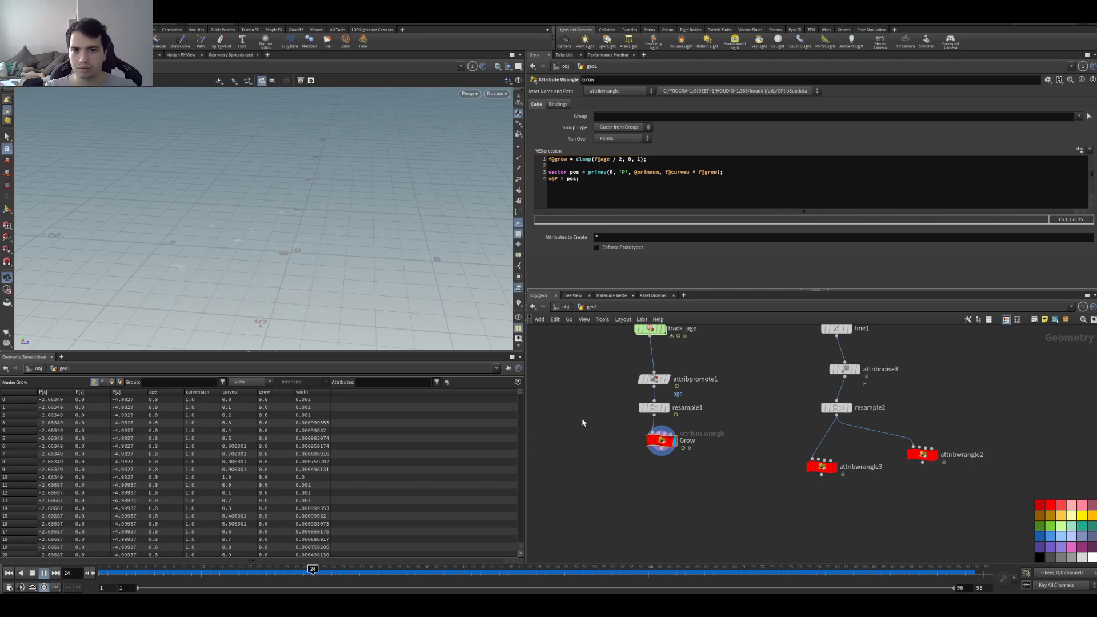
pyautogui.moveTo(611, 160)
pyautogui.mouseDown()
pyautogui.moveTo(597, 160)
pyautogui.moveTo(622, 159)
pyautogui.moveTo(596, 159)
pyautogui.mouseUp()
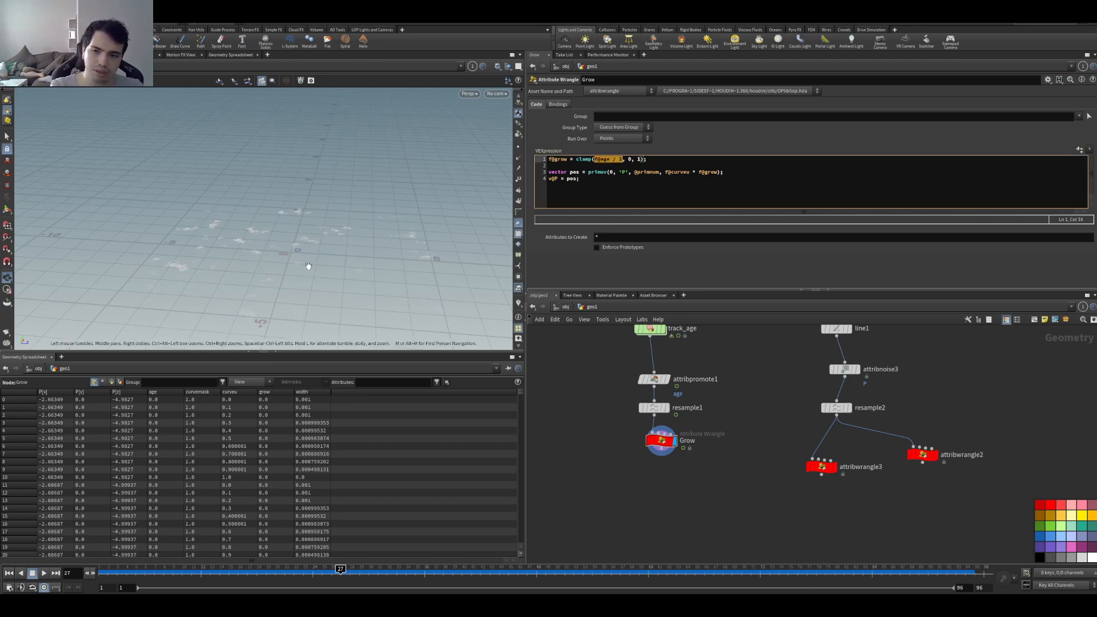
# - Play the growth animation with the age divided by 2 and return to the first frame
pyautogui.moveTo(285, 266); pyautogui.dragTo(291, 241)
pyautogui.press('Up')
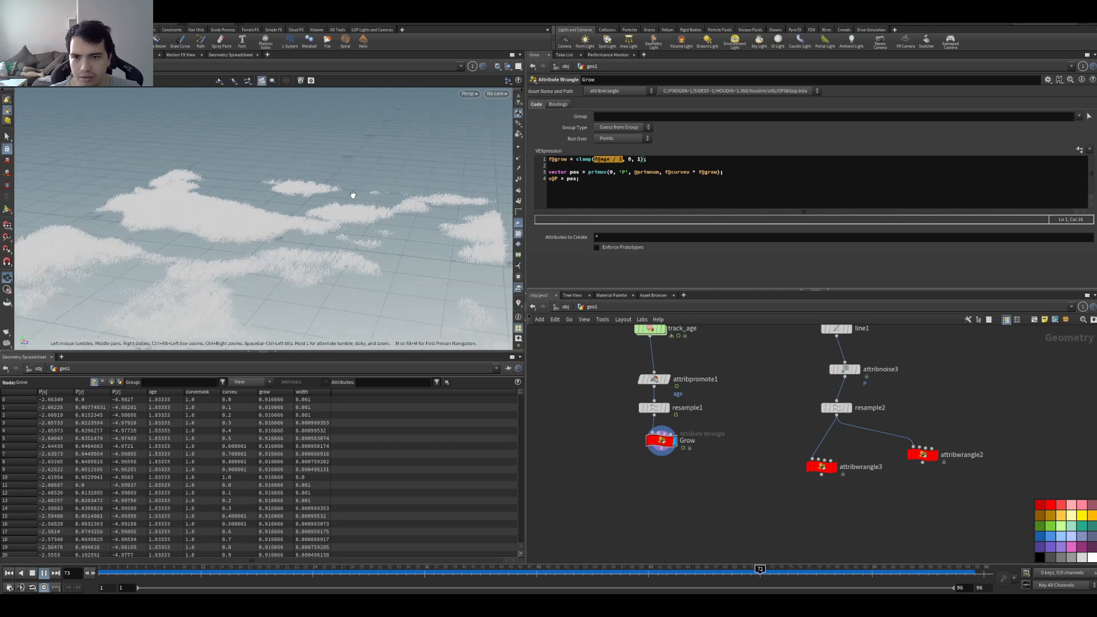
pyautogui.press('Up')
pyautogui.hotkey('ctrl', 'Up')
# - Multiply the age by 2 instead of dividing it, so Grow's first line reads f@grow = clamp(f@age * 2, 0, 1);
pyautogui.click(629, 166)
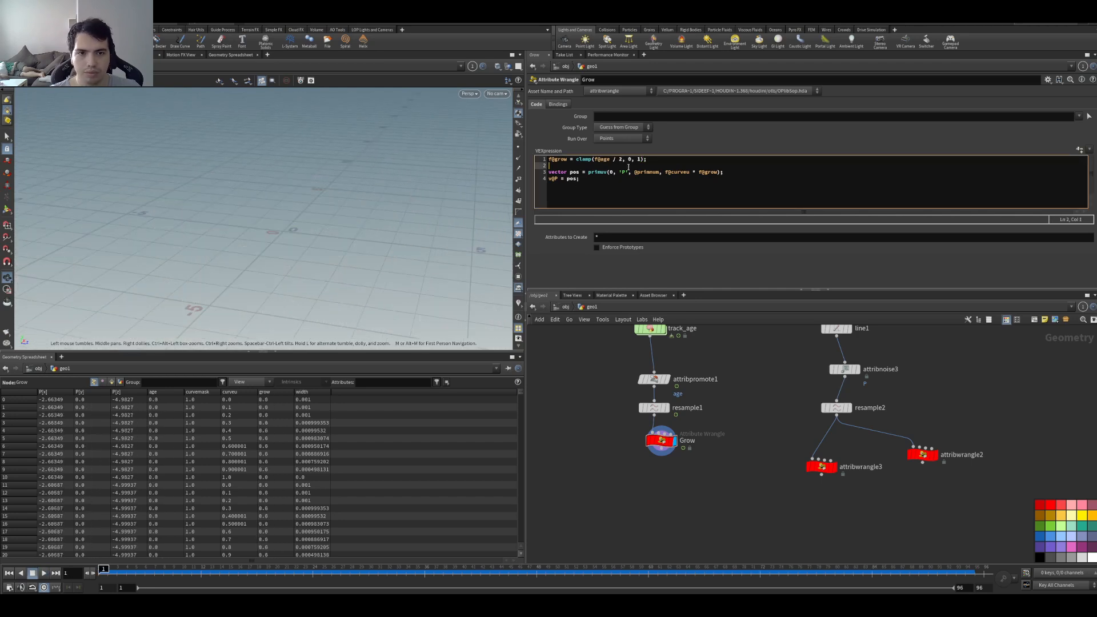
pyautogui.click(622, 161)
pyautogui.press('BackSpace')
pyautogui.press('BackSpace')
pyautogui.press('BackSpace')
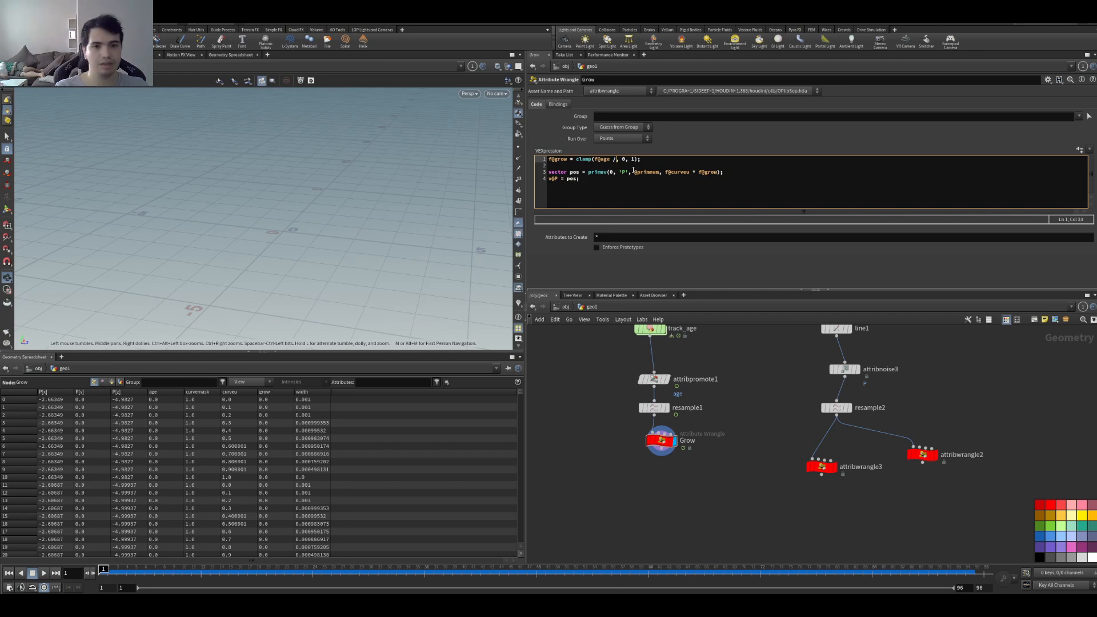
pyautogui.write('*')
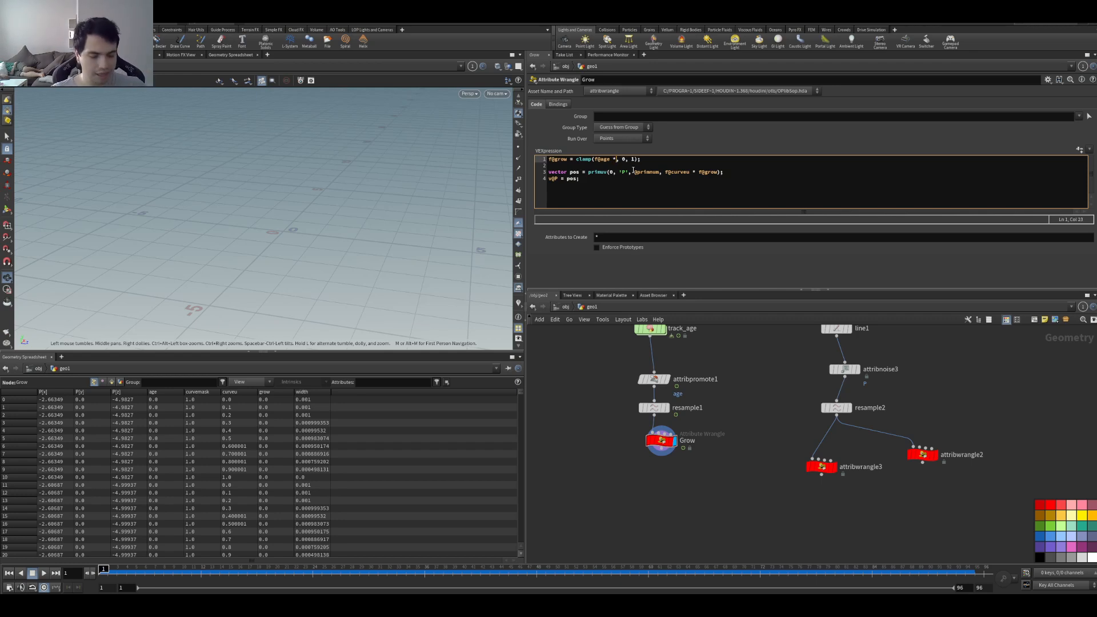
pyautogui.write(' 2')
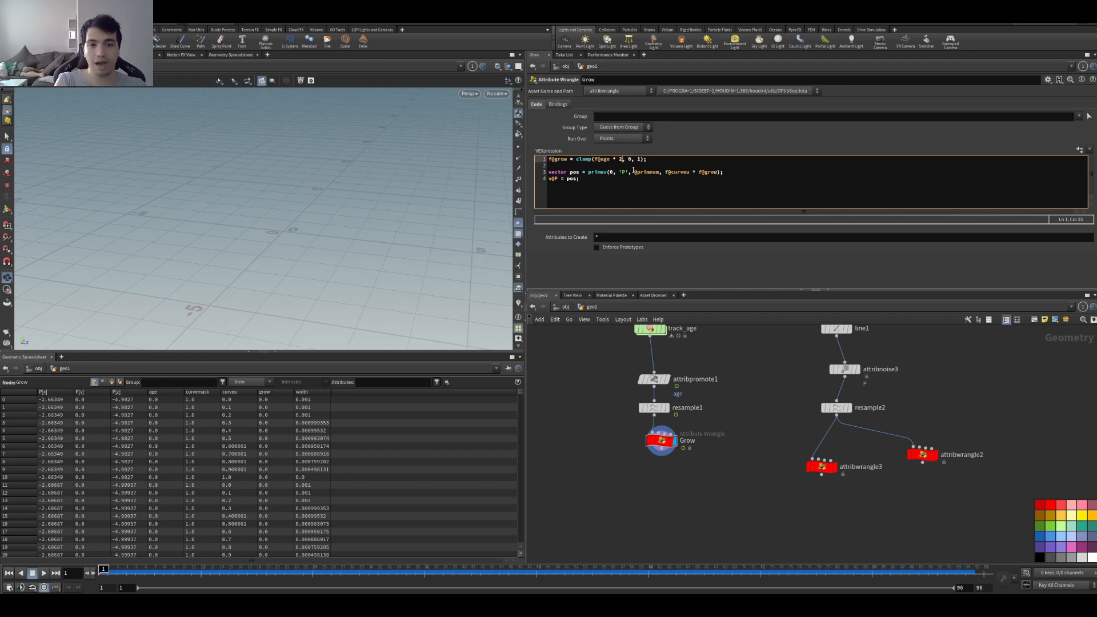
# - Play the doubled-speed growth animation twice, restarting from the first frame, and stop at frame 52
pyautogui.press('Up')
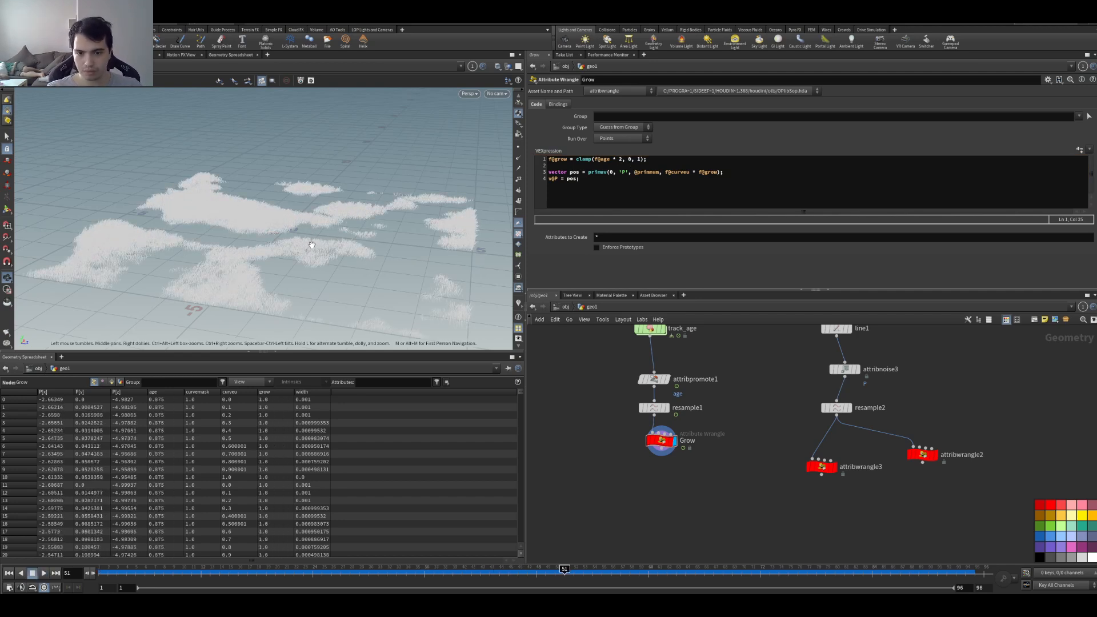
pyautogui.hotkey('ctrl', 'Up')
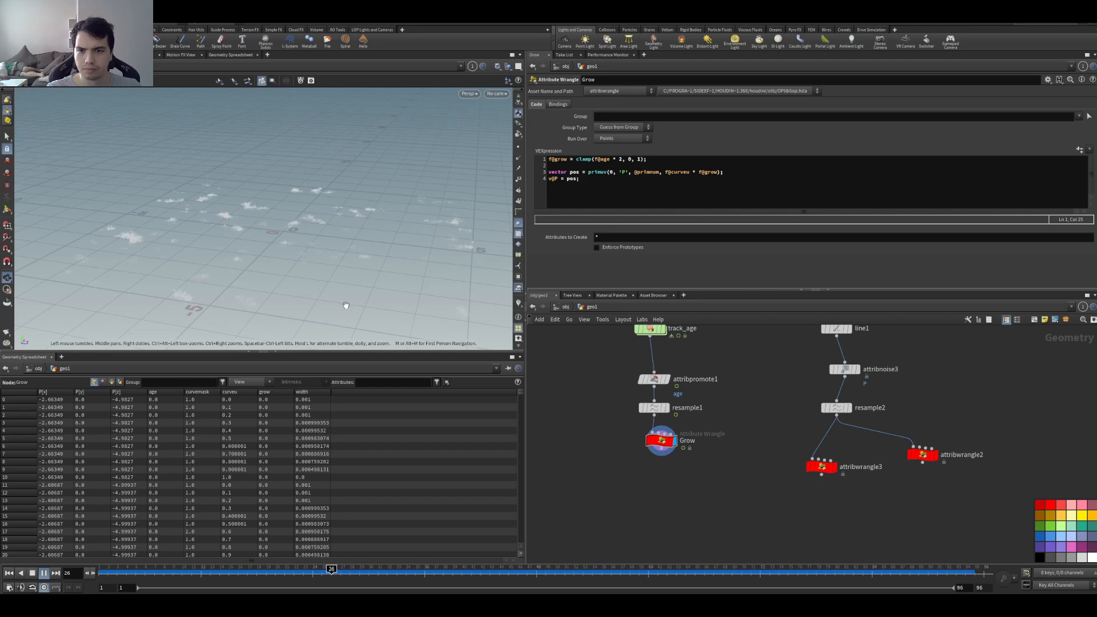
pyautogui.press('Up')
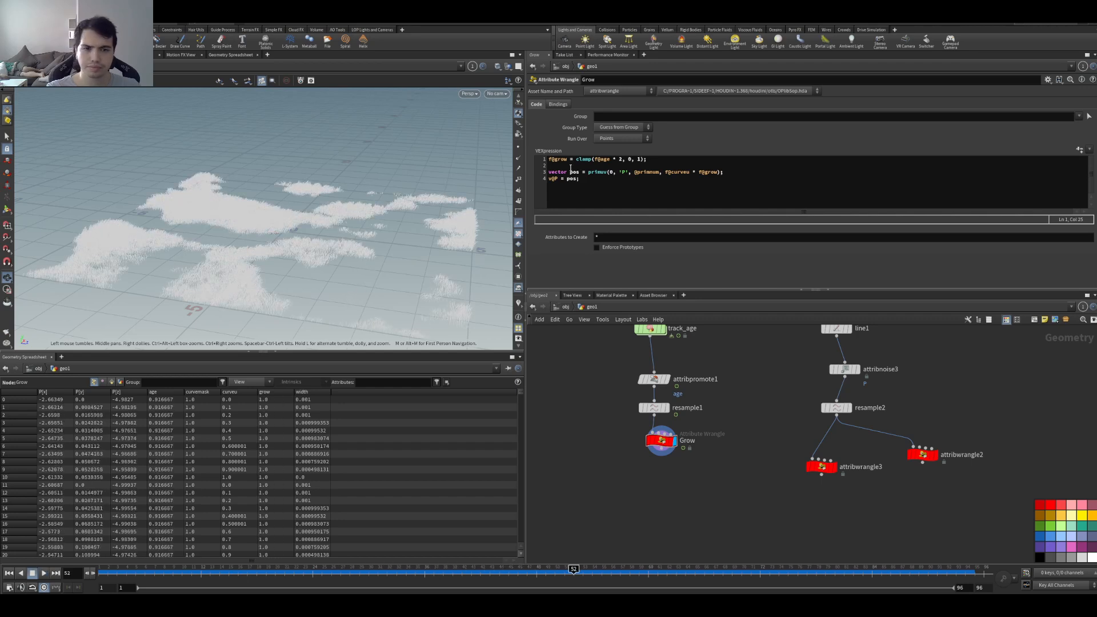
pyautogui.click(621, 159)
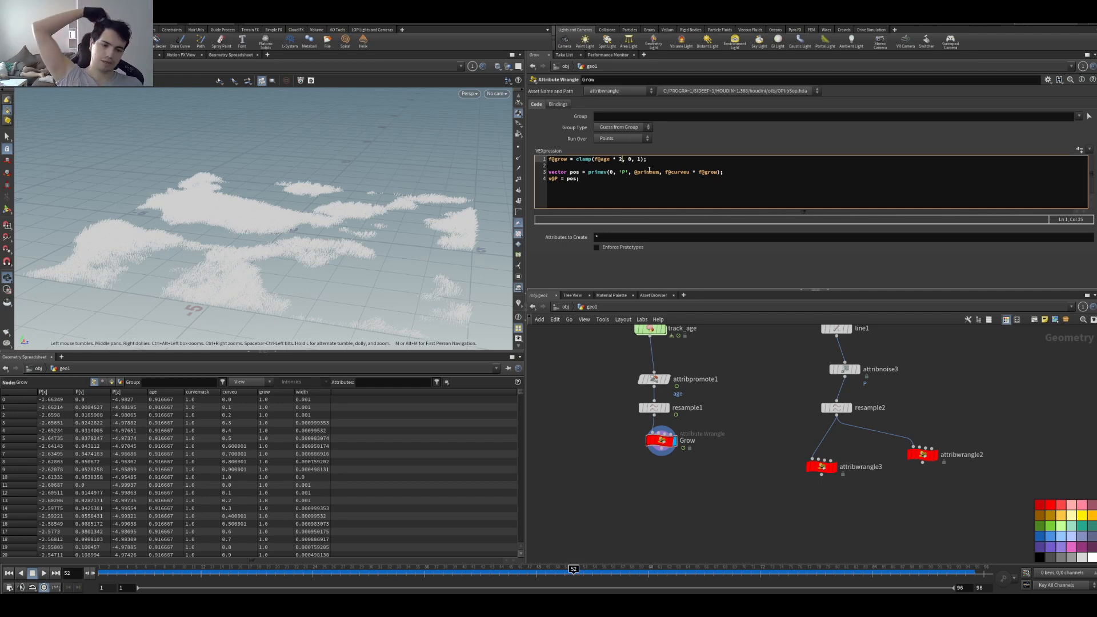
pyautogui.press('BackSpace')
pyautogui.write('fit')
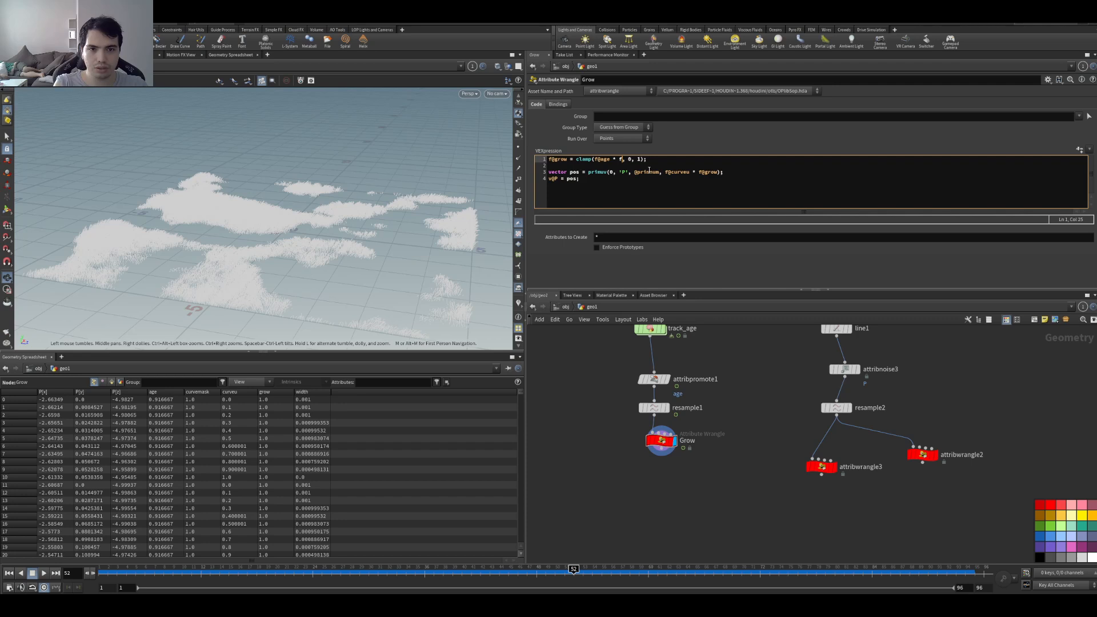
pyautogui.write('()')
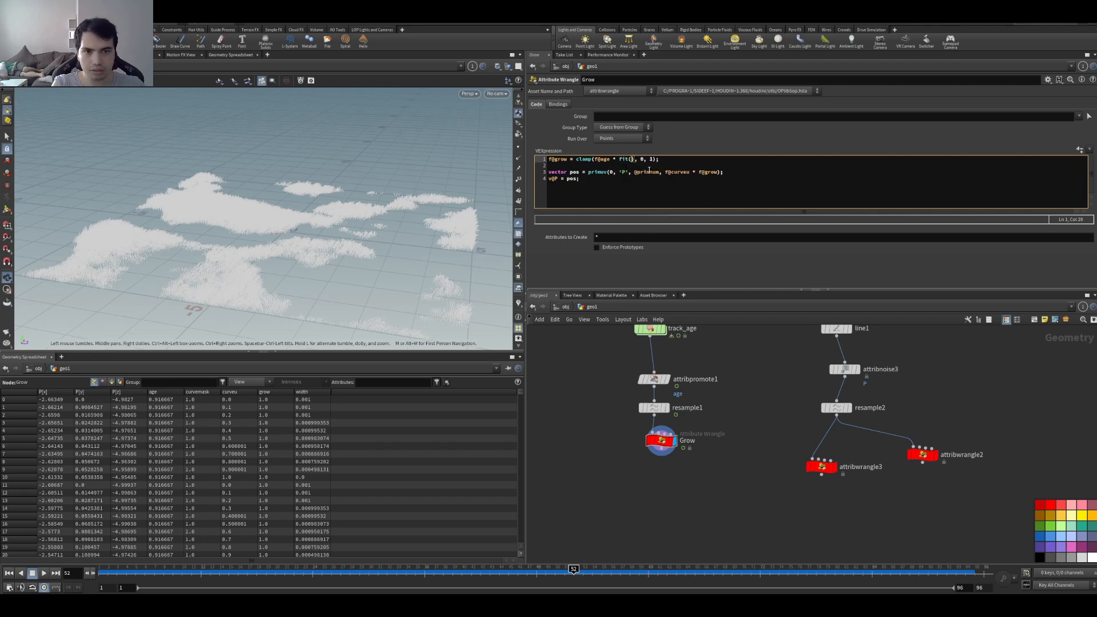
pyautogui.write('01')
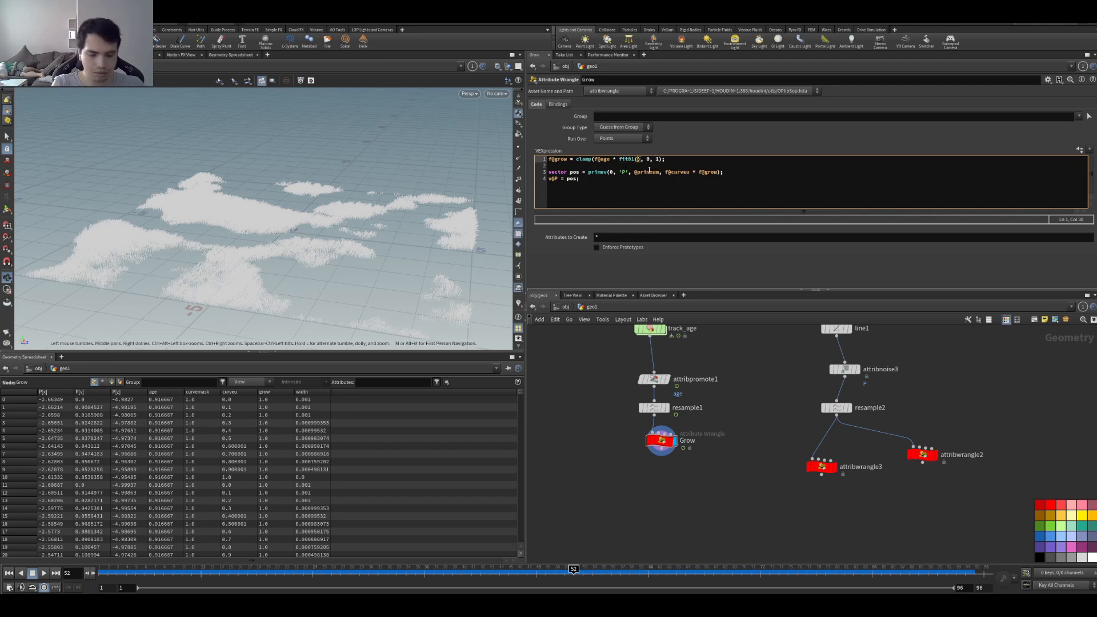
pyautogui.write('rand')
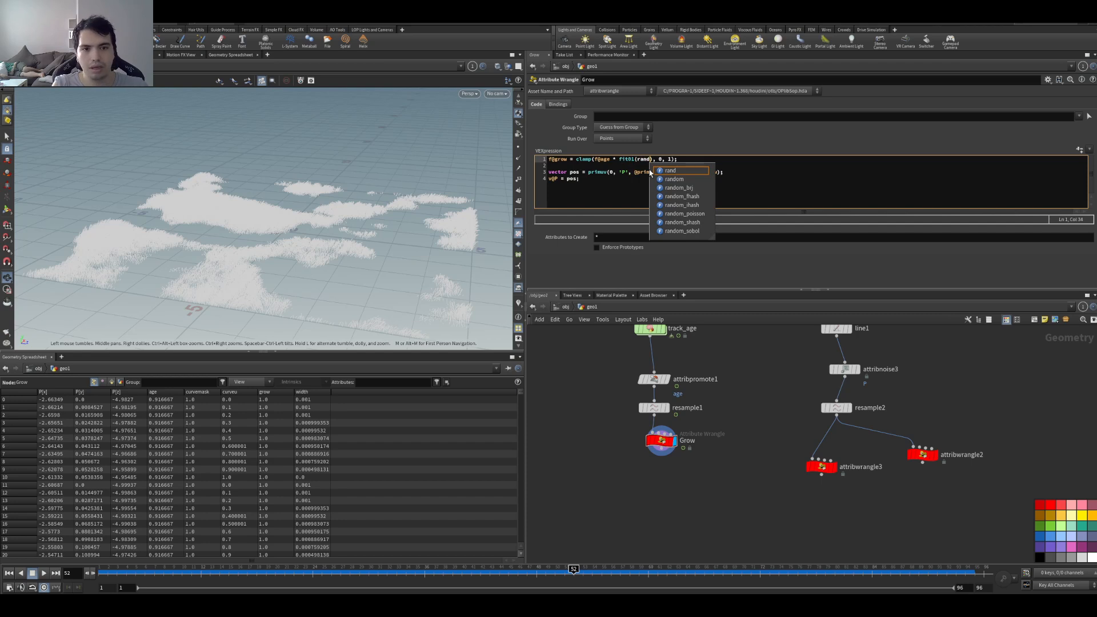
pyautogui.press('Escape')
pyautogui.write('(@primnum)')
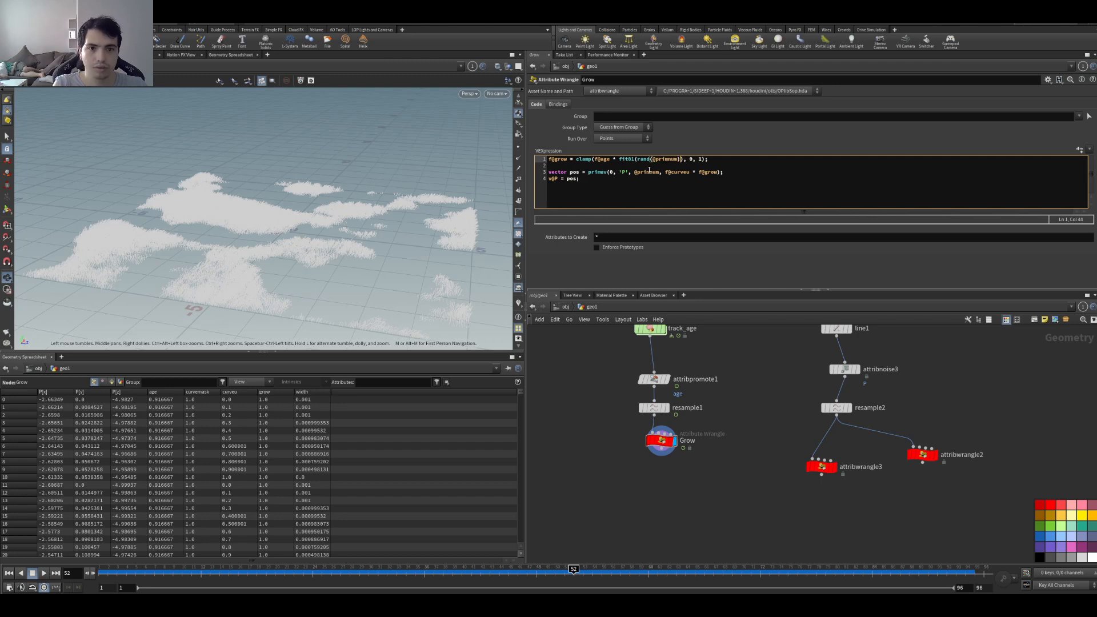
pyautogui.write(', 0.')
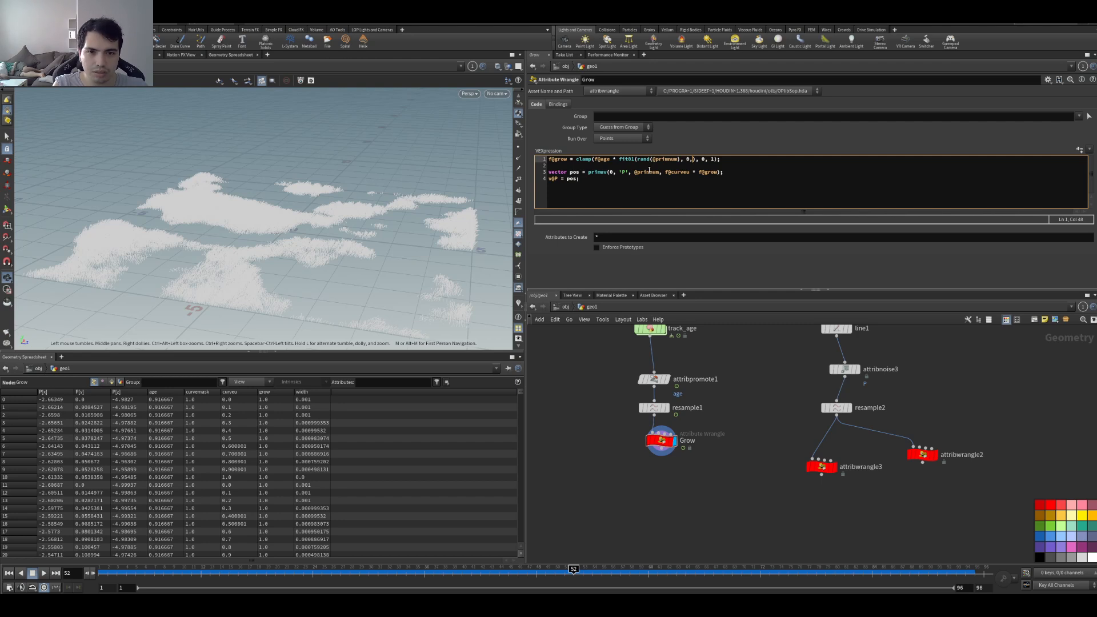
pyautogui.press('BackSpace')
pyautogui.press('BackSpace')
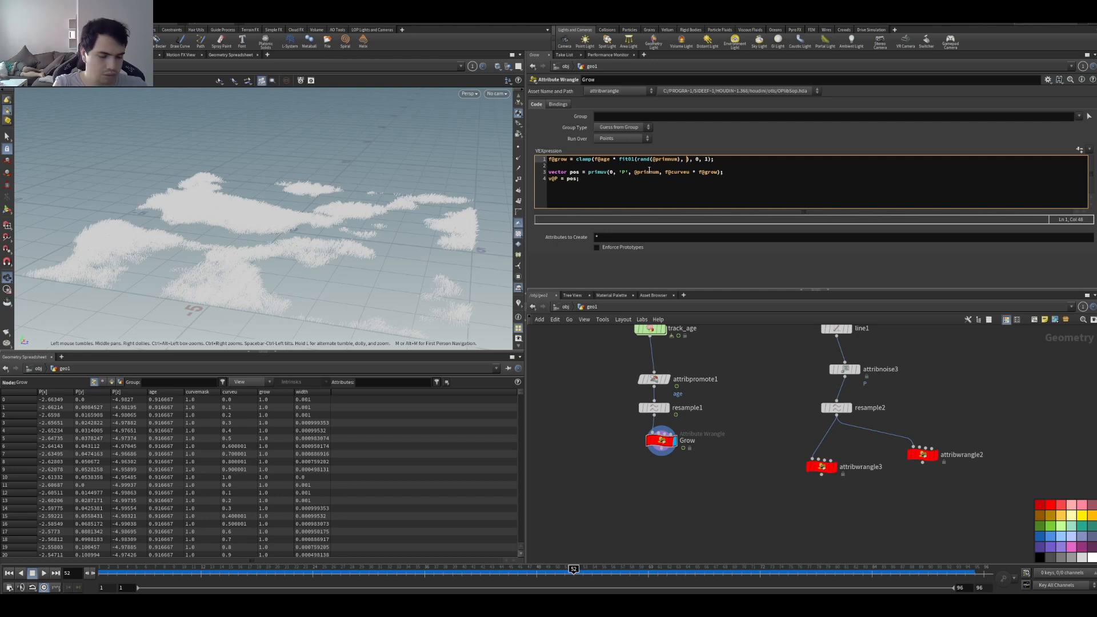
pyautogui.write('2')
pyautogui.press('BackSpace')
pyautogui.write(', 4')
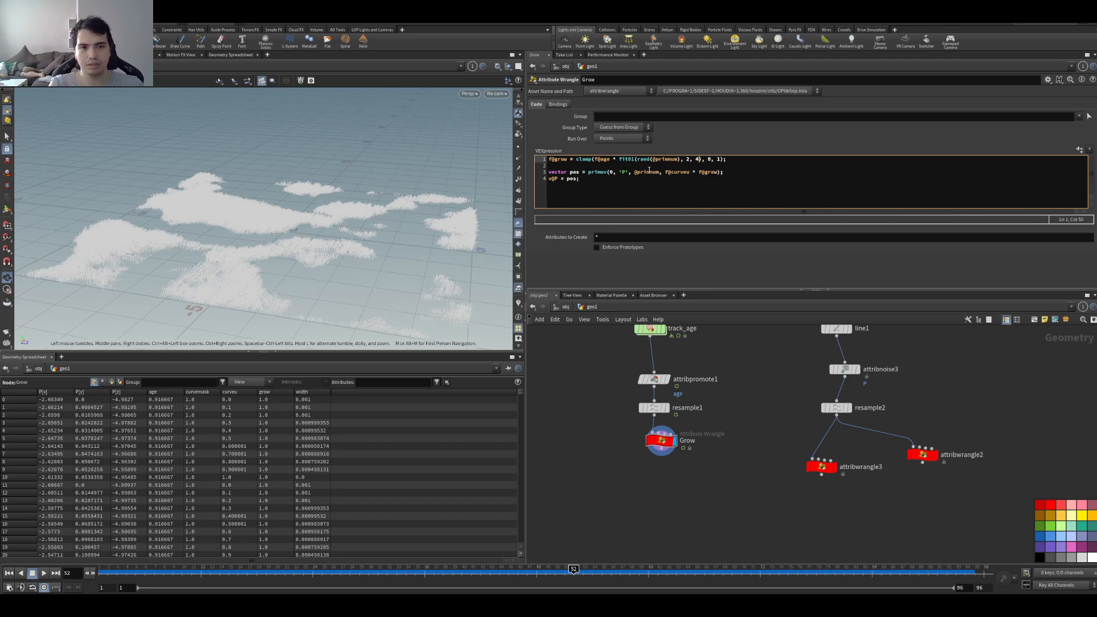
# - Apply the code and scrub the timeline back through frame 35 towards the start to inspect the randomized growth
pyautogui.click(375, 260)
pyautogui.press('Left')
pyautogui.press('Left')
pyautogui.press('Left')
pyautogui.press('Left')
pyautogui.press('Left')
pyautogui.press('Left')
pyautogui.moveTo(517, 570); pyautogui.dragTo(416, 570)
pyautogui.scroll(-4, 647, 349)
pyautogui.scroll(3, 617, 335)
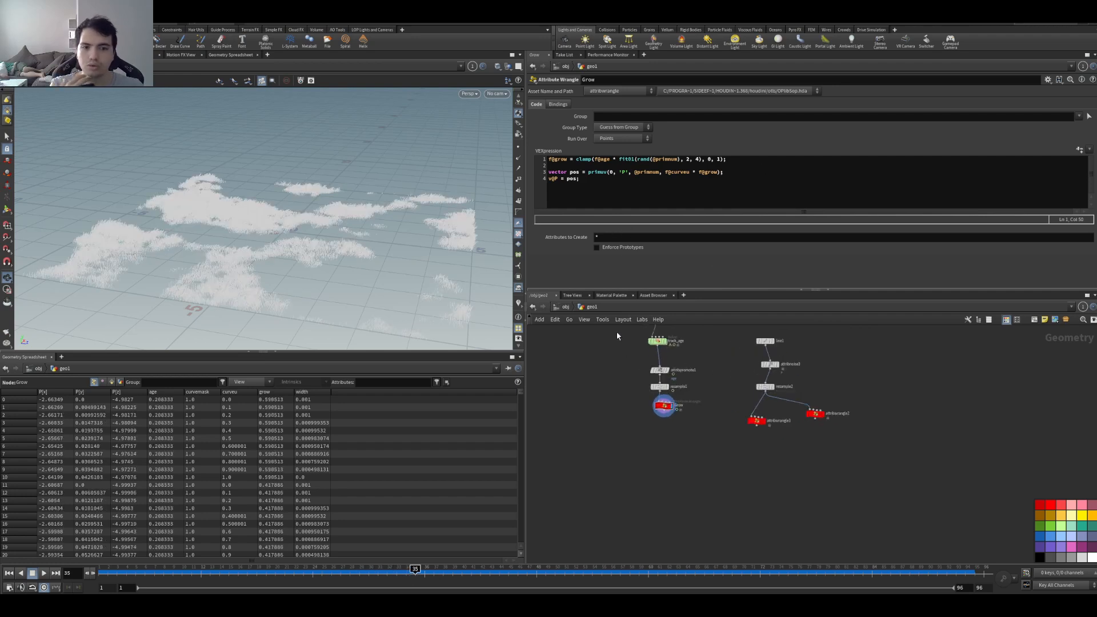
pyautogui.moveTo(633, 364); pyautogui.dragTo(637, 396, button='middle')
pyautogui.moveTo(396, 570); pyautogui.dragTo(154, 570)
# - Play the randomized growth animation, replay it from the first frame, and stop at frame 49
pyautogui.press('Up')
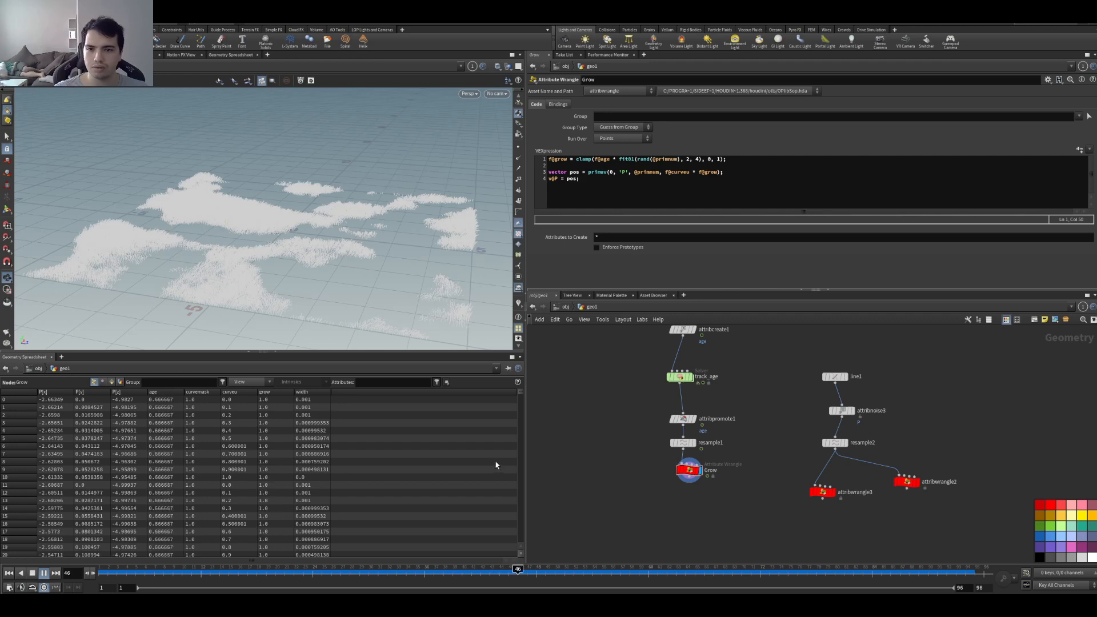
pyautogui.hotkey('ctrl', 'Up')
pyautogui.press('Up')
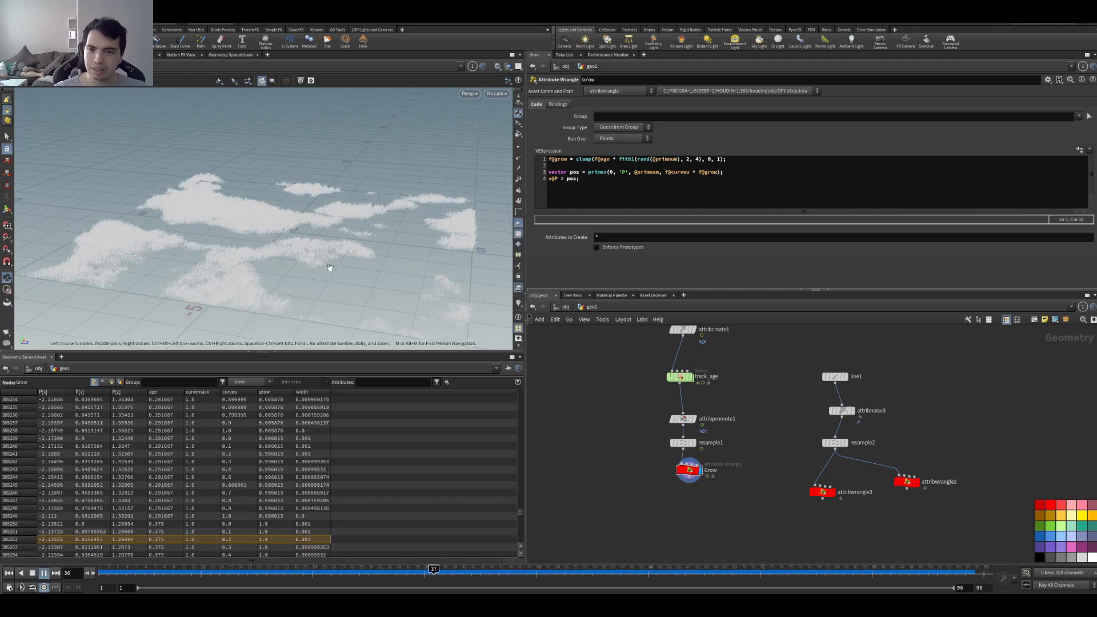
pyautogui.press('Up')
pyautogui.moveTo(595, 159)
pyautogui.mouseDown()
pyautogui.moveTo(678, 159)
pyautogui.moveTo(595, 159)
pyautogui.mouseUp()
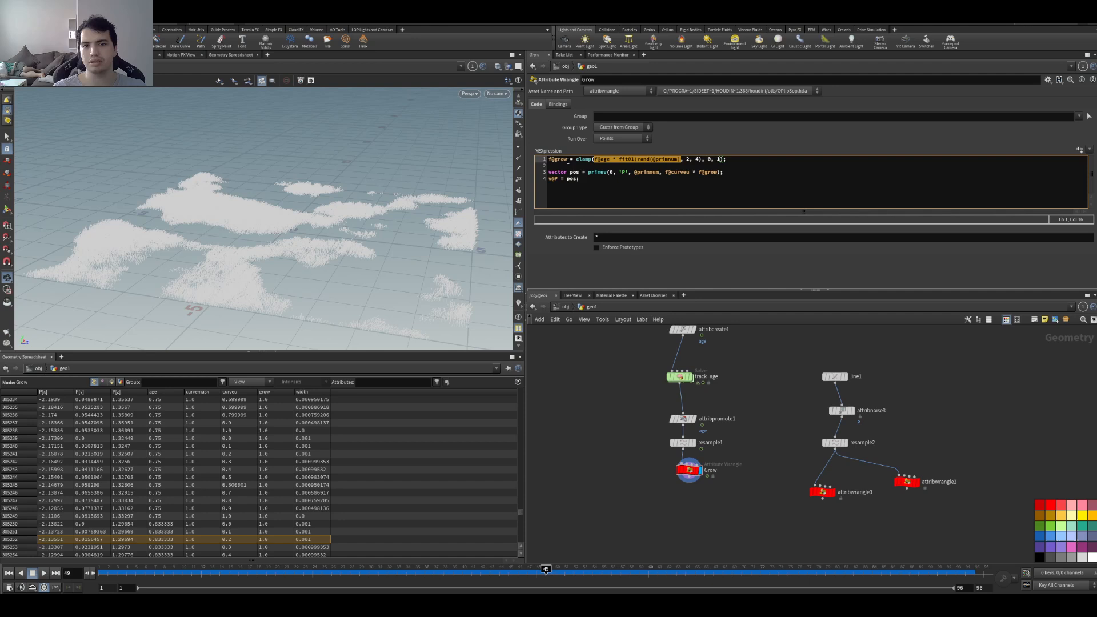
pyautogui.click(553, 160)
pyautogui.press('Left')
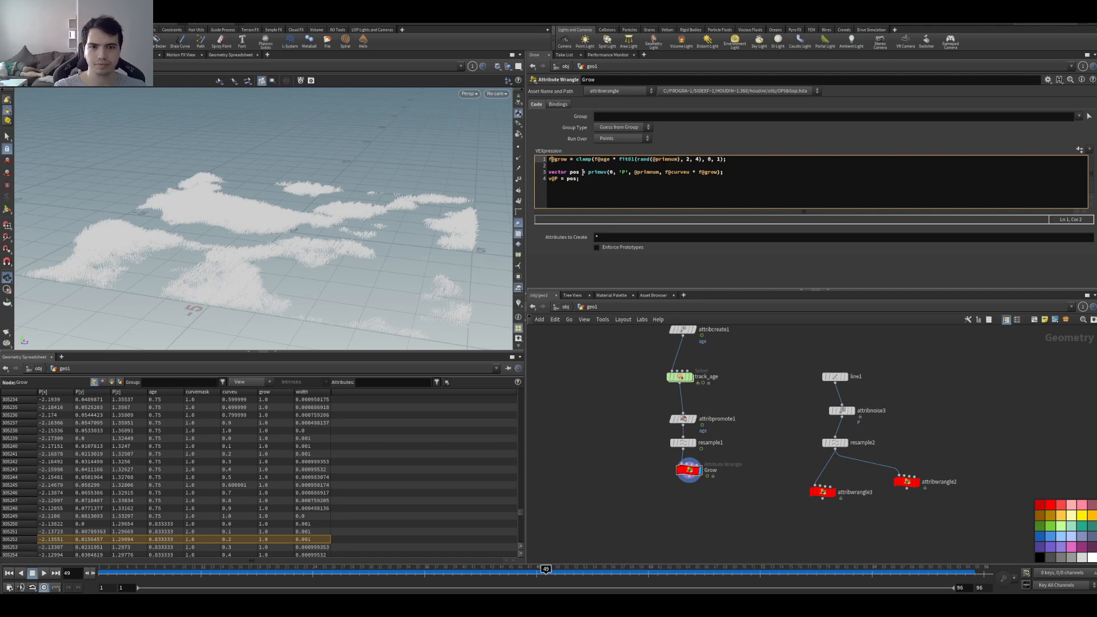
pyautogui.press('Return')
pyautogui.press('Up')
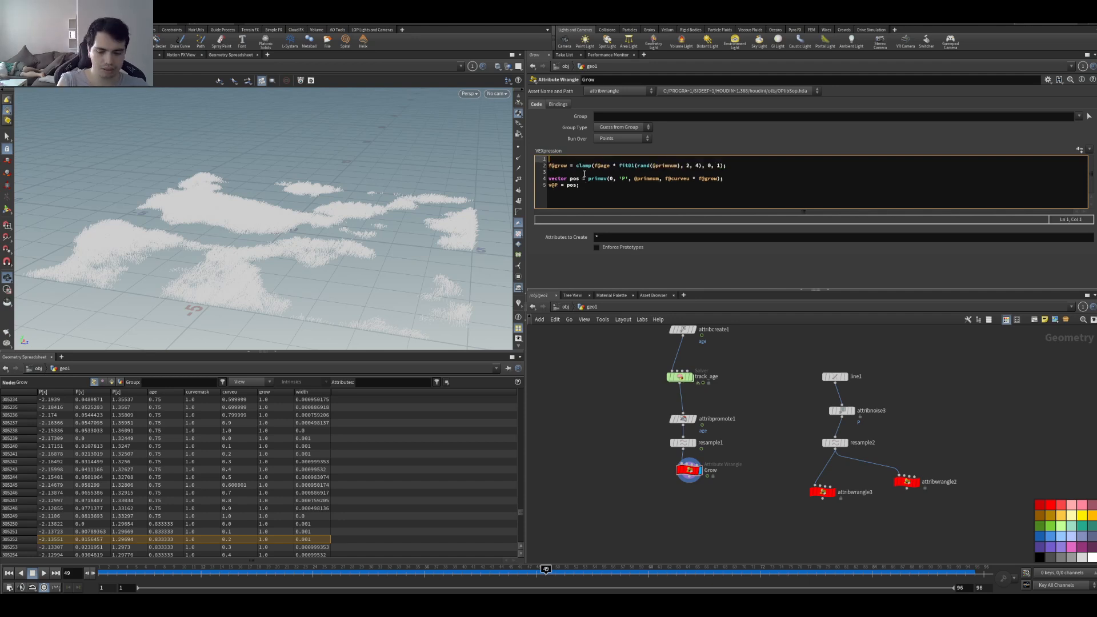
pyautogui.write('float temp')
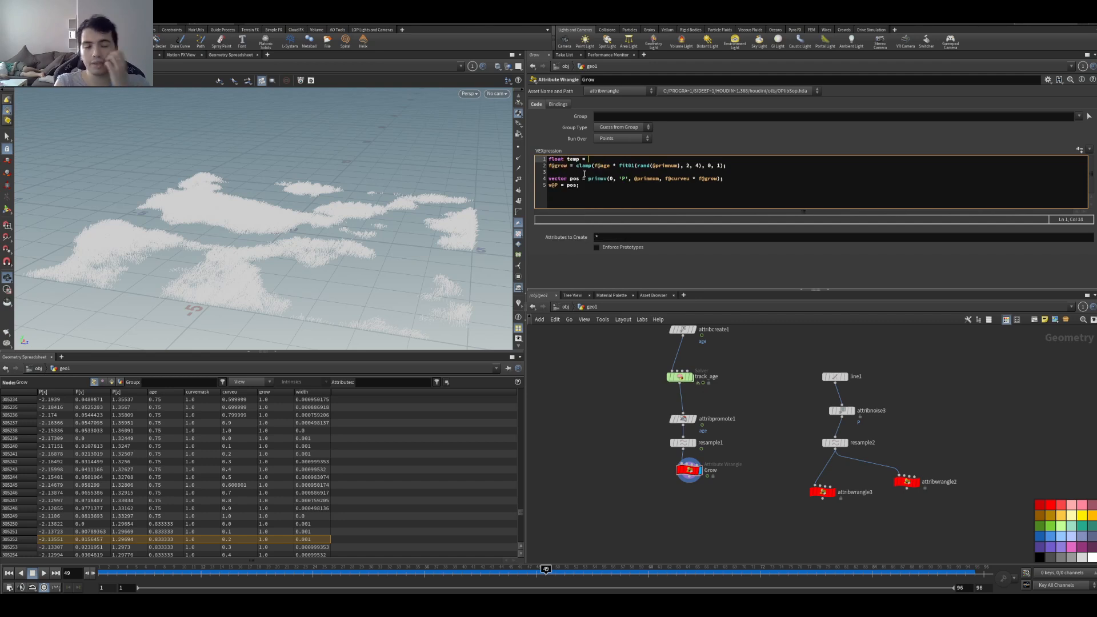
pyautogui.write('= f@age')
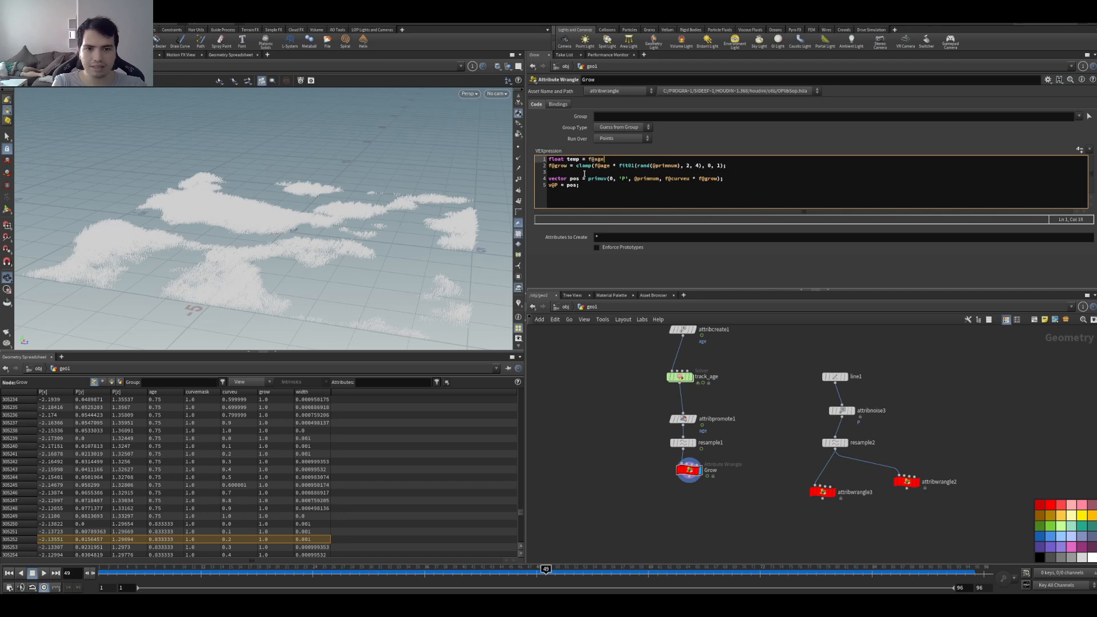
pyautogui.moveTo(595, 165)
pyautogui.mouseDown()
pyautogui.moveTo(688, 172)
pyautogui.moveTo(595, 167)
pyautogui.mouseUp()
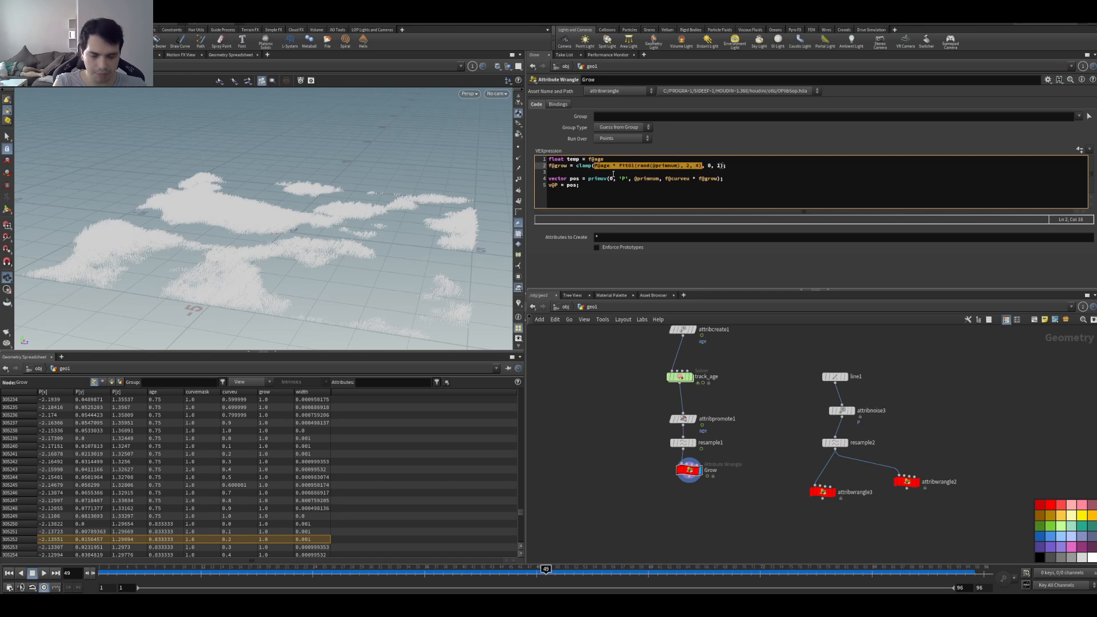
pyautogui.hotkey('ctrl', 'x')
pyautogui.moveTo(604, 159); pyautogui.dragTo(587, 159)
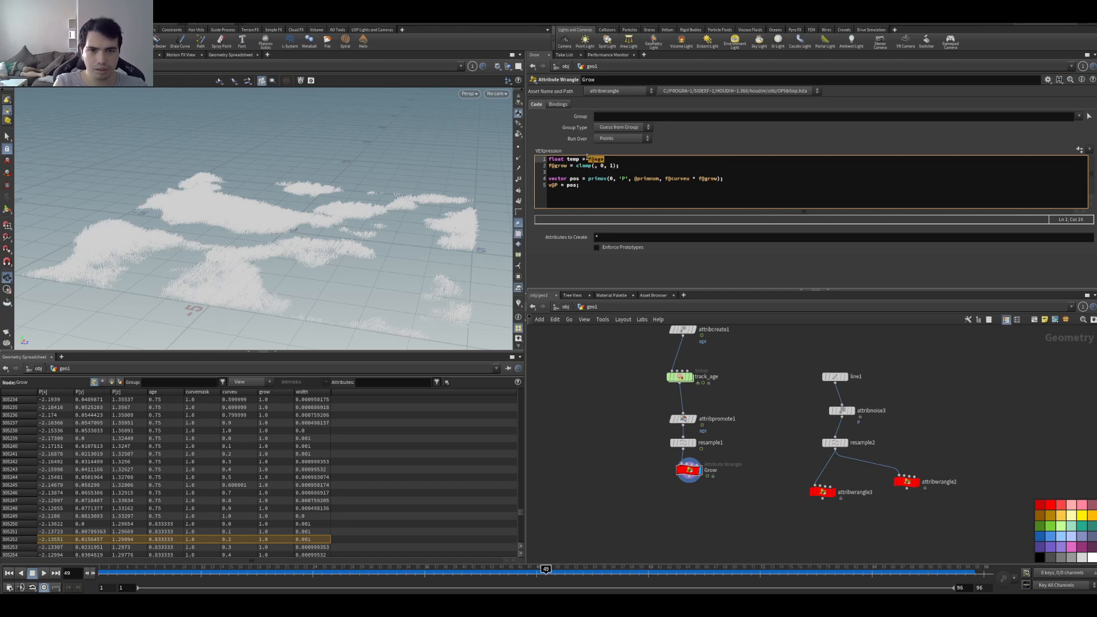
pyautogui.hotkey('ctrl', 'v')
pyautogui.write(';')
# - Use temp as the clamp's first argument so the second line reads f@grow = clamp(temp, 0, 1);
pyautogui.press('Down')
pyautogui.press('Left')
pyautogui.press('Left')
pyautogui.press('Left')
pyautogui.press('Left')
pyautogui.press('Left')
pyautogui.write('temp')
# - Replay the growth from the first frame, highlight the float temp line, and scrub the timeline to frame 34
pyautogui.hotkey('ctrl', 'Up')
pyautogui.press('Up')
pyautogui.moveTo(724, 161); pyautogui.dragTo(546, 159)
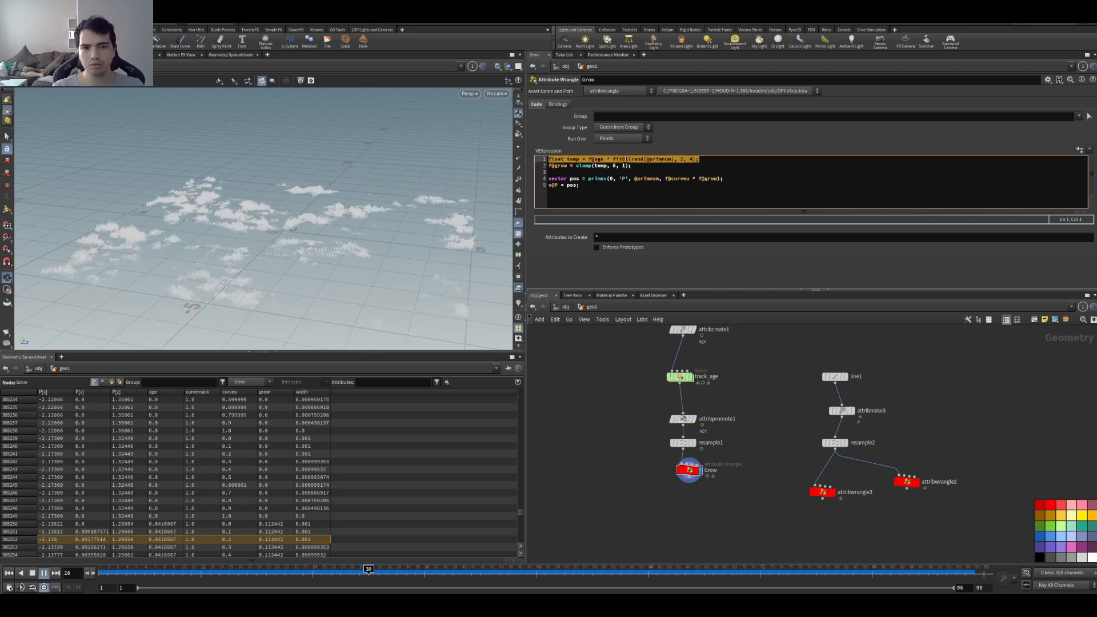
pyautogui.moveTo(626, 159); pyautogui.dragTo(620, 166)
pyautogui.click(595, 160)
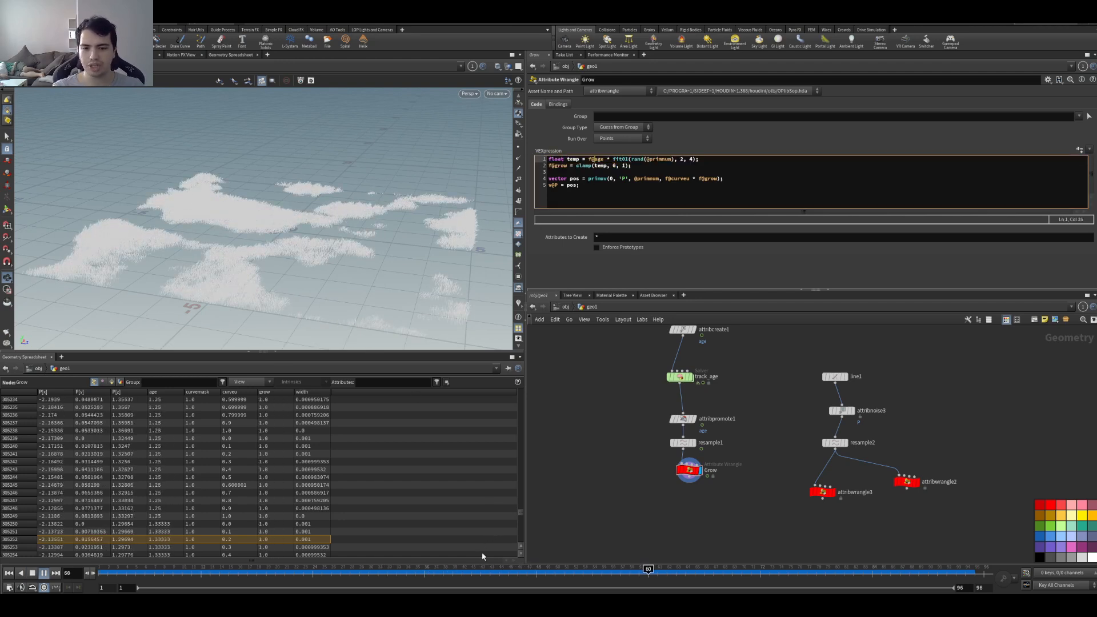
pyautogui.click(415, 569)
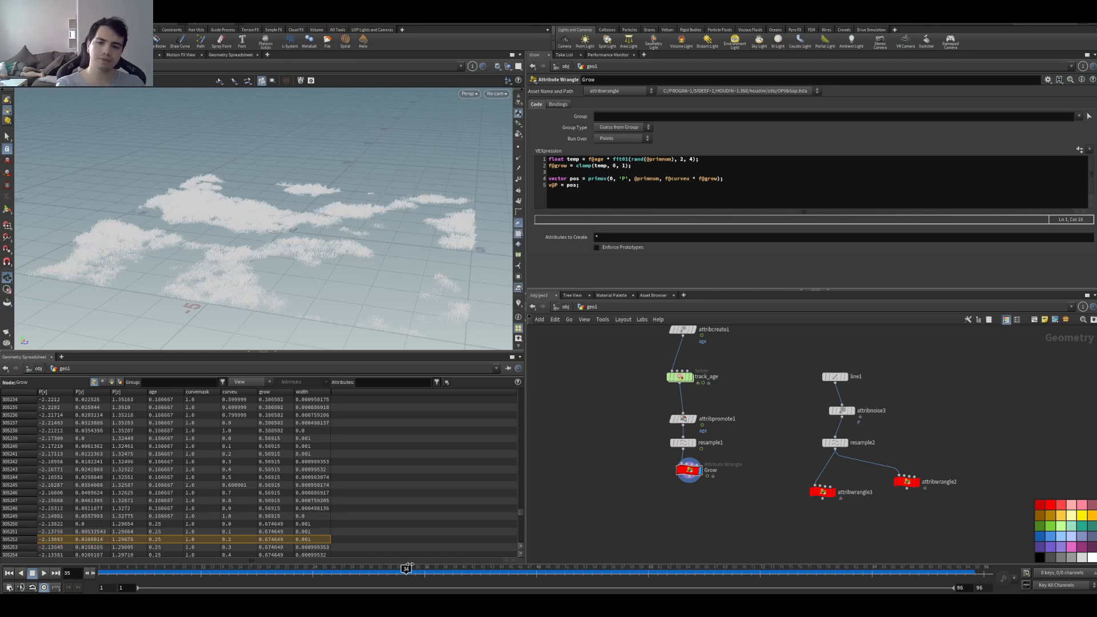
pyautogui.moveTo(414, 569); pyautogui.dragTo(406, 569)
# - Shift the Grow node slightly below resample1 and highlight the v@P = pos; line in its code
pyautogui.scroll(2, 666, 483)
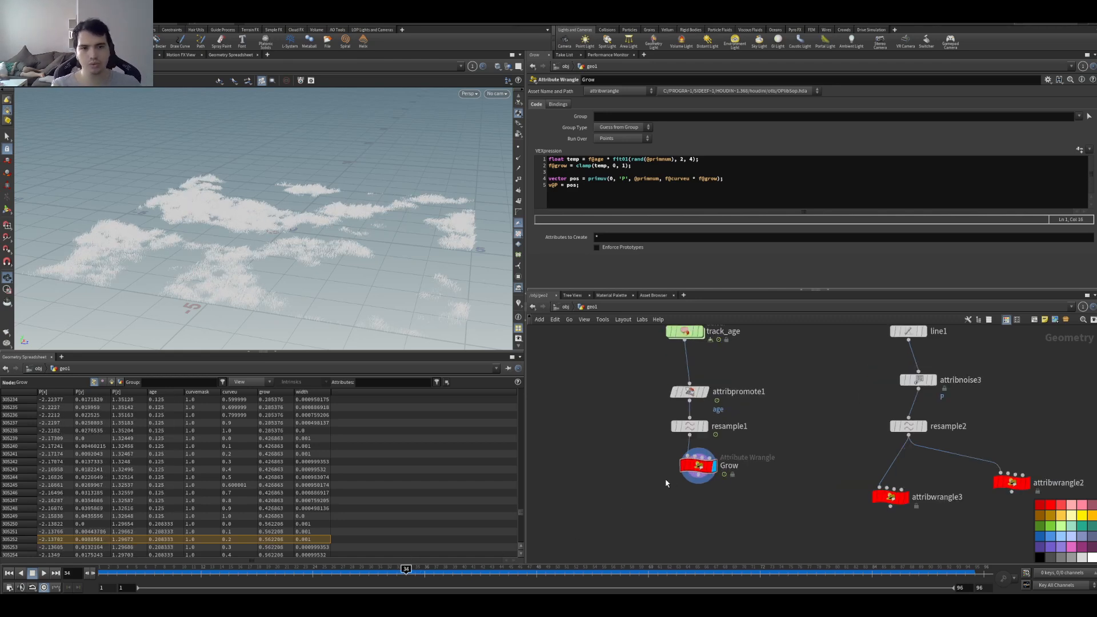
pyautogui.moveTo(695, 464); pyautogui.dragTo(681, 471)
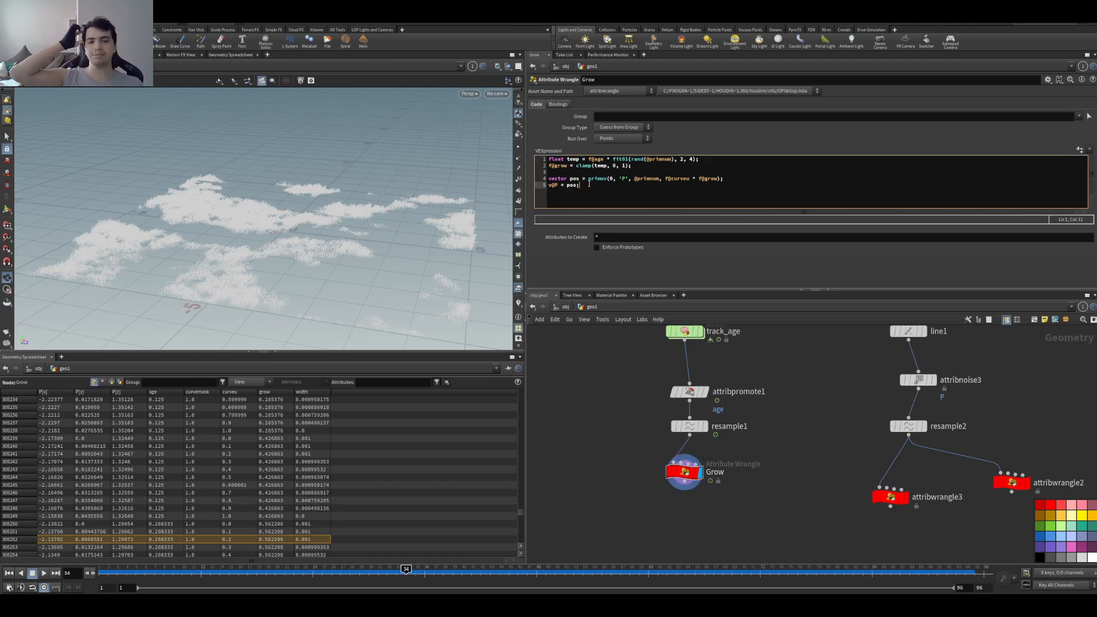
pyautogui.moveTo(580, 185); pyautogui.dragTo(544, 181)
pyautogui.click(633, 198)
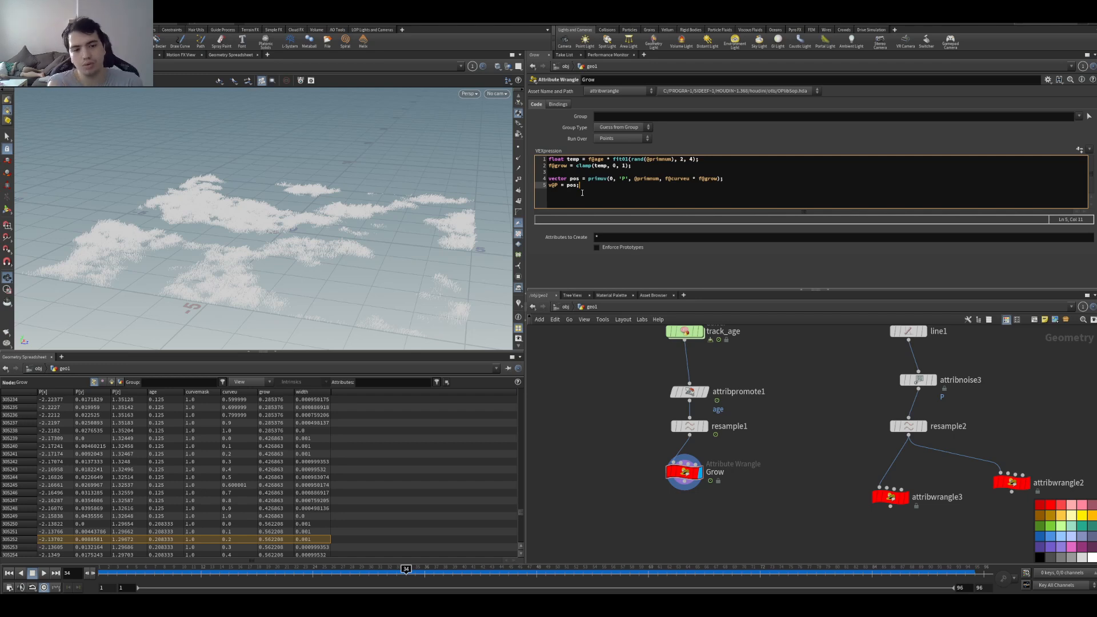
# - Select the line1, attribnoise3 and resample2 nodes together, and return the selection to the Grow node
pyautogui.scroll(-4, 853, 459)
pyautogui.moveTo(849, 405); pyautogui.dragTo(922, 483)
pyautogui.click(869, 448)
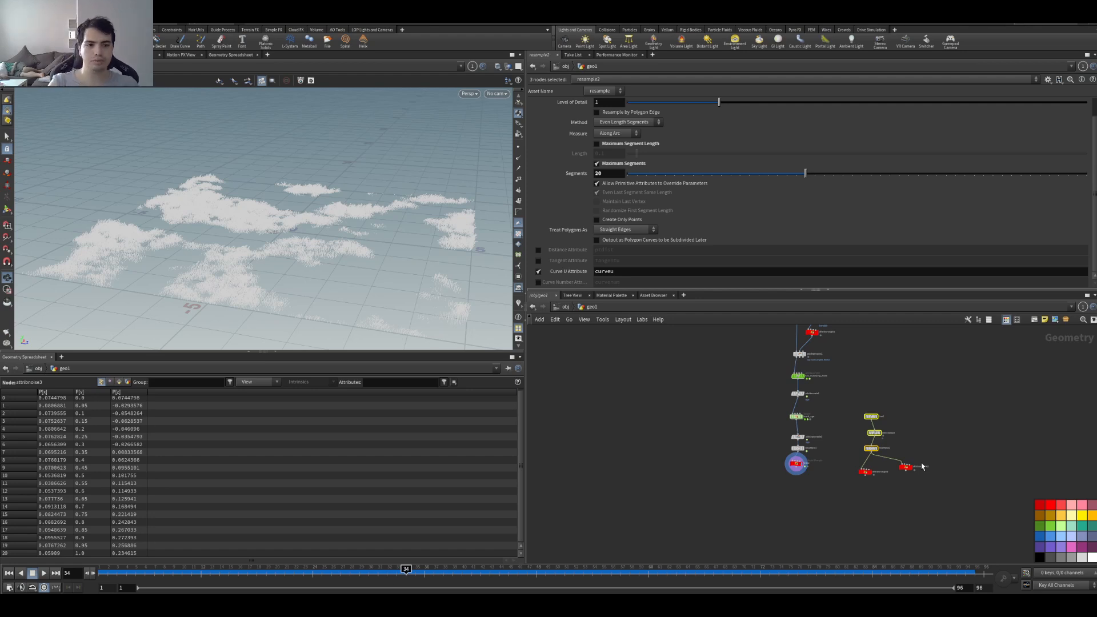
pyautogui.scroll(3, 781, 467)
pyautogui.click(792, 460)
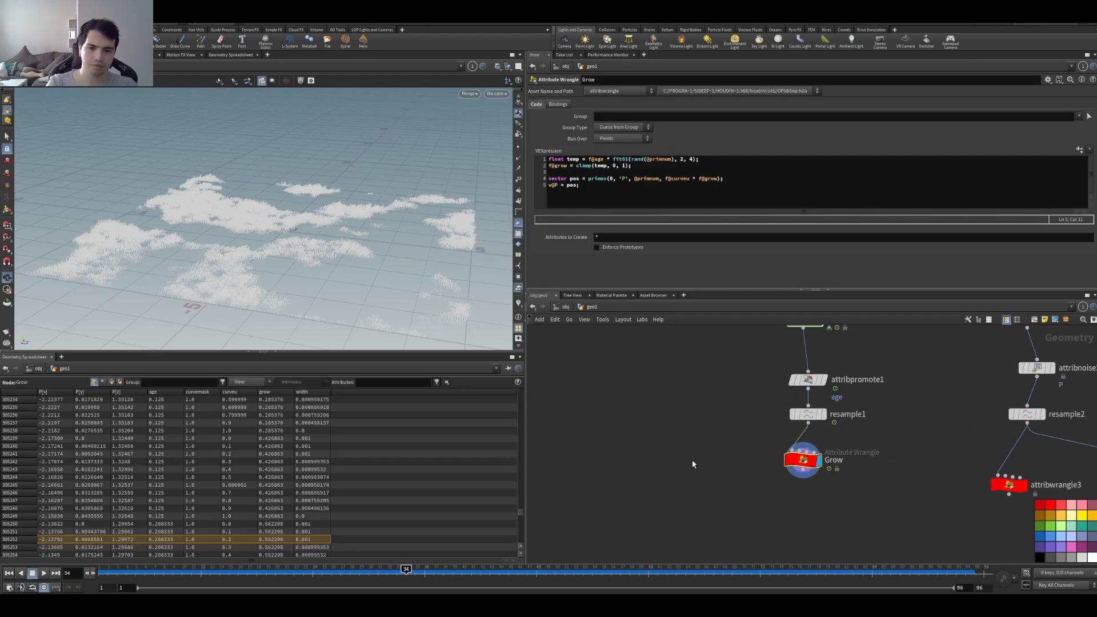
# - Add a Color node connected below the Grow wrangle and display its result
pyautogui.press('Tab')
pyautogui.write('color')
pyautogui.press('Return')
pyautogui.click(802, 498)
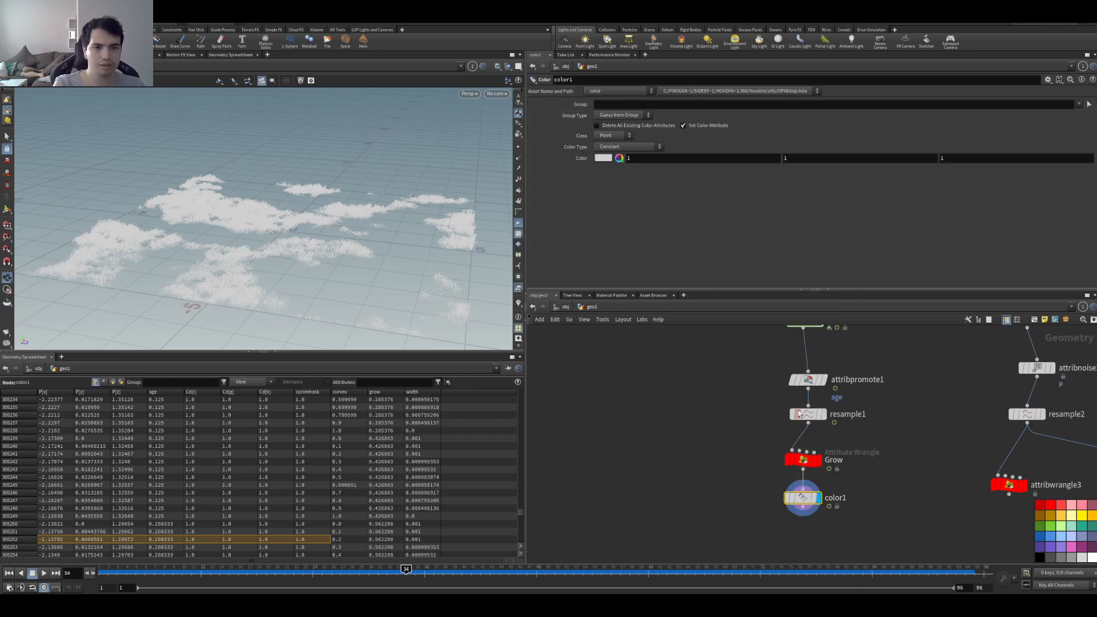
# - Set the Color node's constant colour to dark green with values 0.075, 0.3, 0.075
pyautogui.click(603, 158)
pyautogui.click(619, 135)
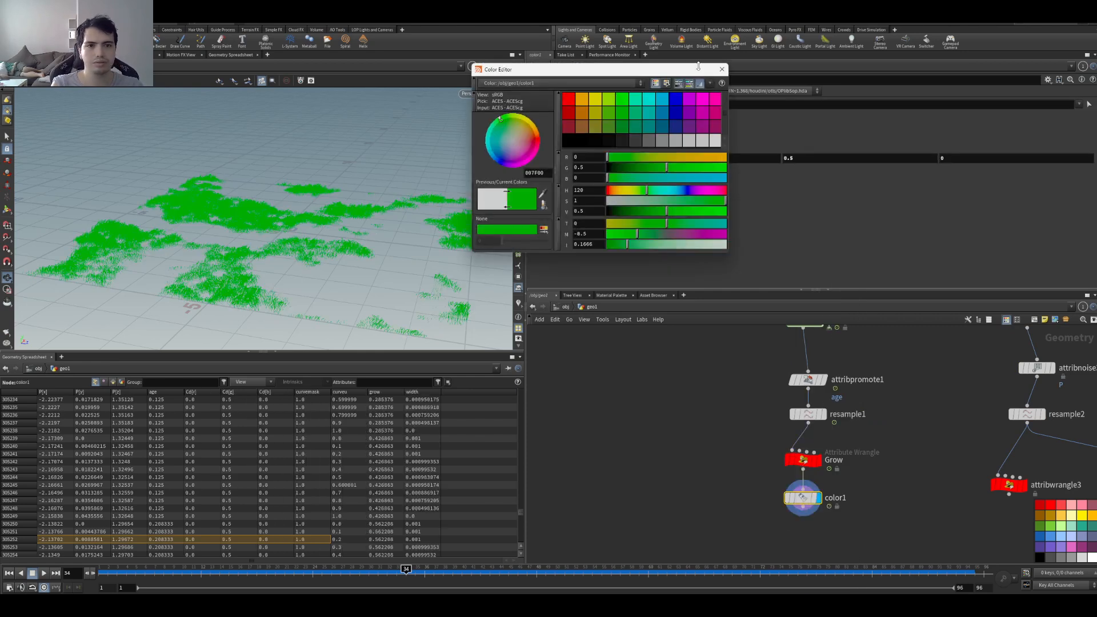
pyautogui.click(727, 67)
pyautogui.click(603, 157)
pyautogui.click(622, 128)
pyautogui.click(722, 69)
# - Switch the viewport background's color scheme to Dark in the display options
pyautogui.moveTo(354, 218); pyautogui.dragTo(454, 195)
pyautogui.rightClick(454, 194)
pyautogui.press('Escape')
pyautogui.press('d')
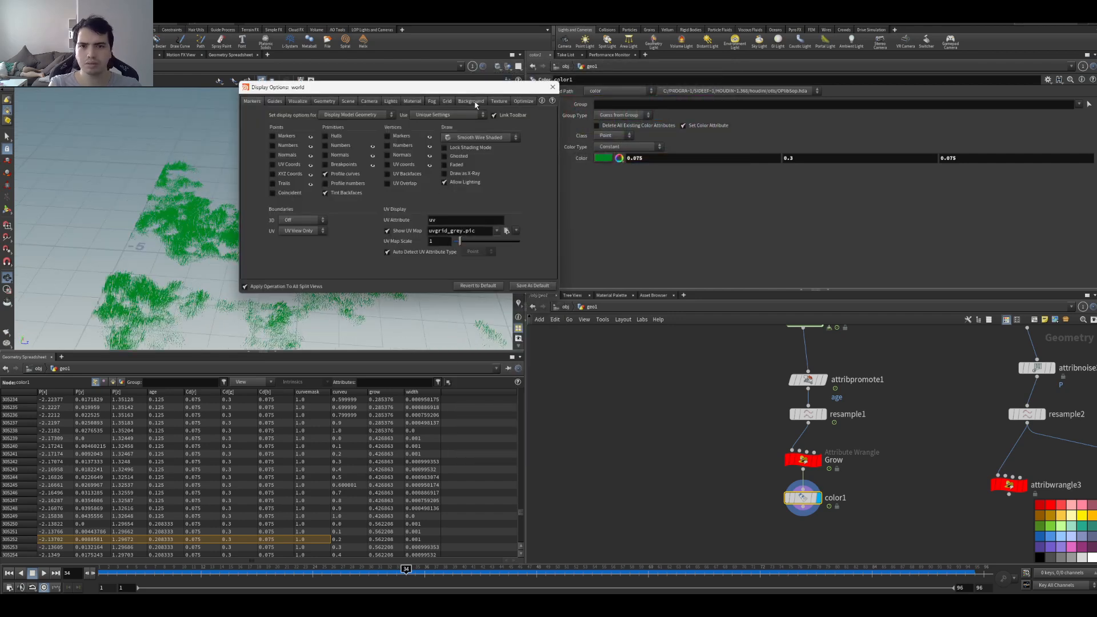
pyautogui.click(471, 102)
pyautogui.click(309, 115)
pyautogui.click(306, 127)
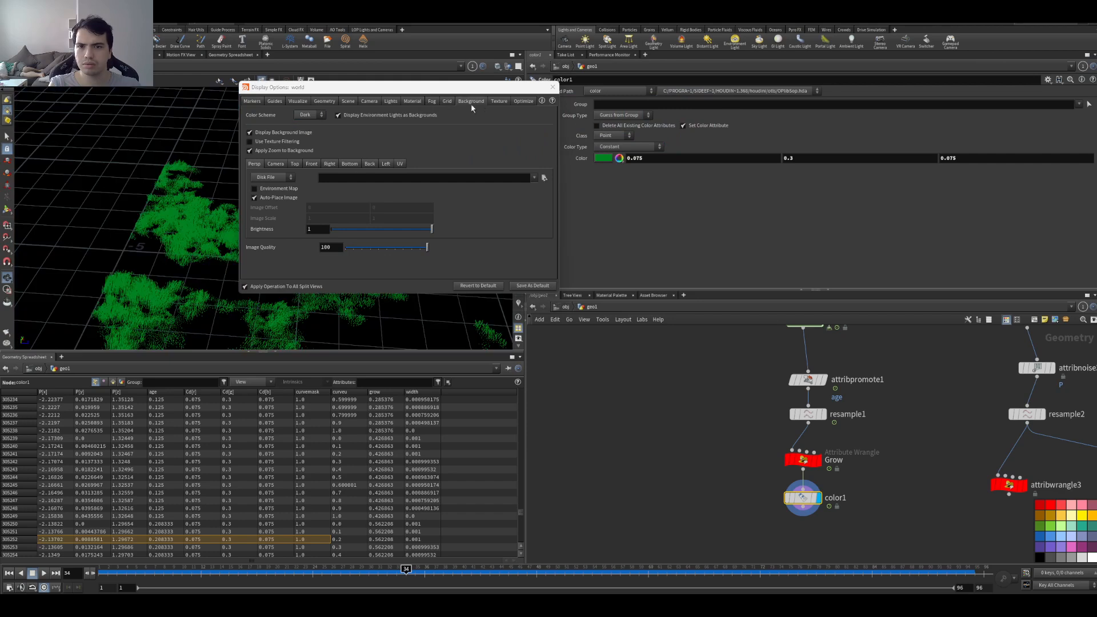
pyautogui.click(552, 87)
# - Hide the viewport's reference grid and frame the whole grass patch
pyautogui.moveTo(360, 255); pyautogui.dragTo(276, 155)
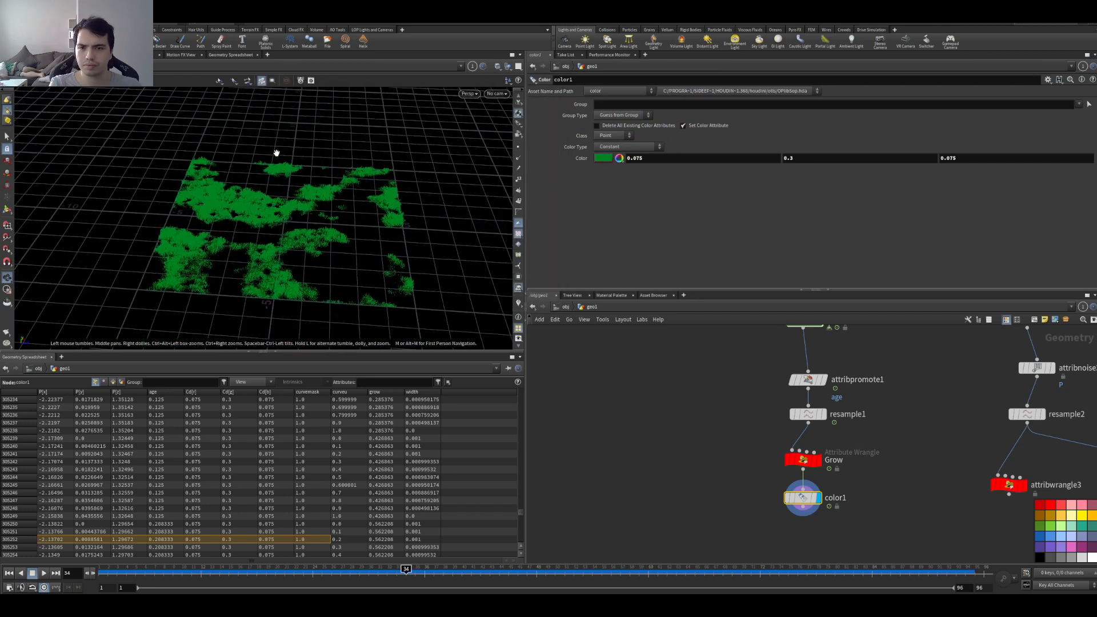
pyautogui.scroll(2, 520, 115)
pyautogui.click(519, 116)
pyautogui.moveTo(452, 136); pyautogui.dragTo(429, 162)
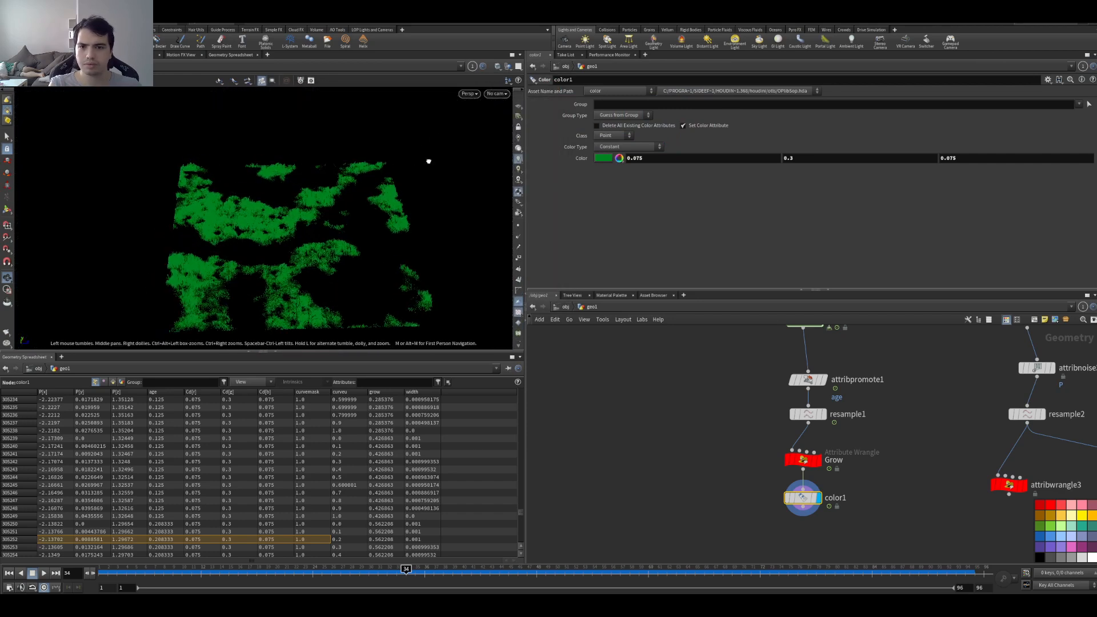
pyautogui.scroll(3, 365, 253)
pyautogui.scroll(-3, 365, 253)
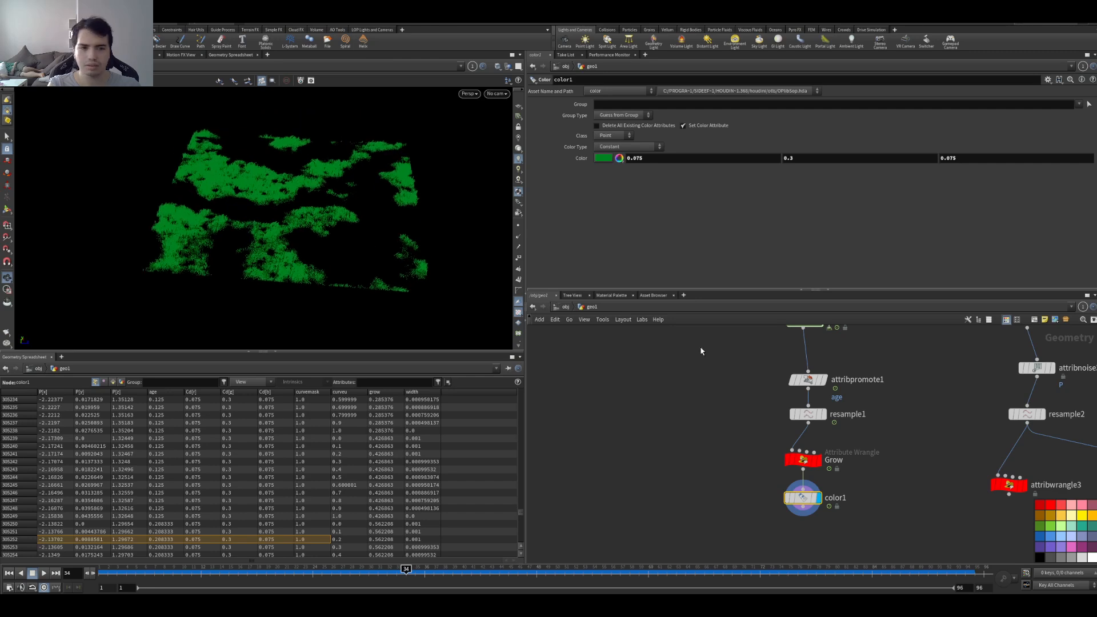
# - Display the track_age solver's output and set the density of hairgen1 to 3000
pyautogui.scroll(-4, 718, 425)
pyautogui.scroll(5, 723, 412)
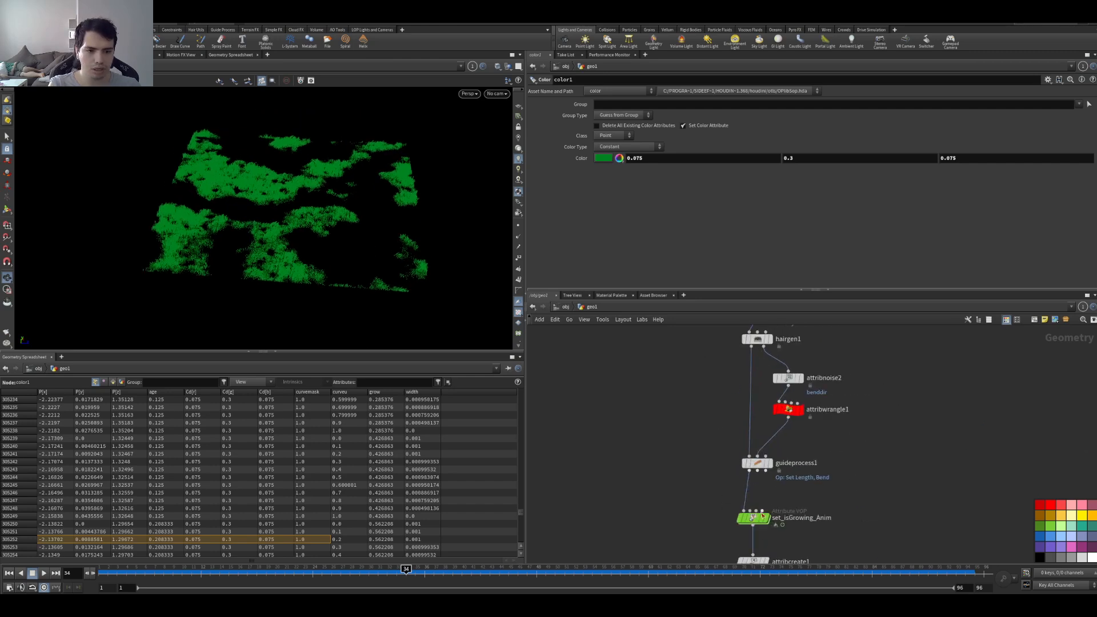
pyautogui.scroll(-4, 724, 412)
pyautogui.click(746, 545)
pyautogui.scroll(3, 713, 420)
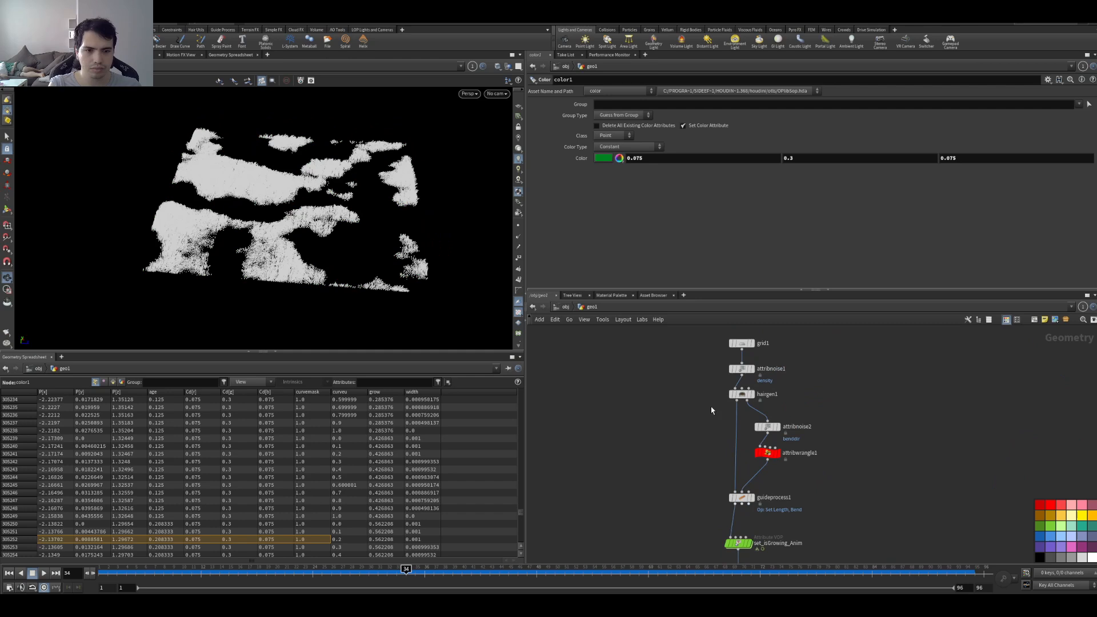
pyautogui.click(742, 395)
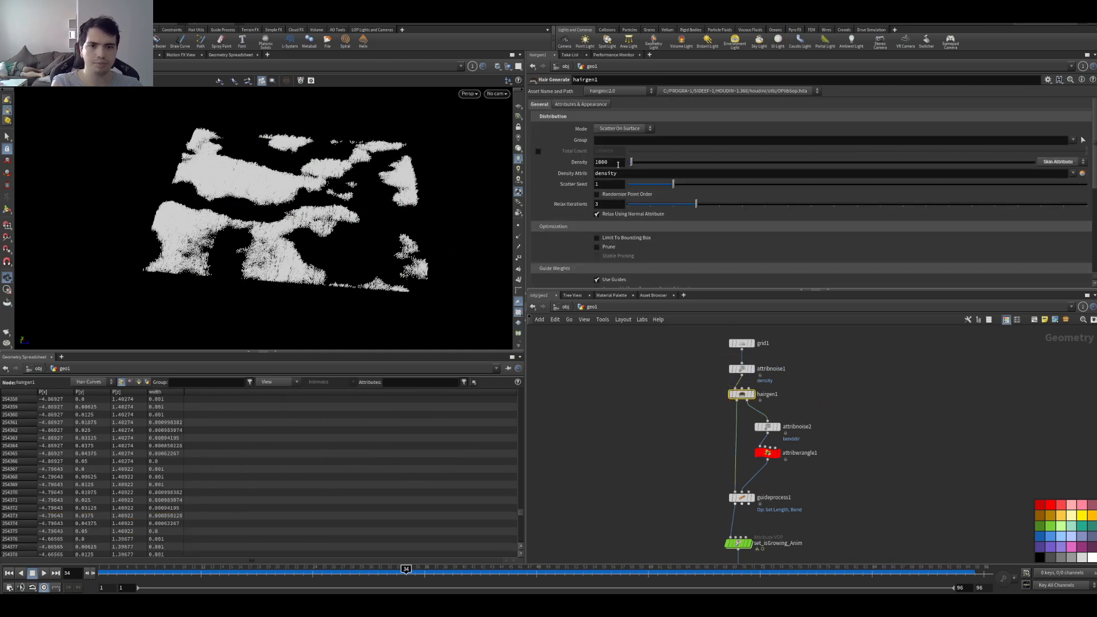
pyautogui.doubleClick(606, 163)
pyautogui.write('300')
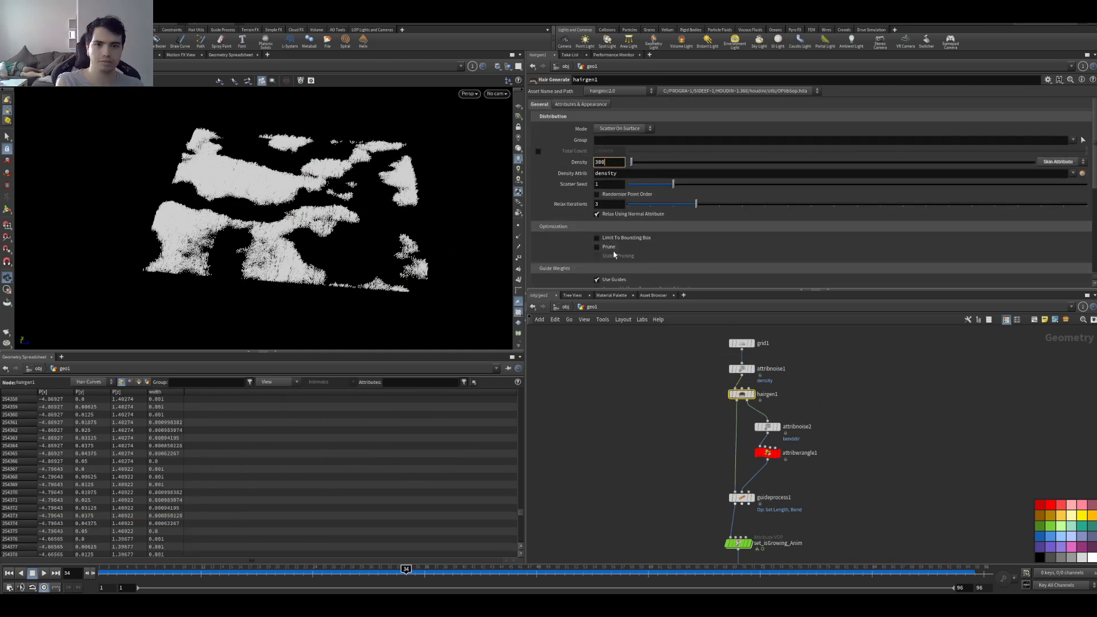
pyautogui.press('Return')
# - Select the track_age solver, return to the first frame, and display the color1 node
pyautogui.scroll(-3, 650, 415)
pyautogui.moveTo(650, 415); pyautogui.dragTo(629, 395, button='middle')
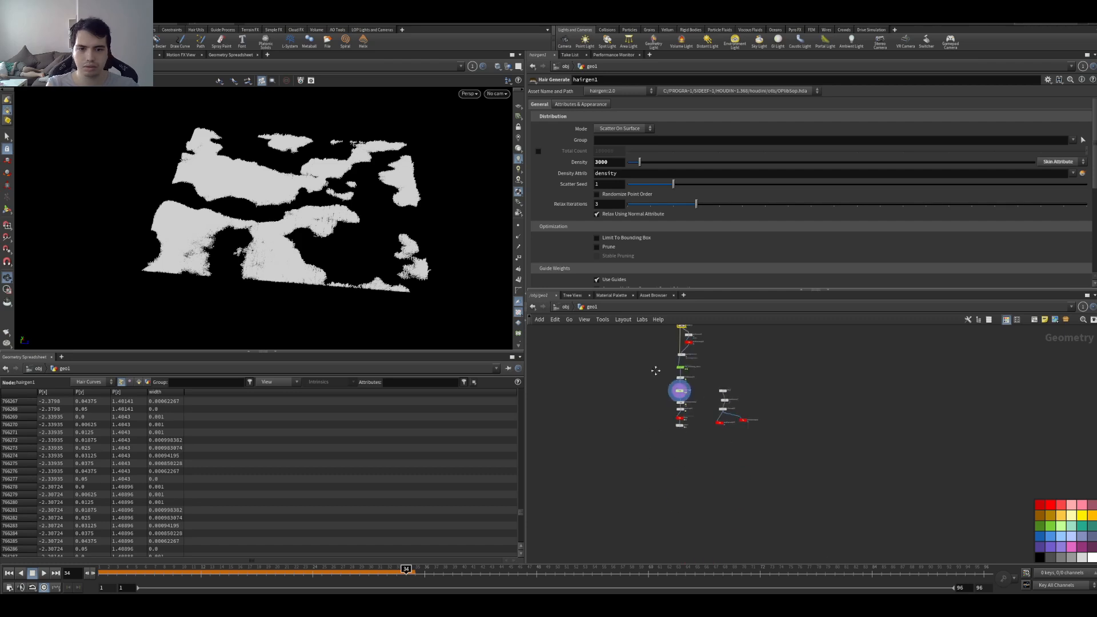
pyautogui.scroll(3, 629, 394)
pyautogui.click(641, 447)
pyautogui.hotkey('ctrl', 'Up')
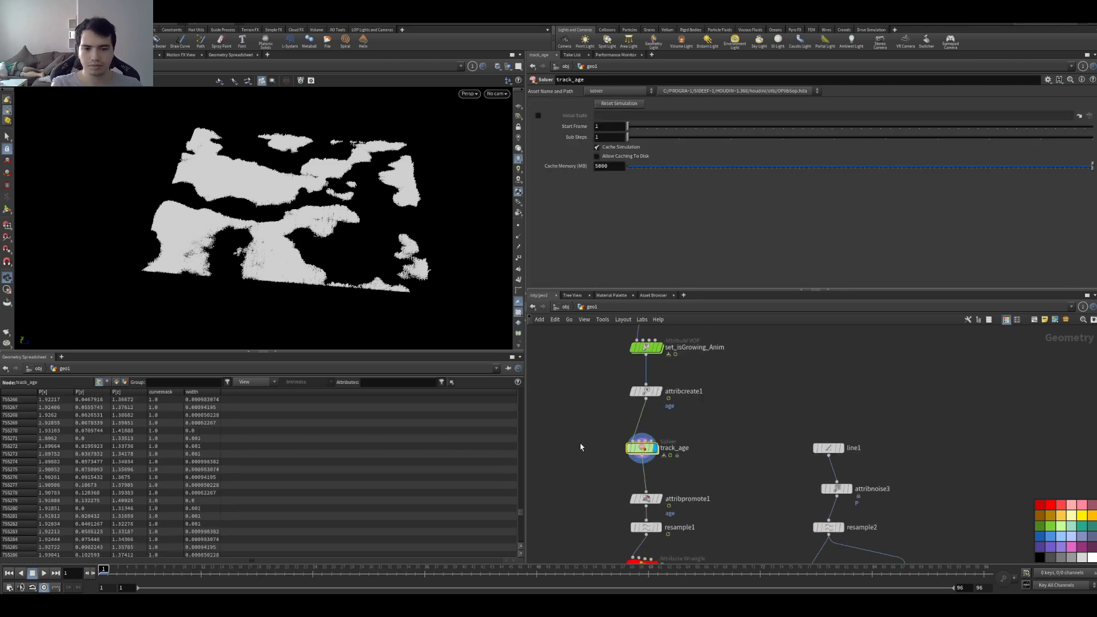
pyautogui.moveTo(575, 433); pyautogui.dragTo(590, 313, button='middle')
pyautogui.click(668, 475)
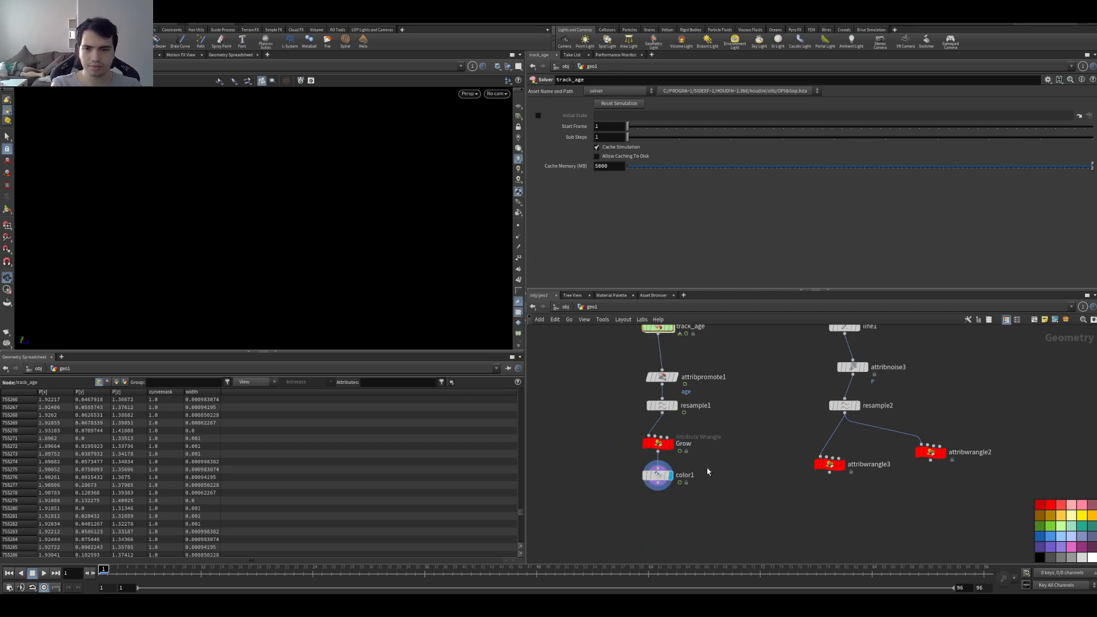
# - Render a flipbook of the current viewport over the full frame range and maximize its playback window
pyautogui.click(7, 333)
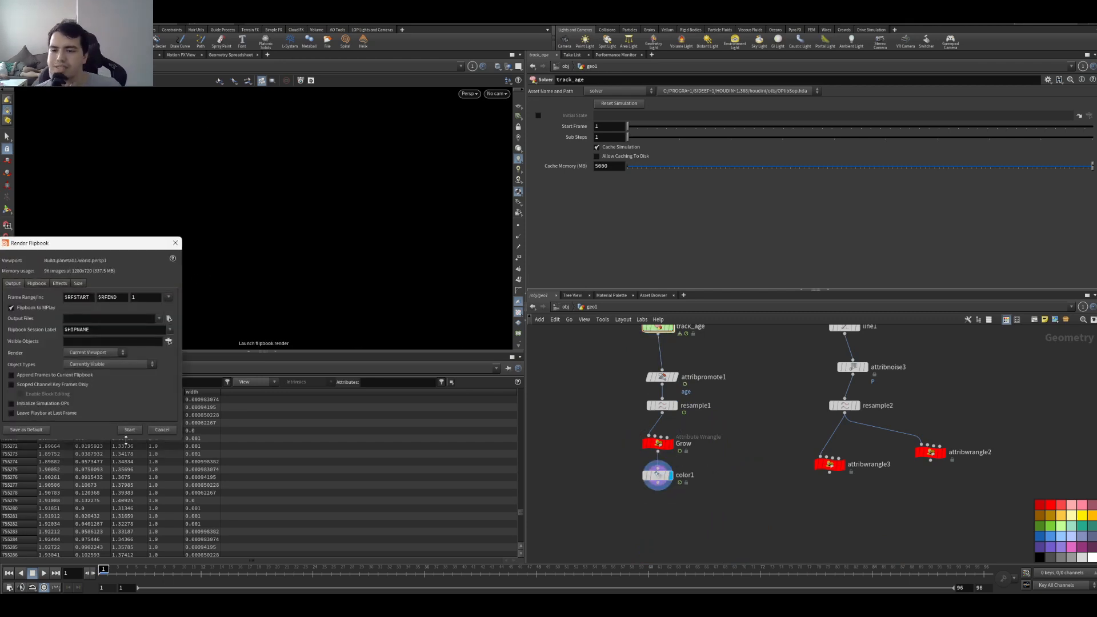
pyautogui.click(135, 432)
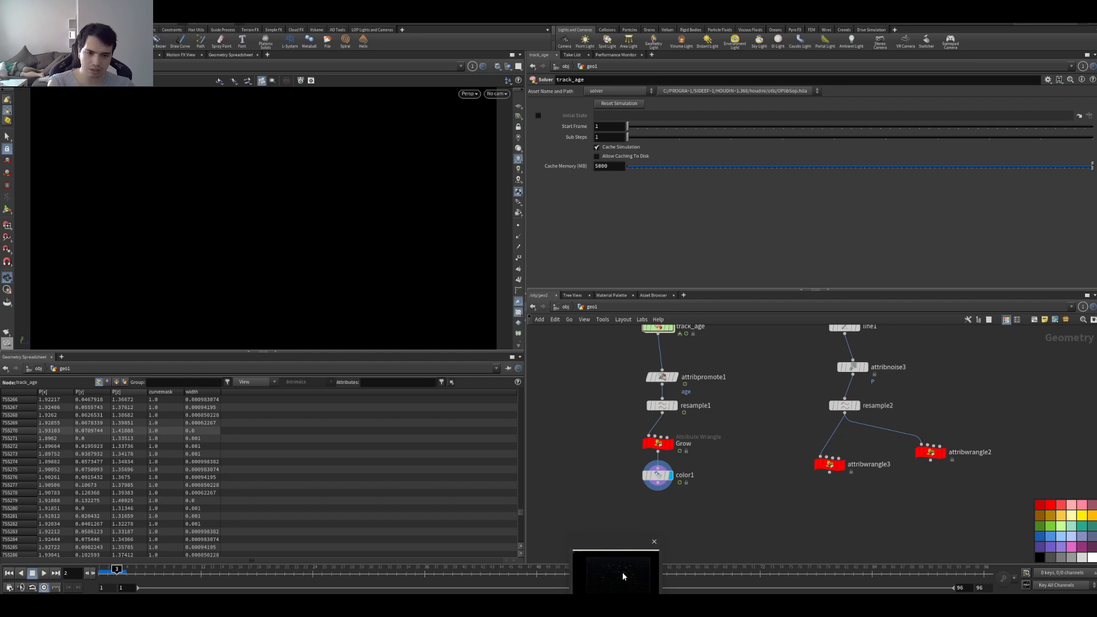
pyautogui.click(622, 574)
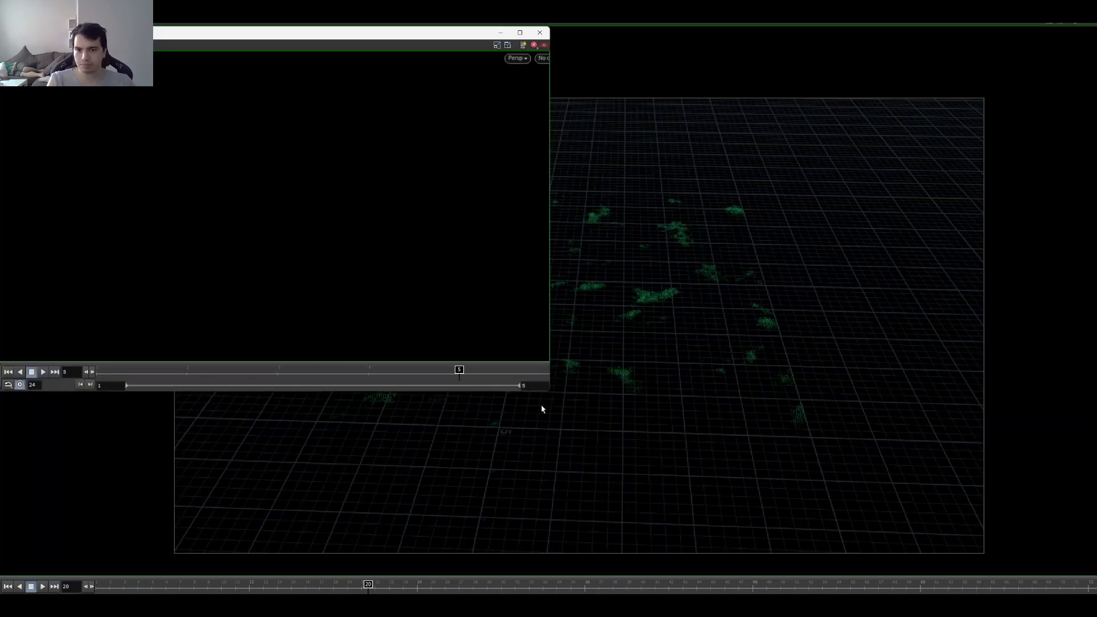
pyautogui.click(520, 32)
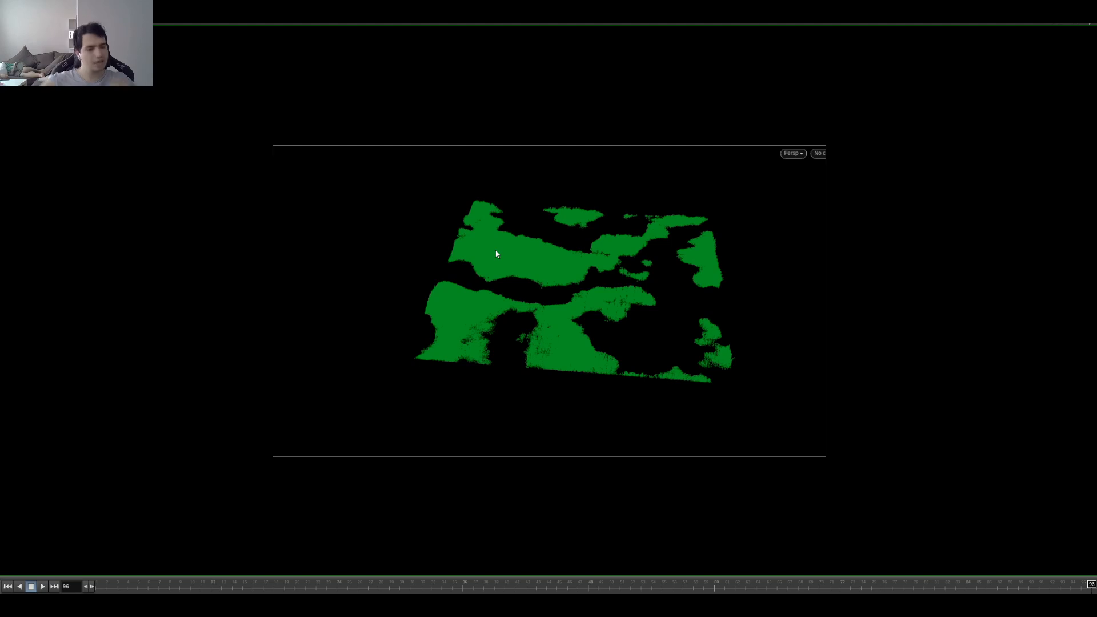
# - Examine the grown grass in the flipbook's last frame and return to the Houdini scene
pyautogui.scroll(2, 498, 252)
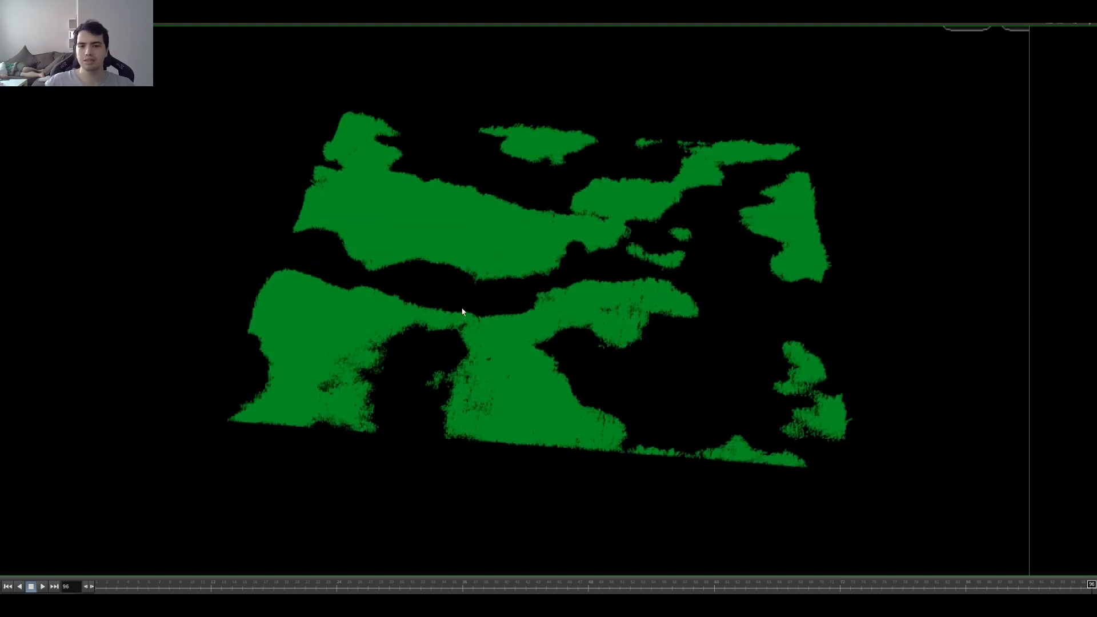
pyautogui.scroll(-2, 463, 312)
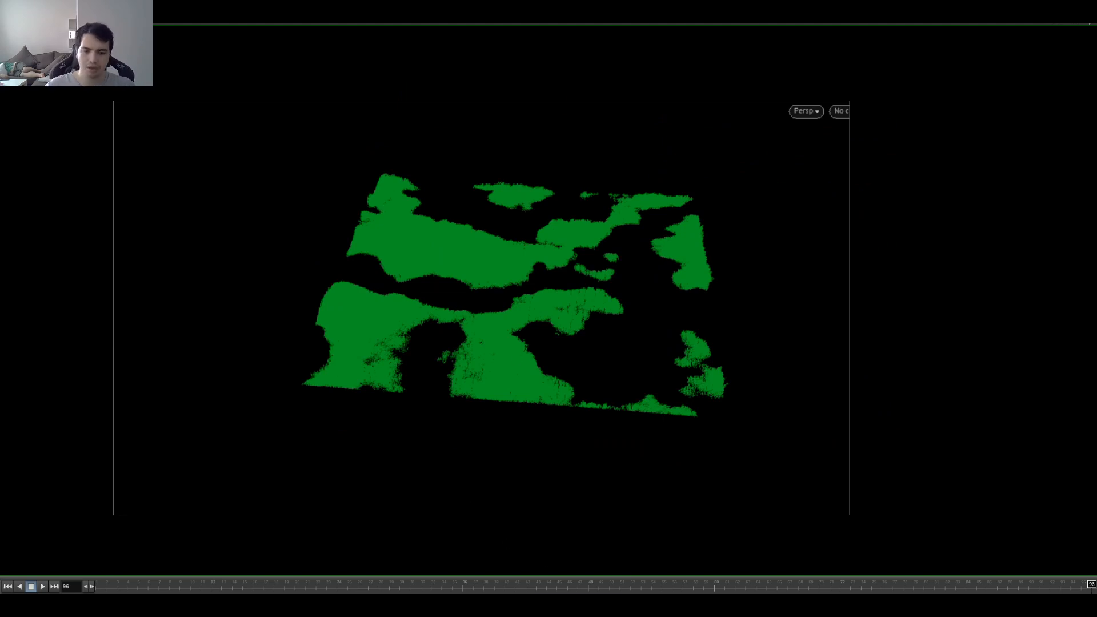
pyautogui.moveTo(597, 606)
pyautogui.click(543, 572)
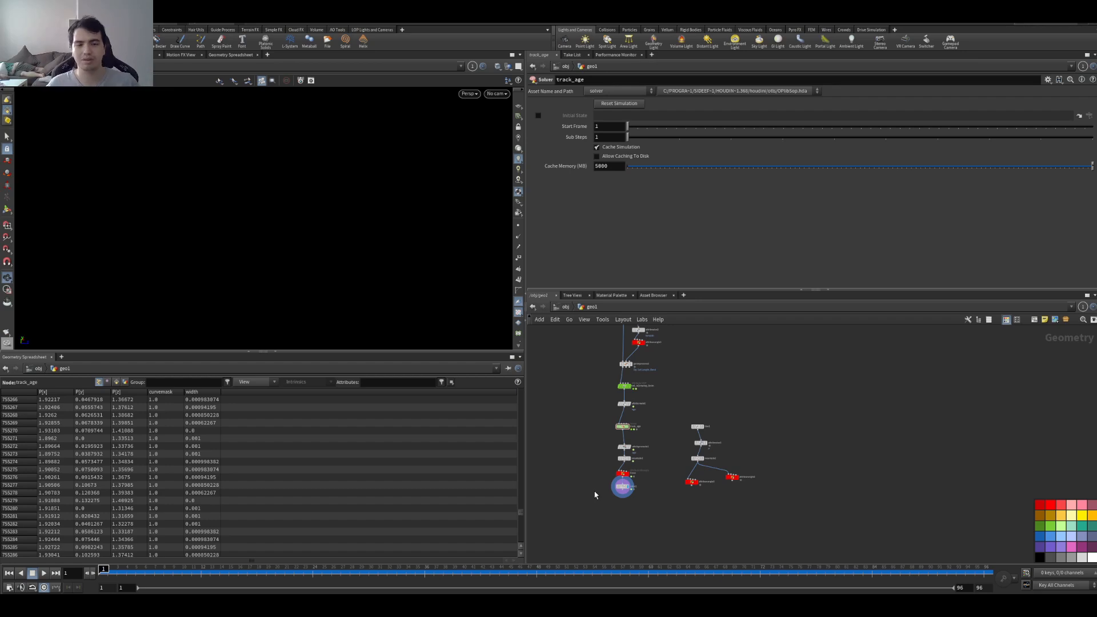
# - Review the node network and scrub the timeline to frame 65 to check the green grass growth
pyautogui.scroll(-3, 578, 443)
pyautogui.moveTo(567, 449); pyautogui.dragTo(605, 467, button='middle')
pyautogui.scroll(5, 606, 468)
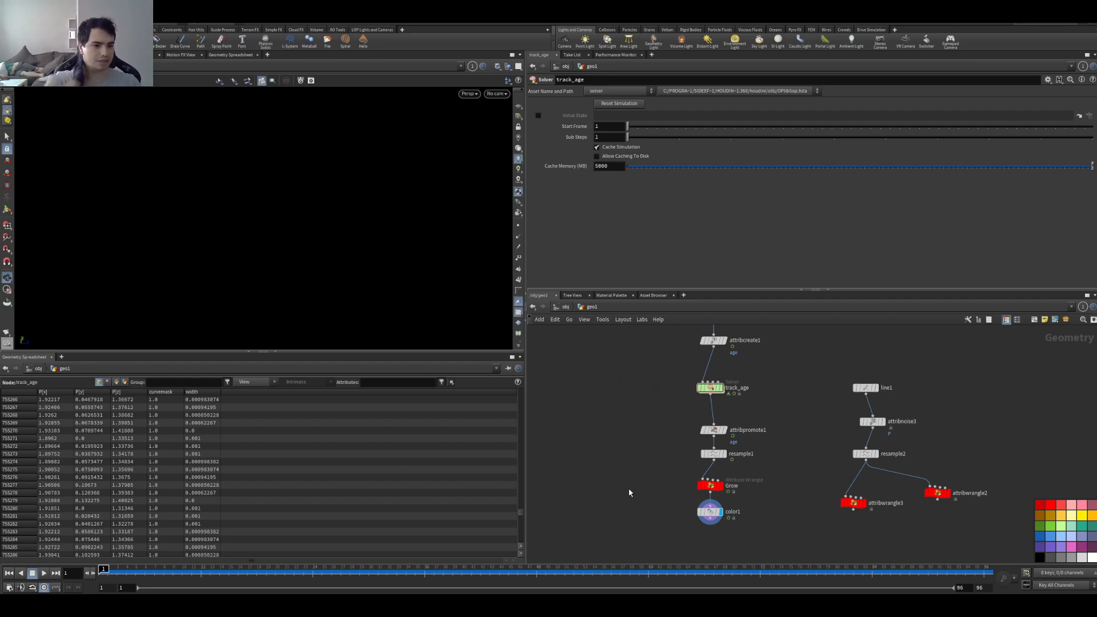
pyautogui.scroll(-4, 733, 509)
pyautogui.moveTo(734, 572); pyautogui.dragTo(695, 574)
pyautogui.scroll(3, 663, 492)
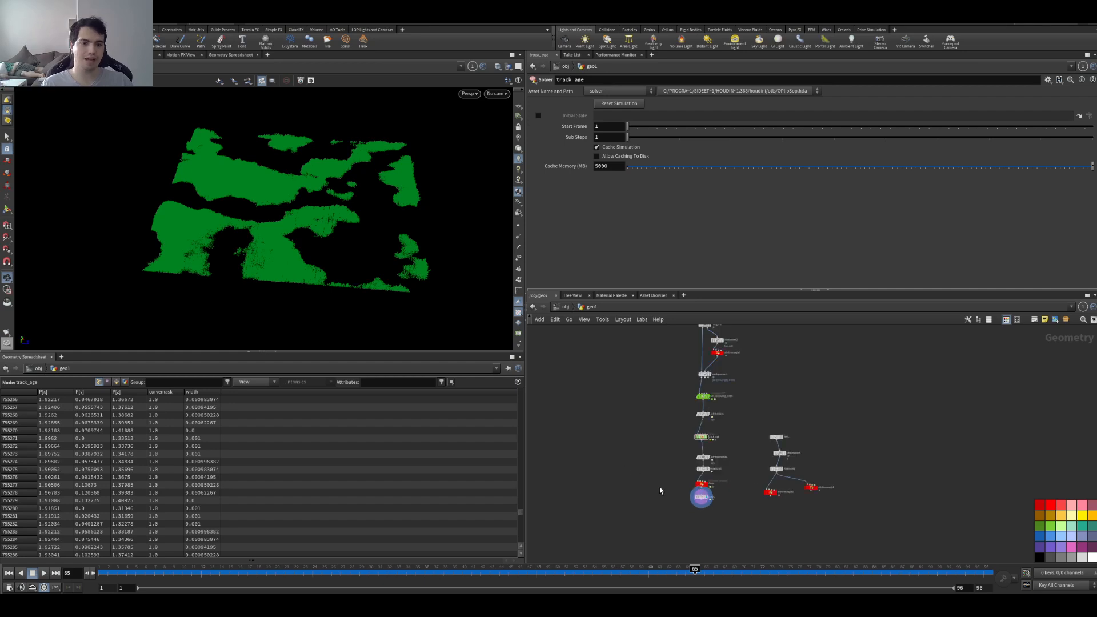